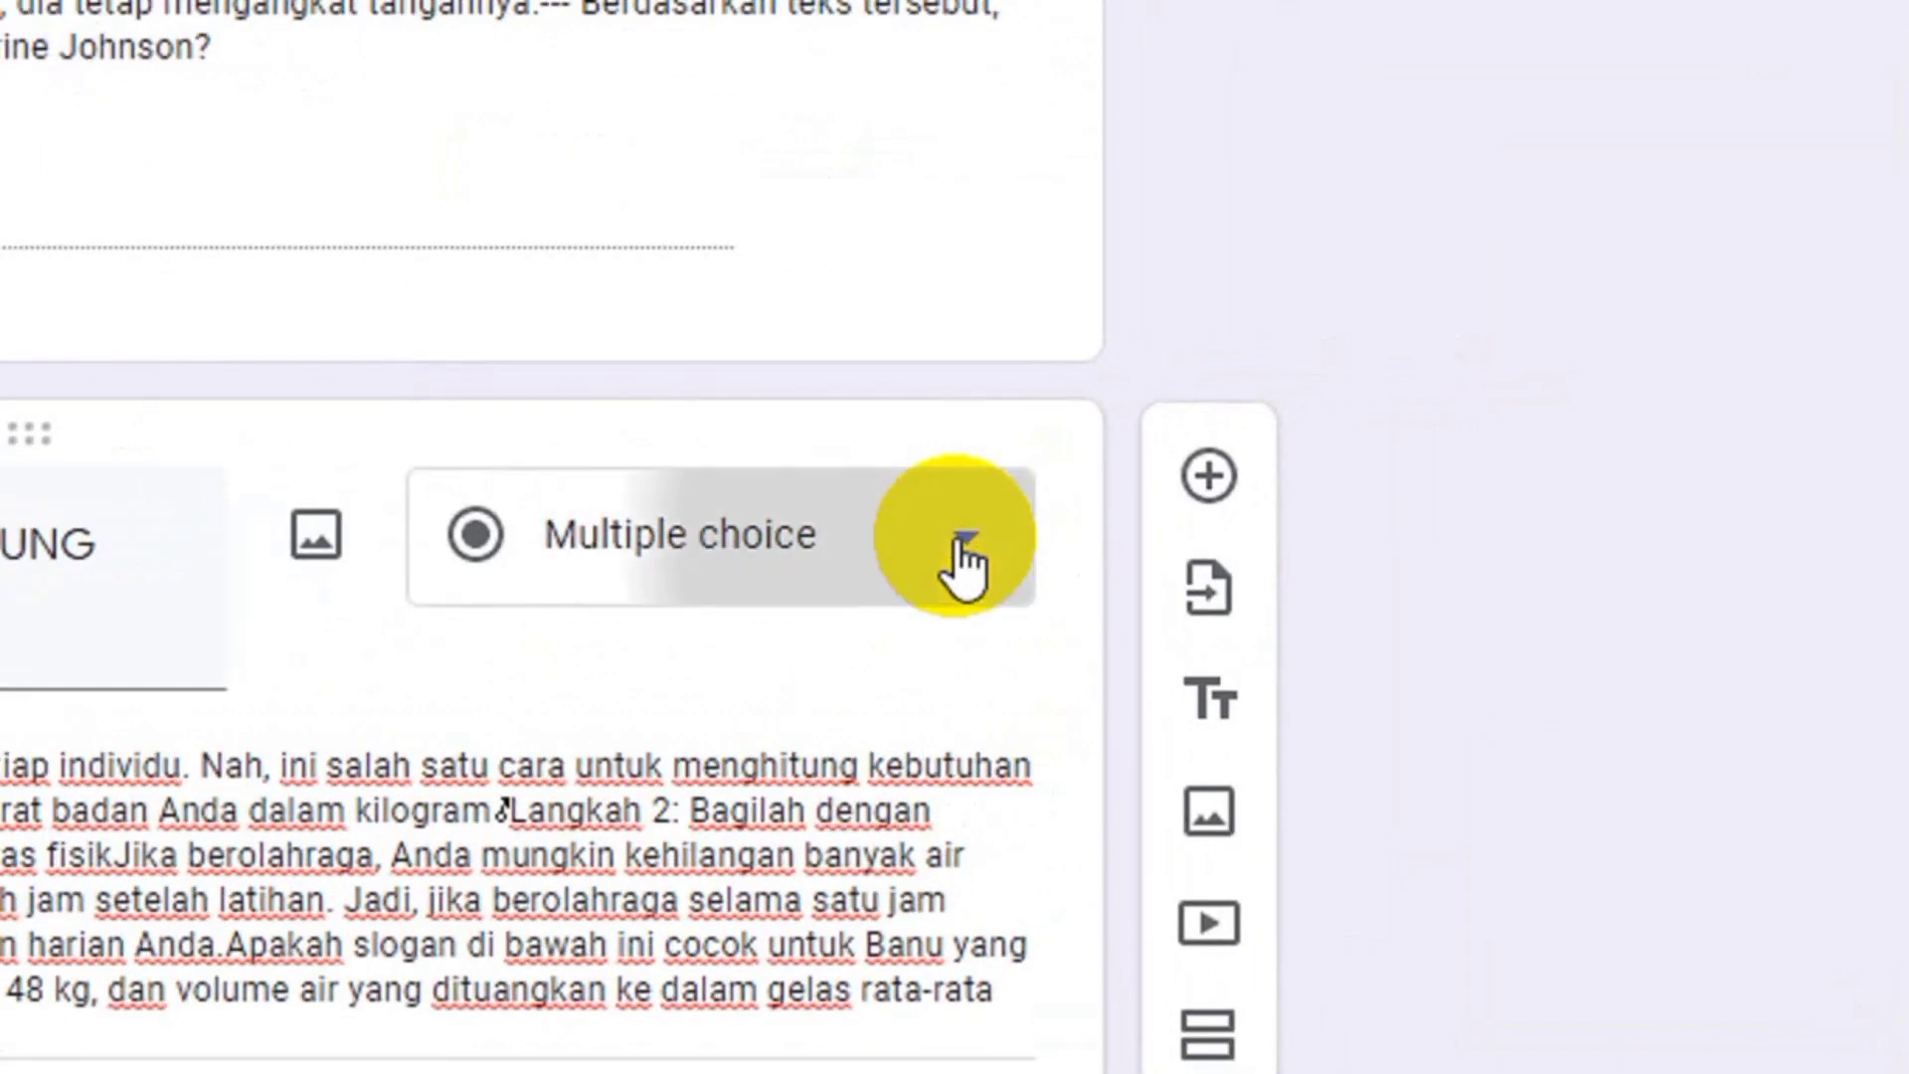
Change the water-needs question to a Paragraph answer and give it 20 points in the answer key.
left_click(1412, 448)
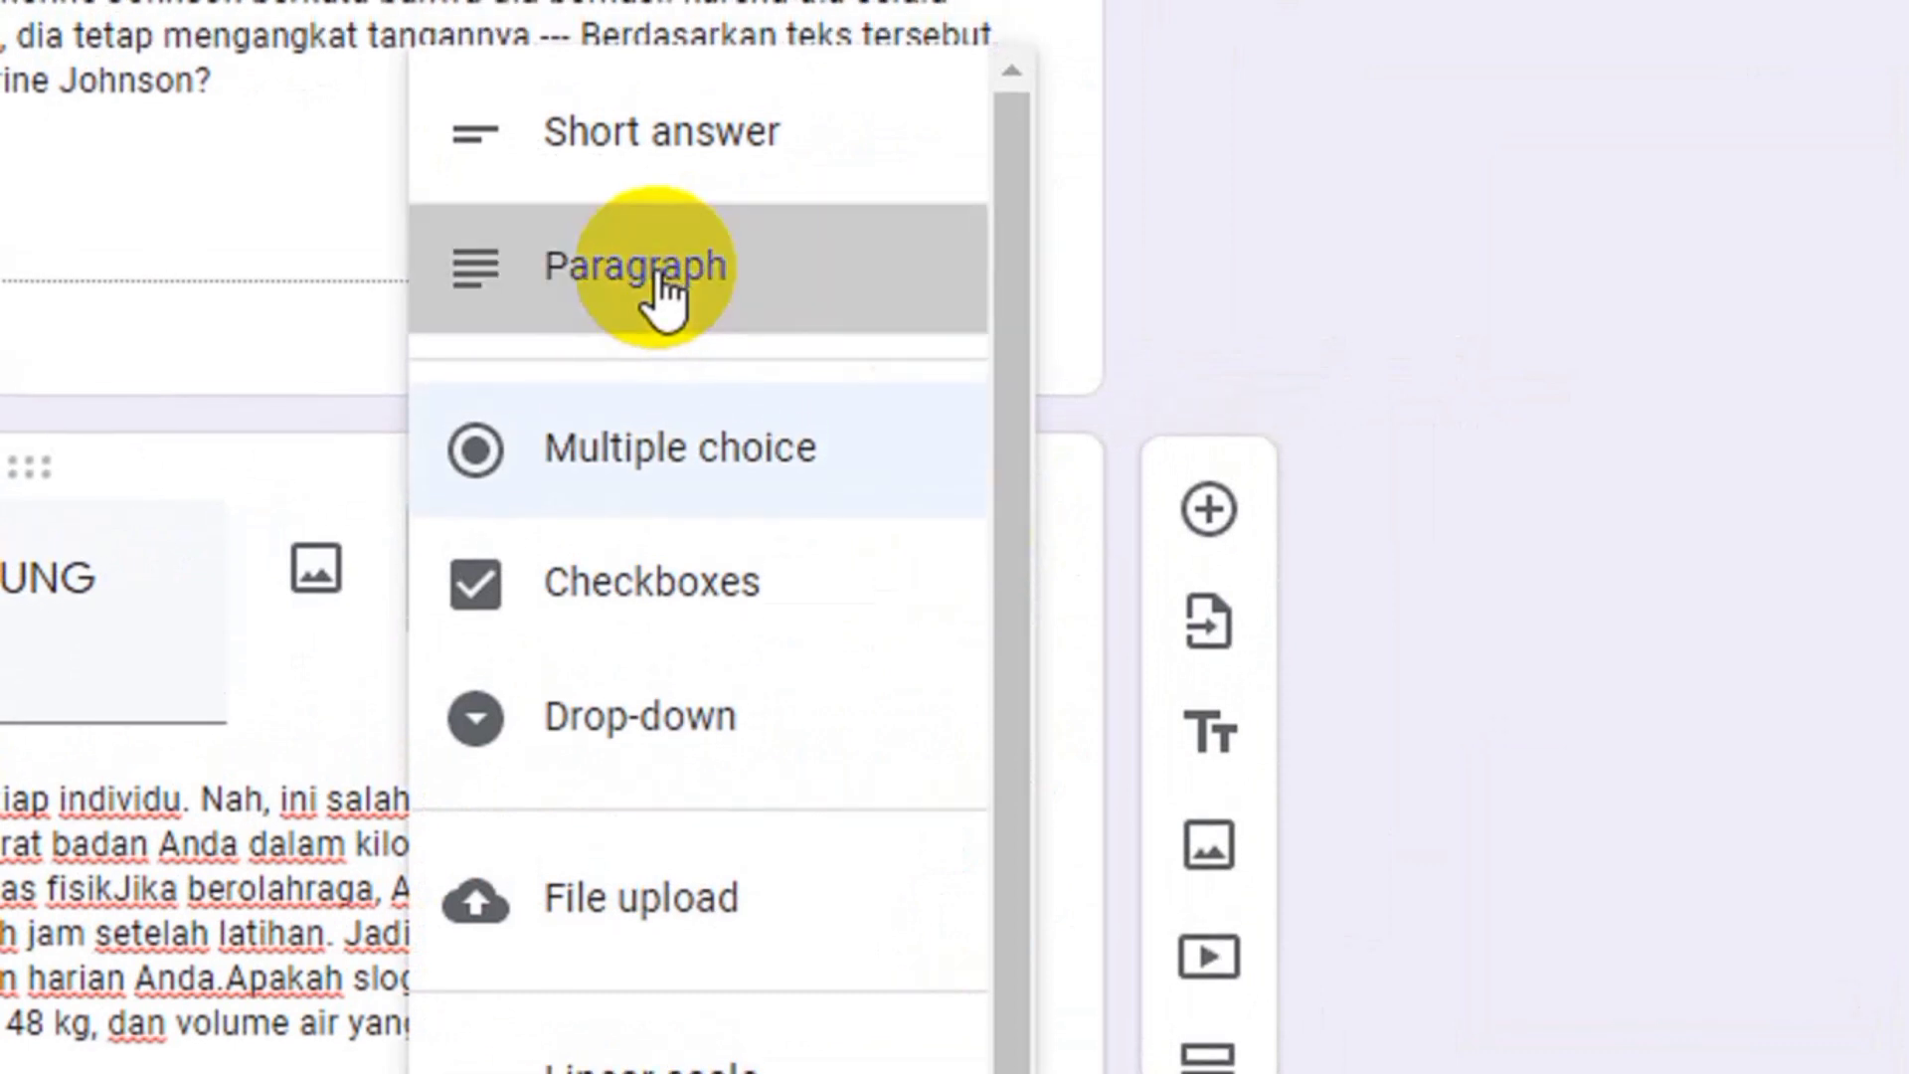
left_click(664, 289)
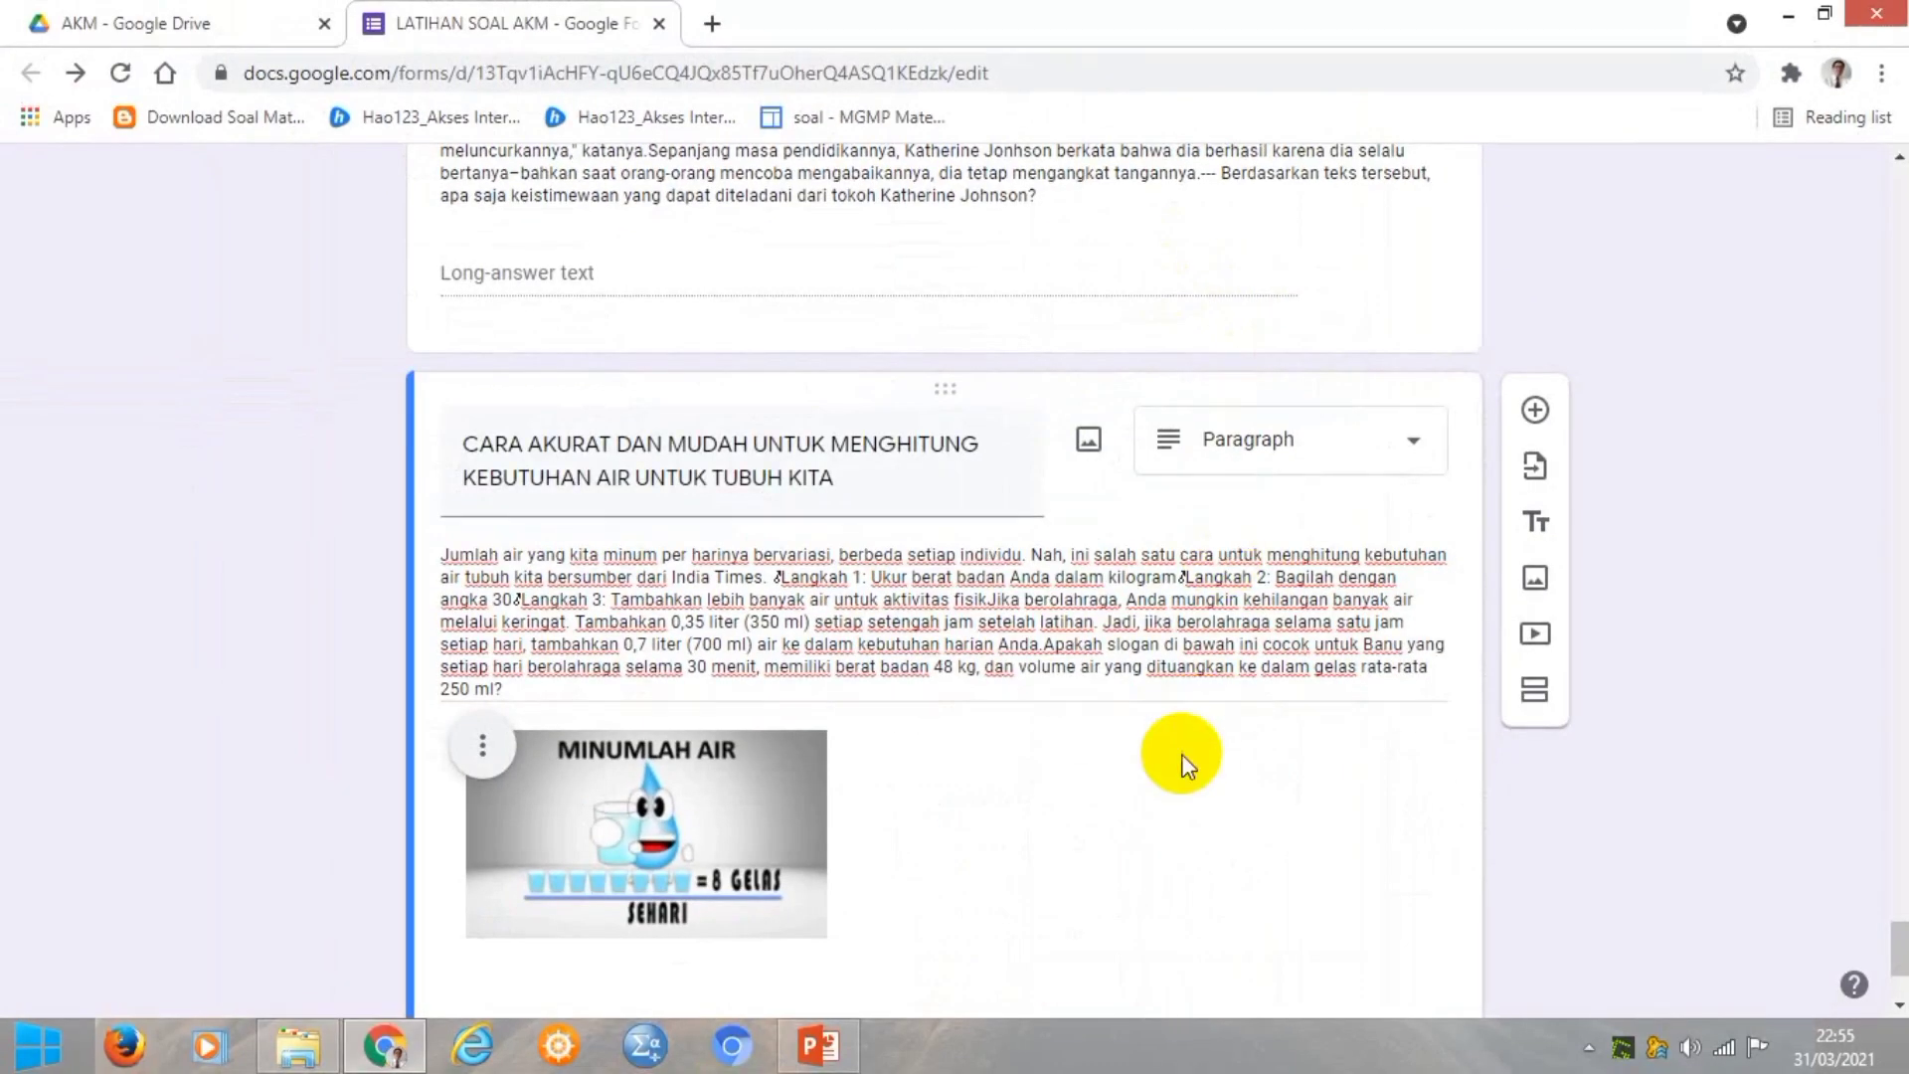
scroll(1181, 754, "down", 3)
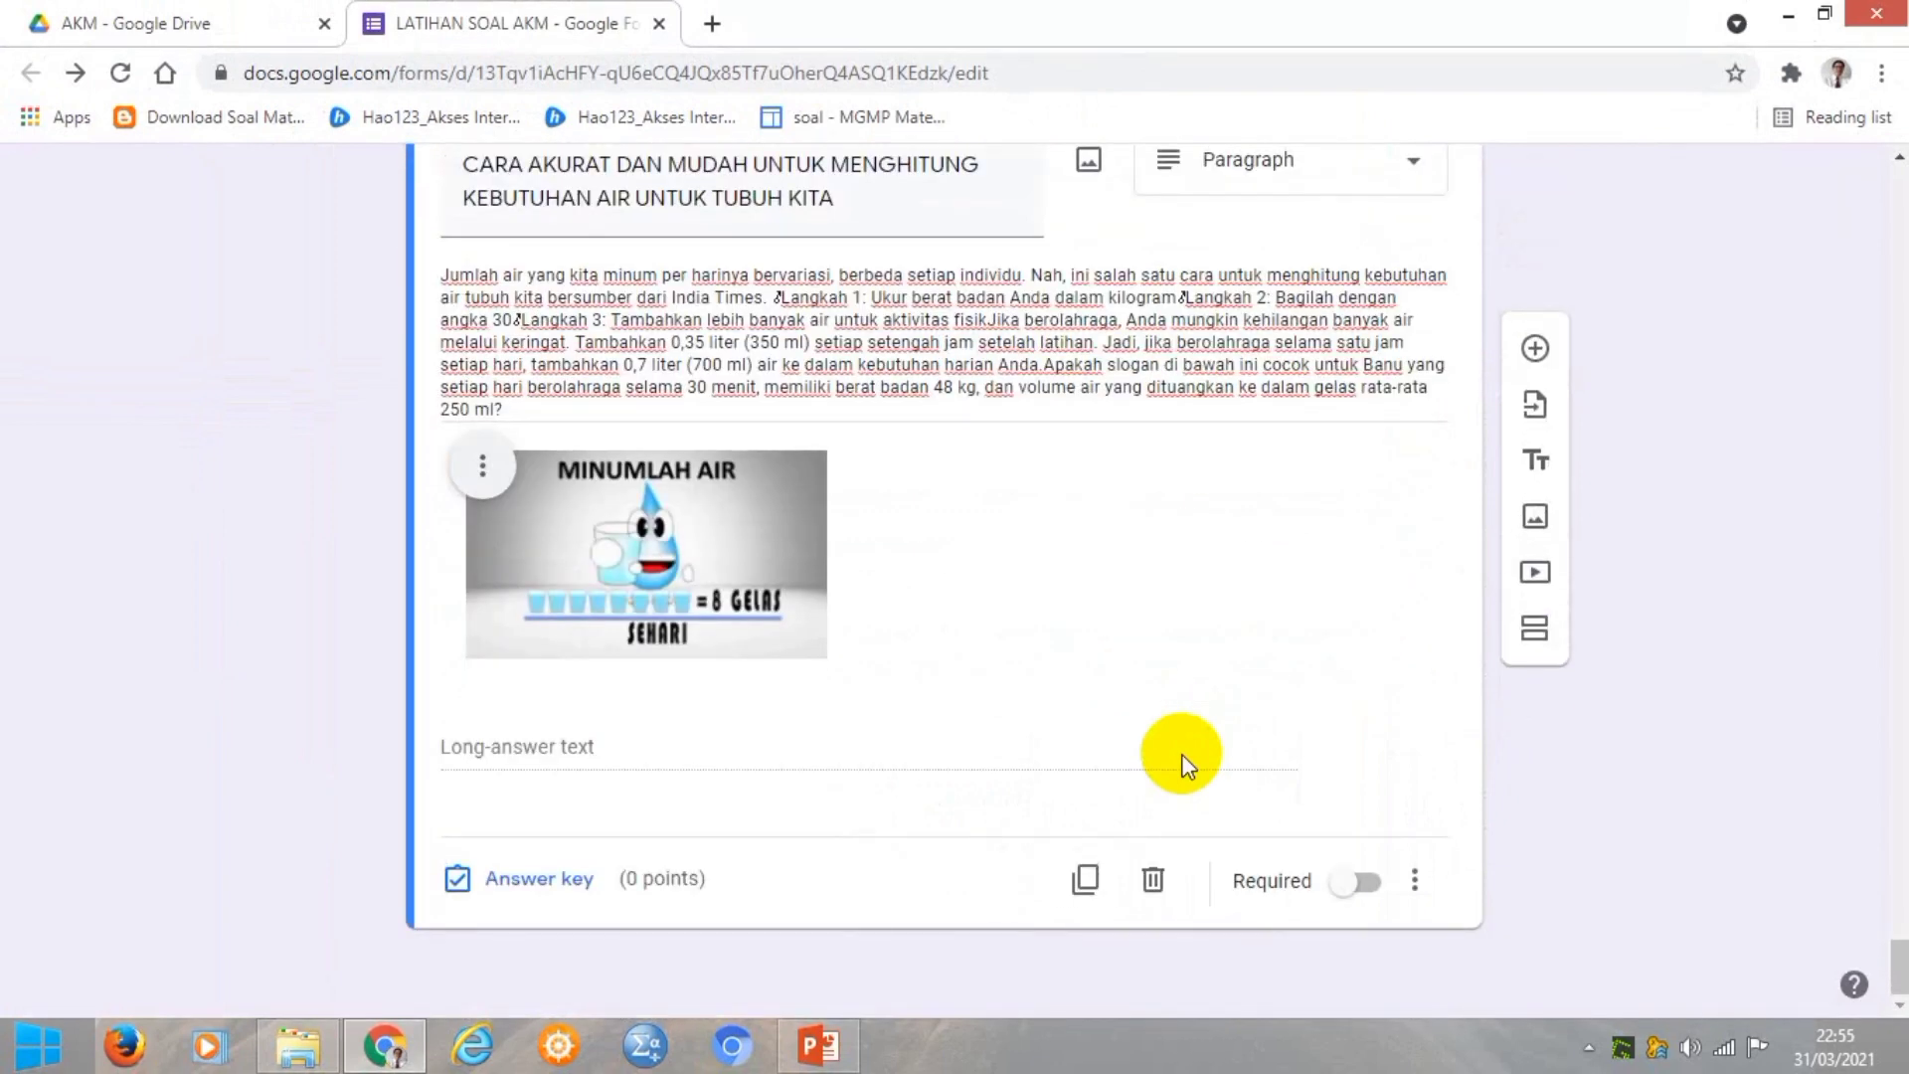
left_click(512, 883)
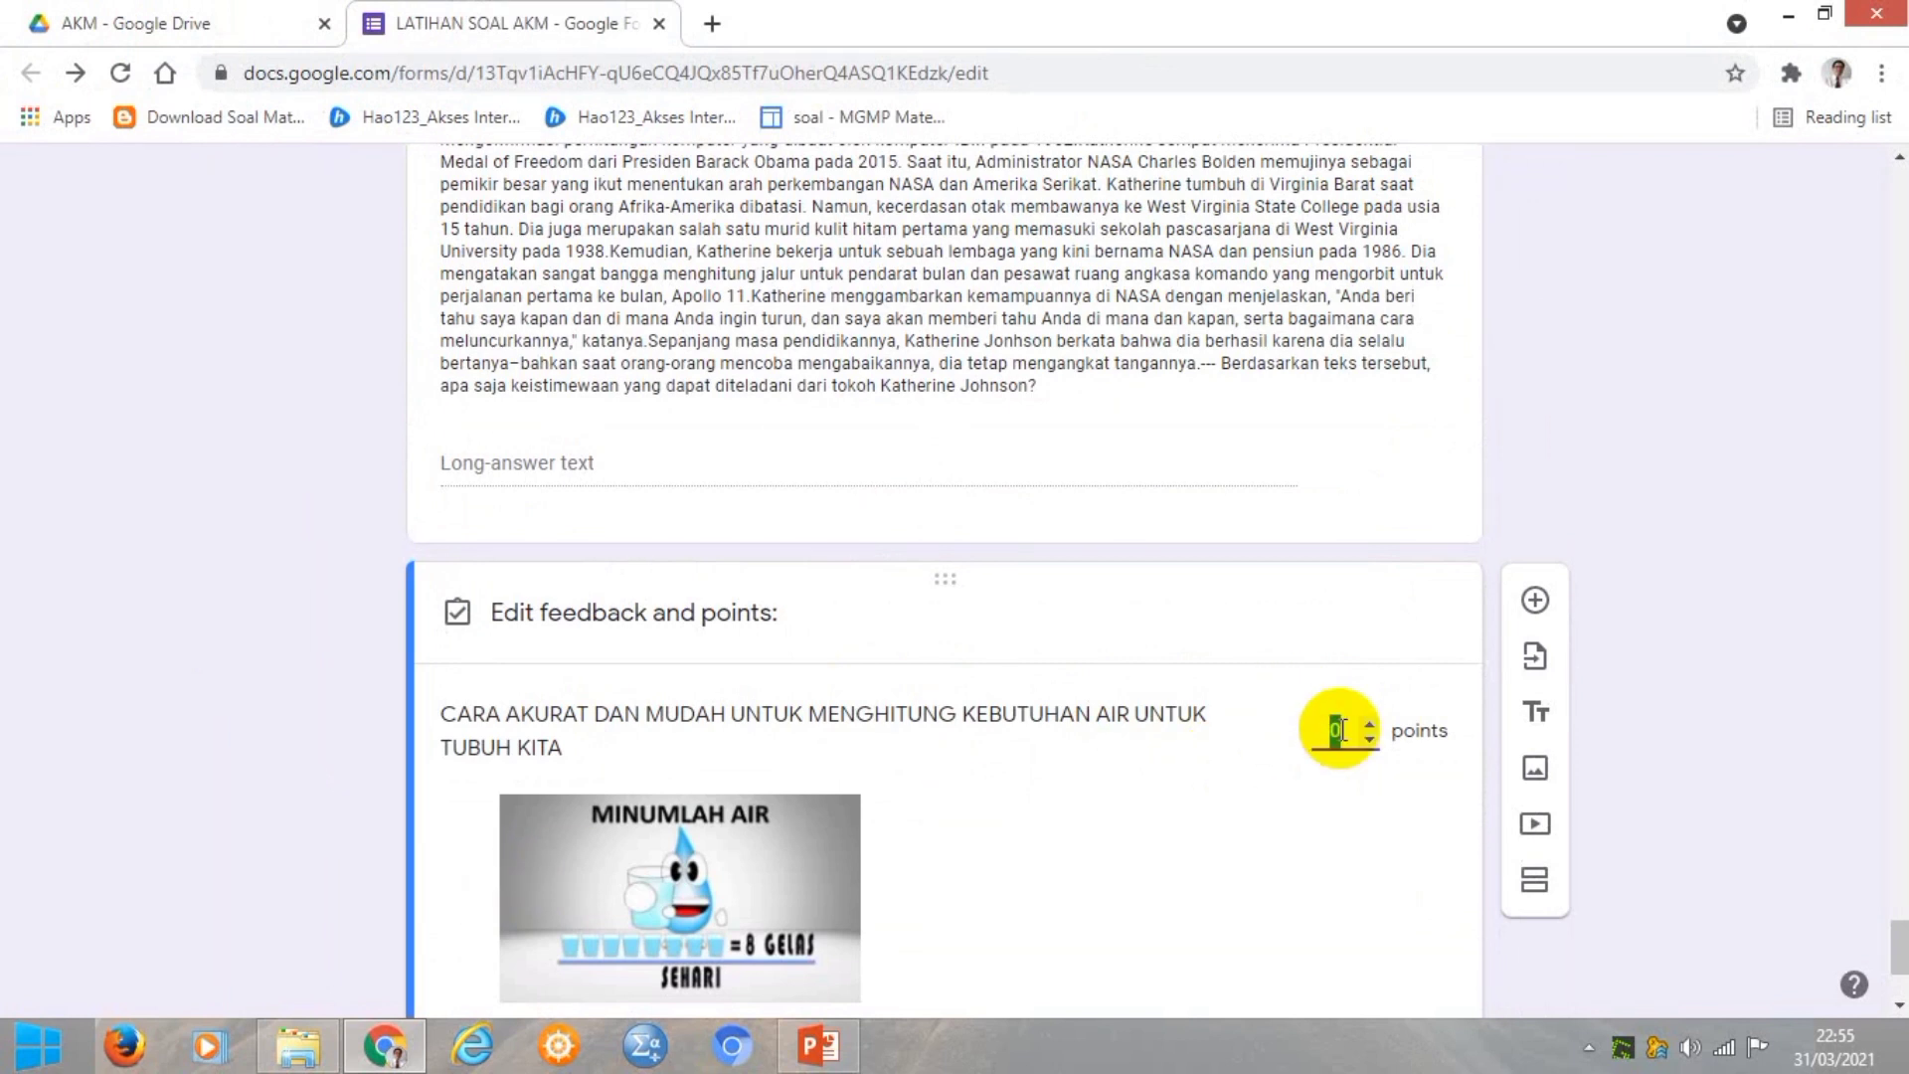
type("20")
scroll(1297, 831, "down", 3)
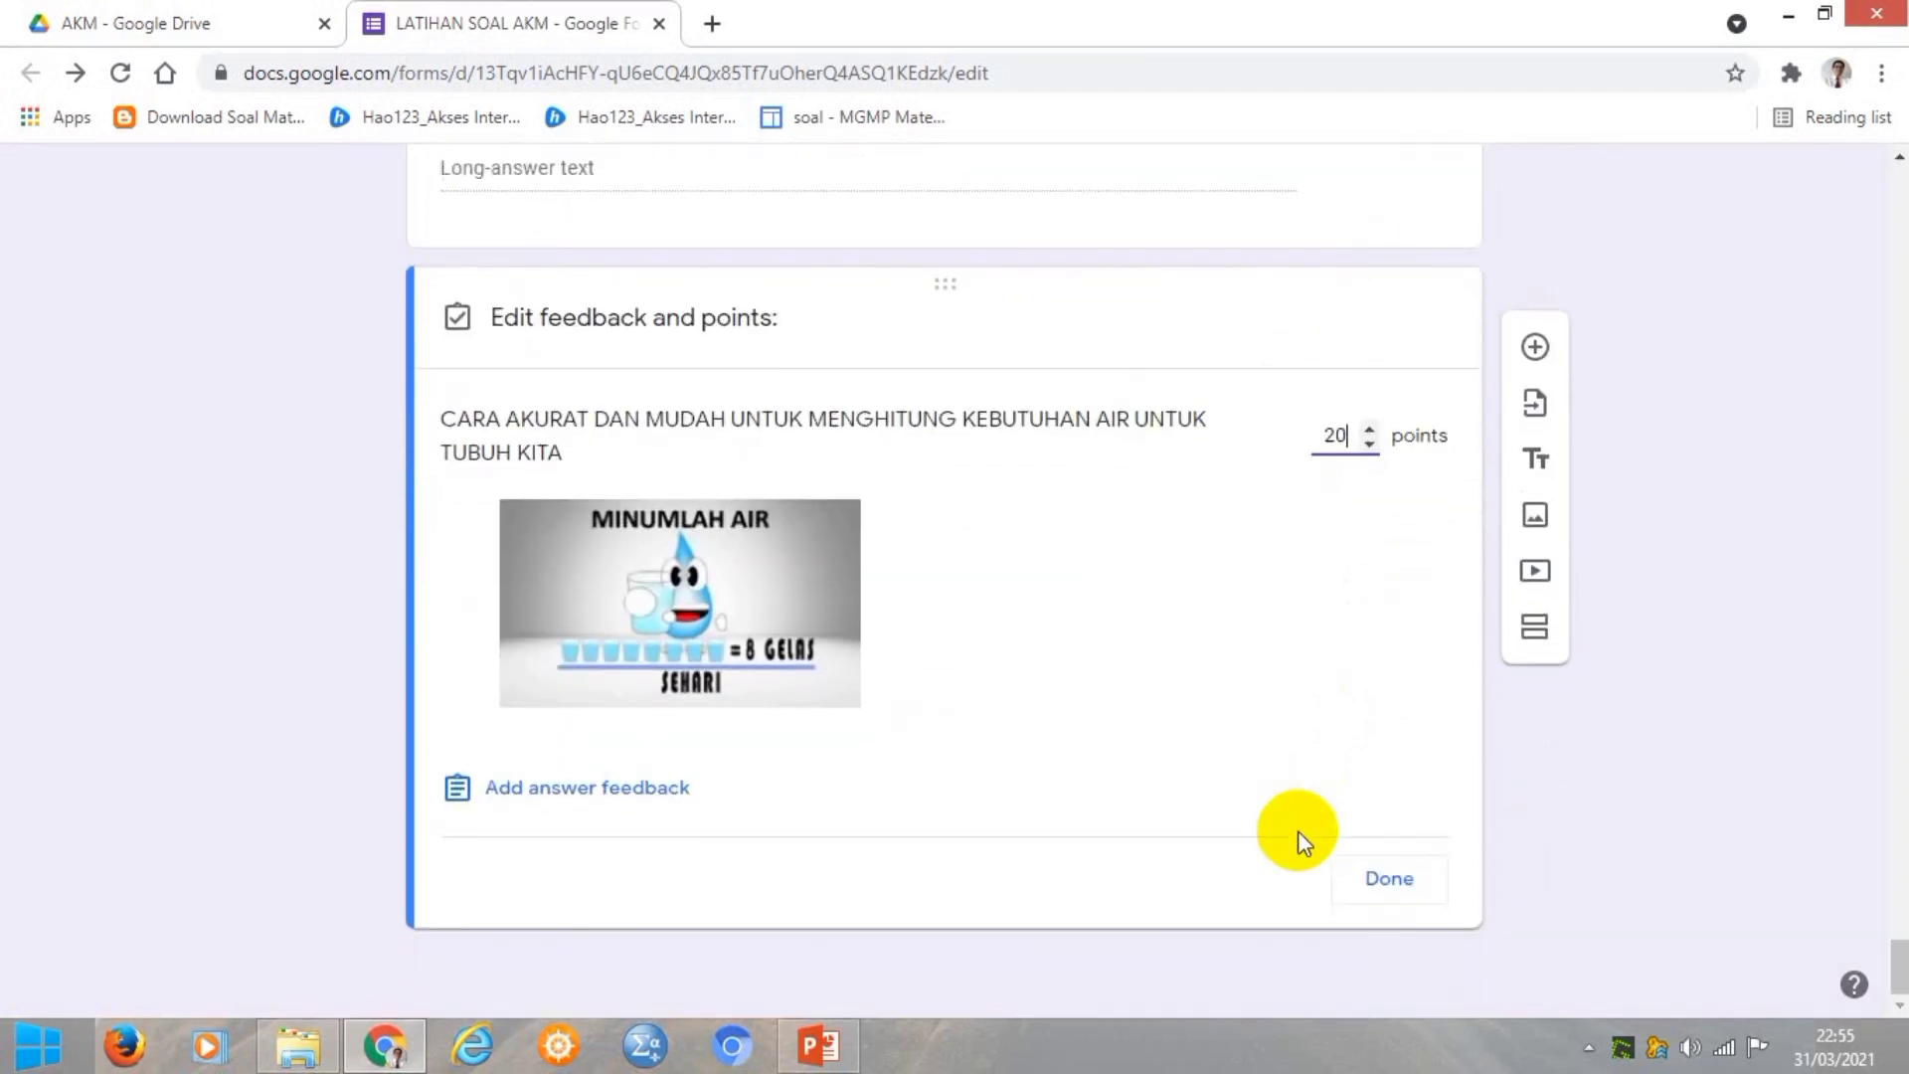
left_click(1385, 882)
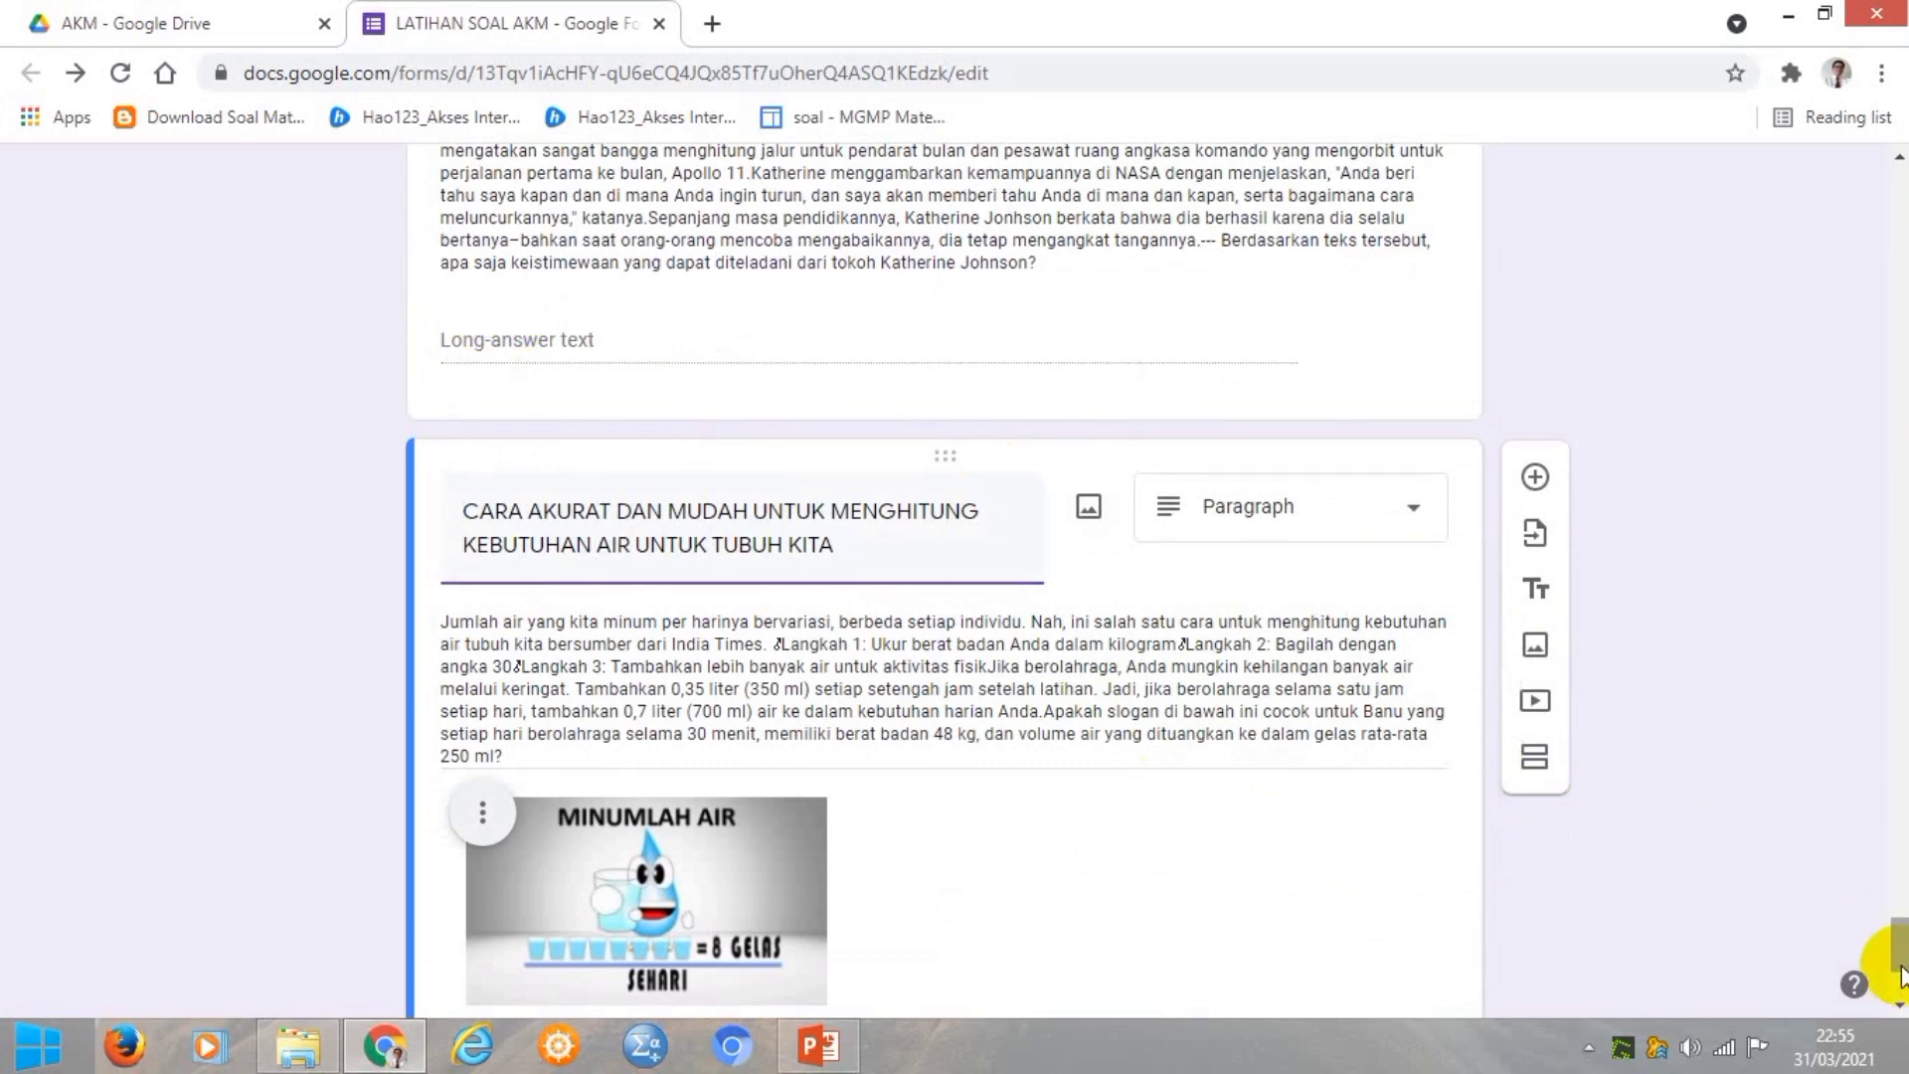
left_click_drag(1899, 969, 1897, 204)
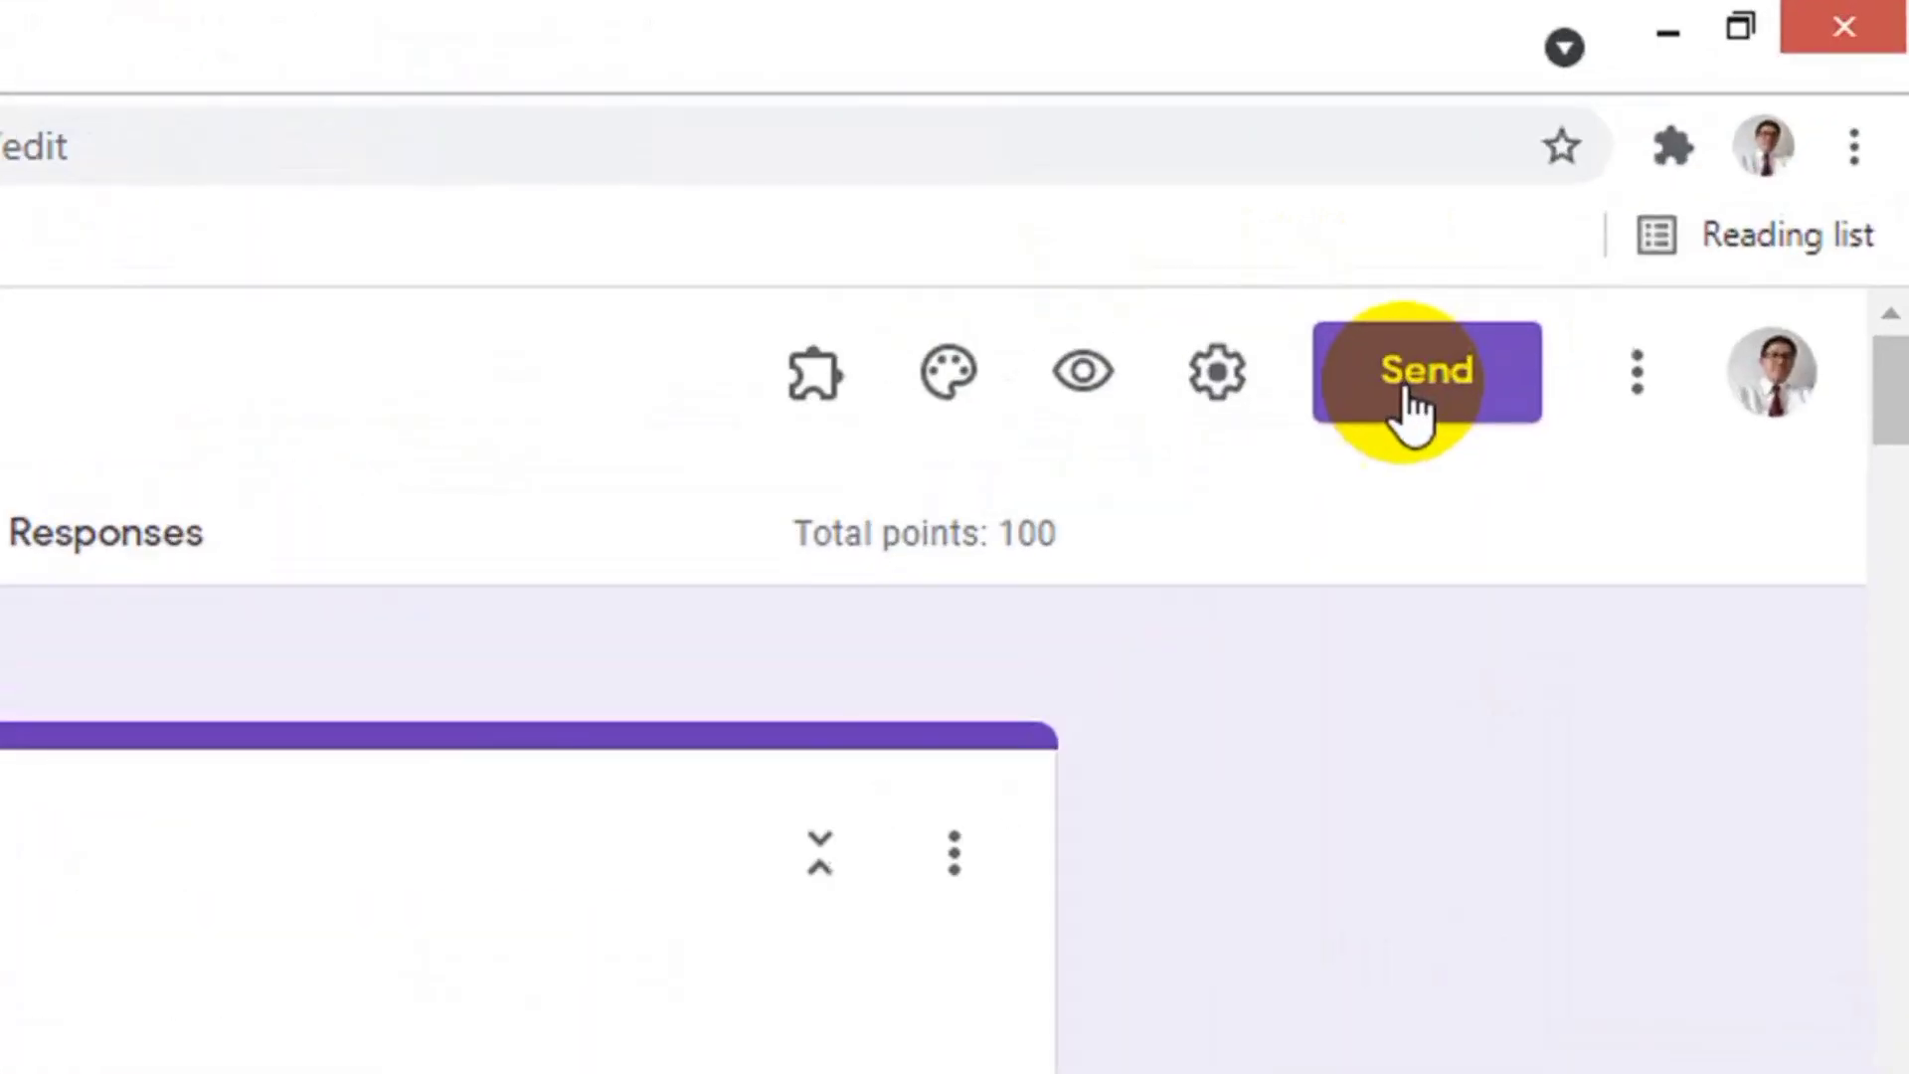
Open the Send form dialog for the LATIHAN SOAL AKM quiz and show its shareable link.
left_click(1406, 390)
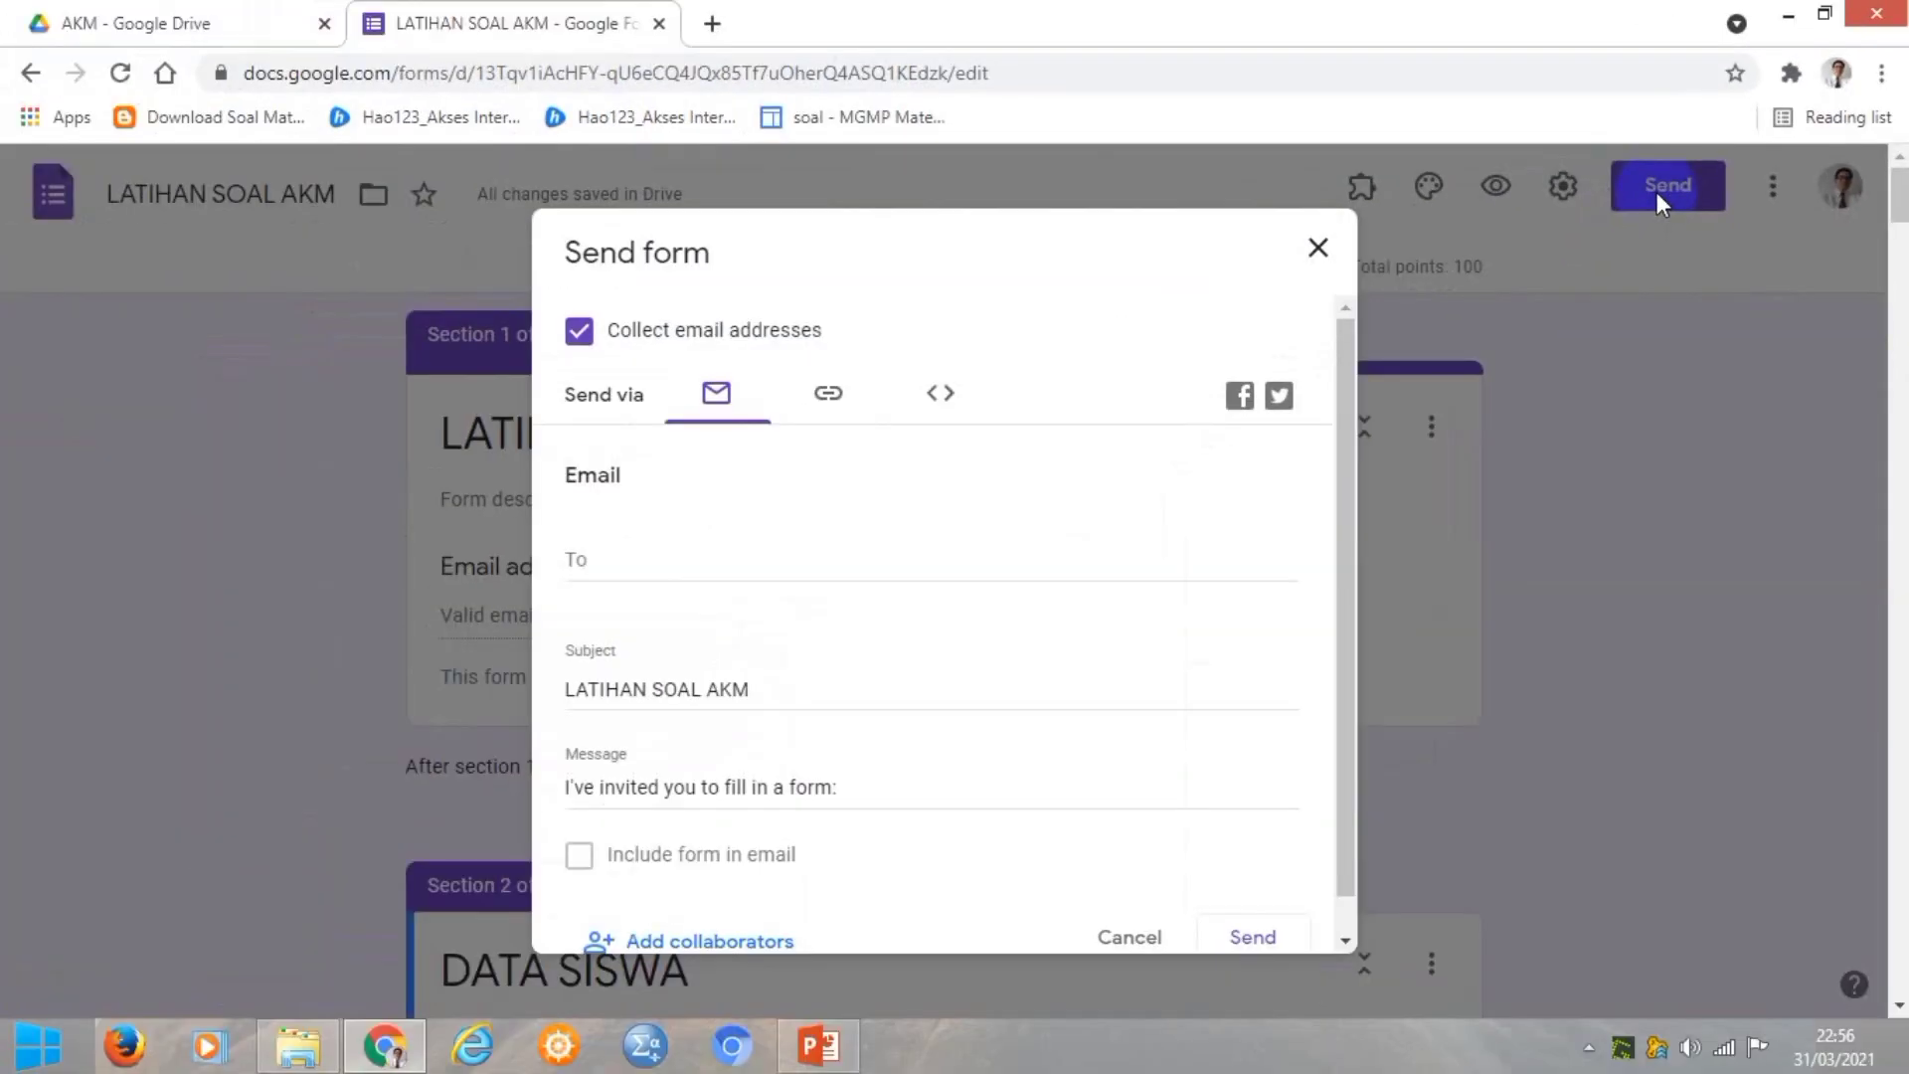
left_click(702, 393)
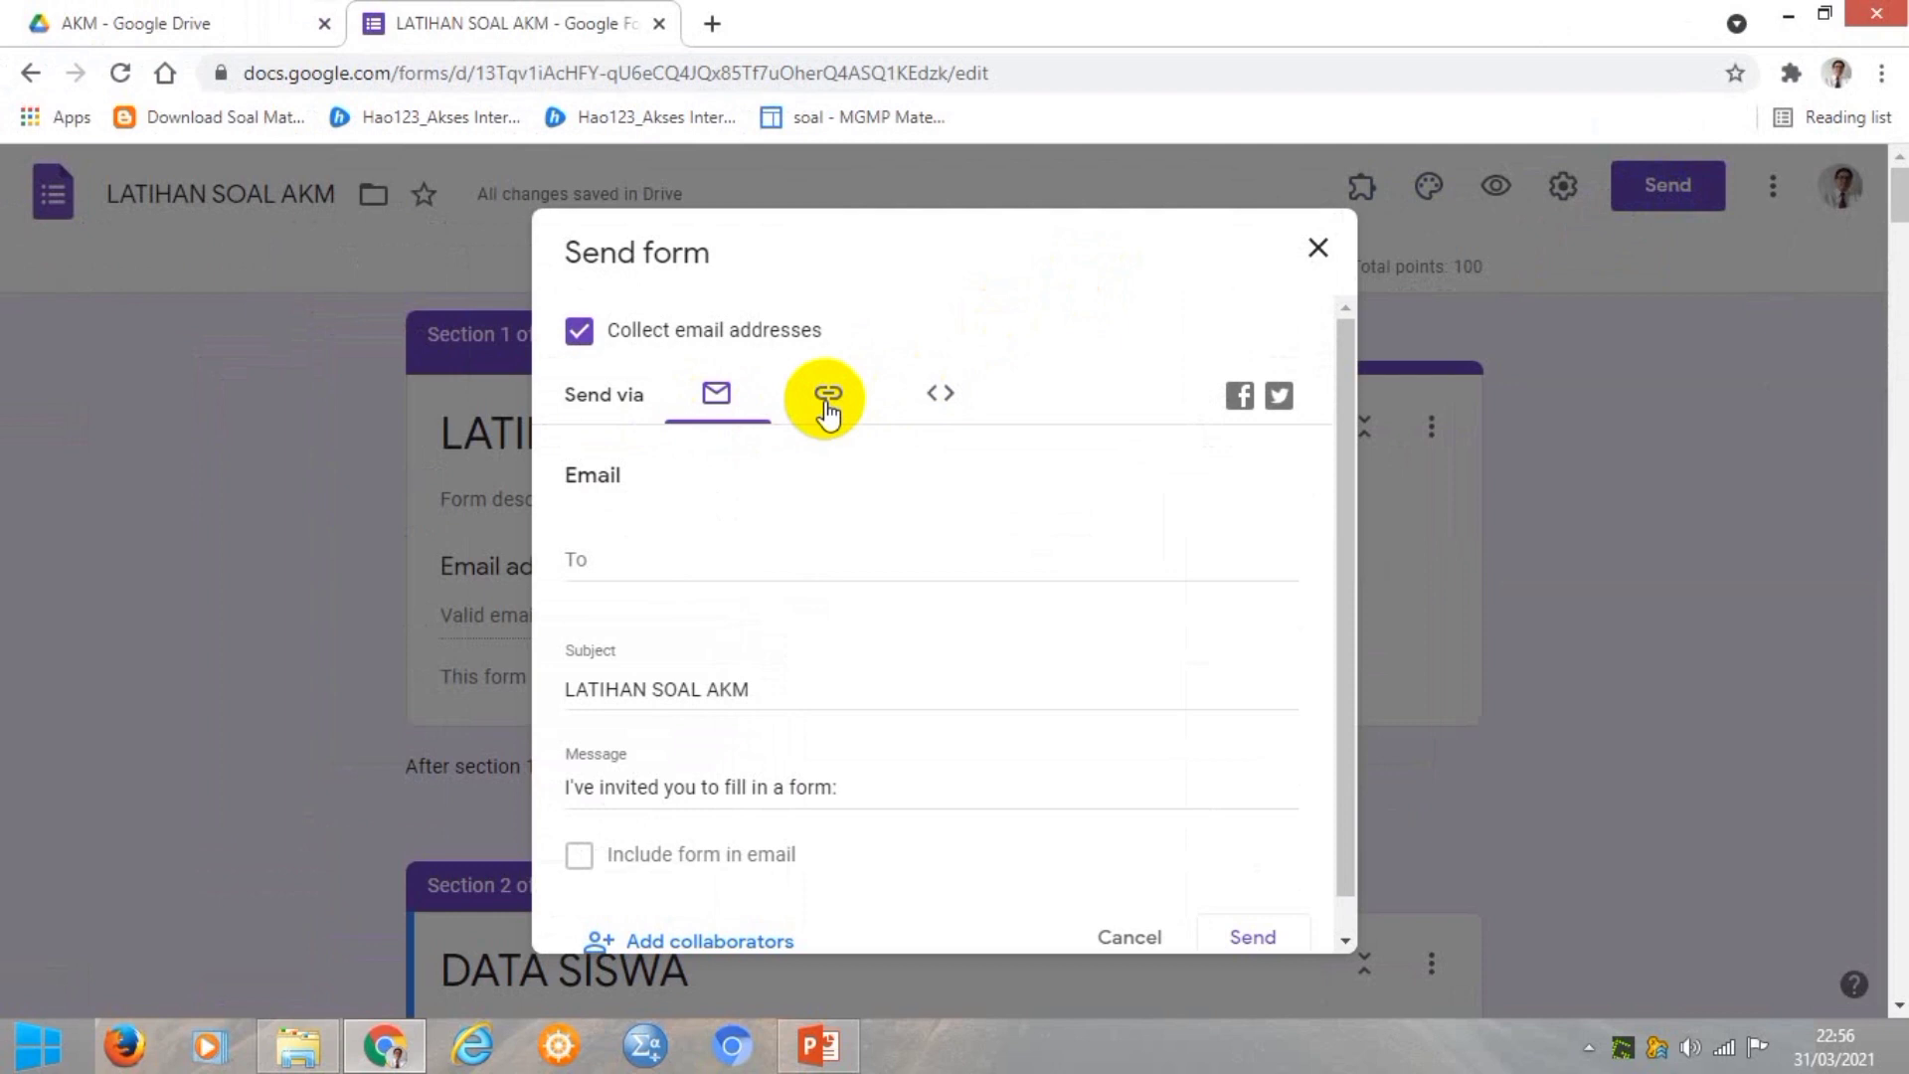
left_click(827, 408)
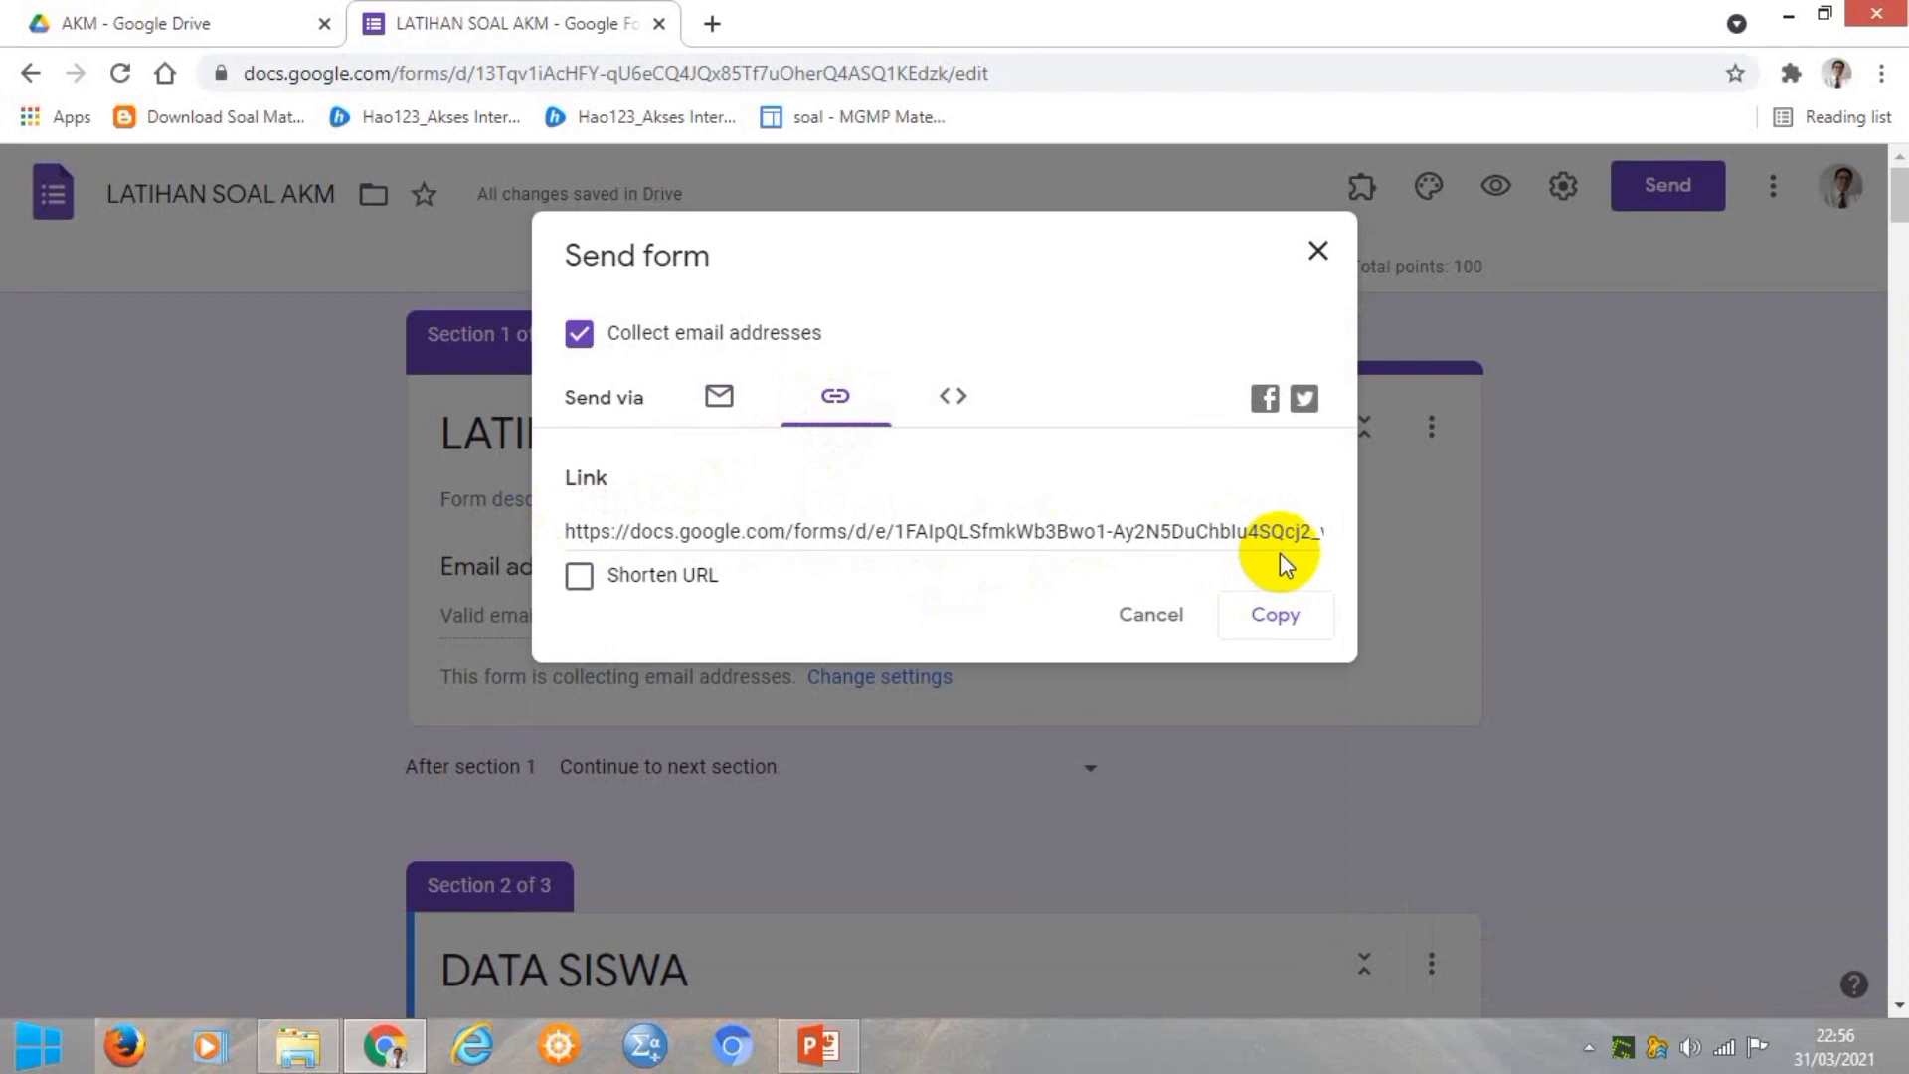
Shorten the quiz link to forms.gle, copy it, and close the Send form dialog.
left_click(580, 577)
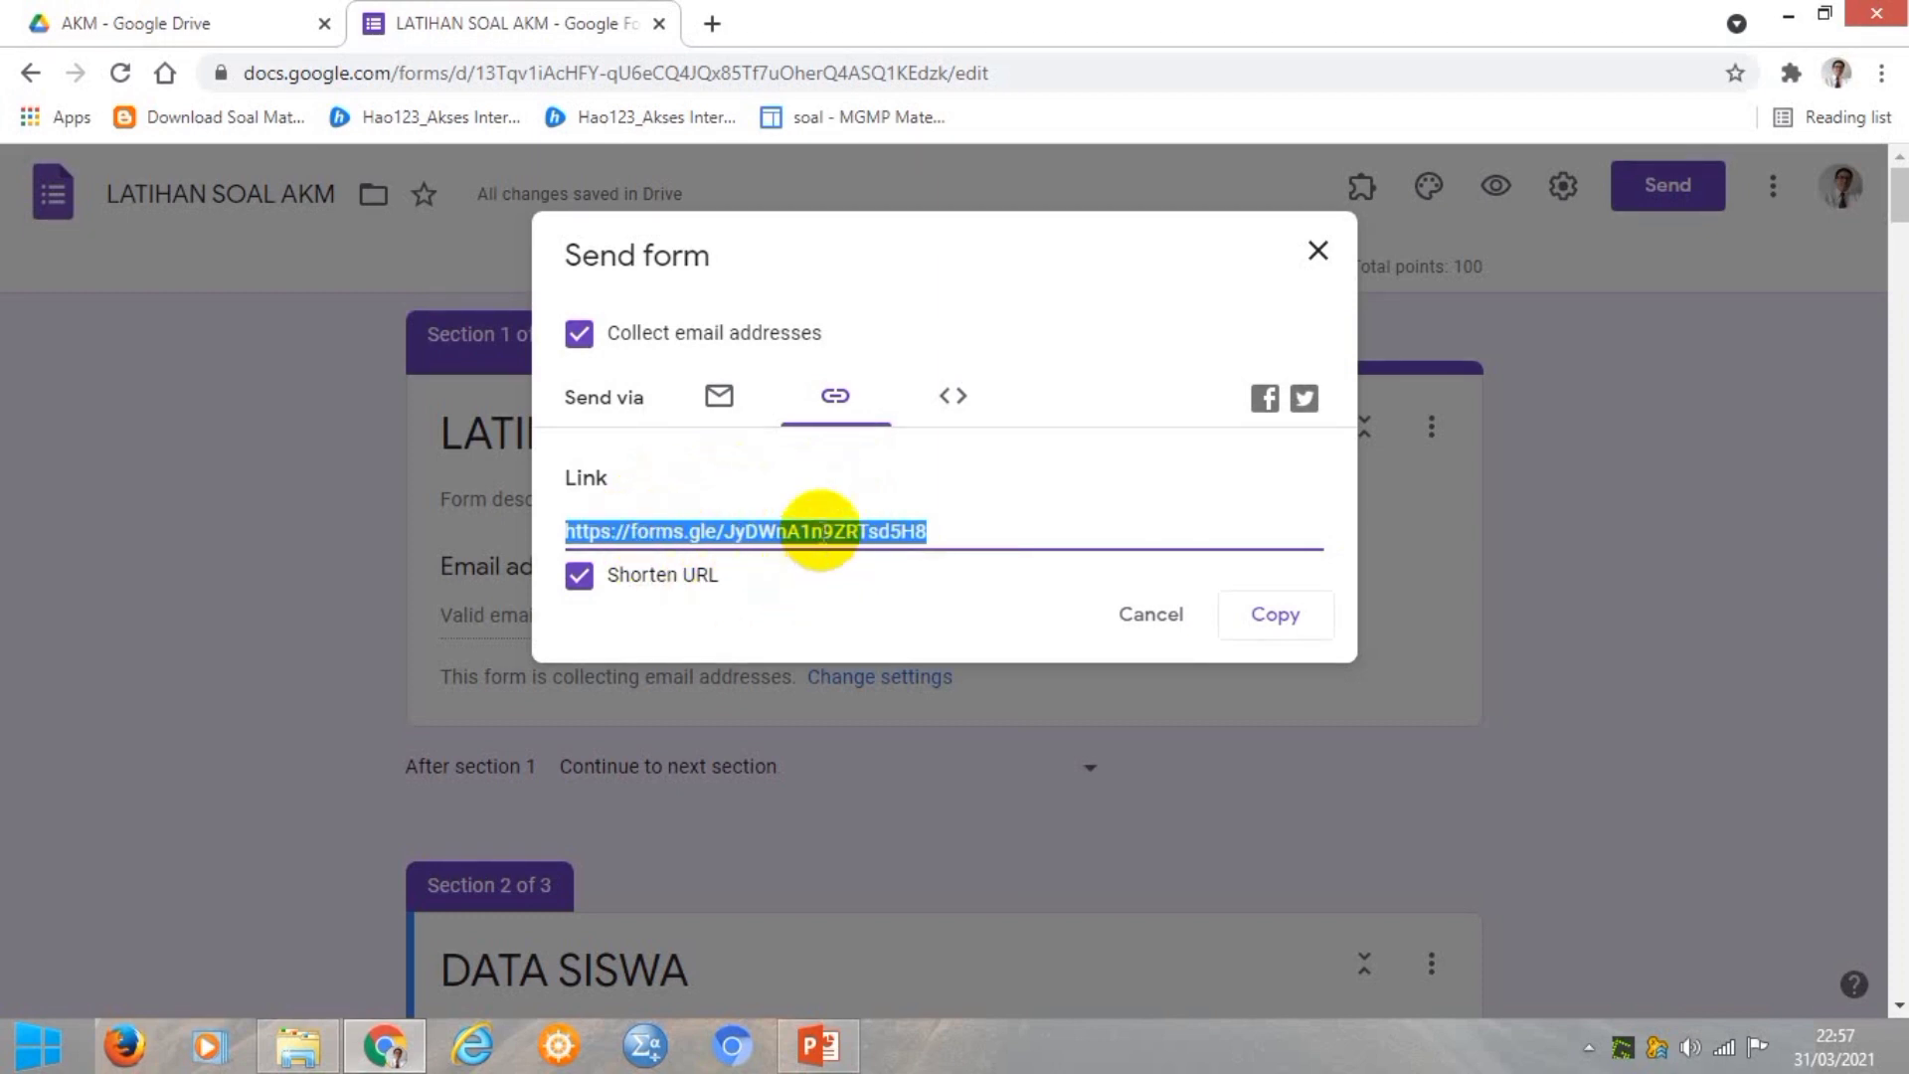
left_click(1263, 624)
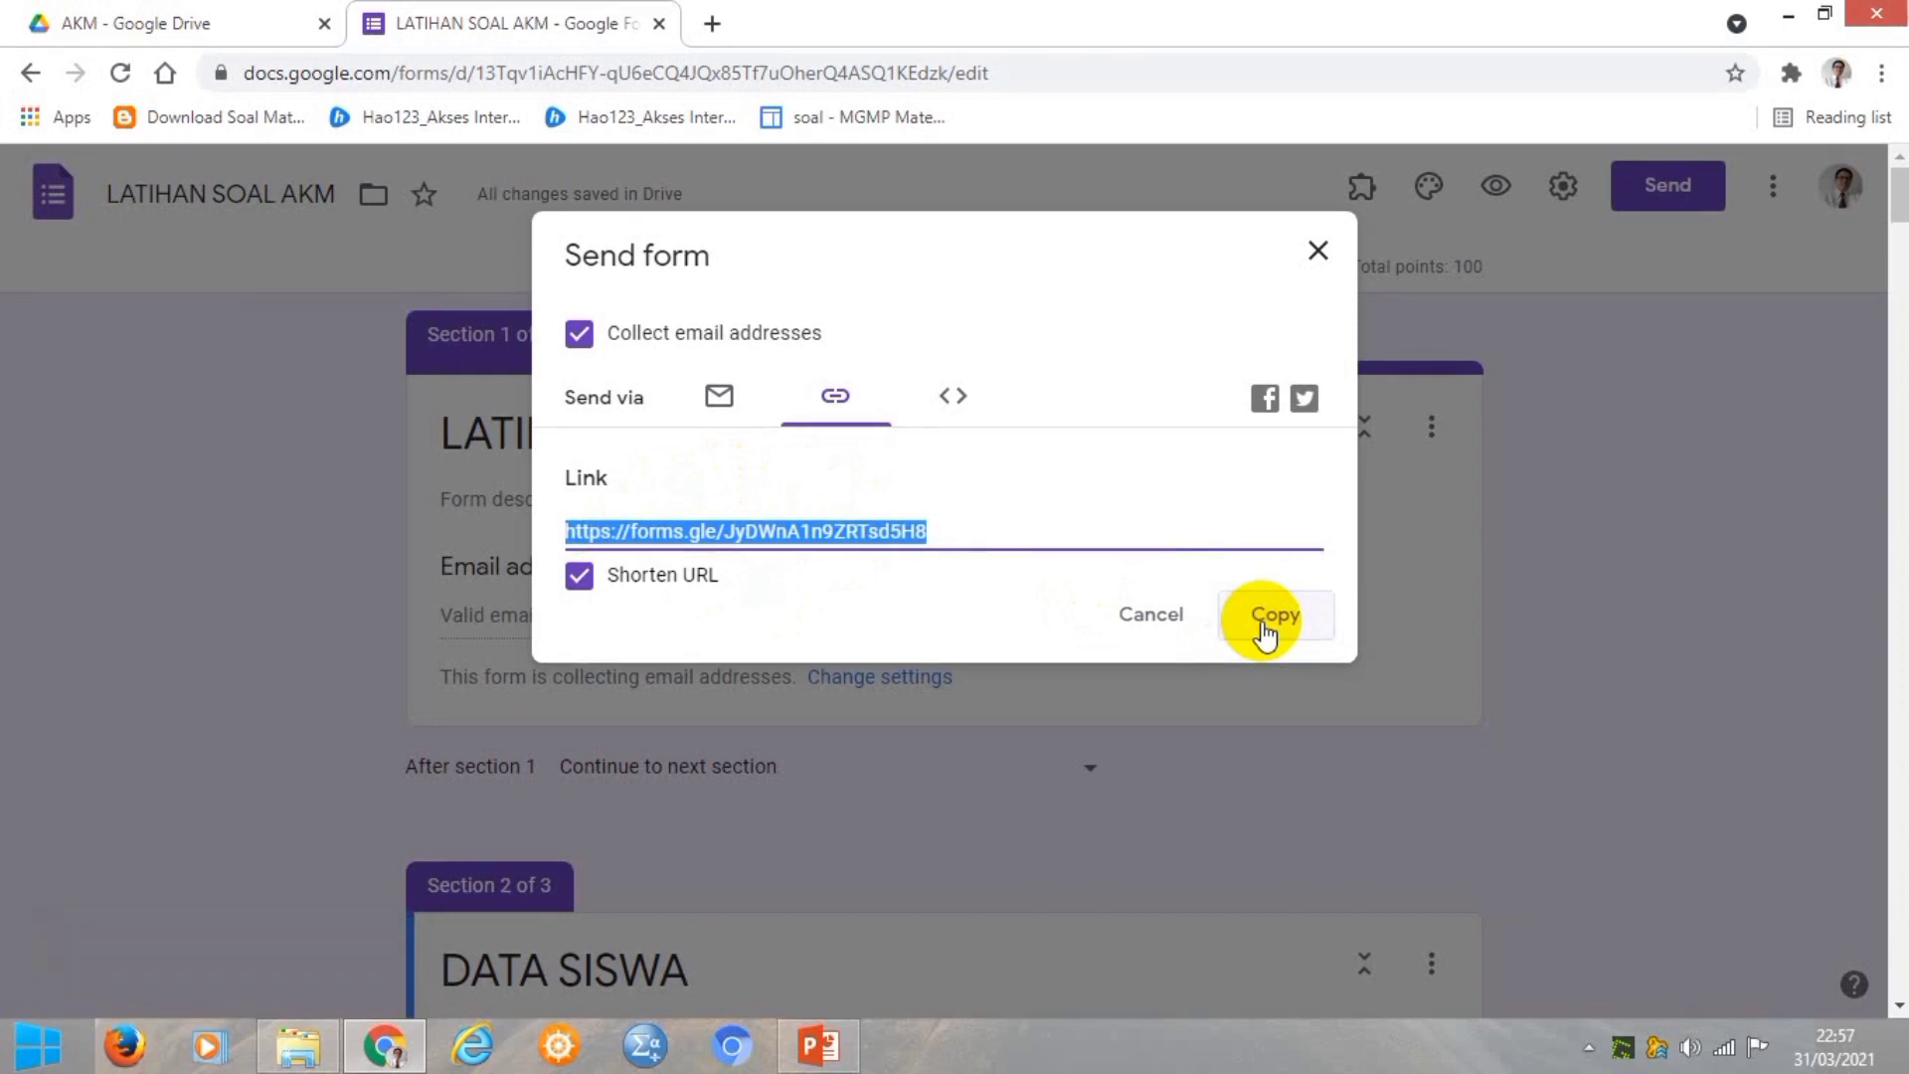
left_click(1318, 252)
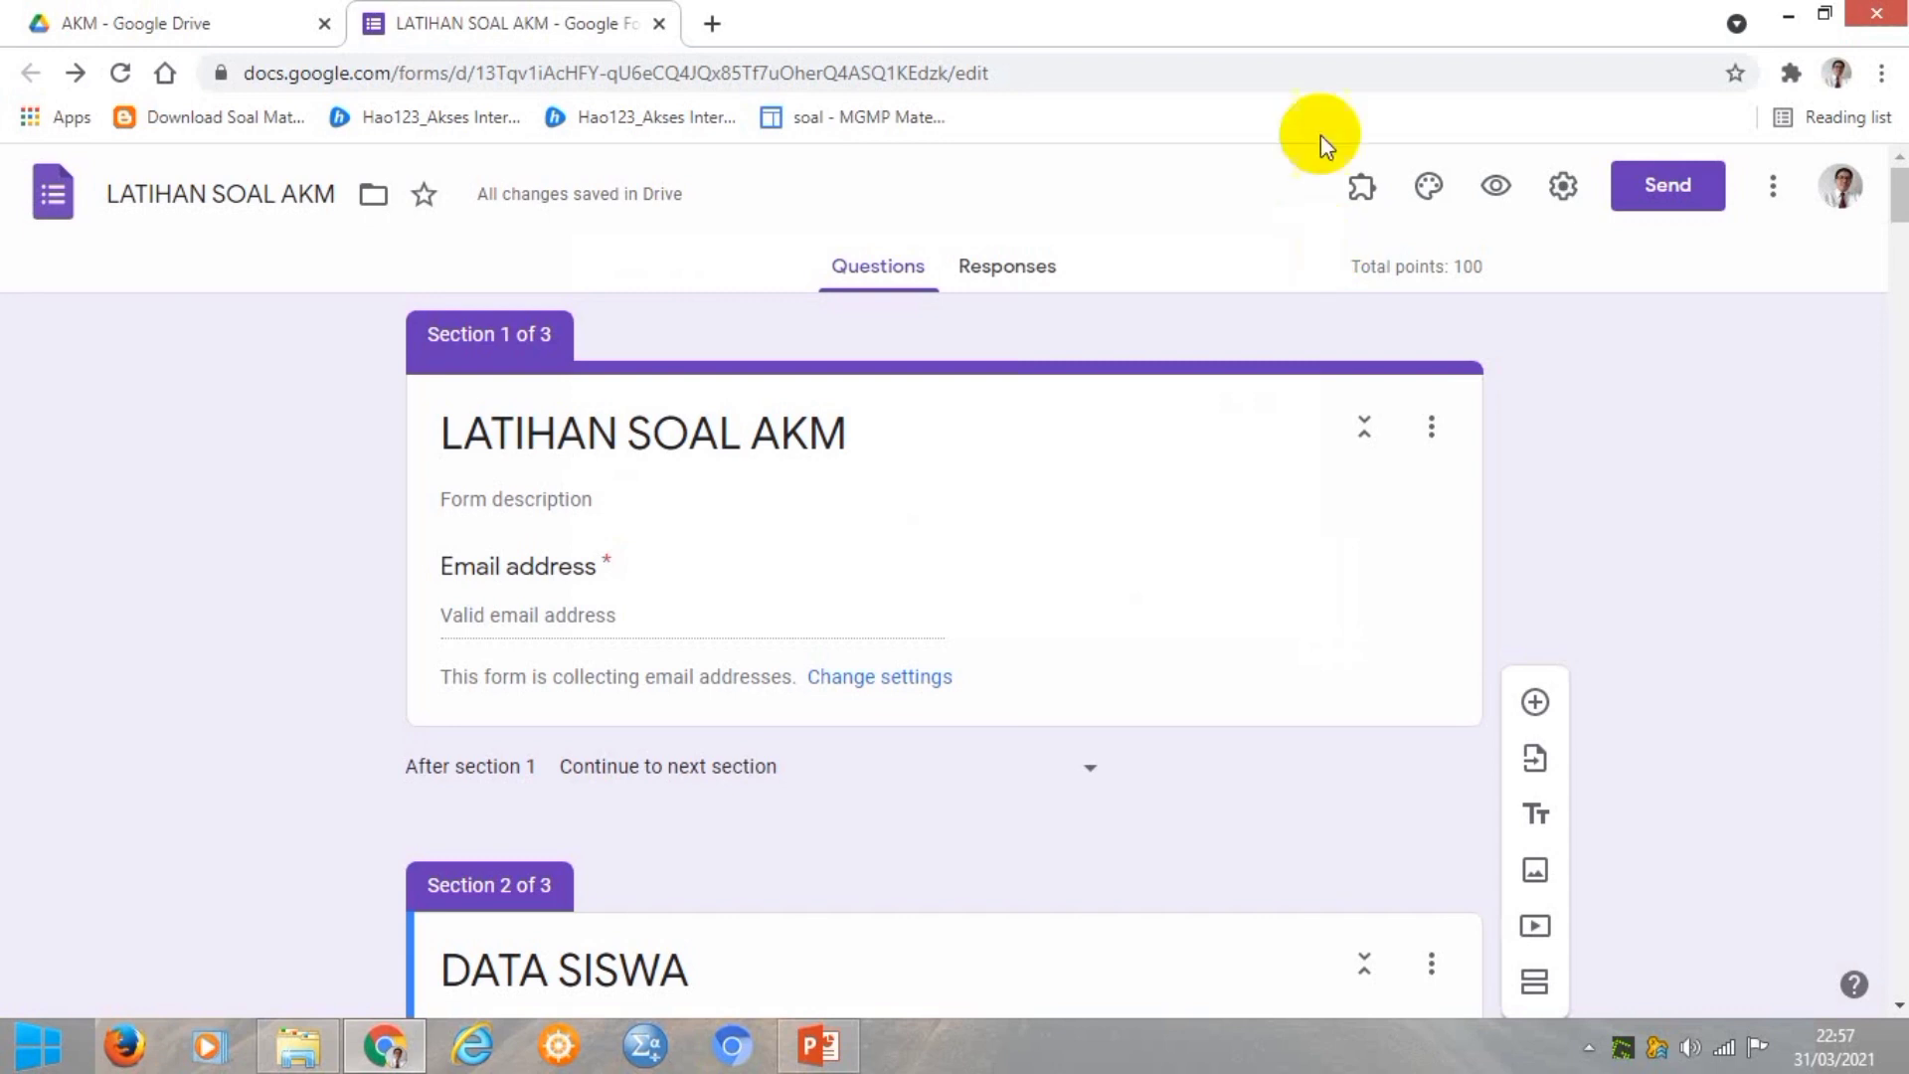
Paste the copied quiz link into a new Chrome tab and load the respondent page.
left_click(713, 24)
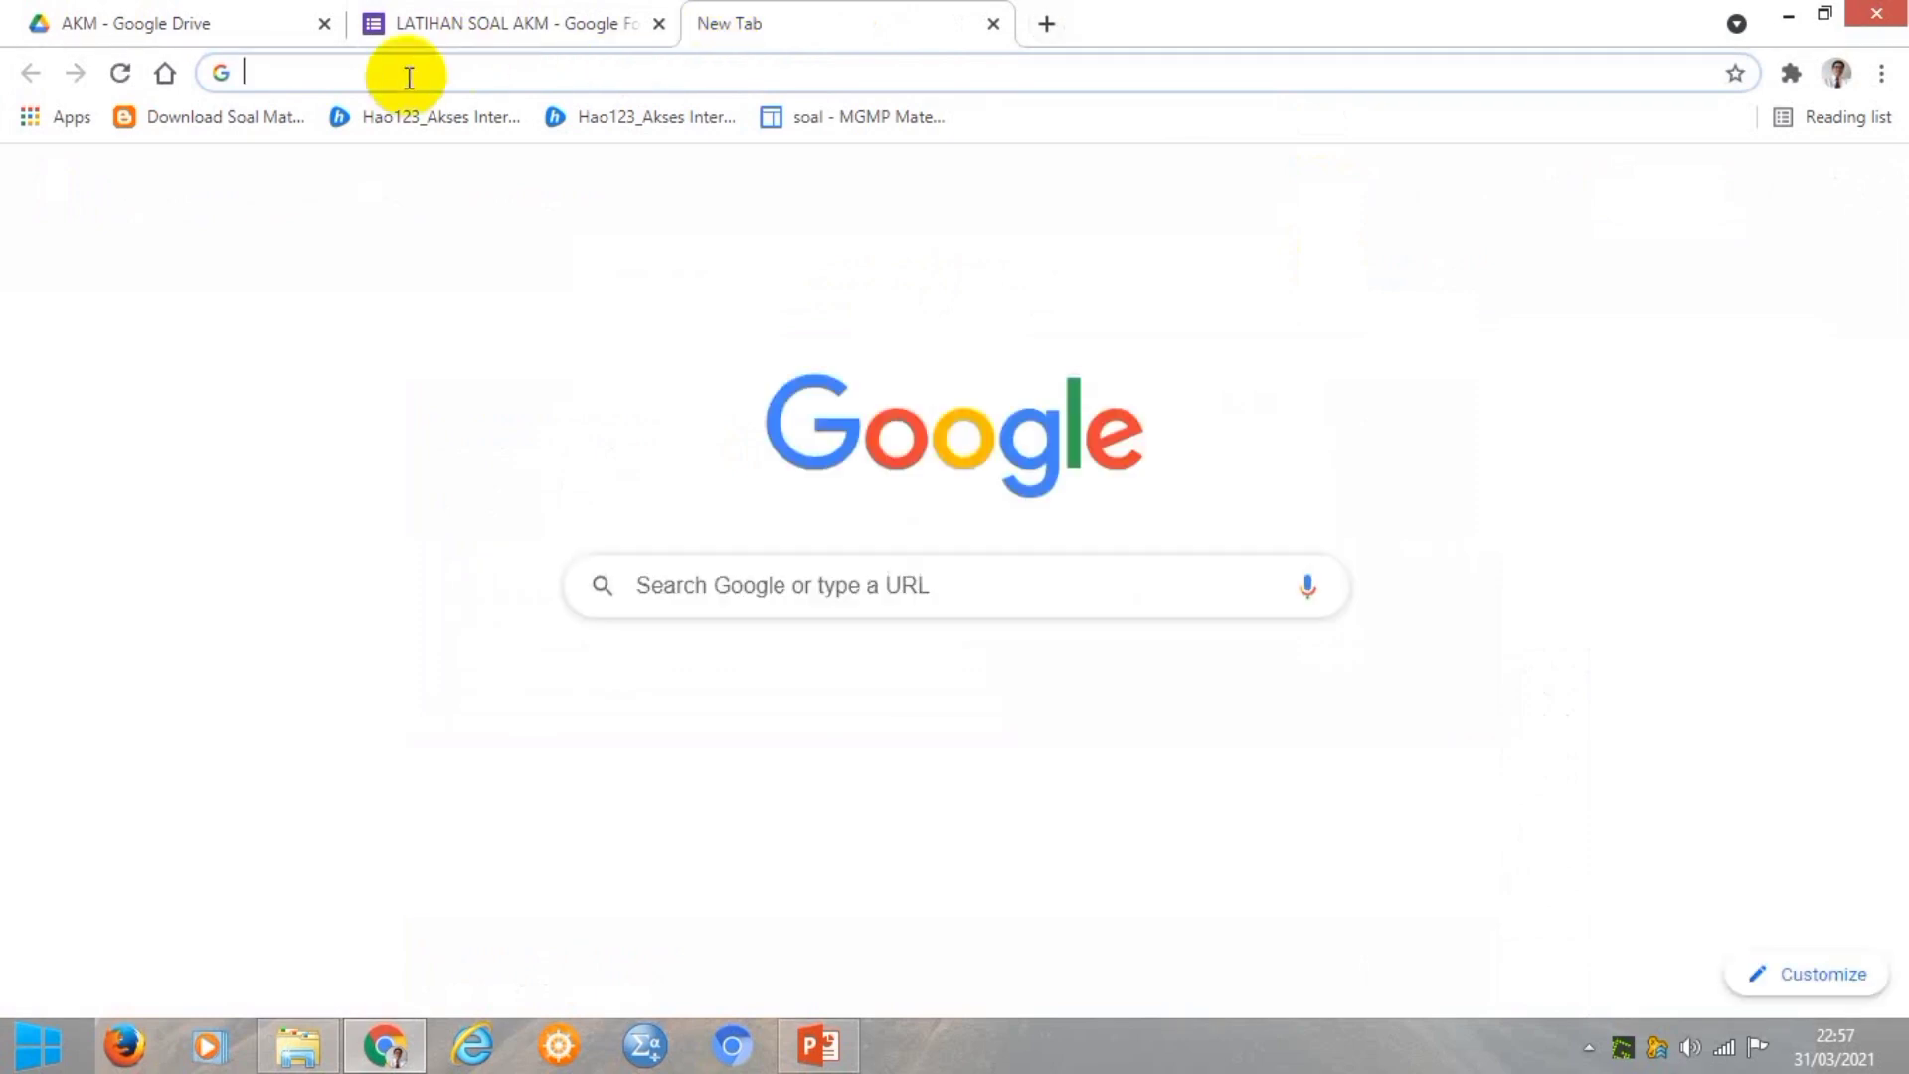
left_click(343, 73)
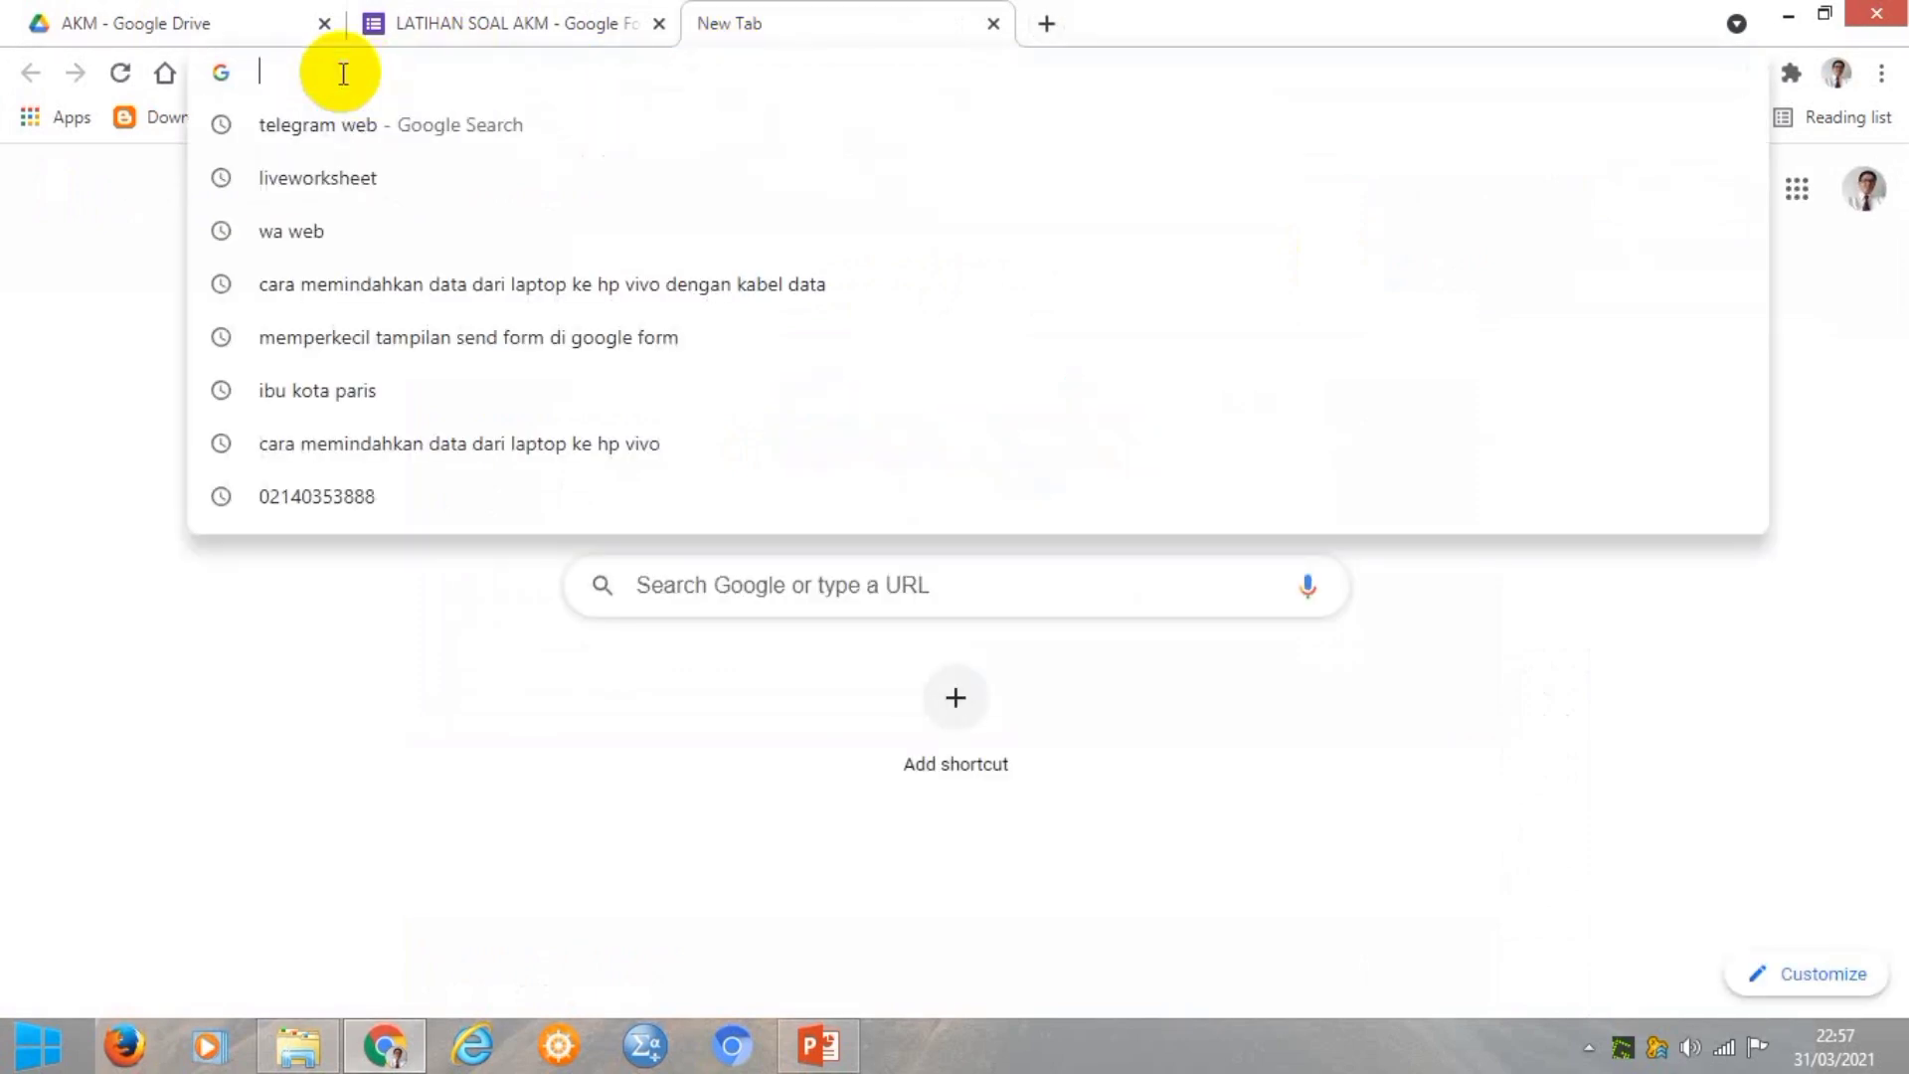
key("ctrl+v")
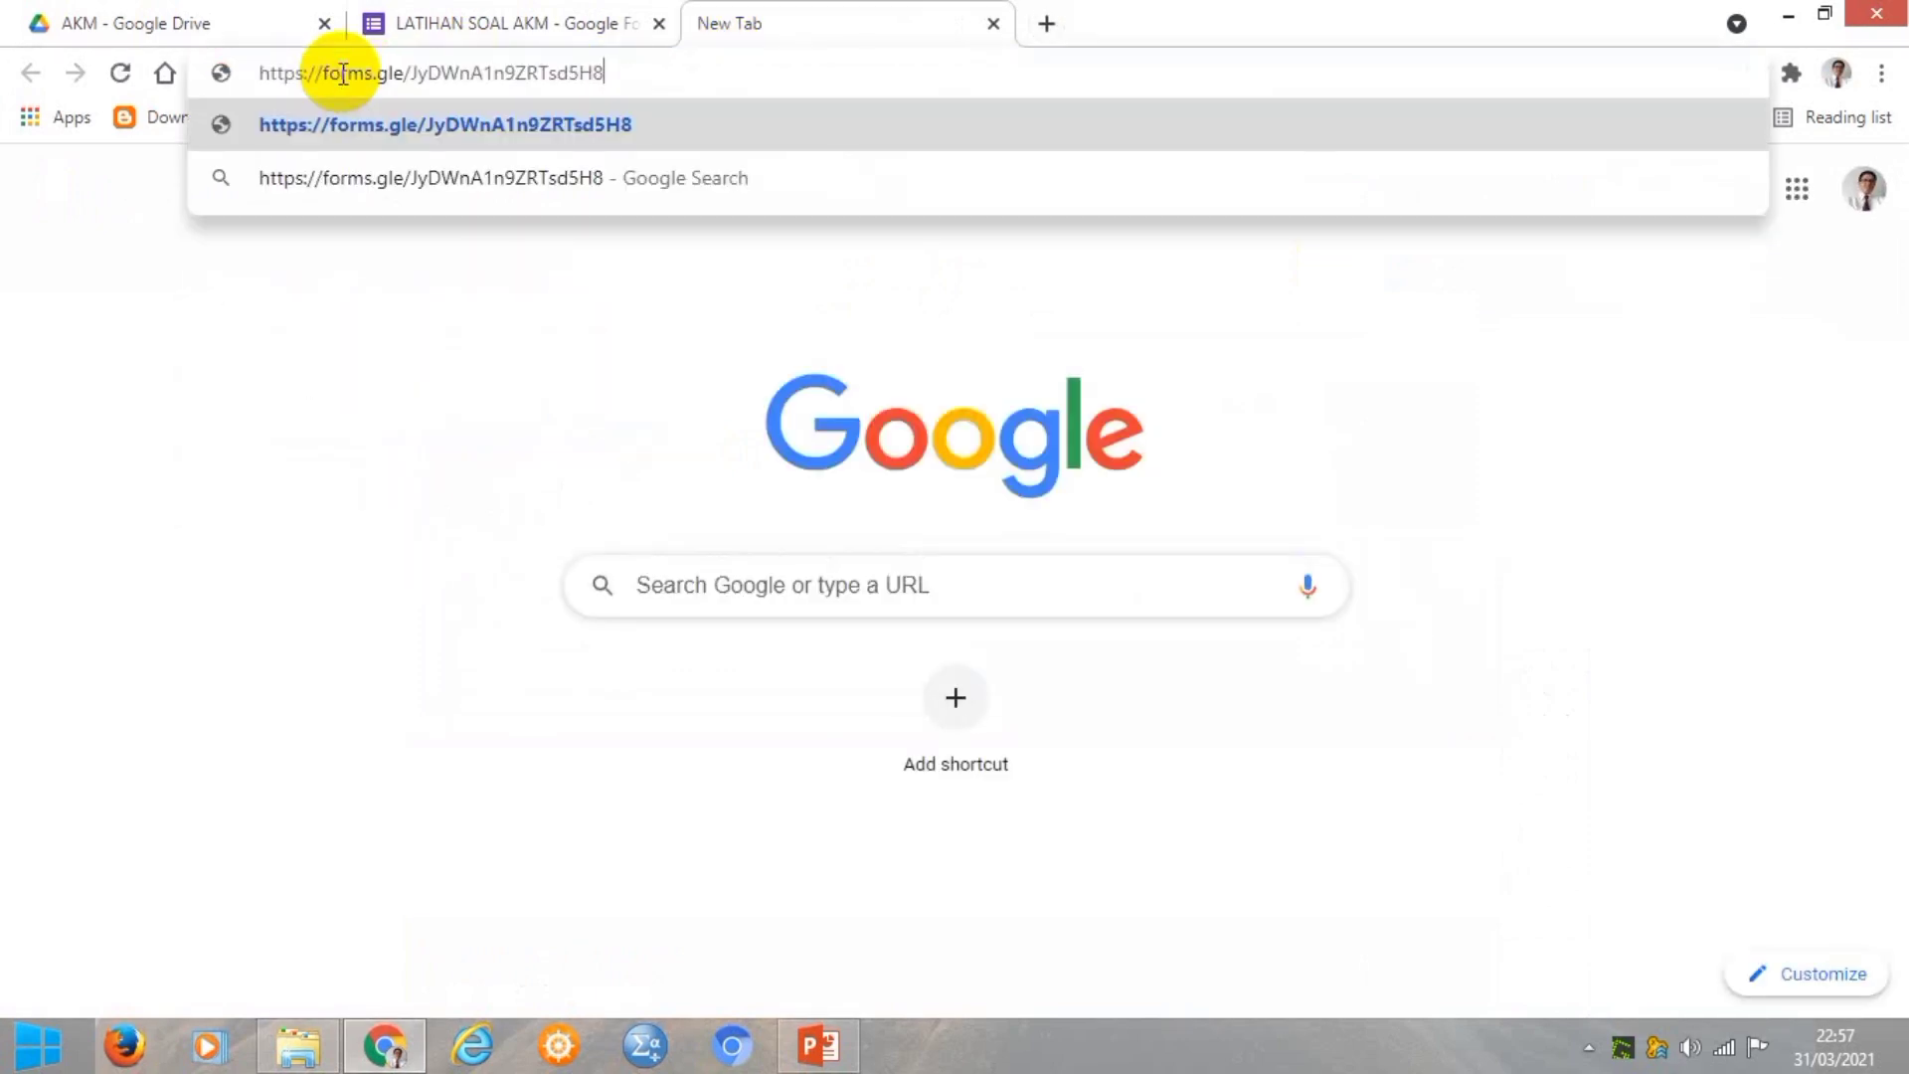
key("Return")
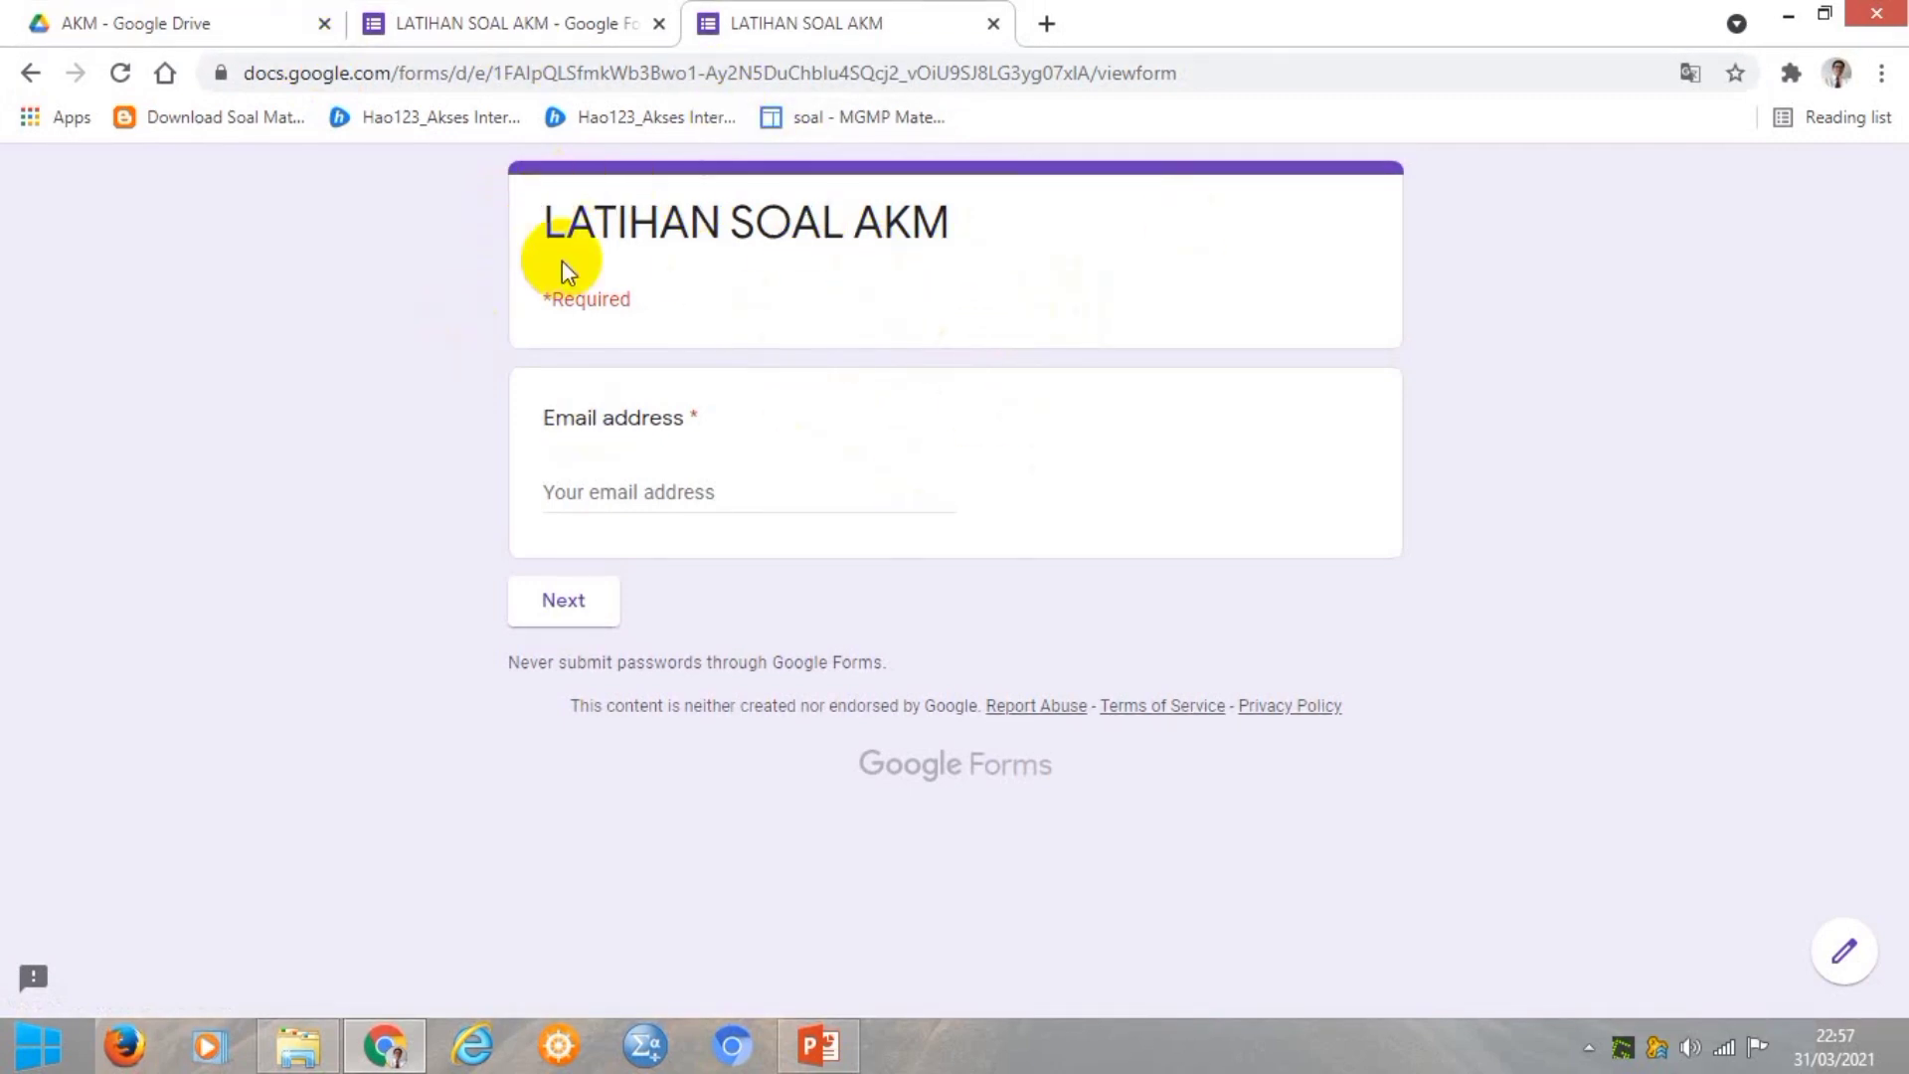
Enter the respondent's e-mail address in the required Email field, correcting a mistyped start.
left_click(610, 491)
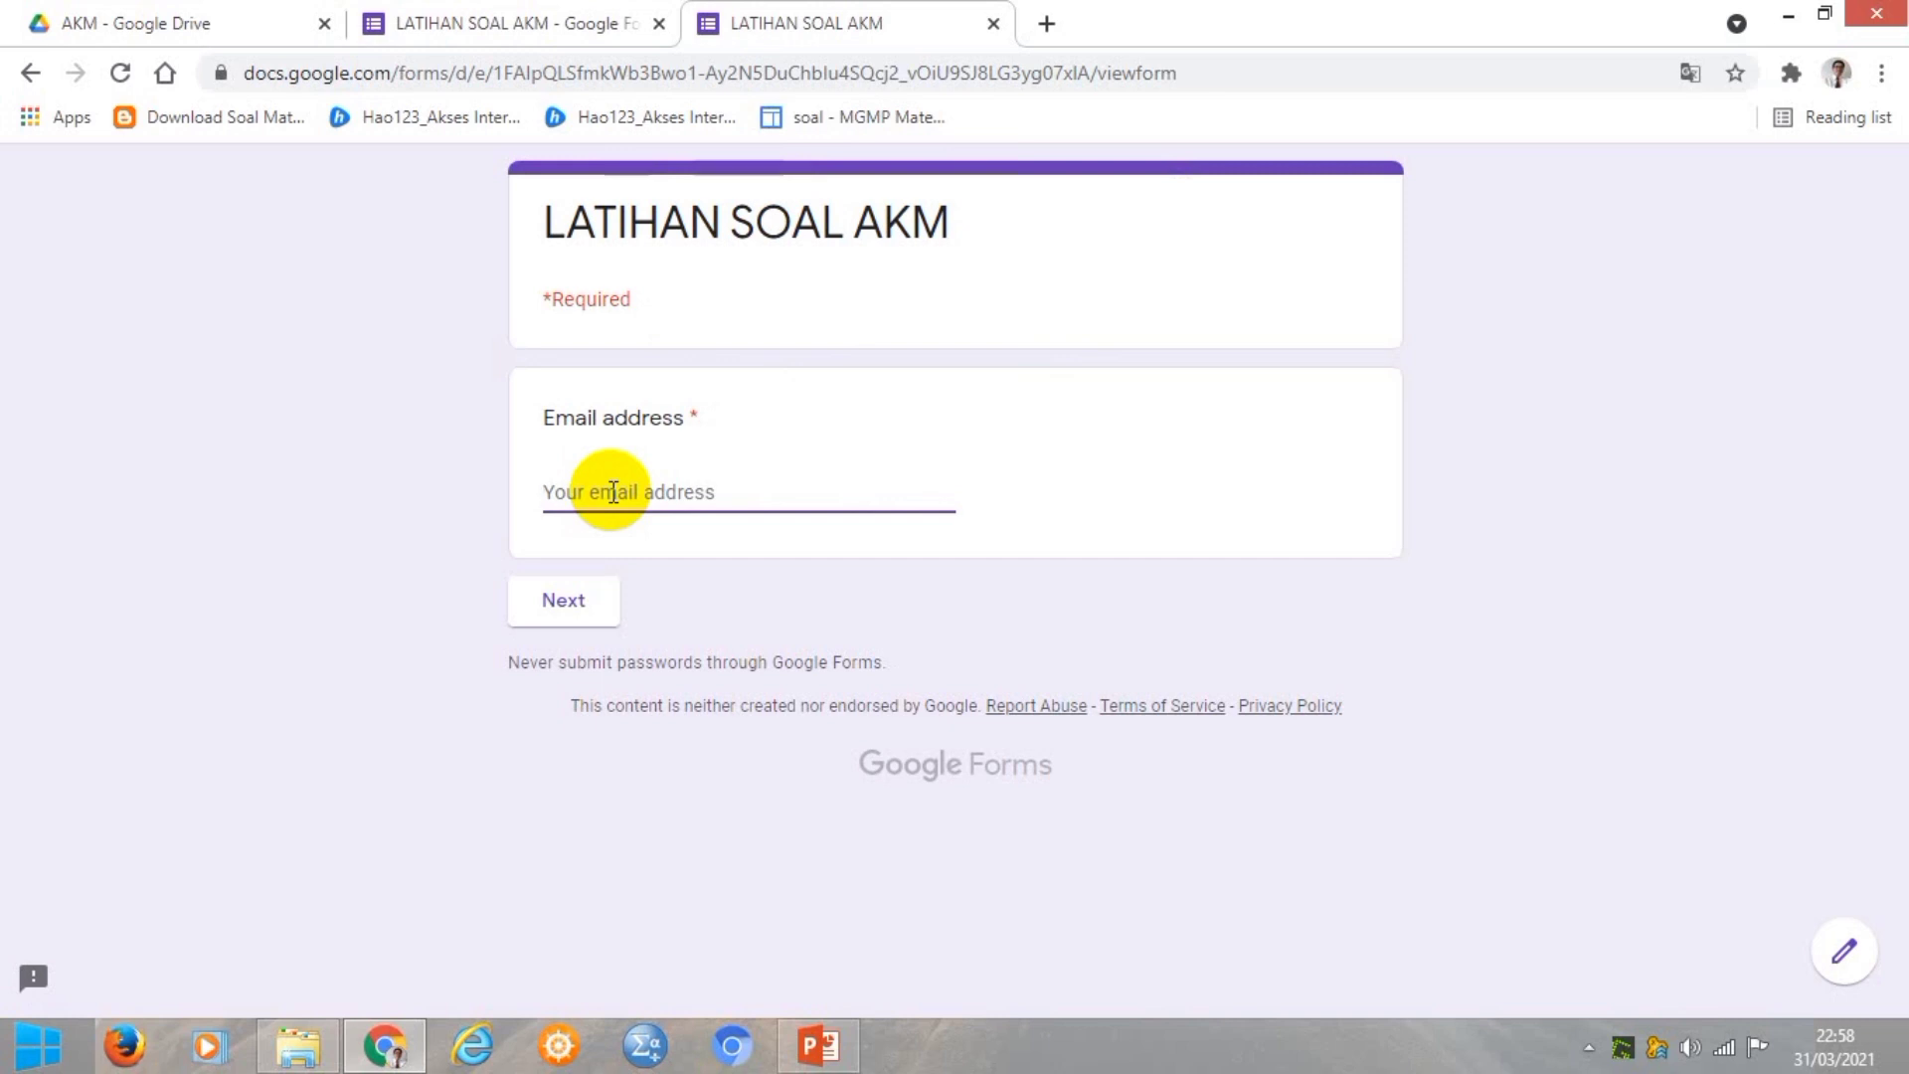
type("A")
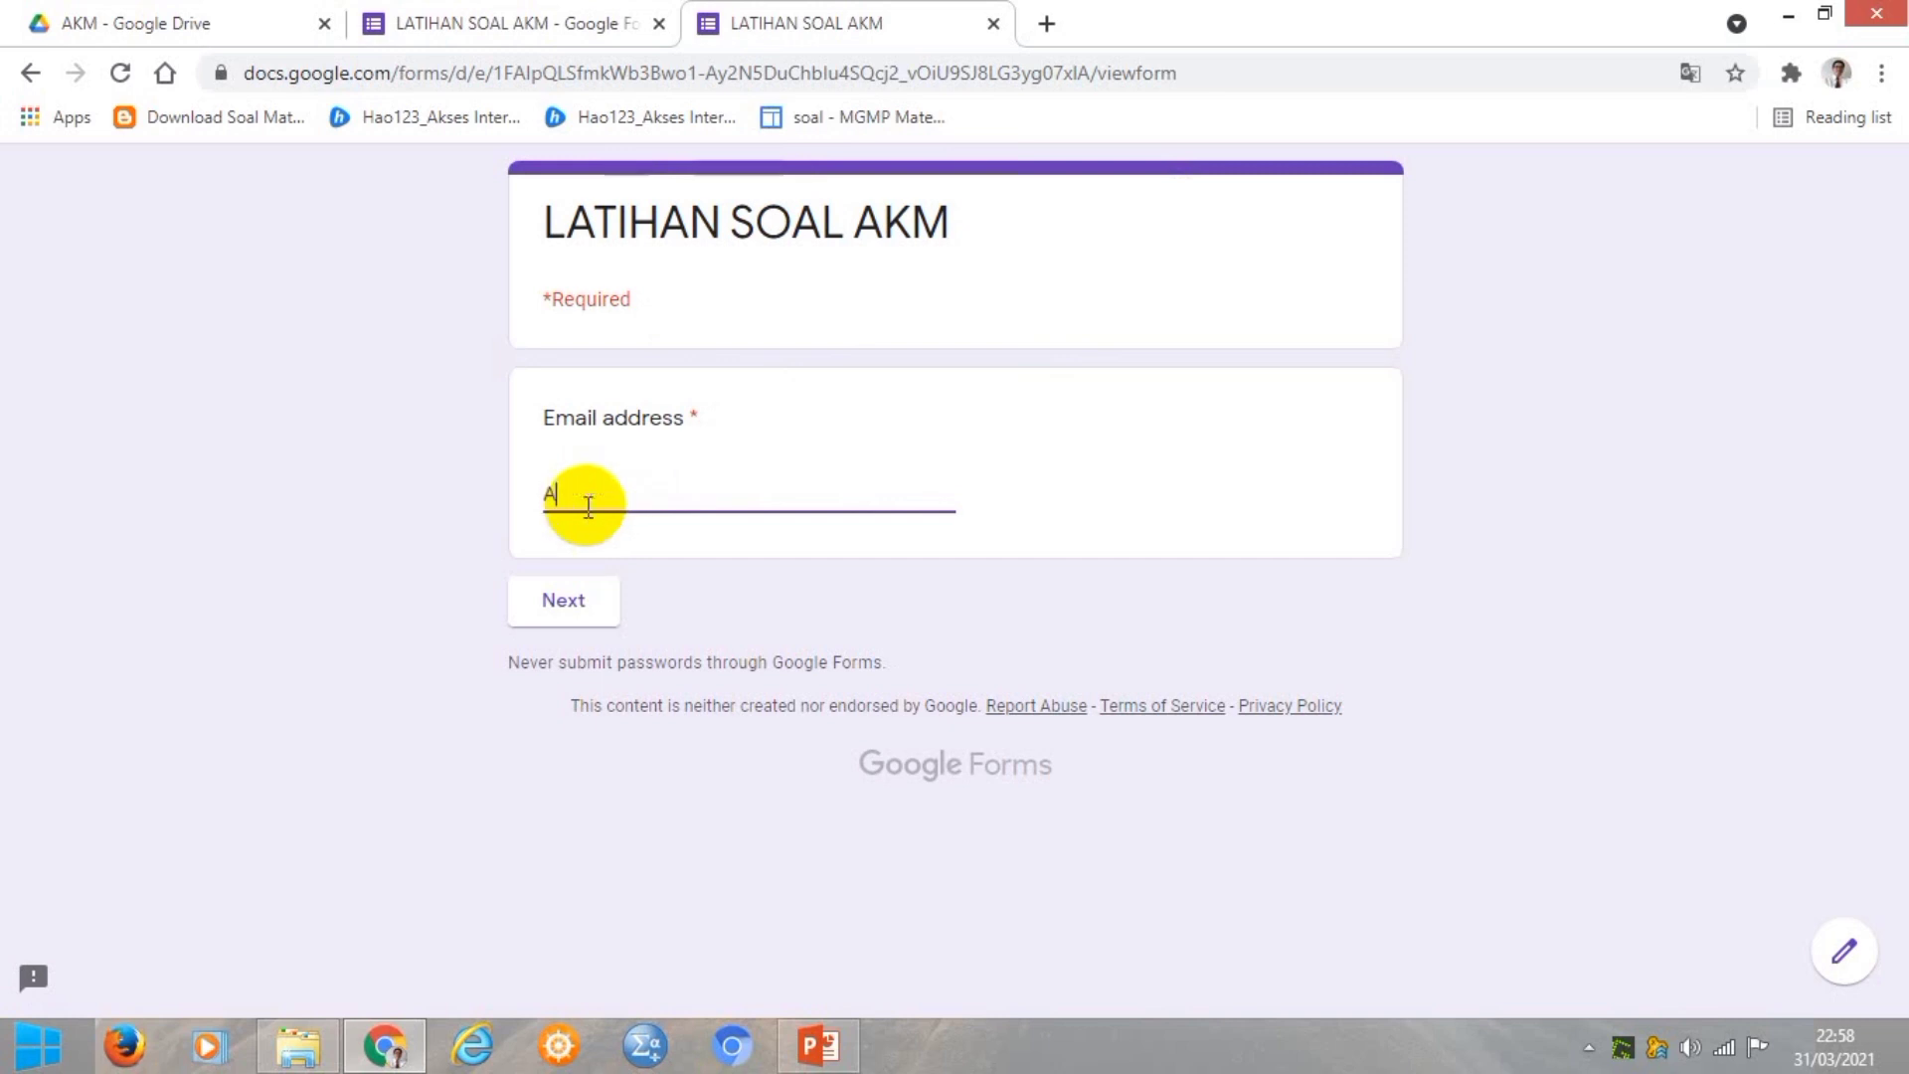
type("GUSS")
key("BackSpace")
key("BackSpace")
key("BackSpace")
key("BackSpace")
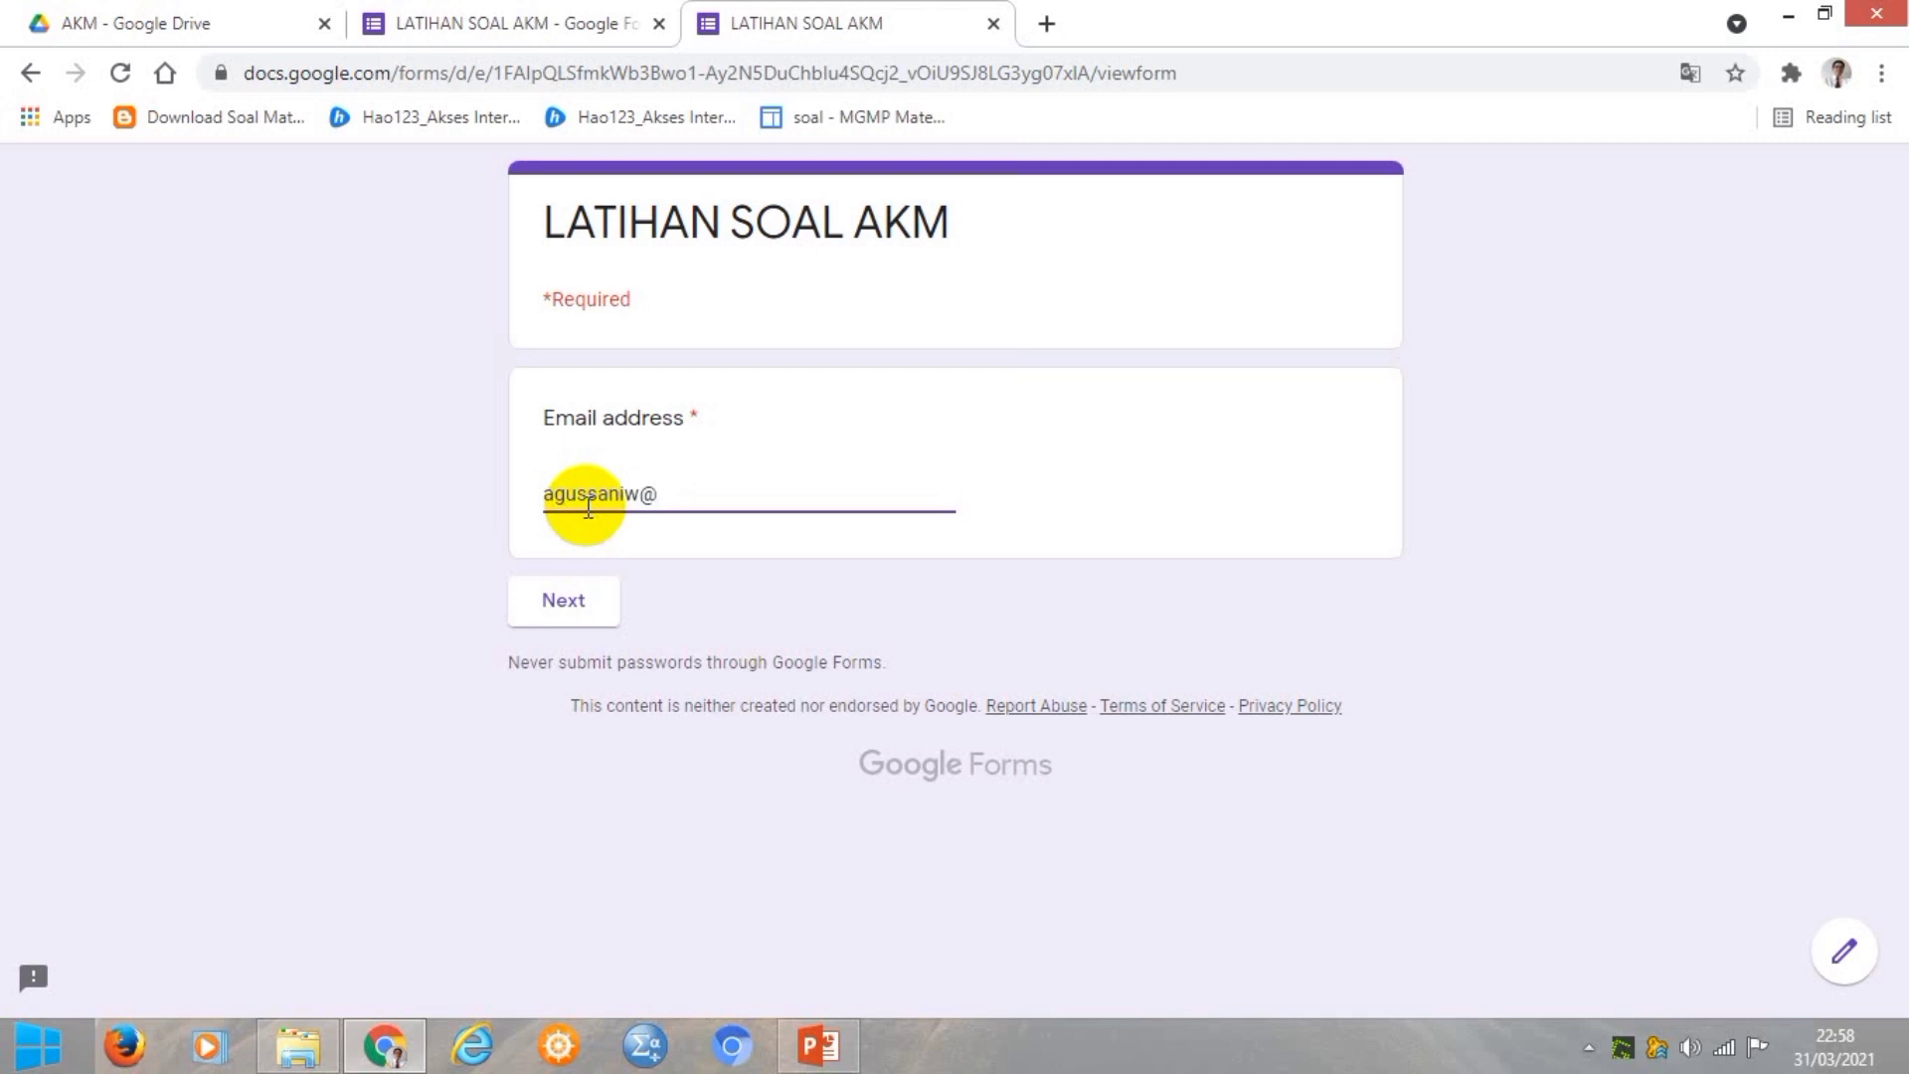
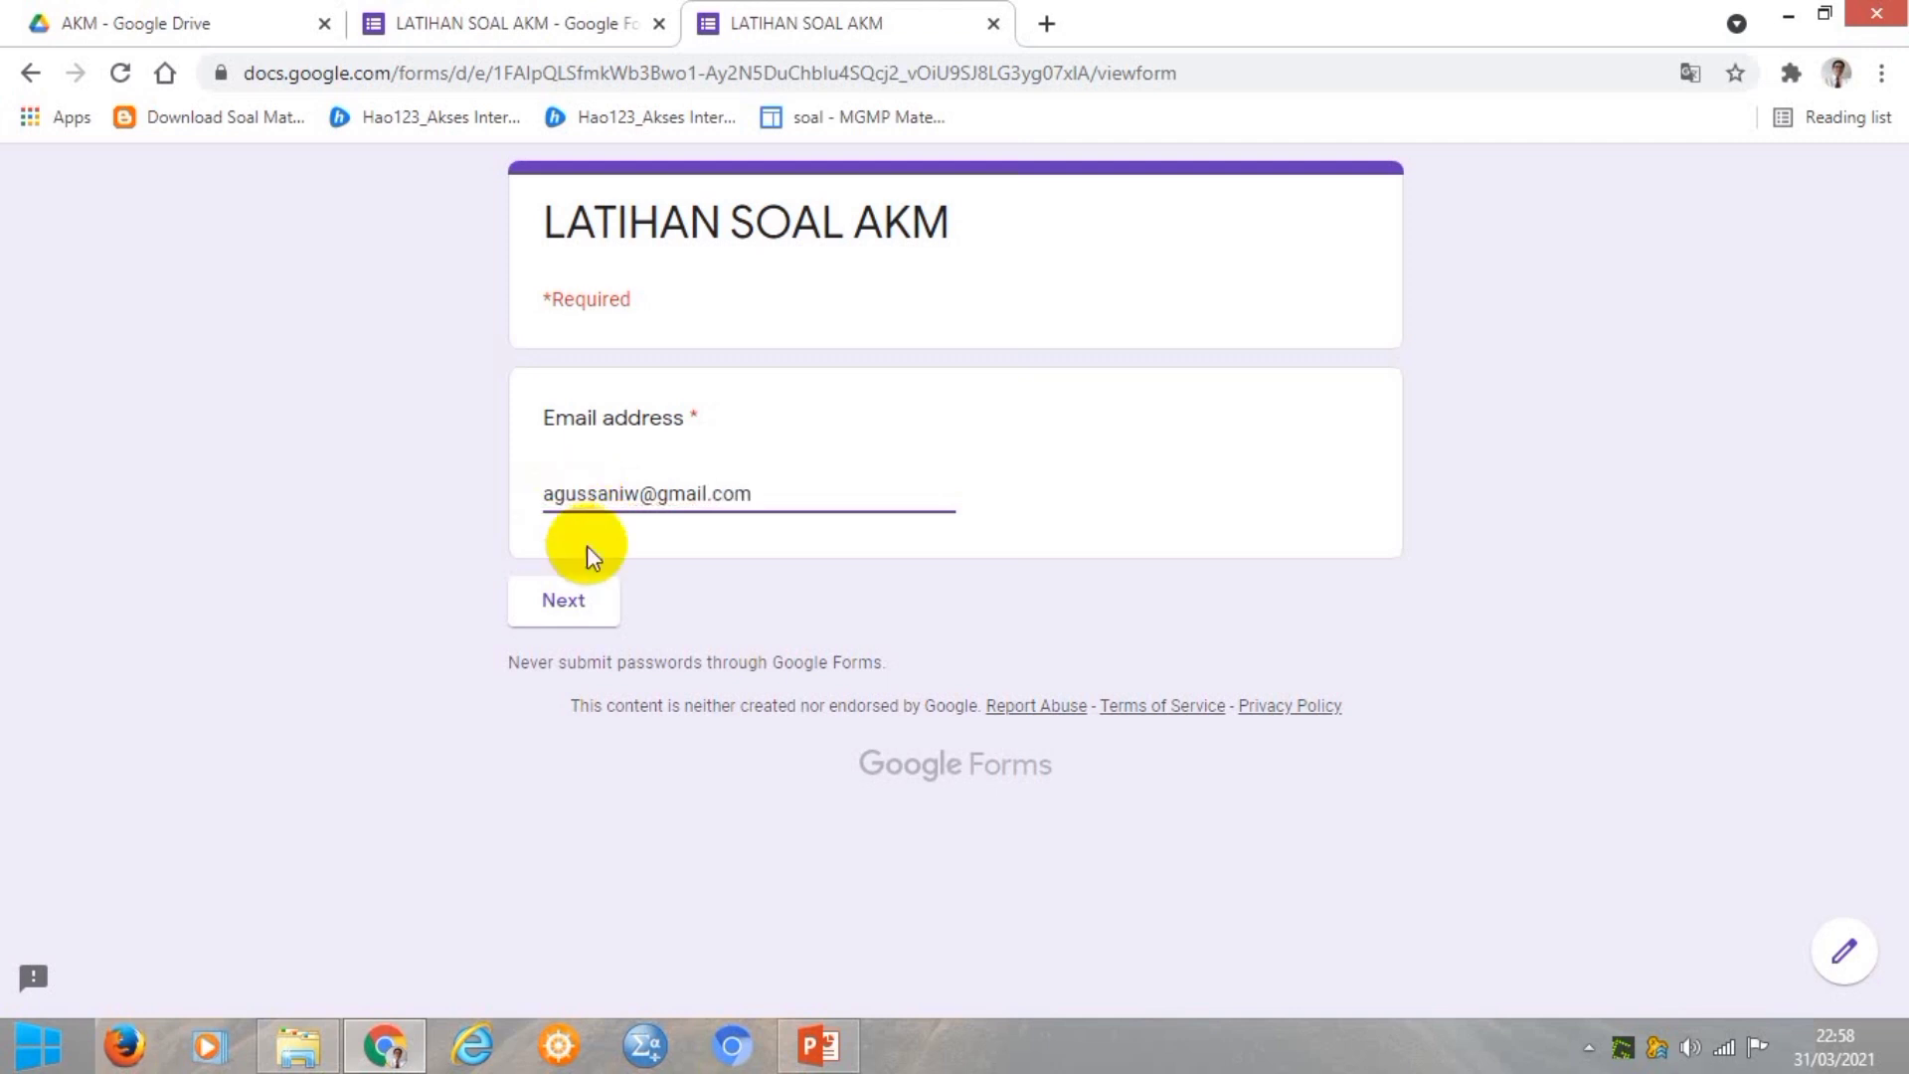
Fill DATA SISWA with the student's name, class VIII A and the access token, then continue.
left_click(564, 601)
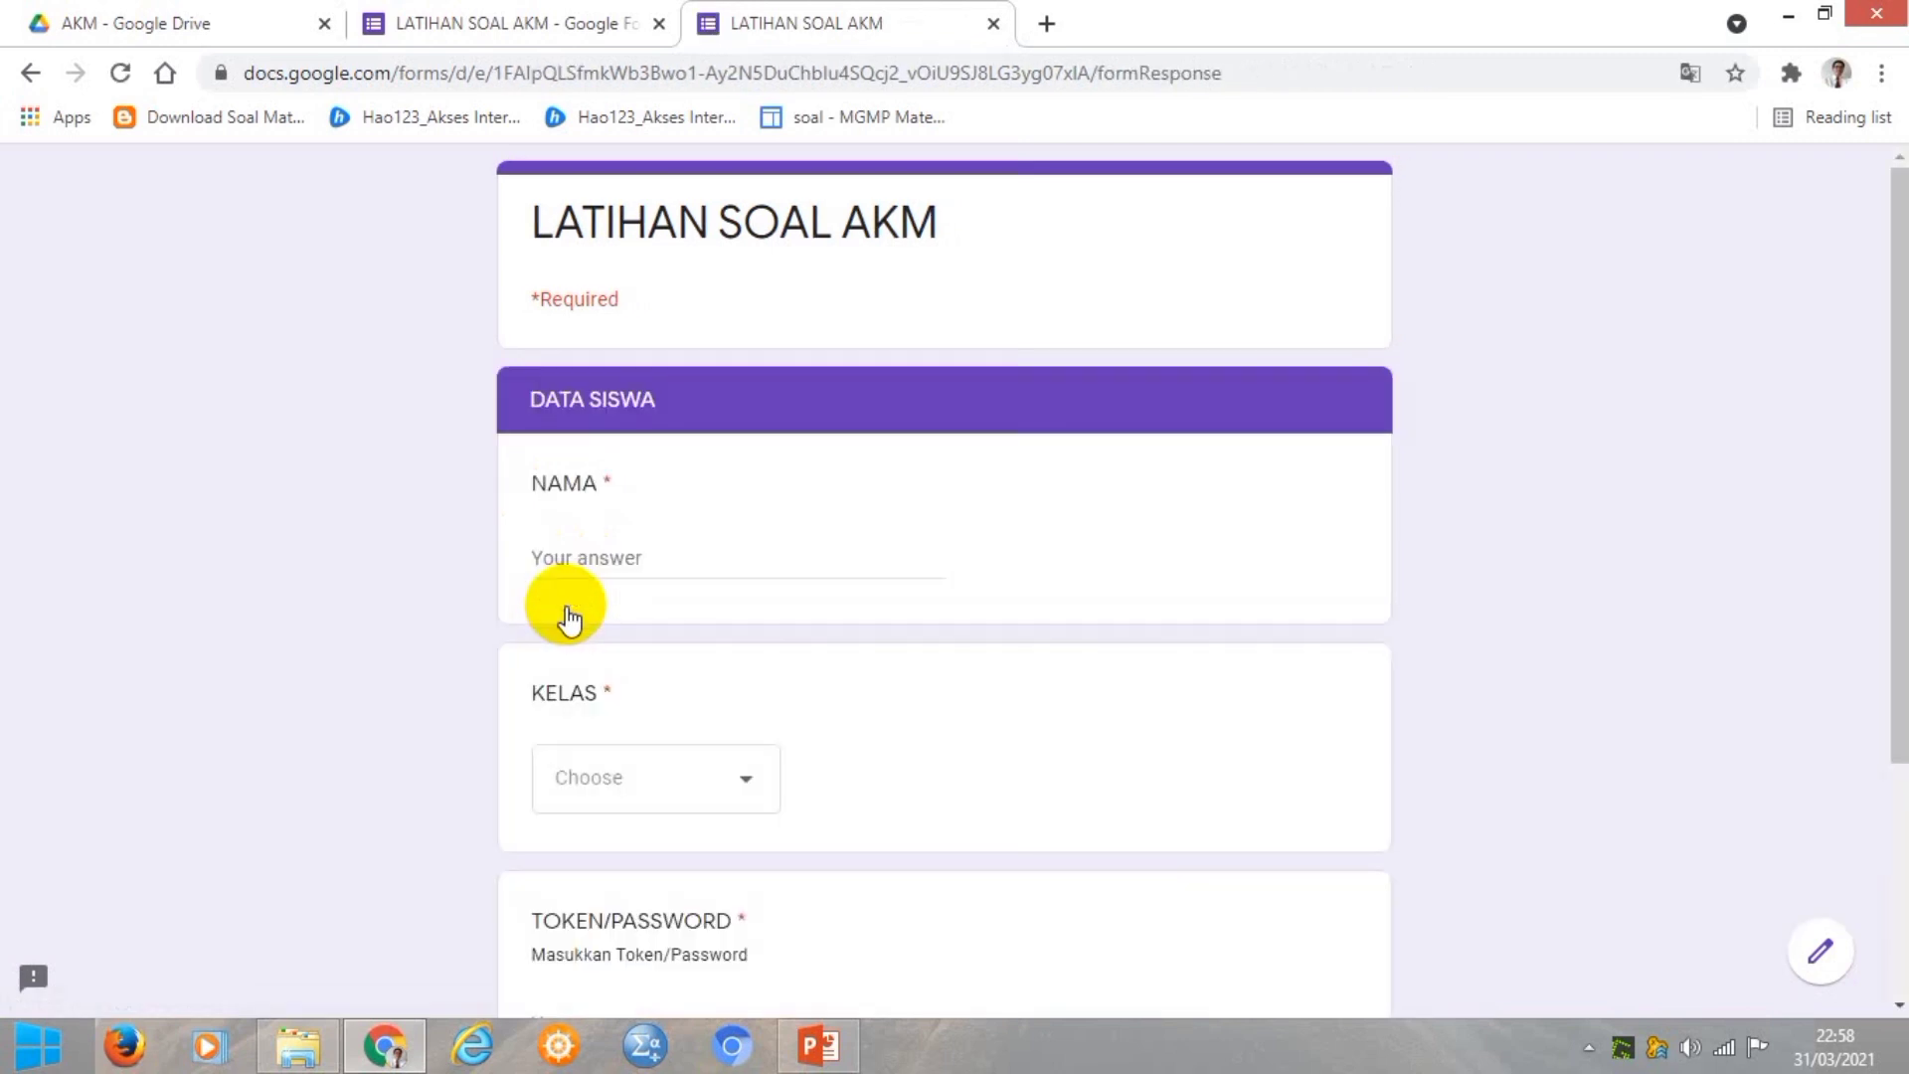
left_click(564, 549)
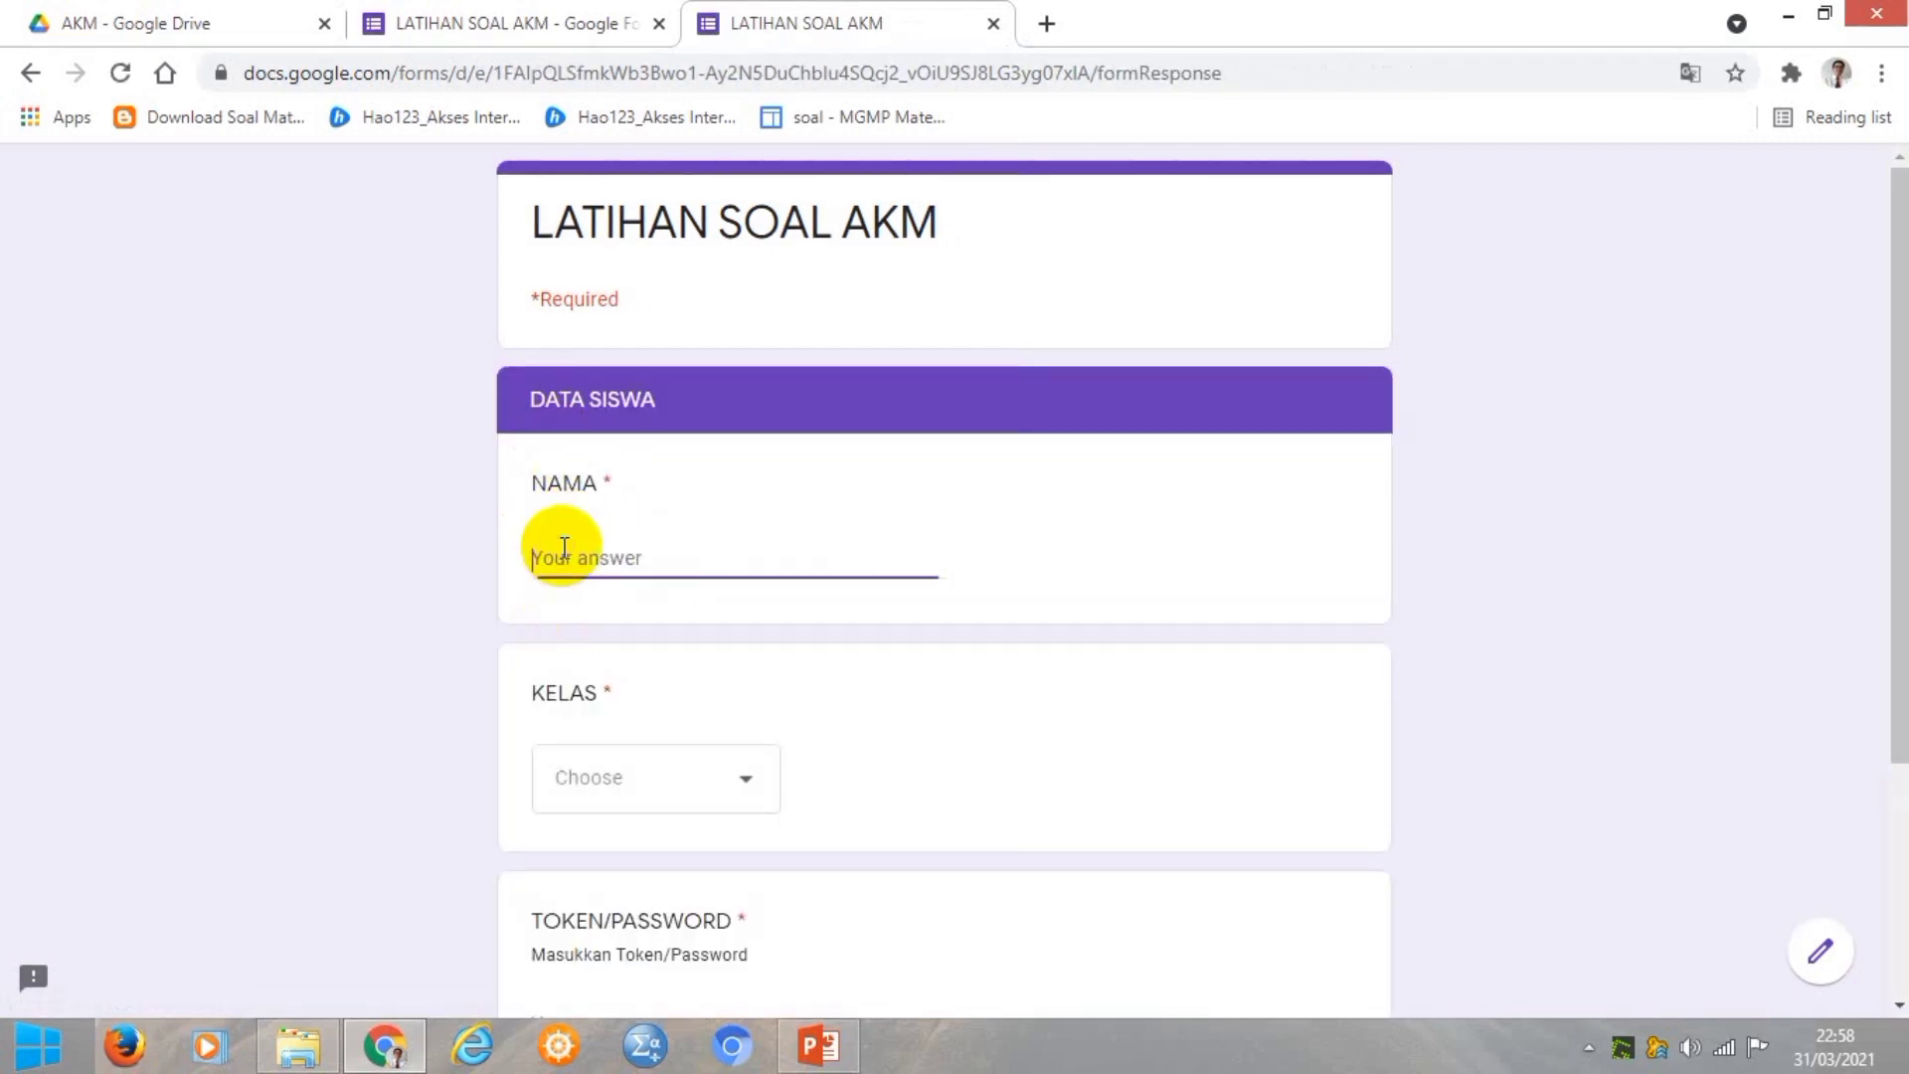
left_click(736, 786)
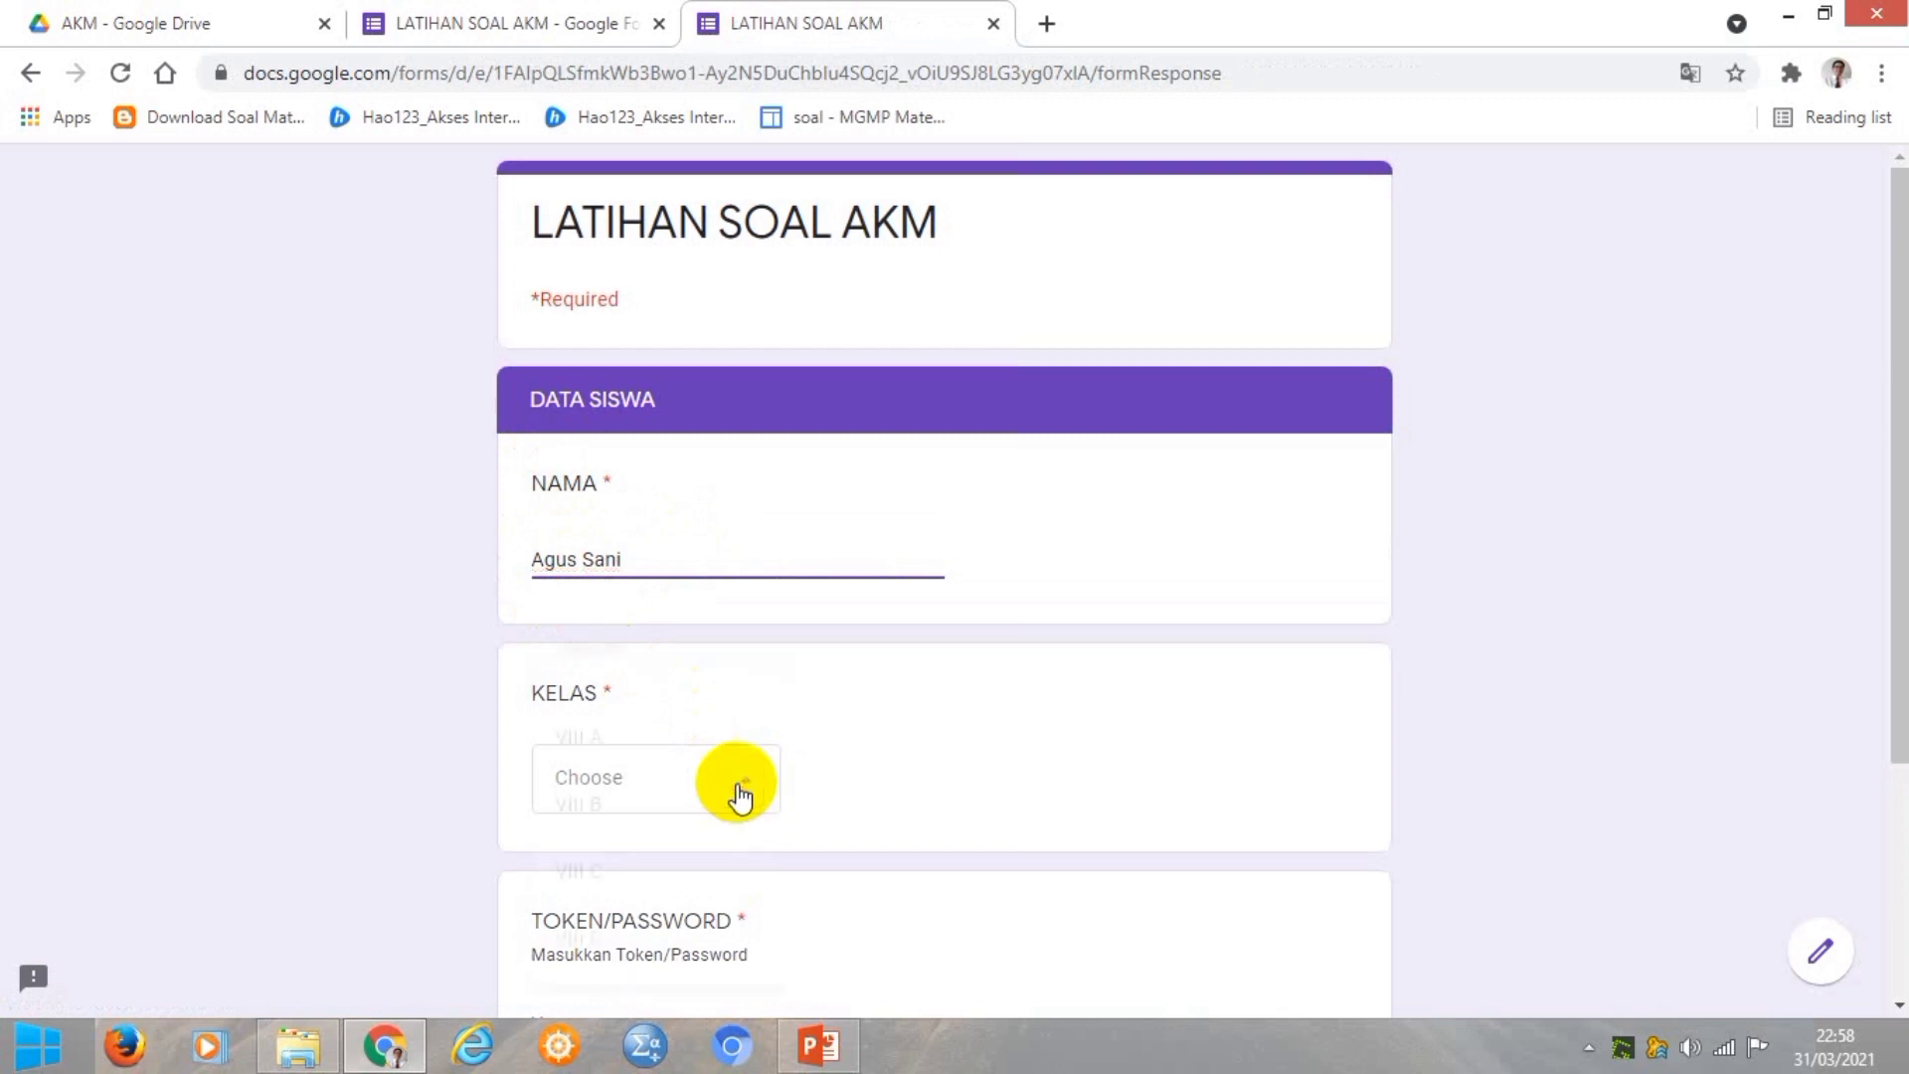
left_click(567, 739)
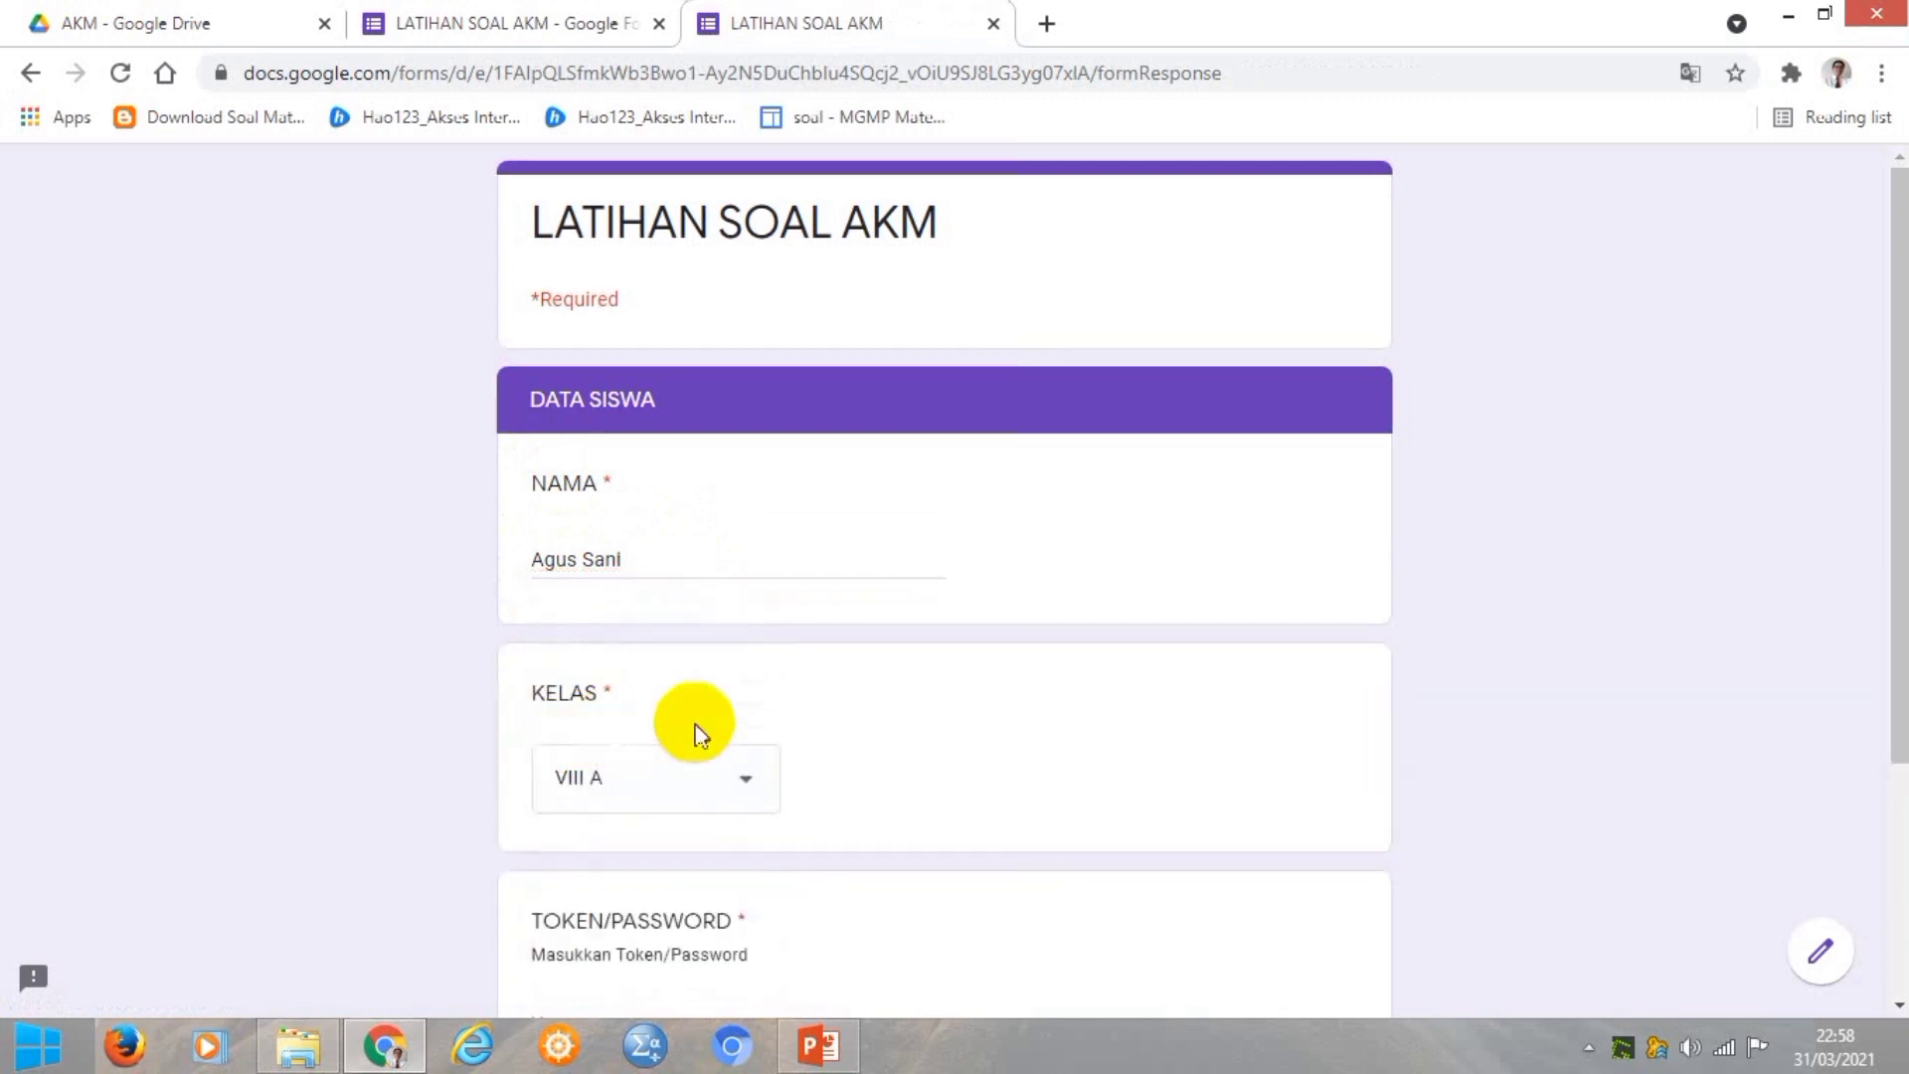
scroll(1024, 722, "down", 3)
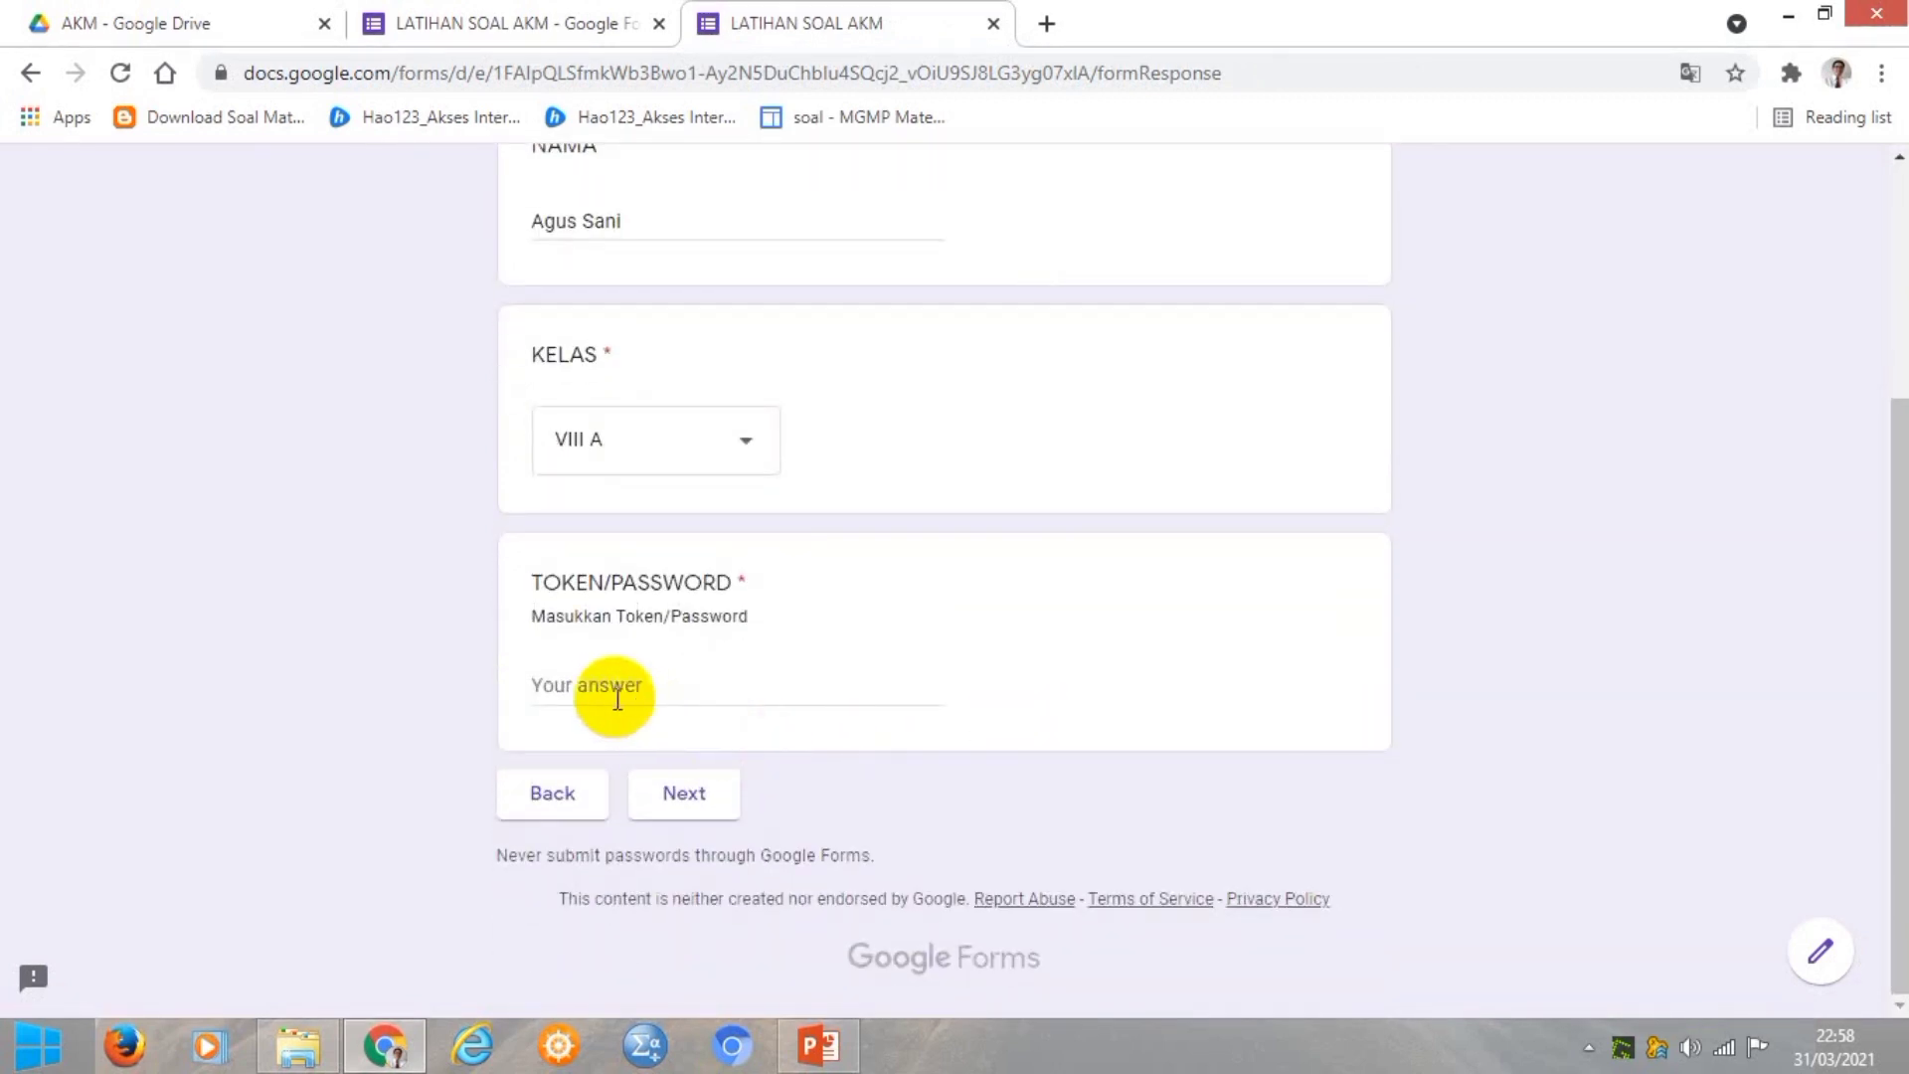
left_click(613, 686)
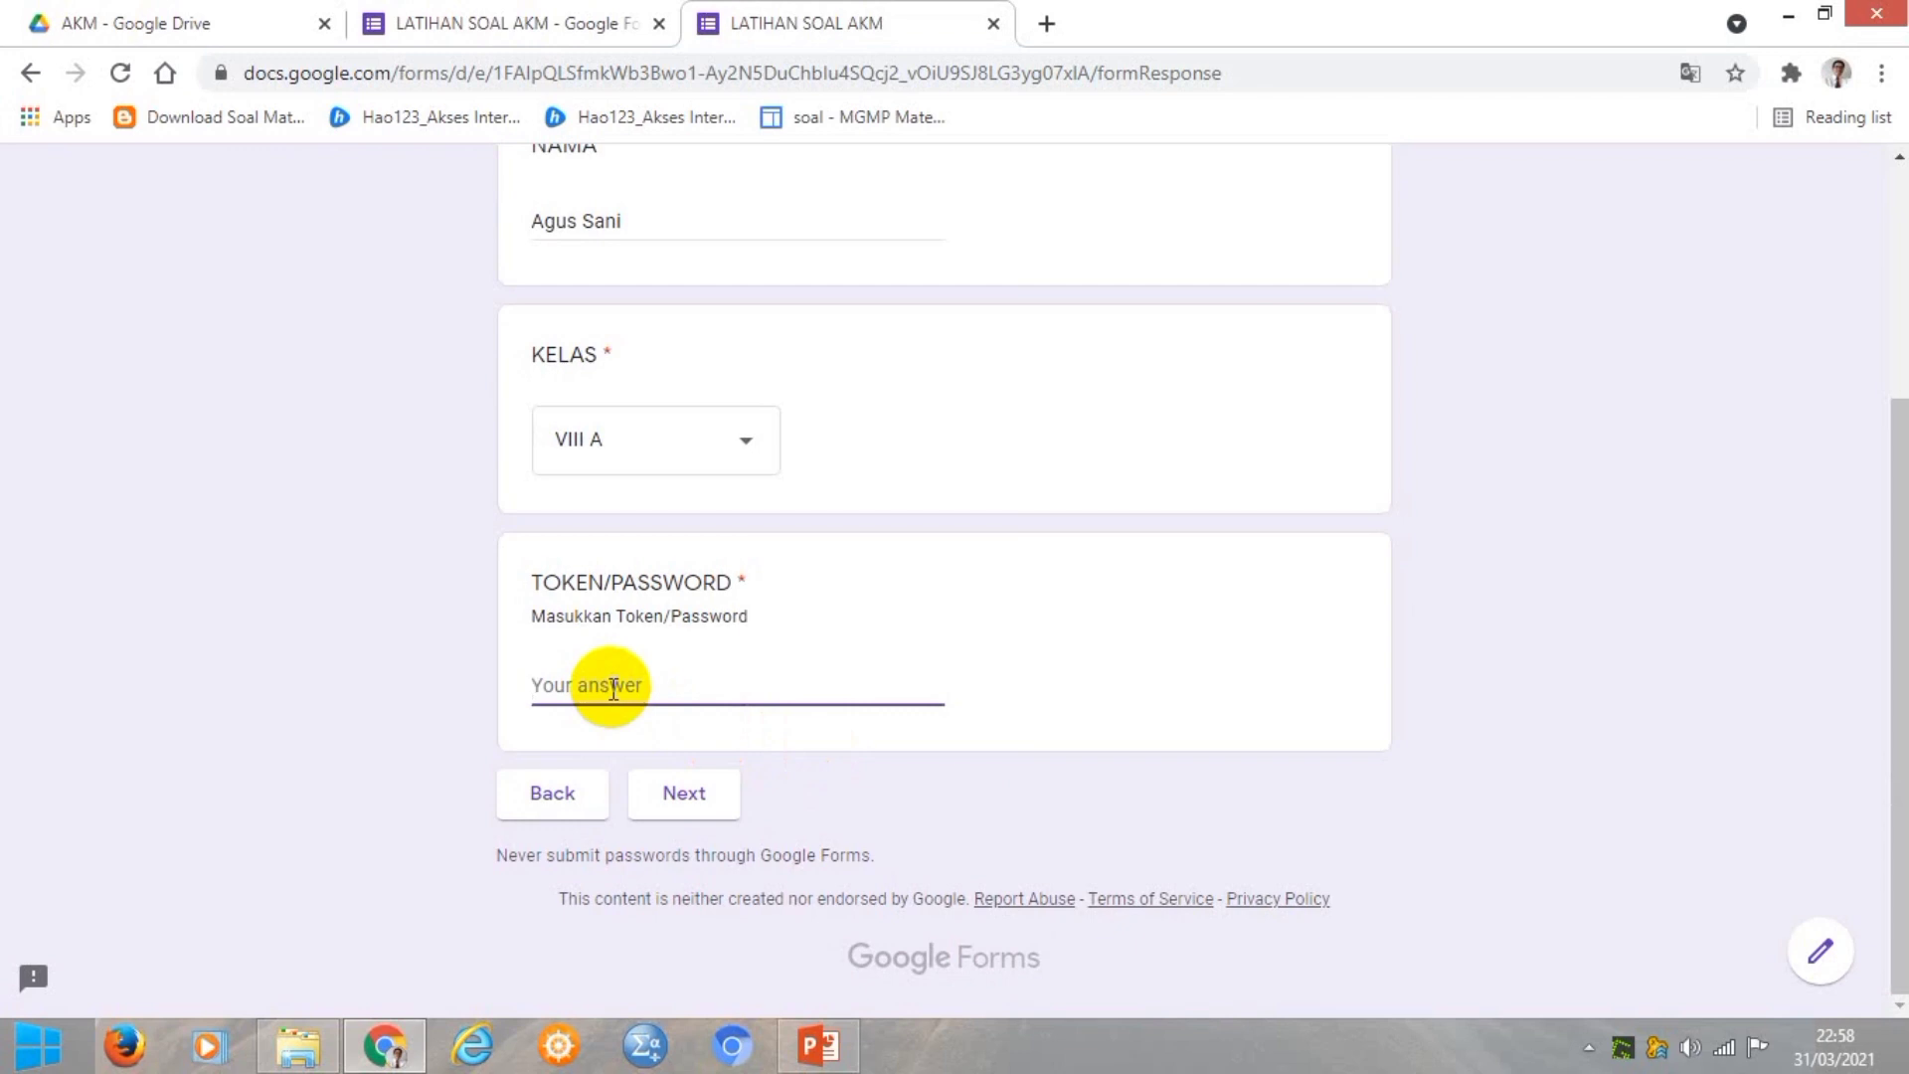
type("AKM")
left_click(696, 805)
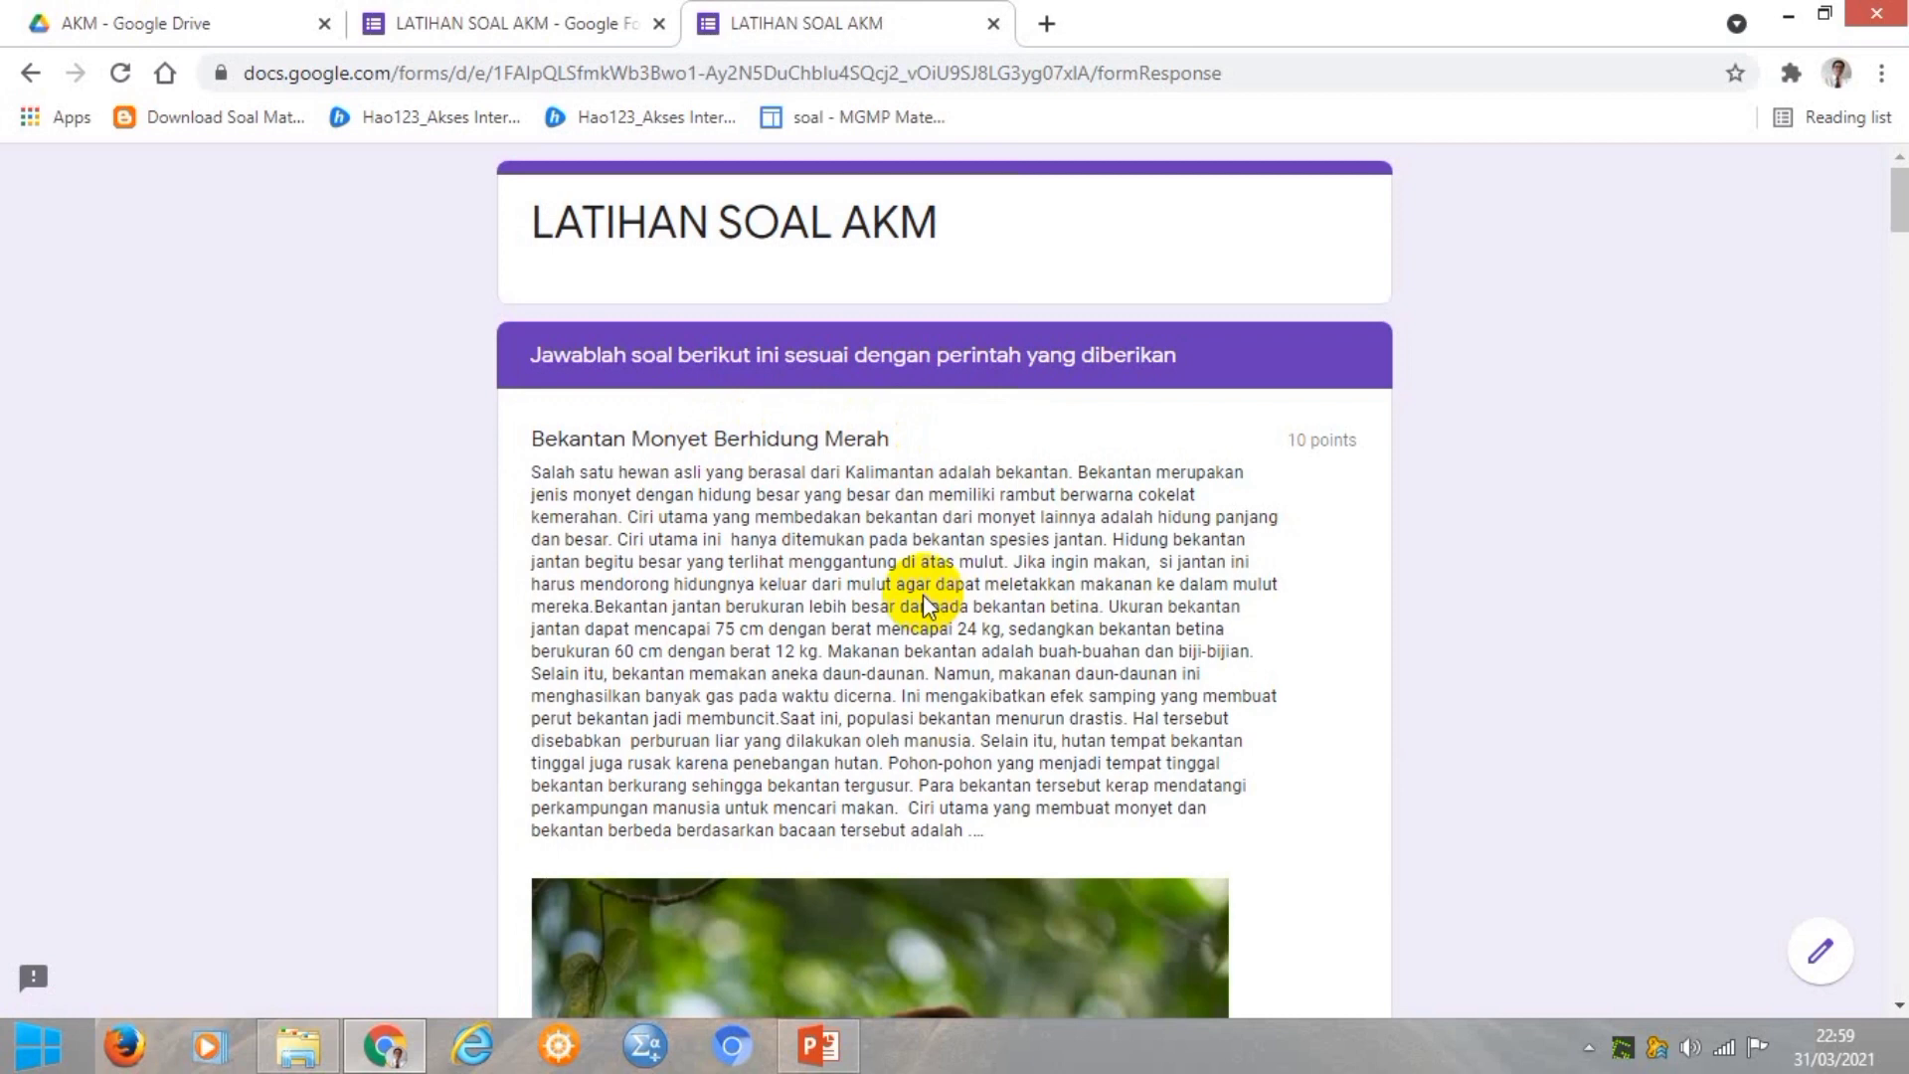
Answer the bekantan question with 'Hidung panjang dan besar pada spesies jantan'.
scroll(923, 599, "down", 7)
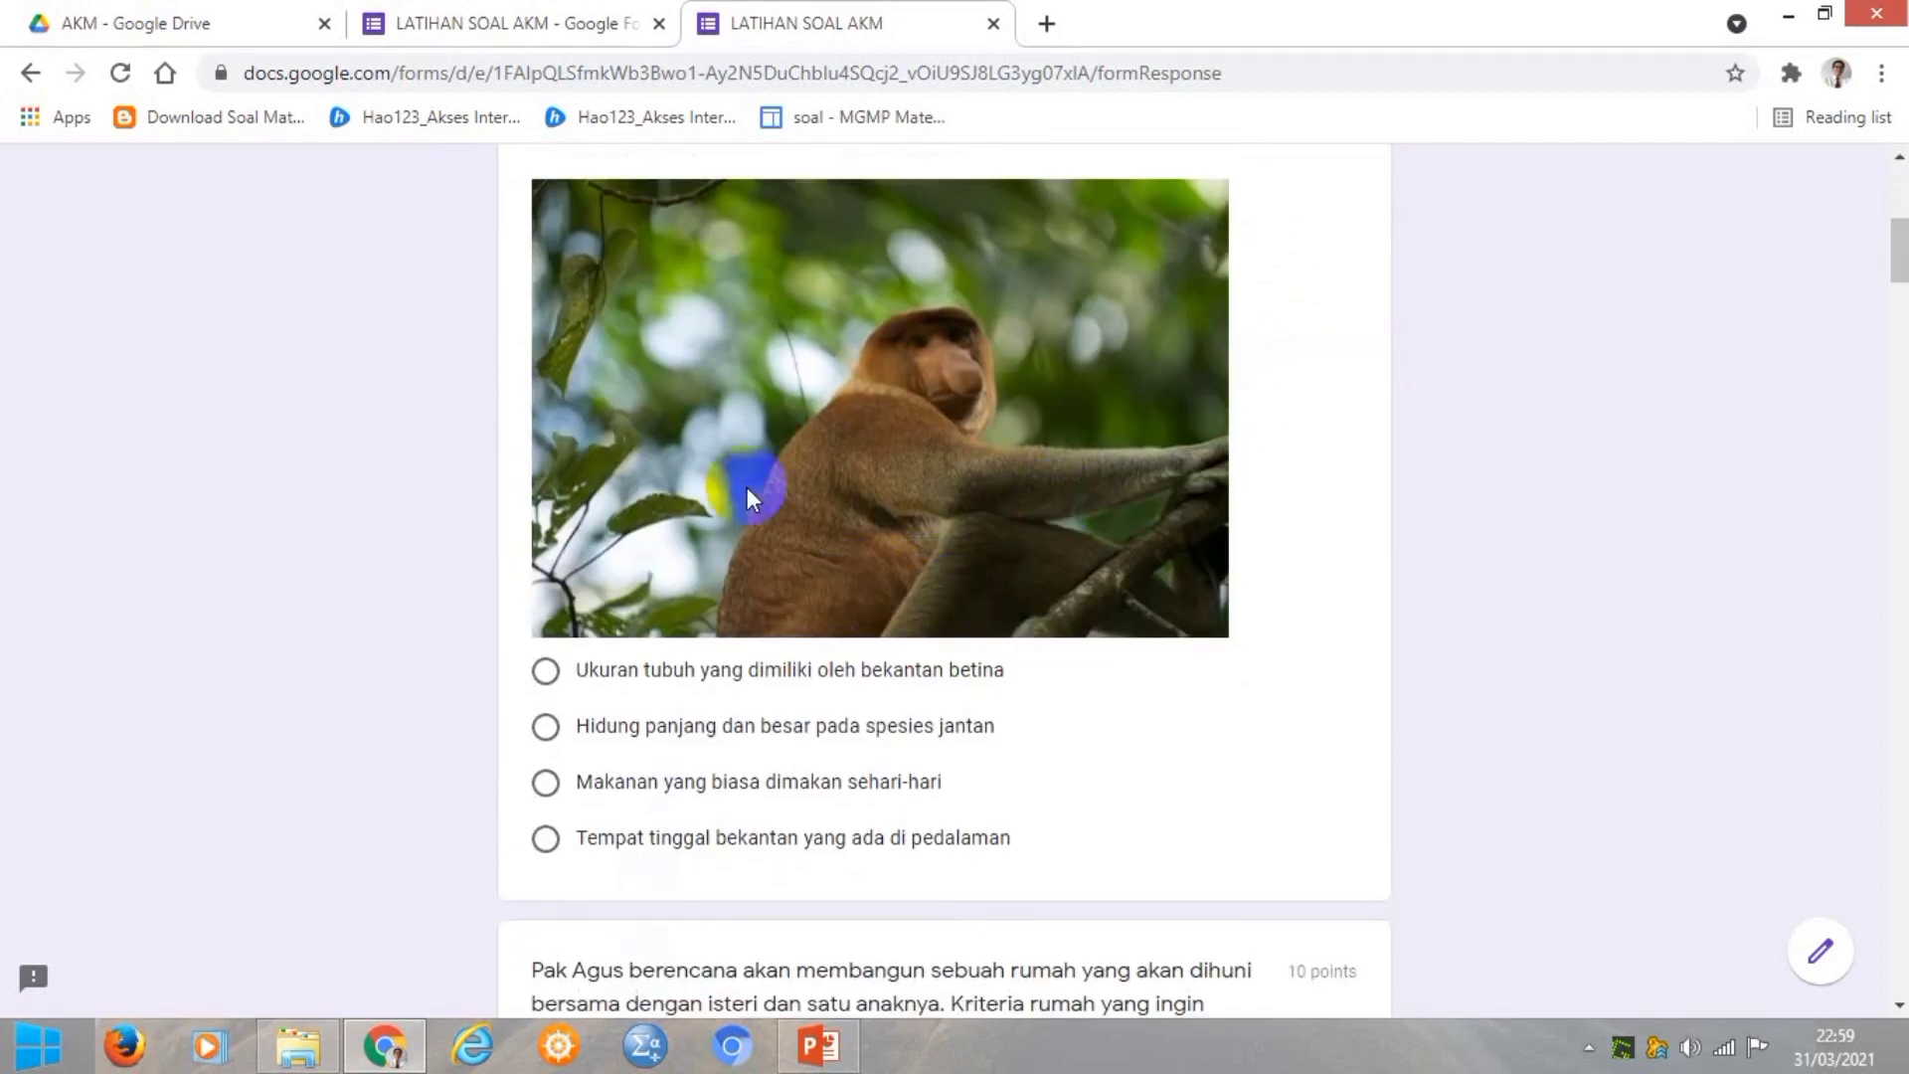
scroll(877, 409, "up", 3)
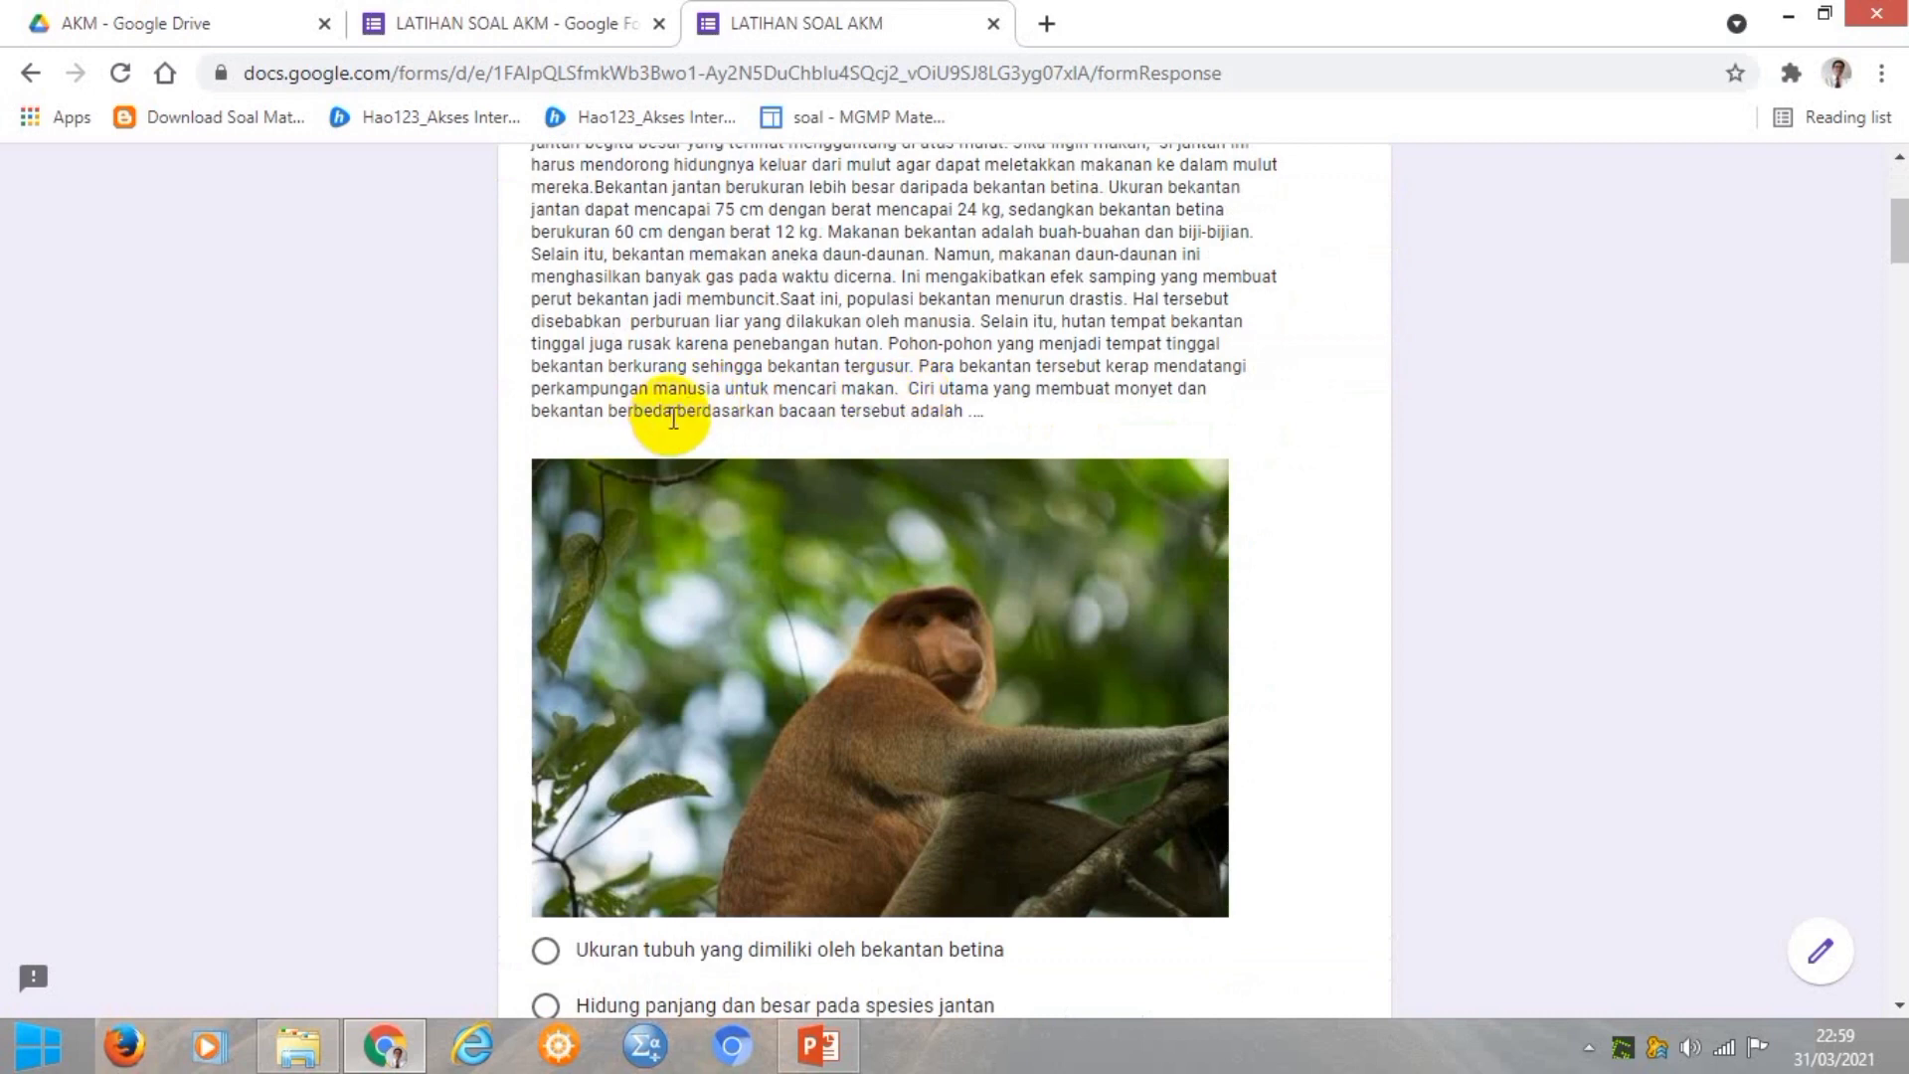
scroll(913, 413, "down", 6)
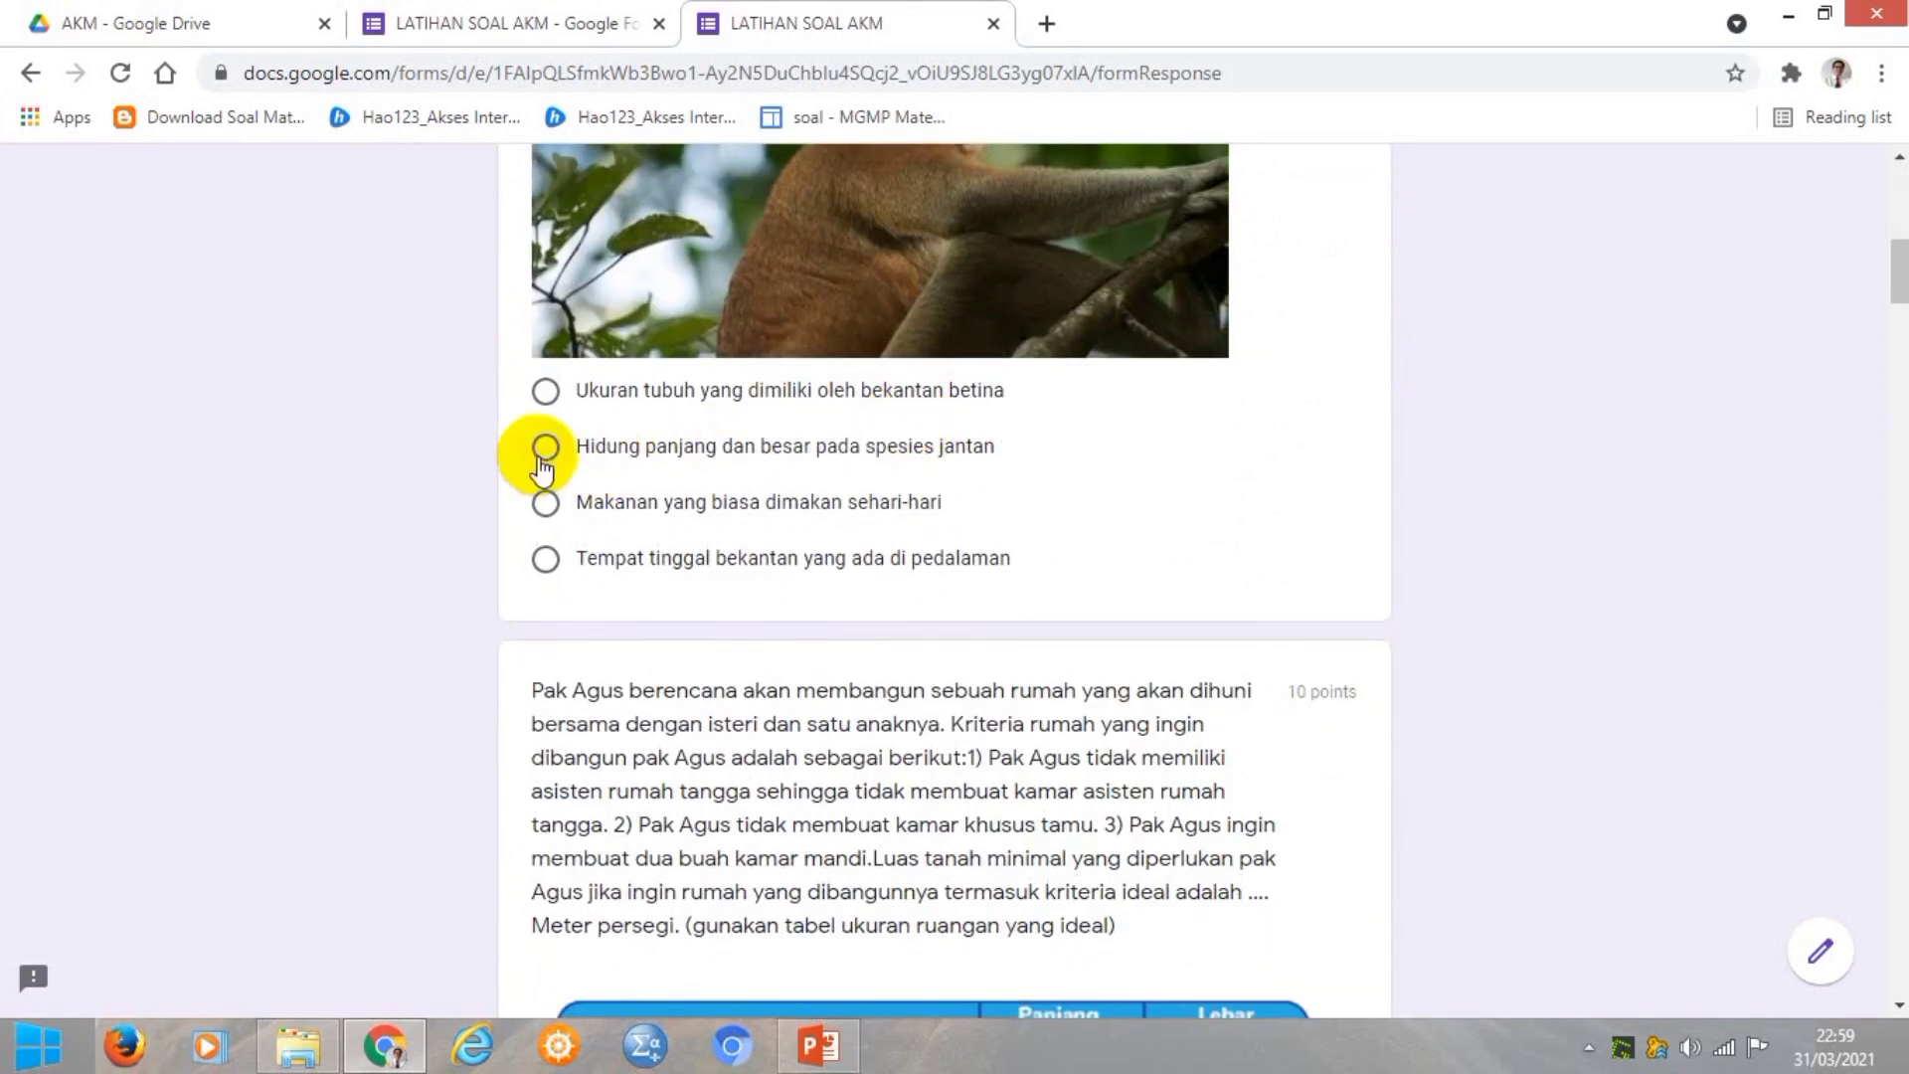
left_click(542, 455)
Answer Pak Agus's land-area question with 82,5.
scroll(1024, 477, "down", 4)
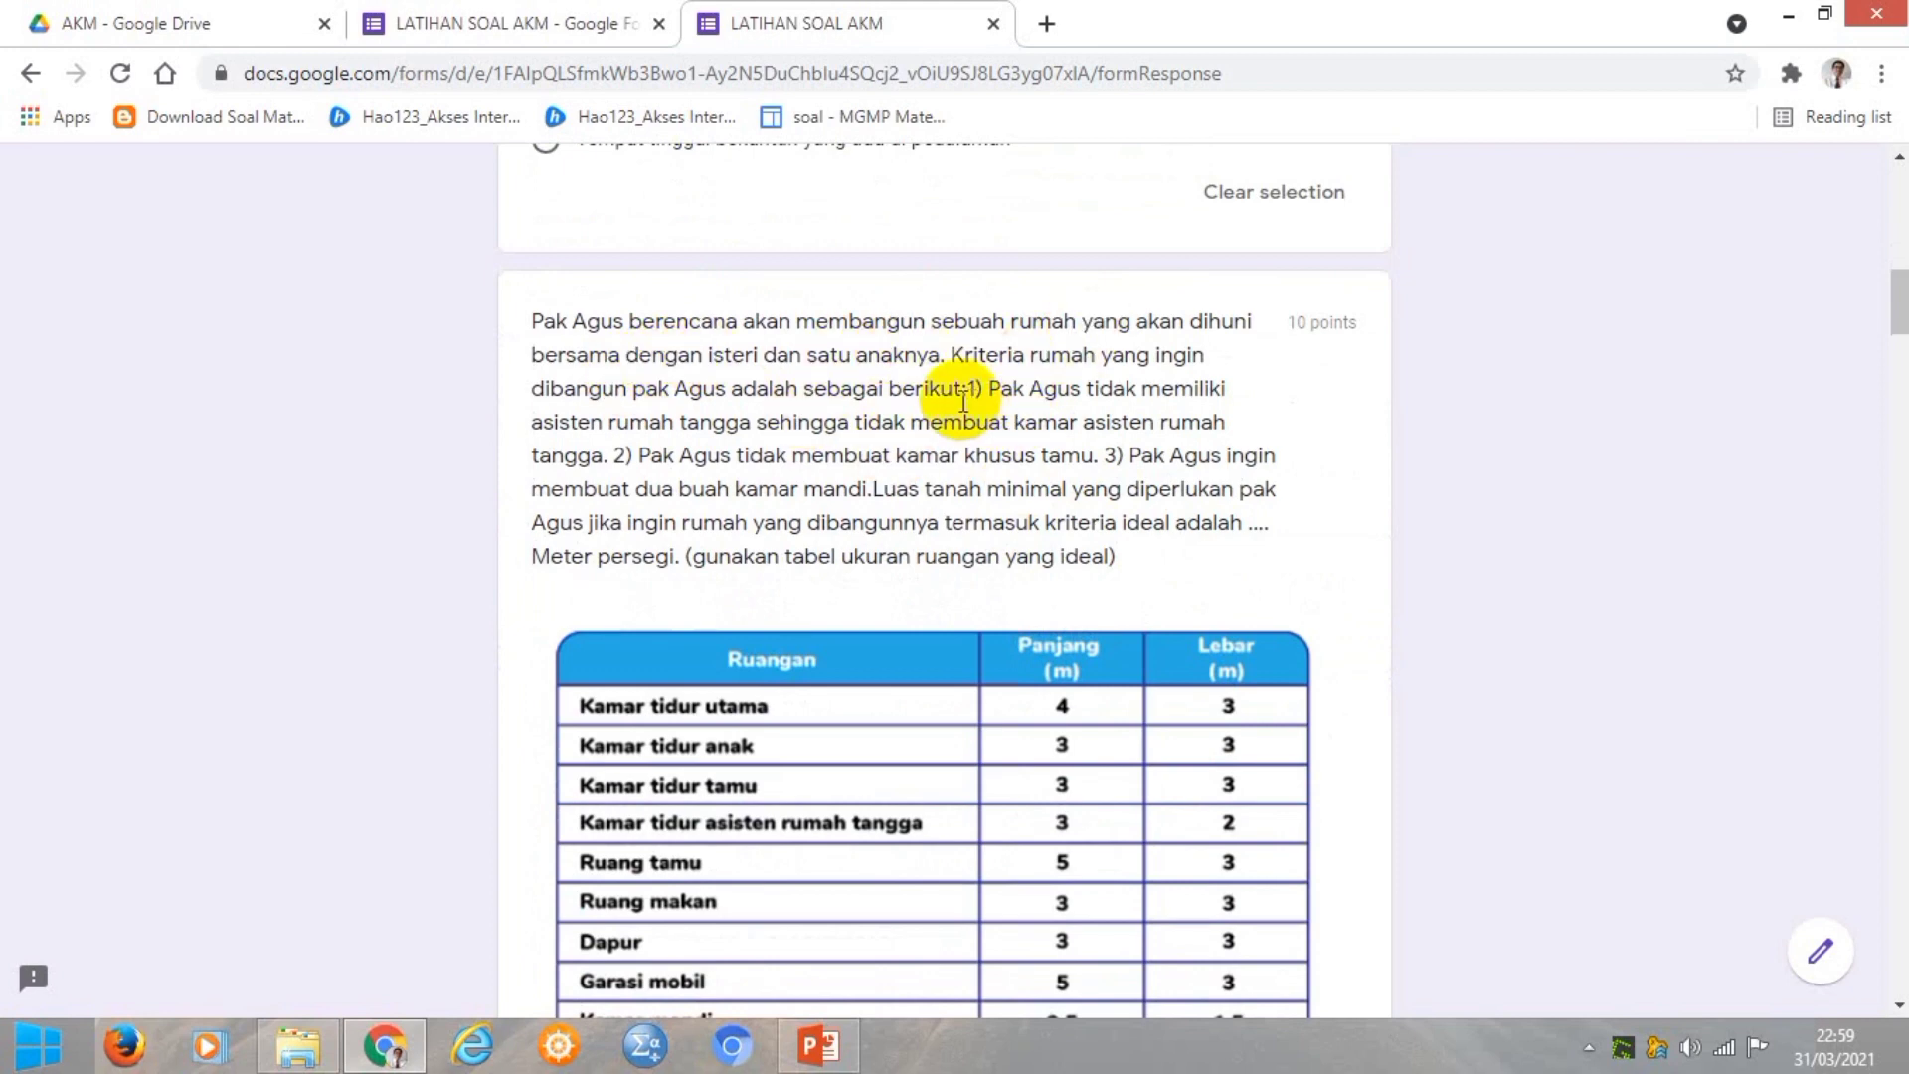
scroll(969, 398, "down", 1)
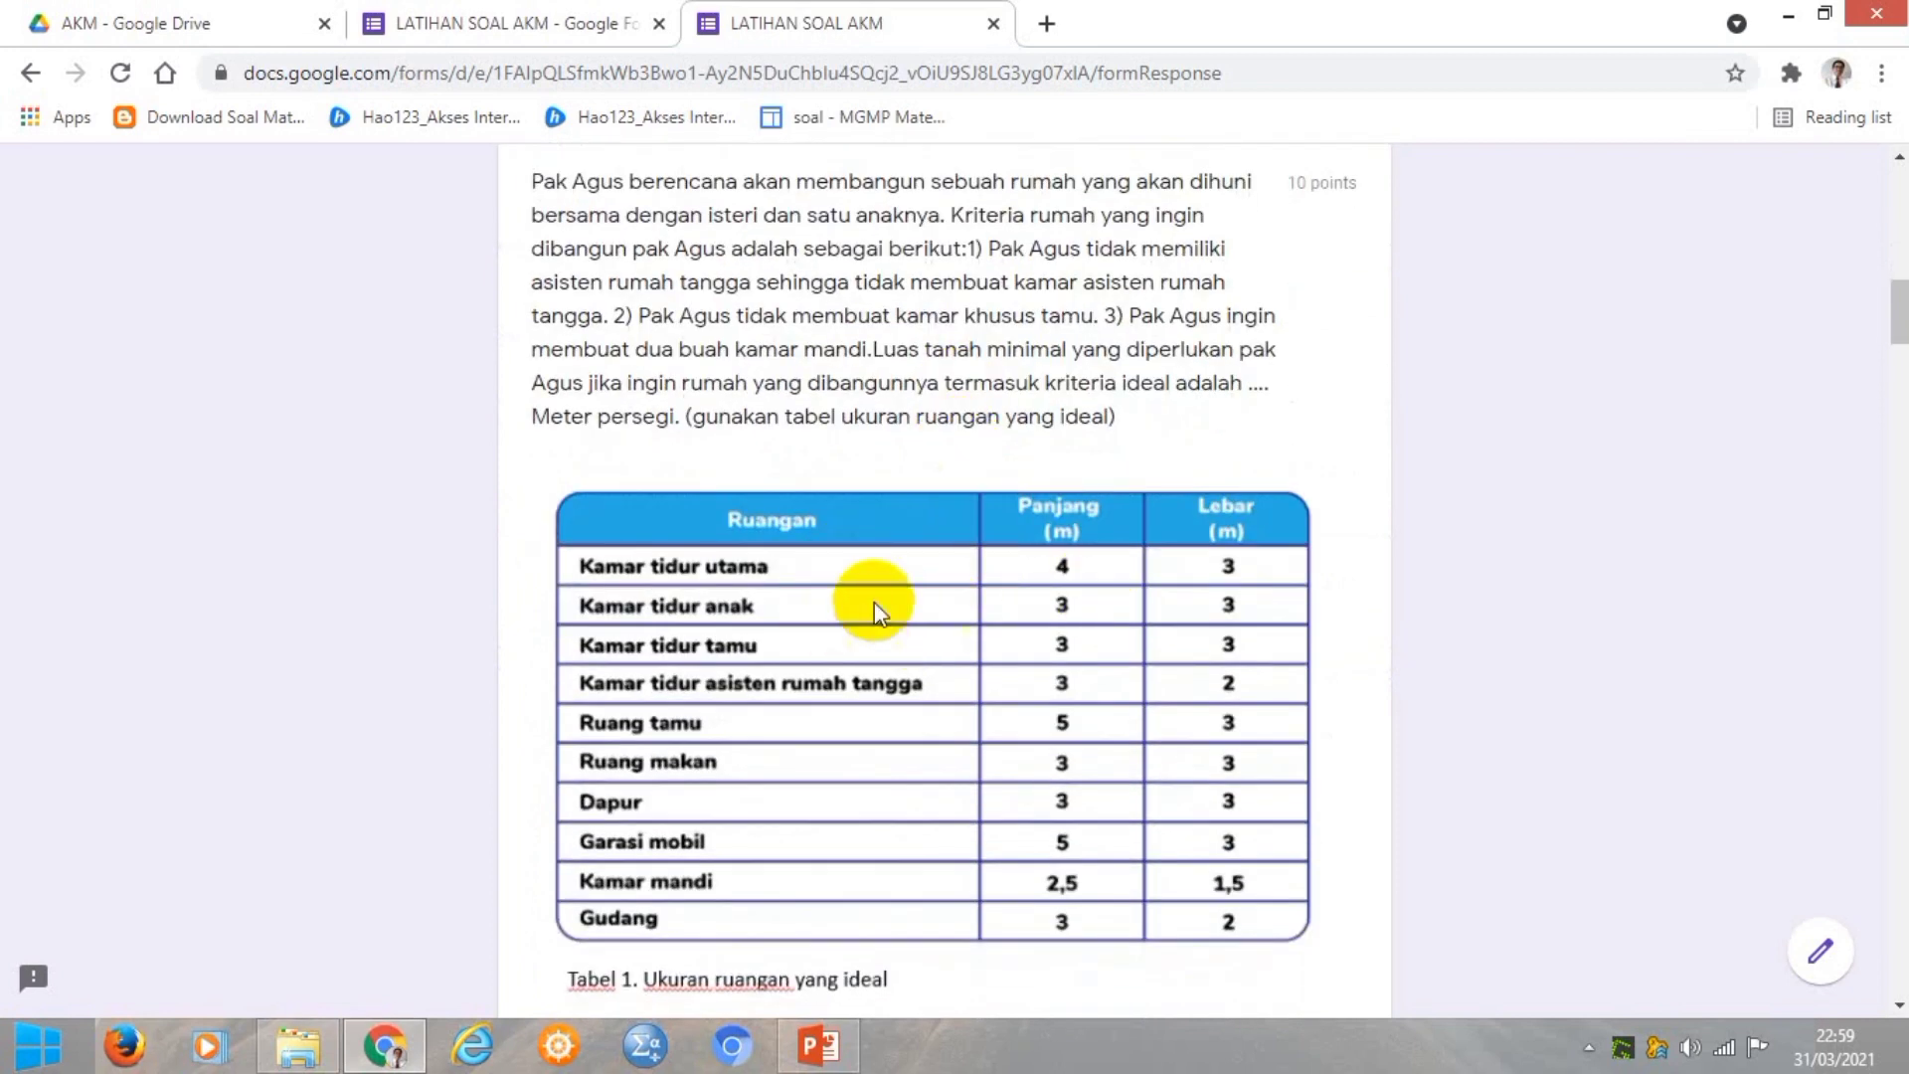
scroll(867, 607, "down", 4)
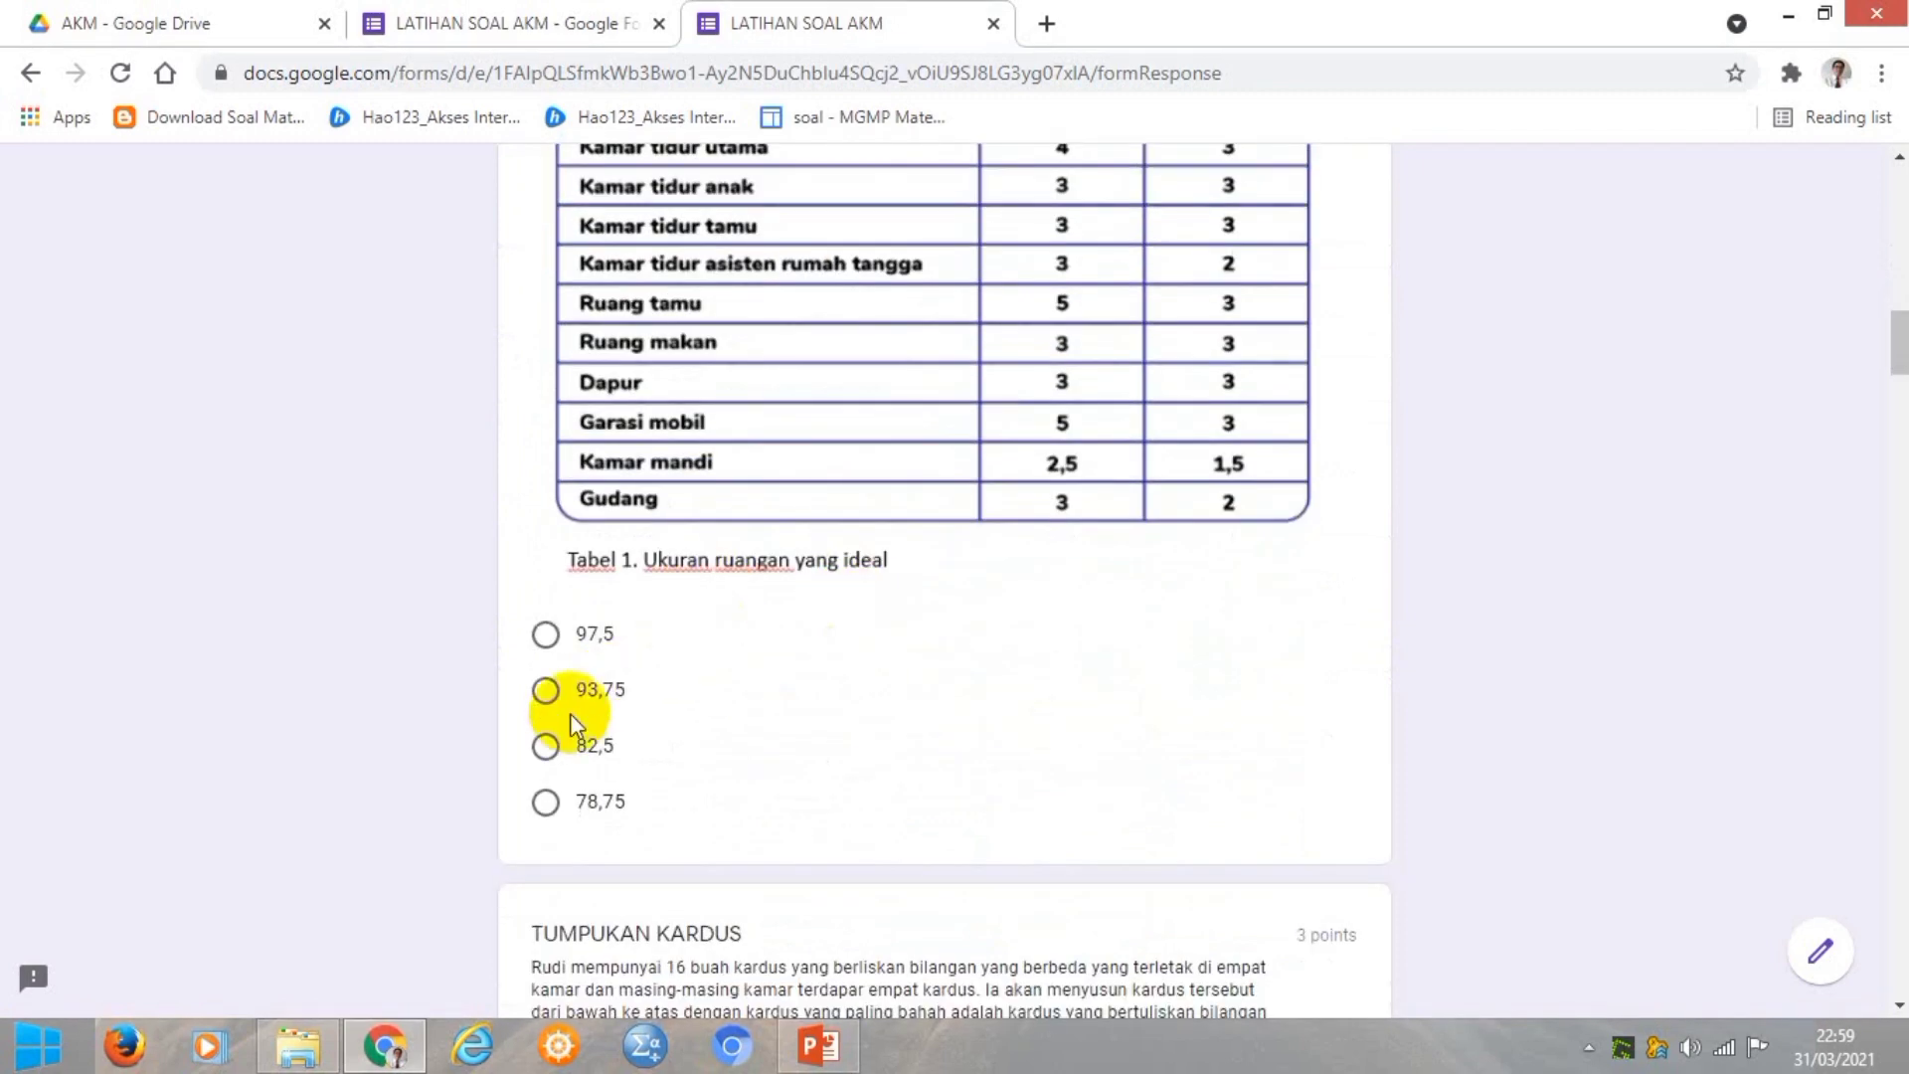
left_click(545, 746)
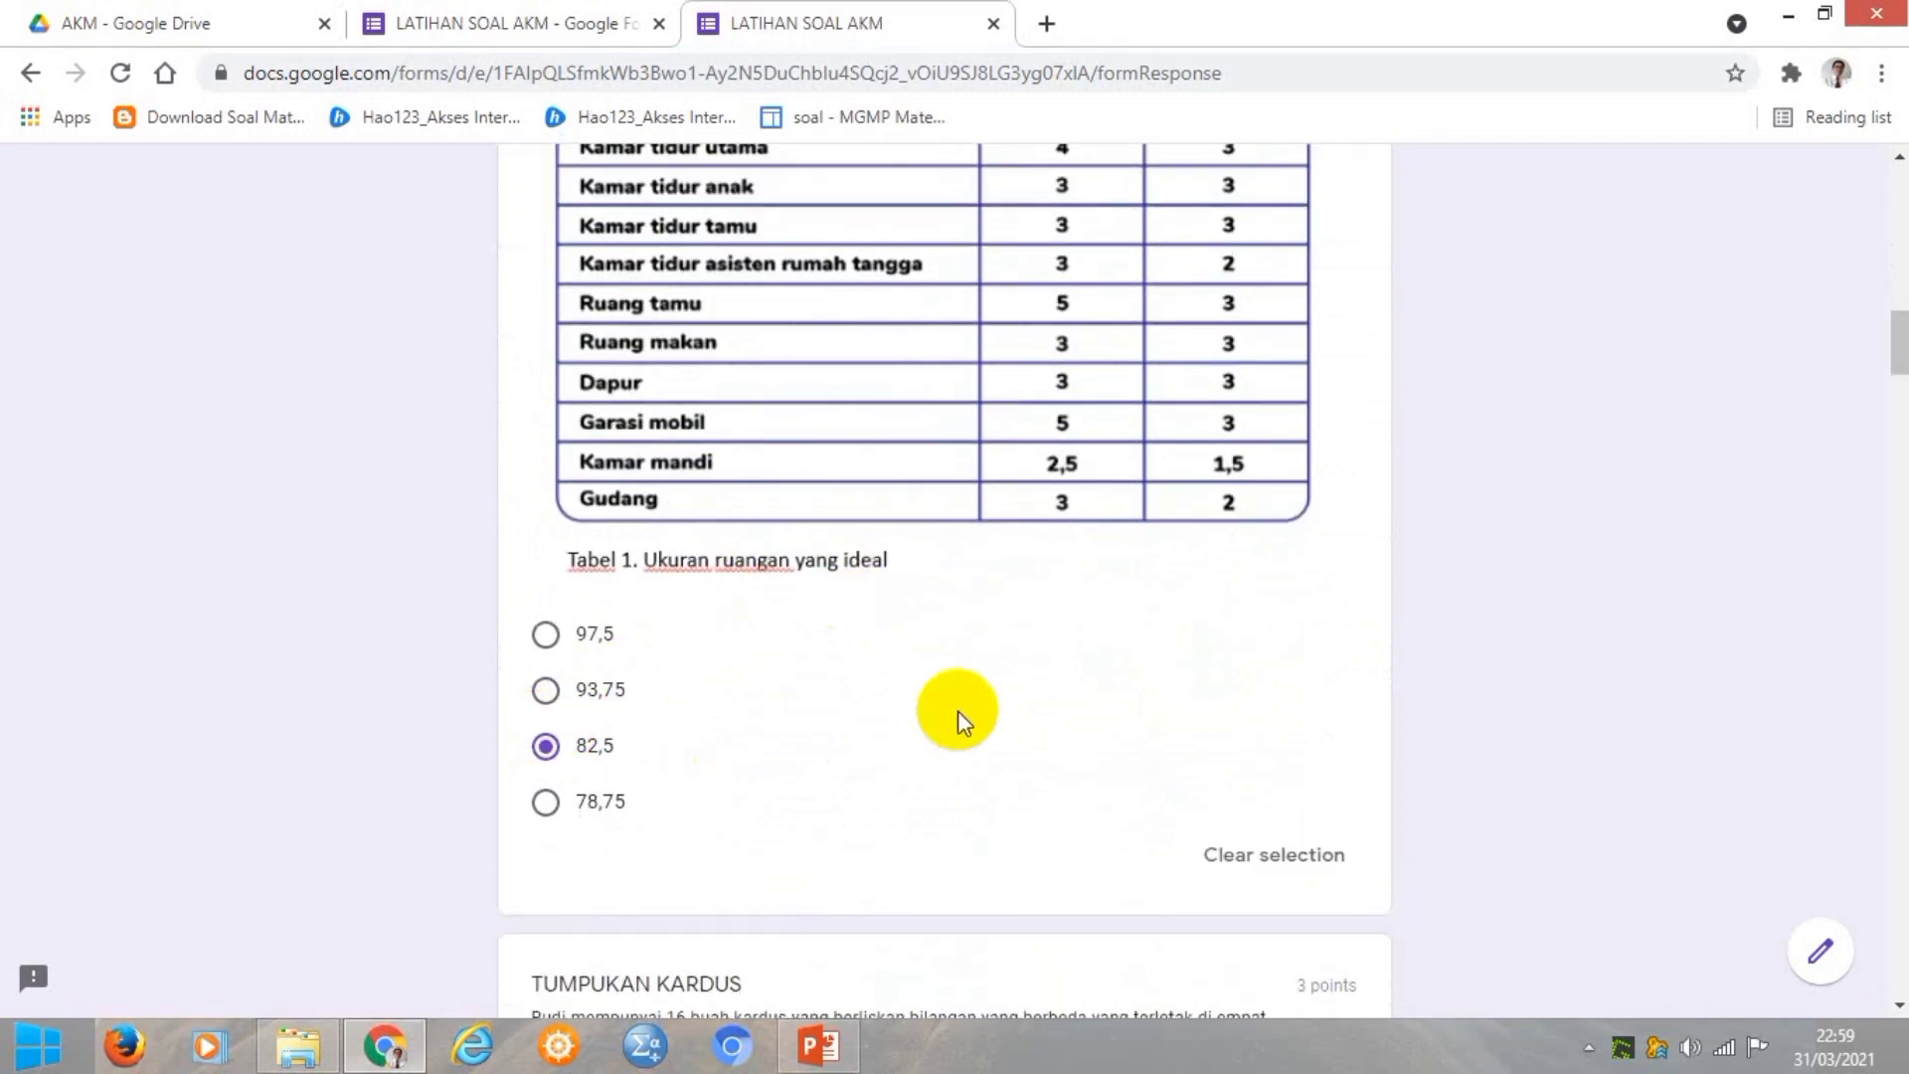
Tick the kamar 3 and kamar 4 statements in the TUMPUKAN KARDUS question.
scroll(957, 710, "down", 7)
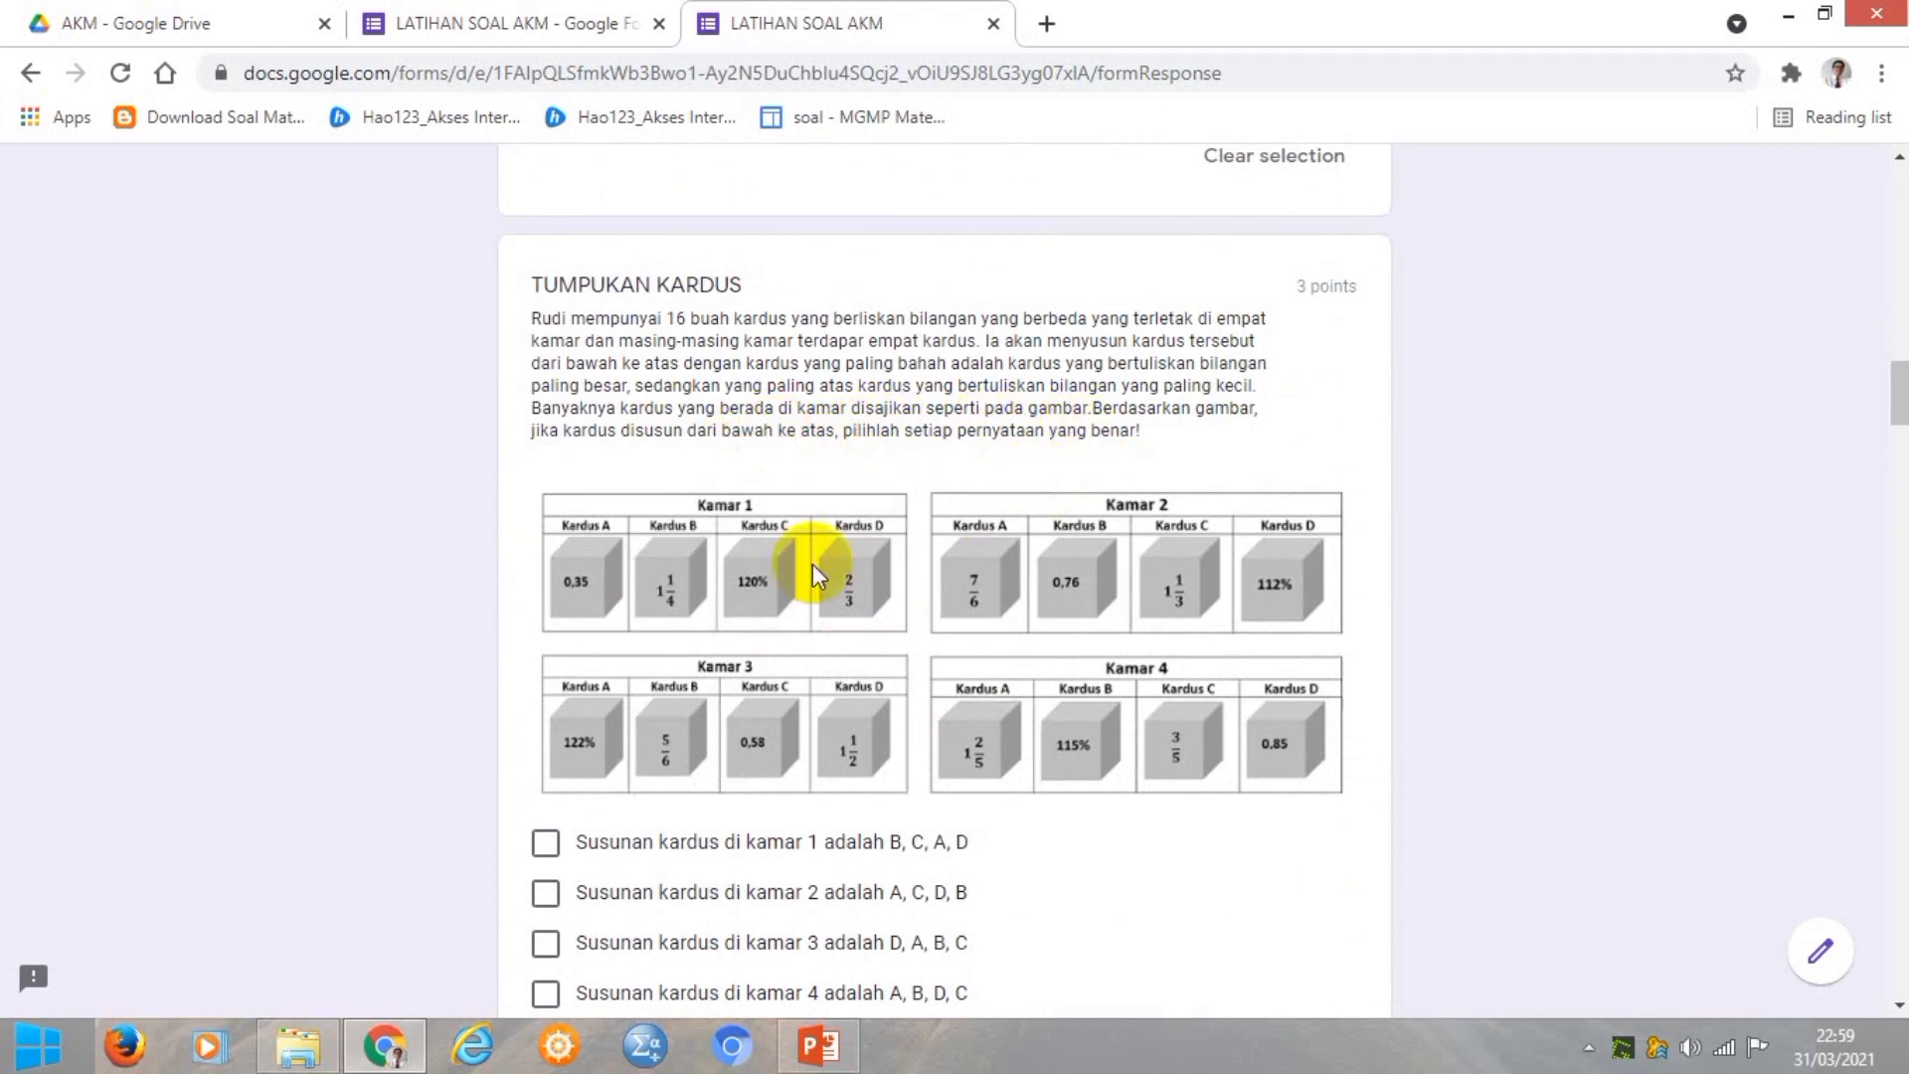
scroll(706, 624, "down", 3)
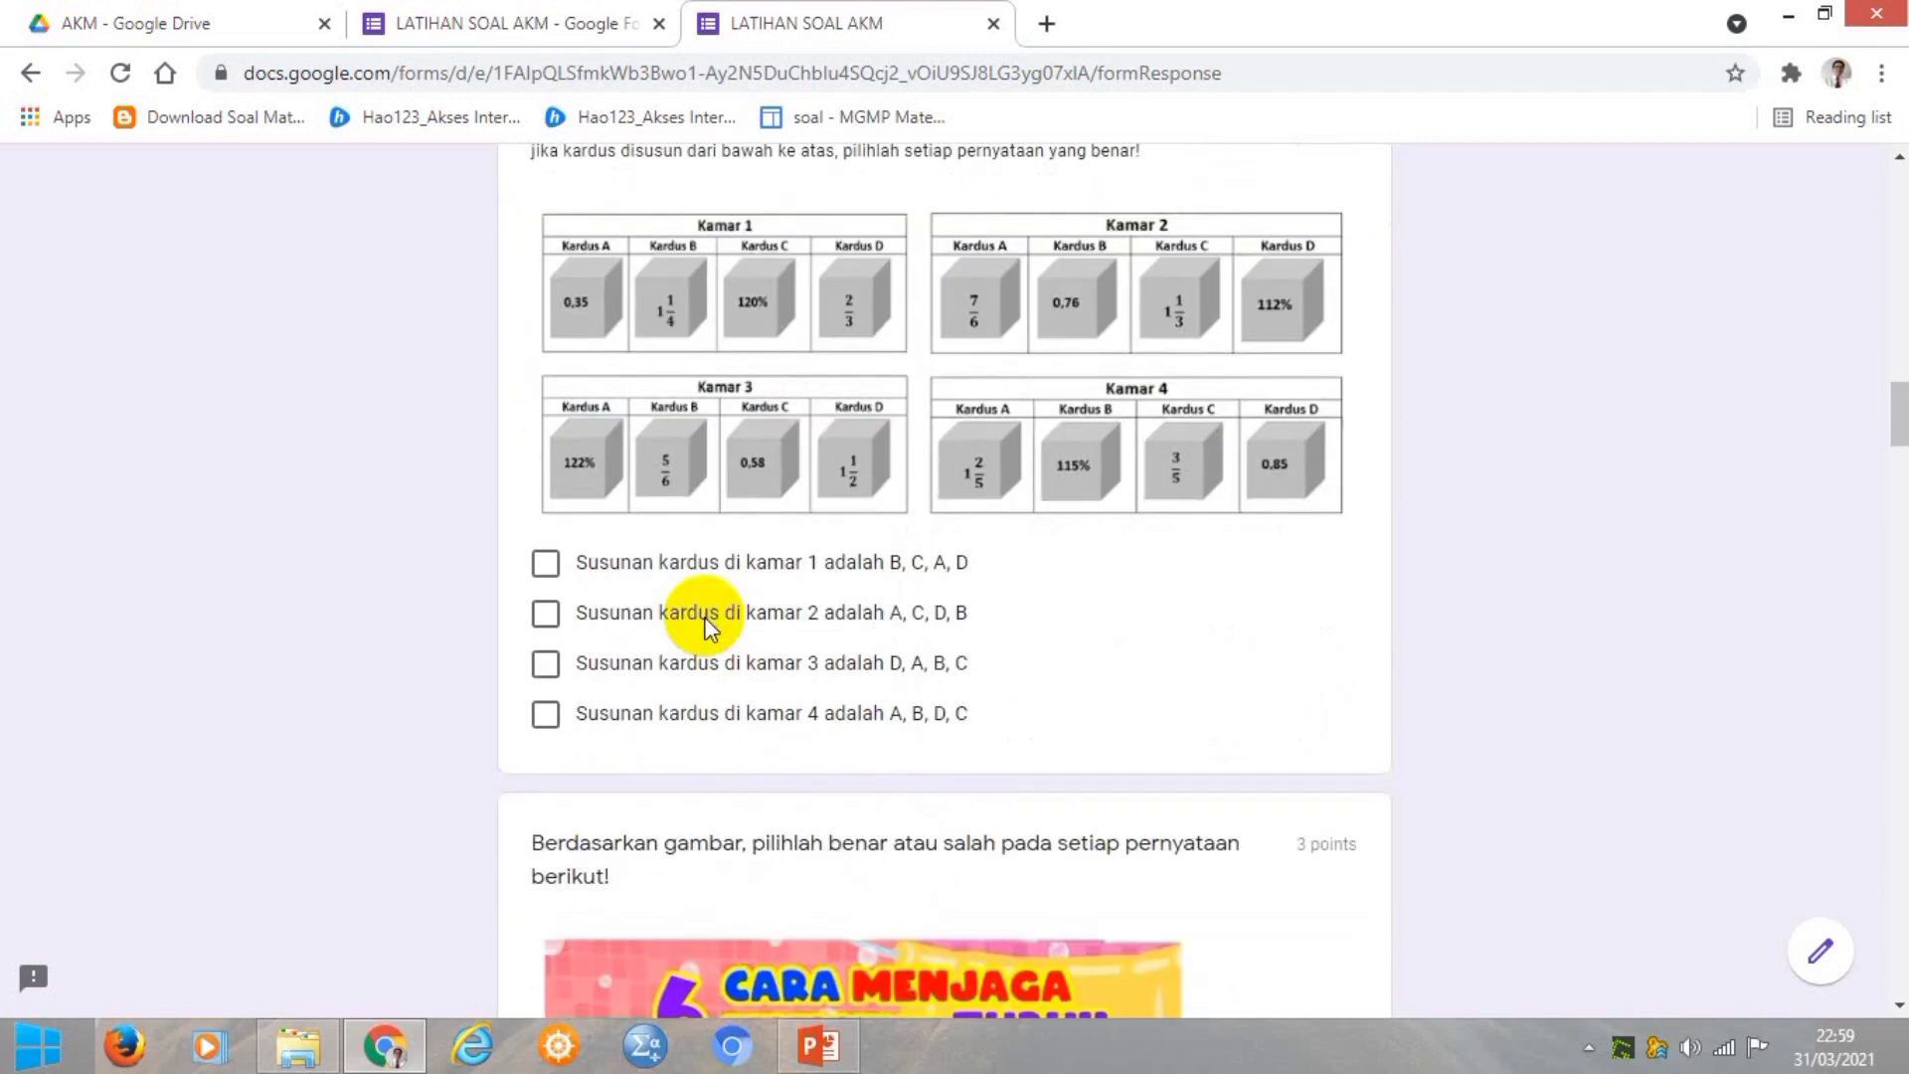
left_click(550, 676)
left_click(549, 718)
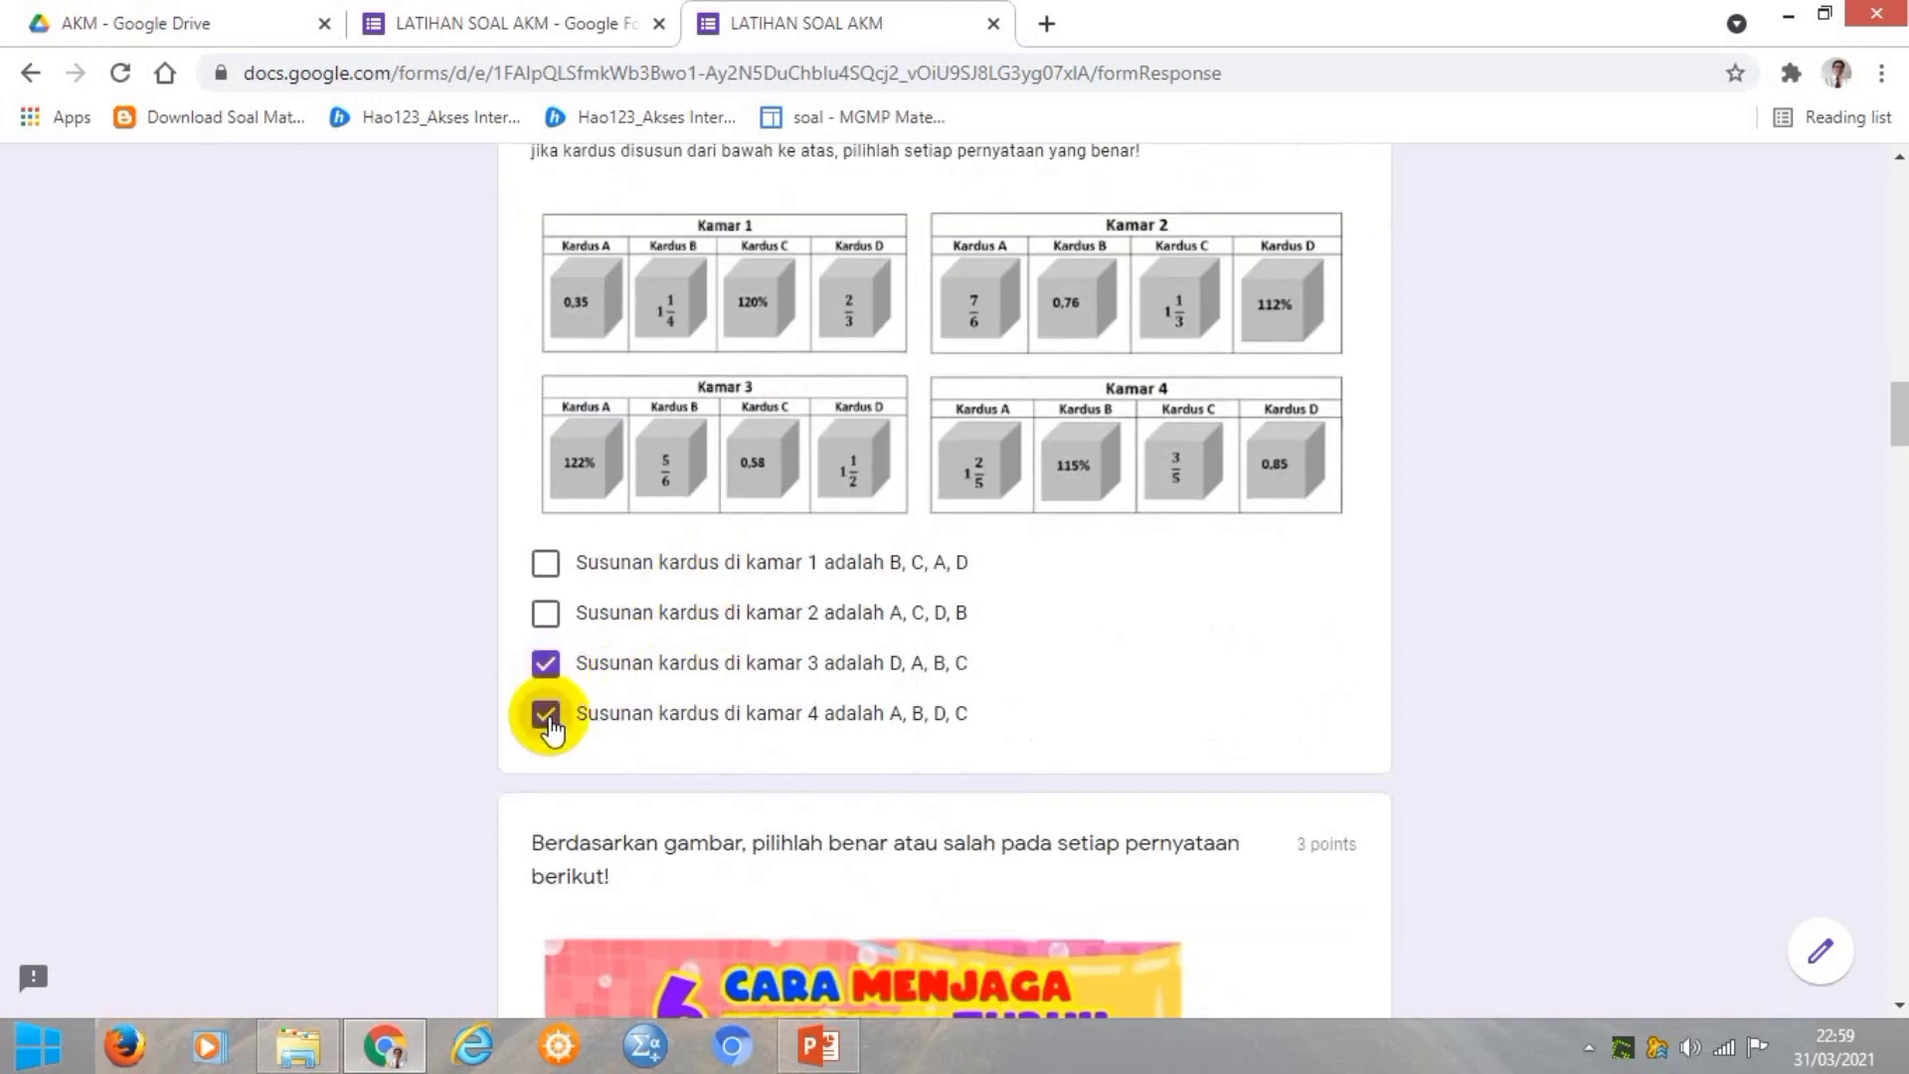
scroll(1116, 689, "down", 4)
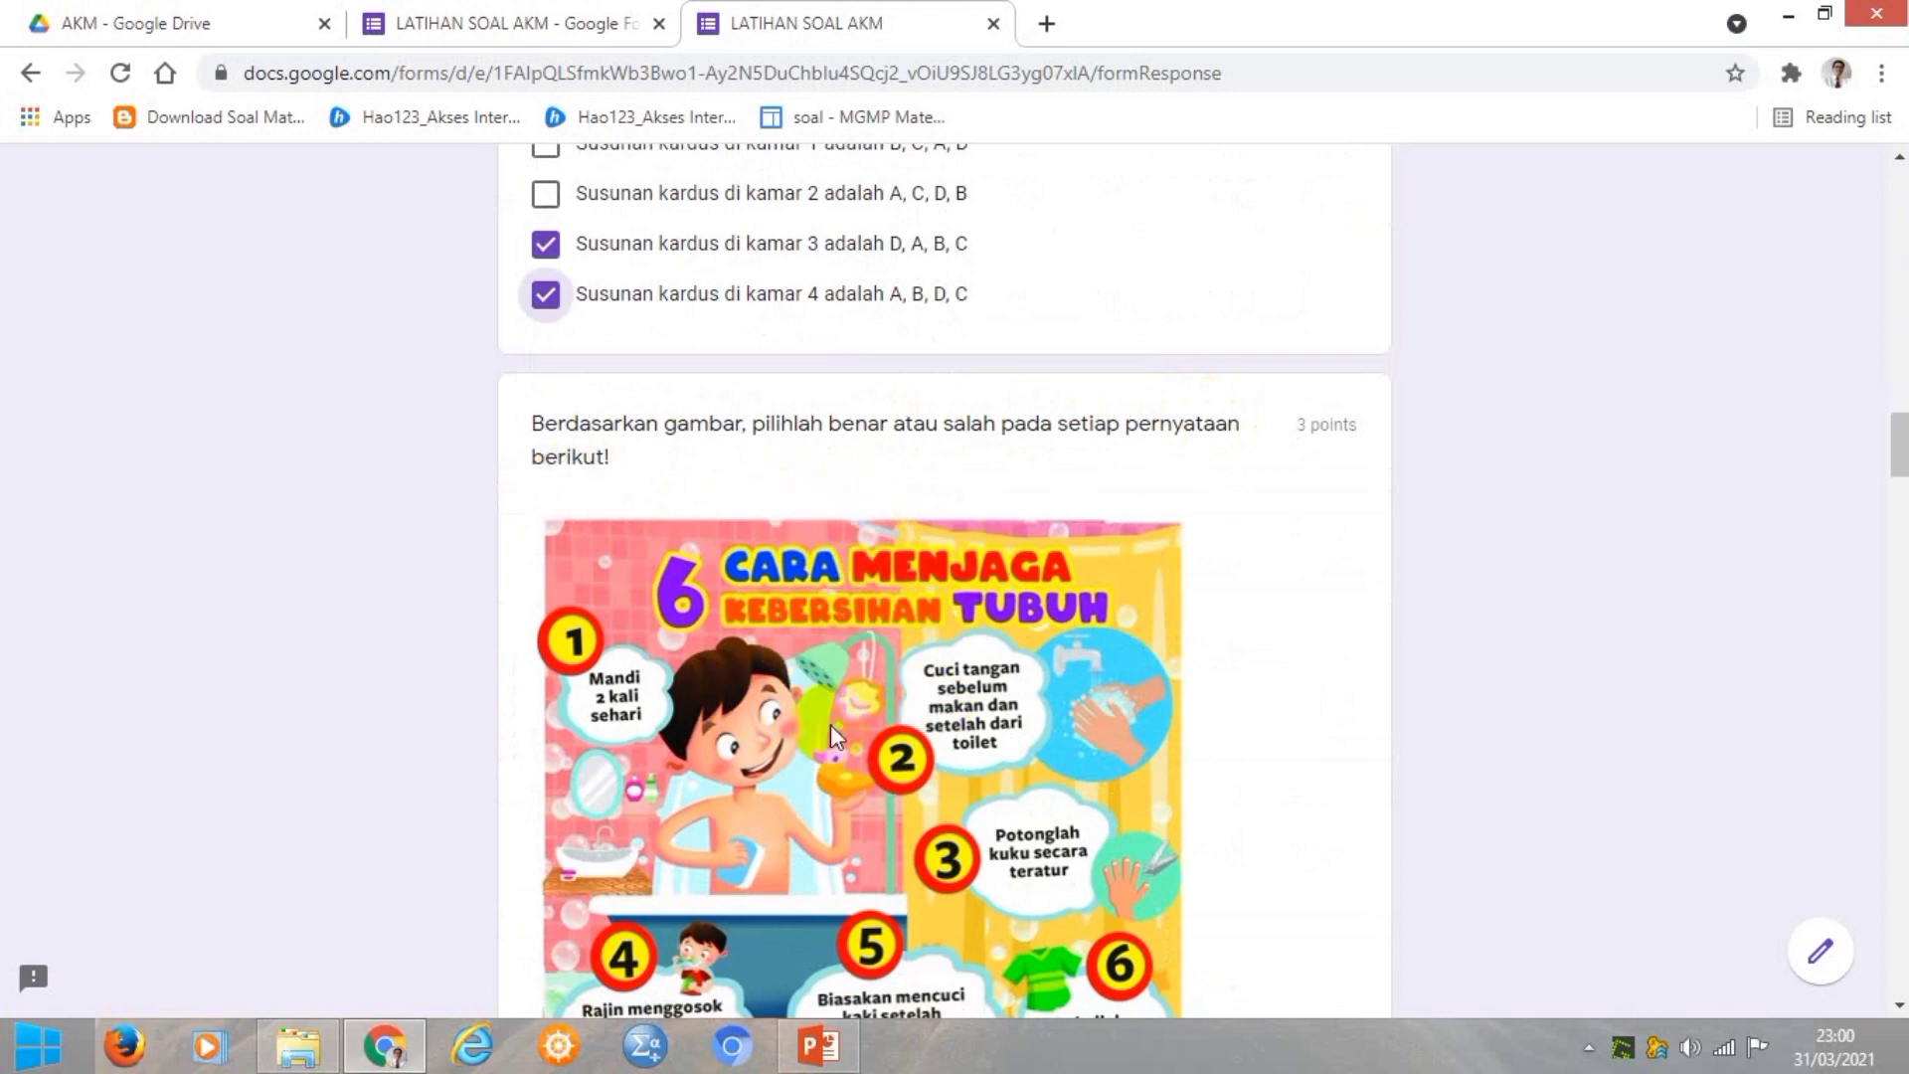
Mark hand-washing and nail-cutting as Benar and changing clothes before bed as Salah.
scroll(849, 722, "down", 1)
scroll(849, 722, "down", 3)
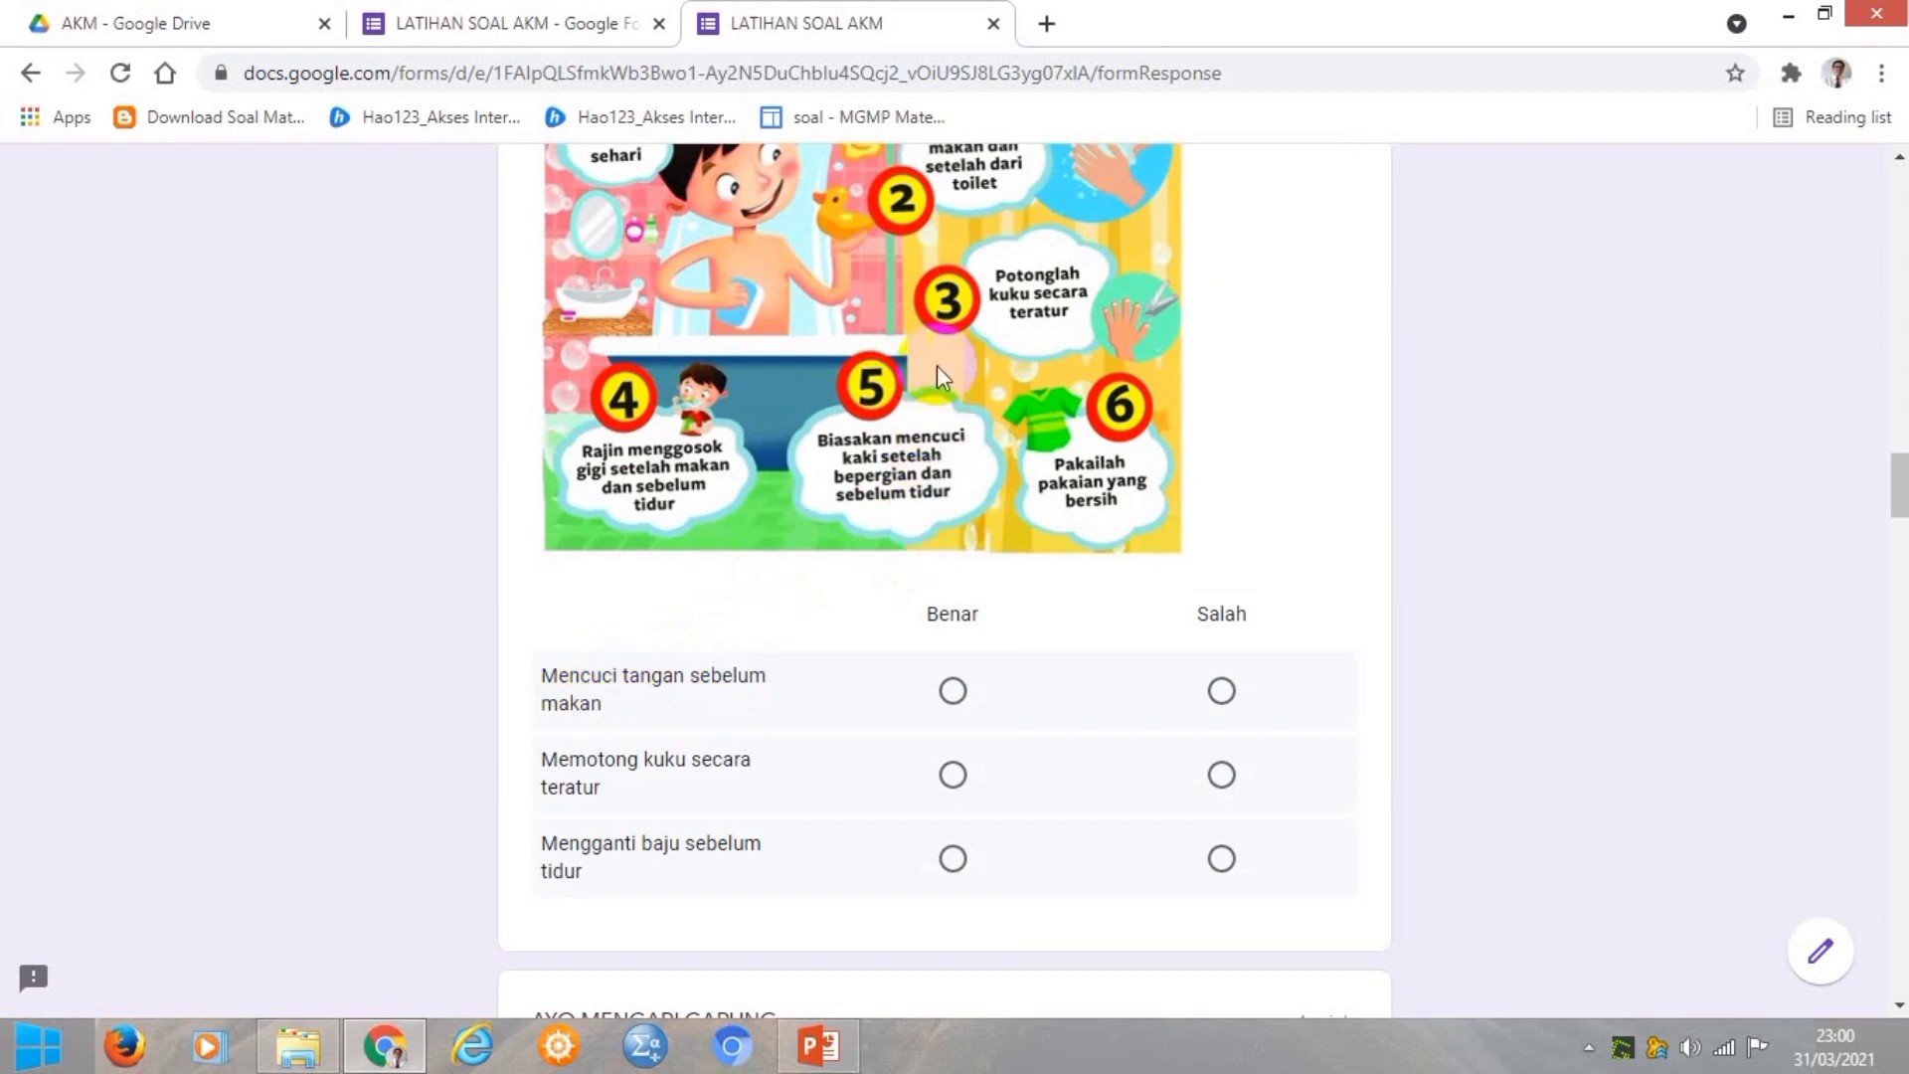
scroll(937, 366, "up", 1)
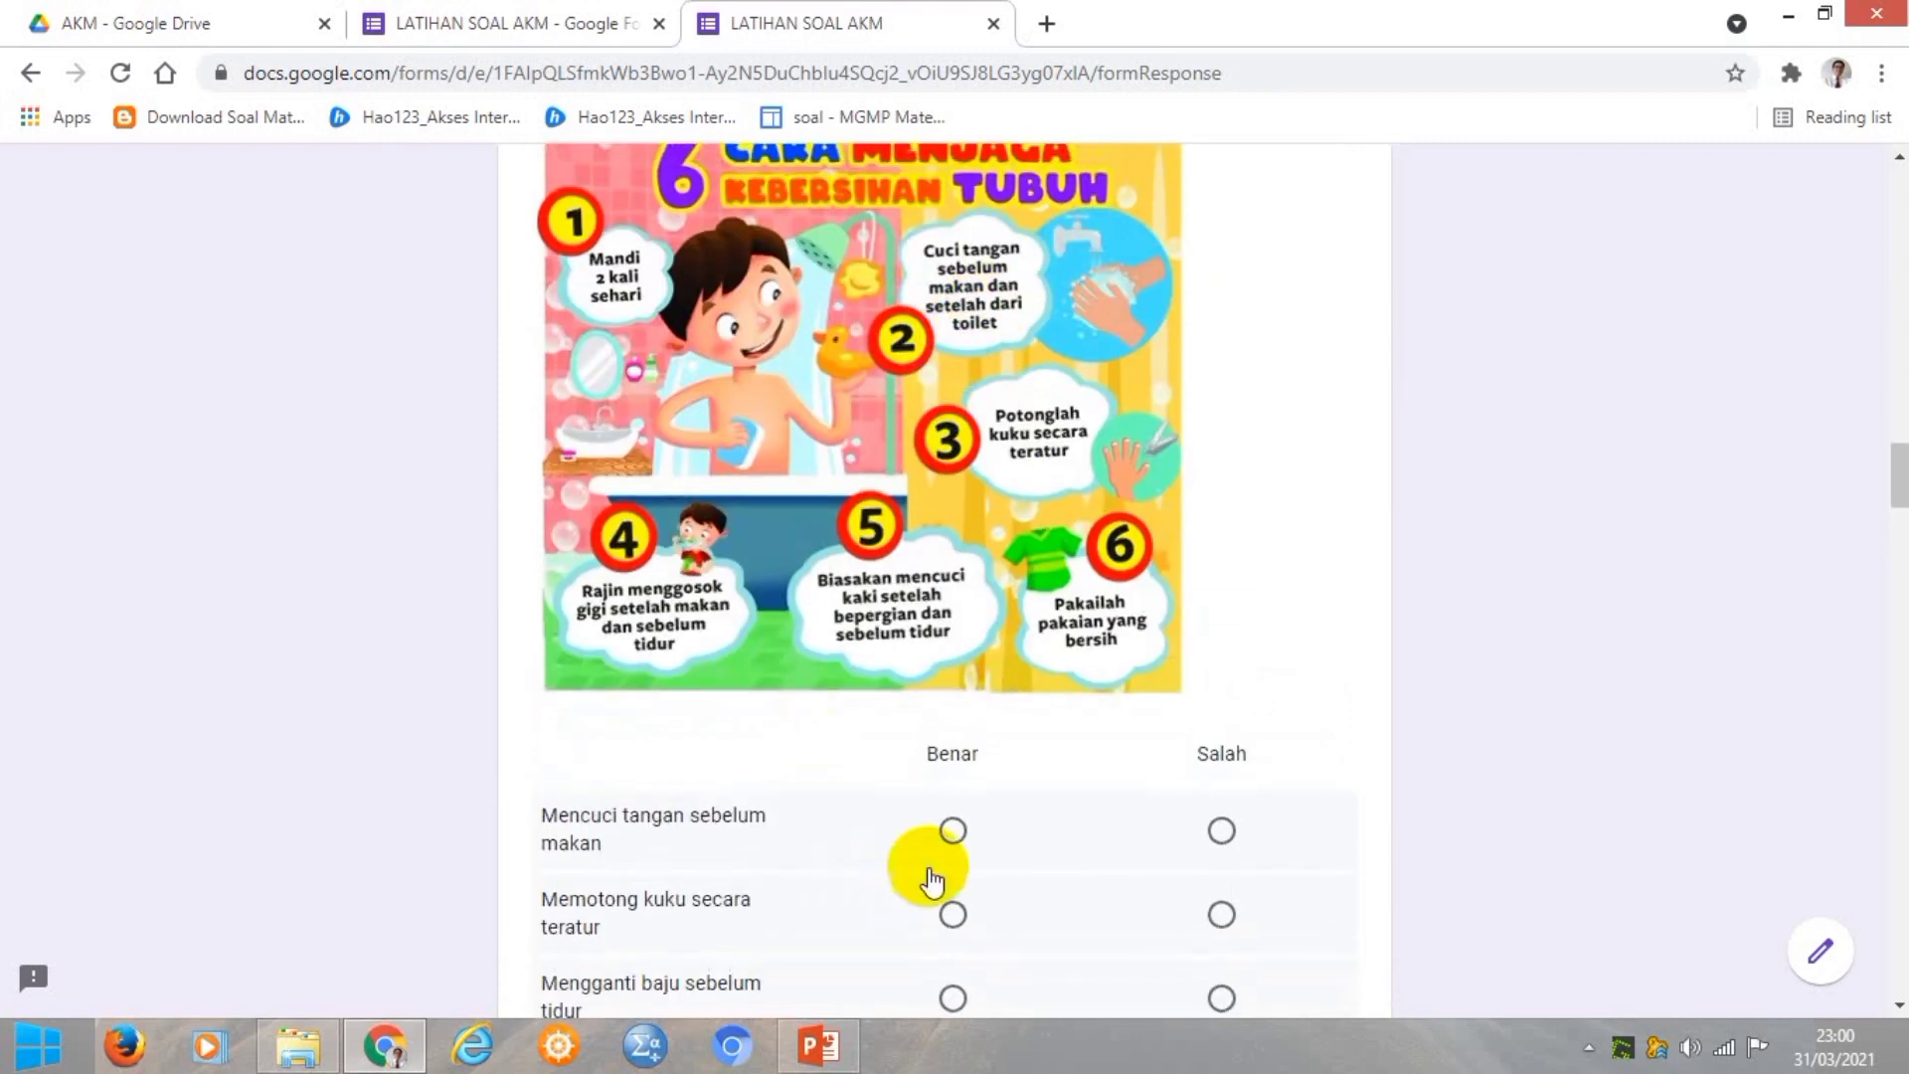
left_click(951, 832)
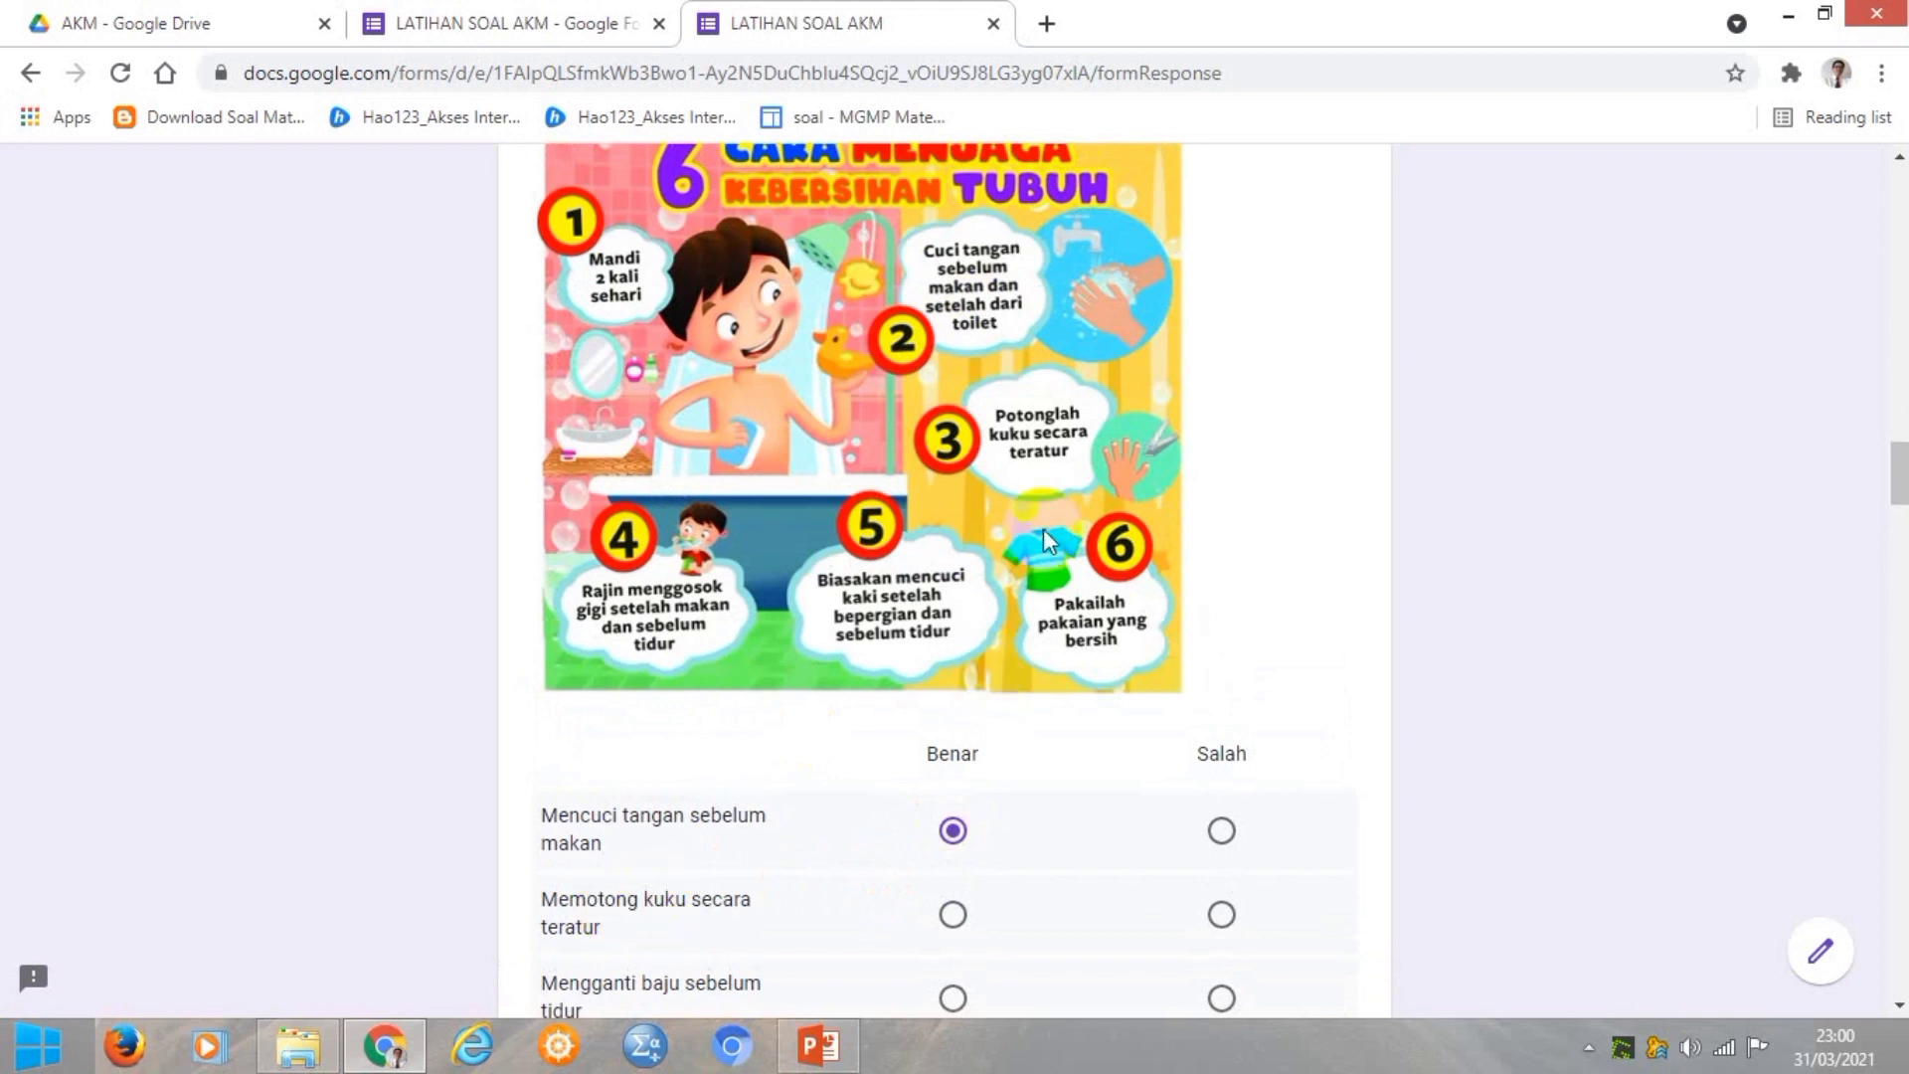
left_click(950, 915)
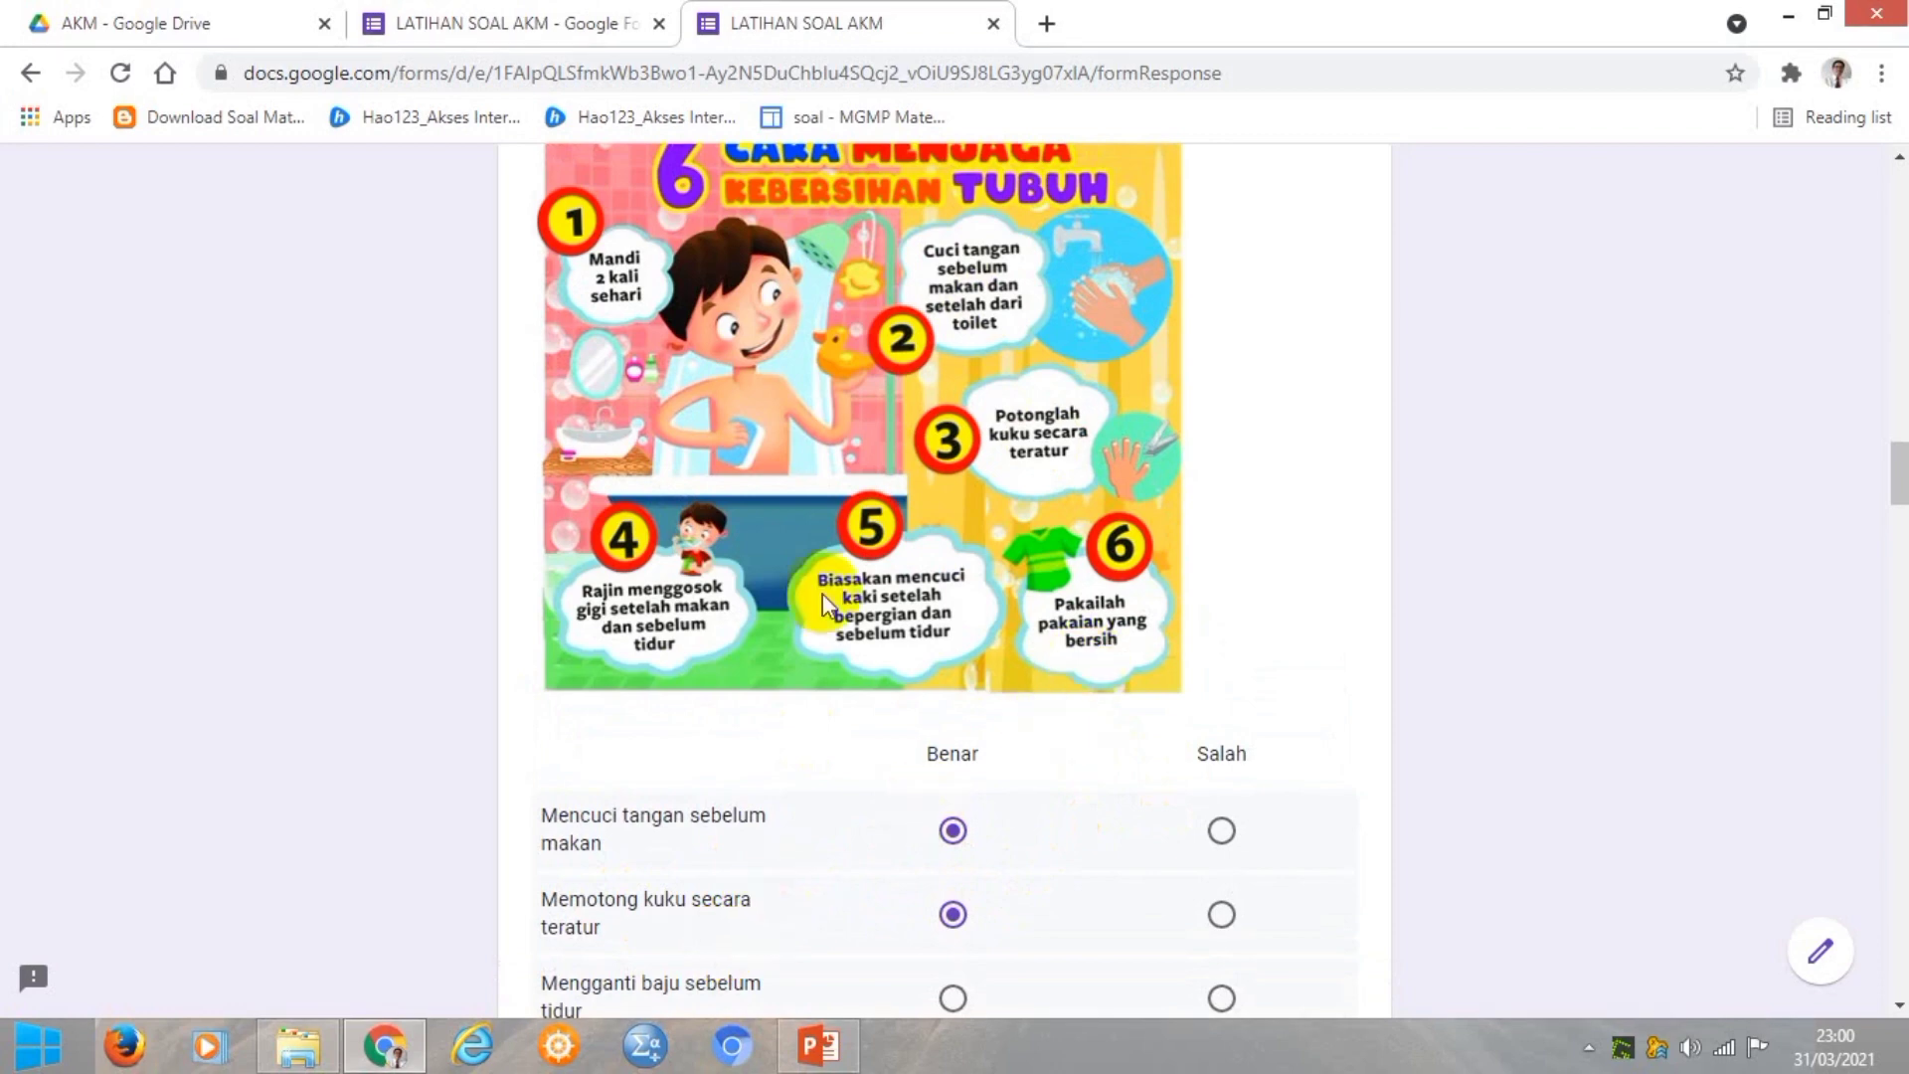
scroll(975, 706, "down", 1)
left_click(1220, 861)
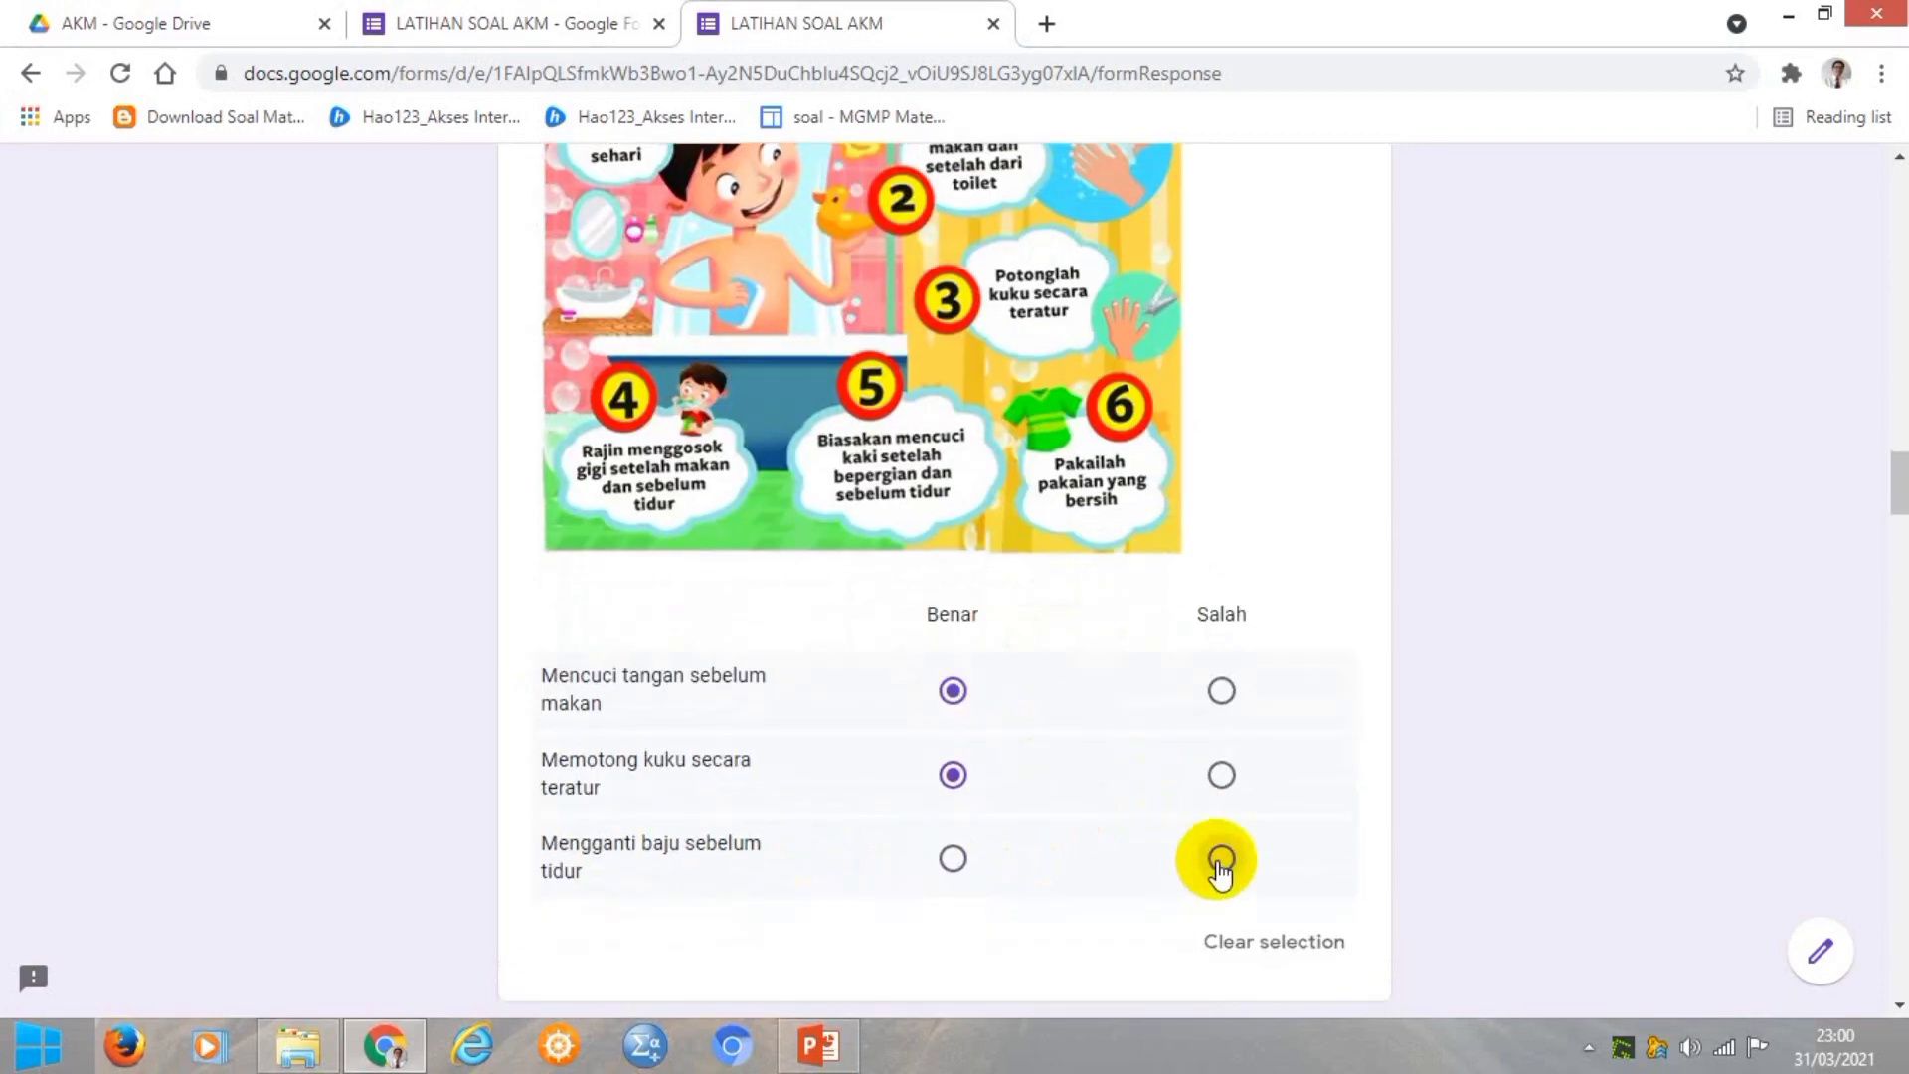
scroll(1131, 861, "down", 2)
scroll(1131, 857, "down", 4)
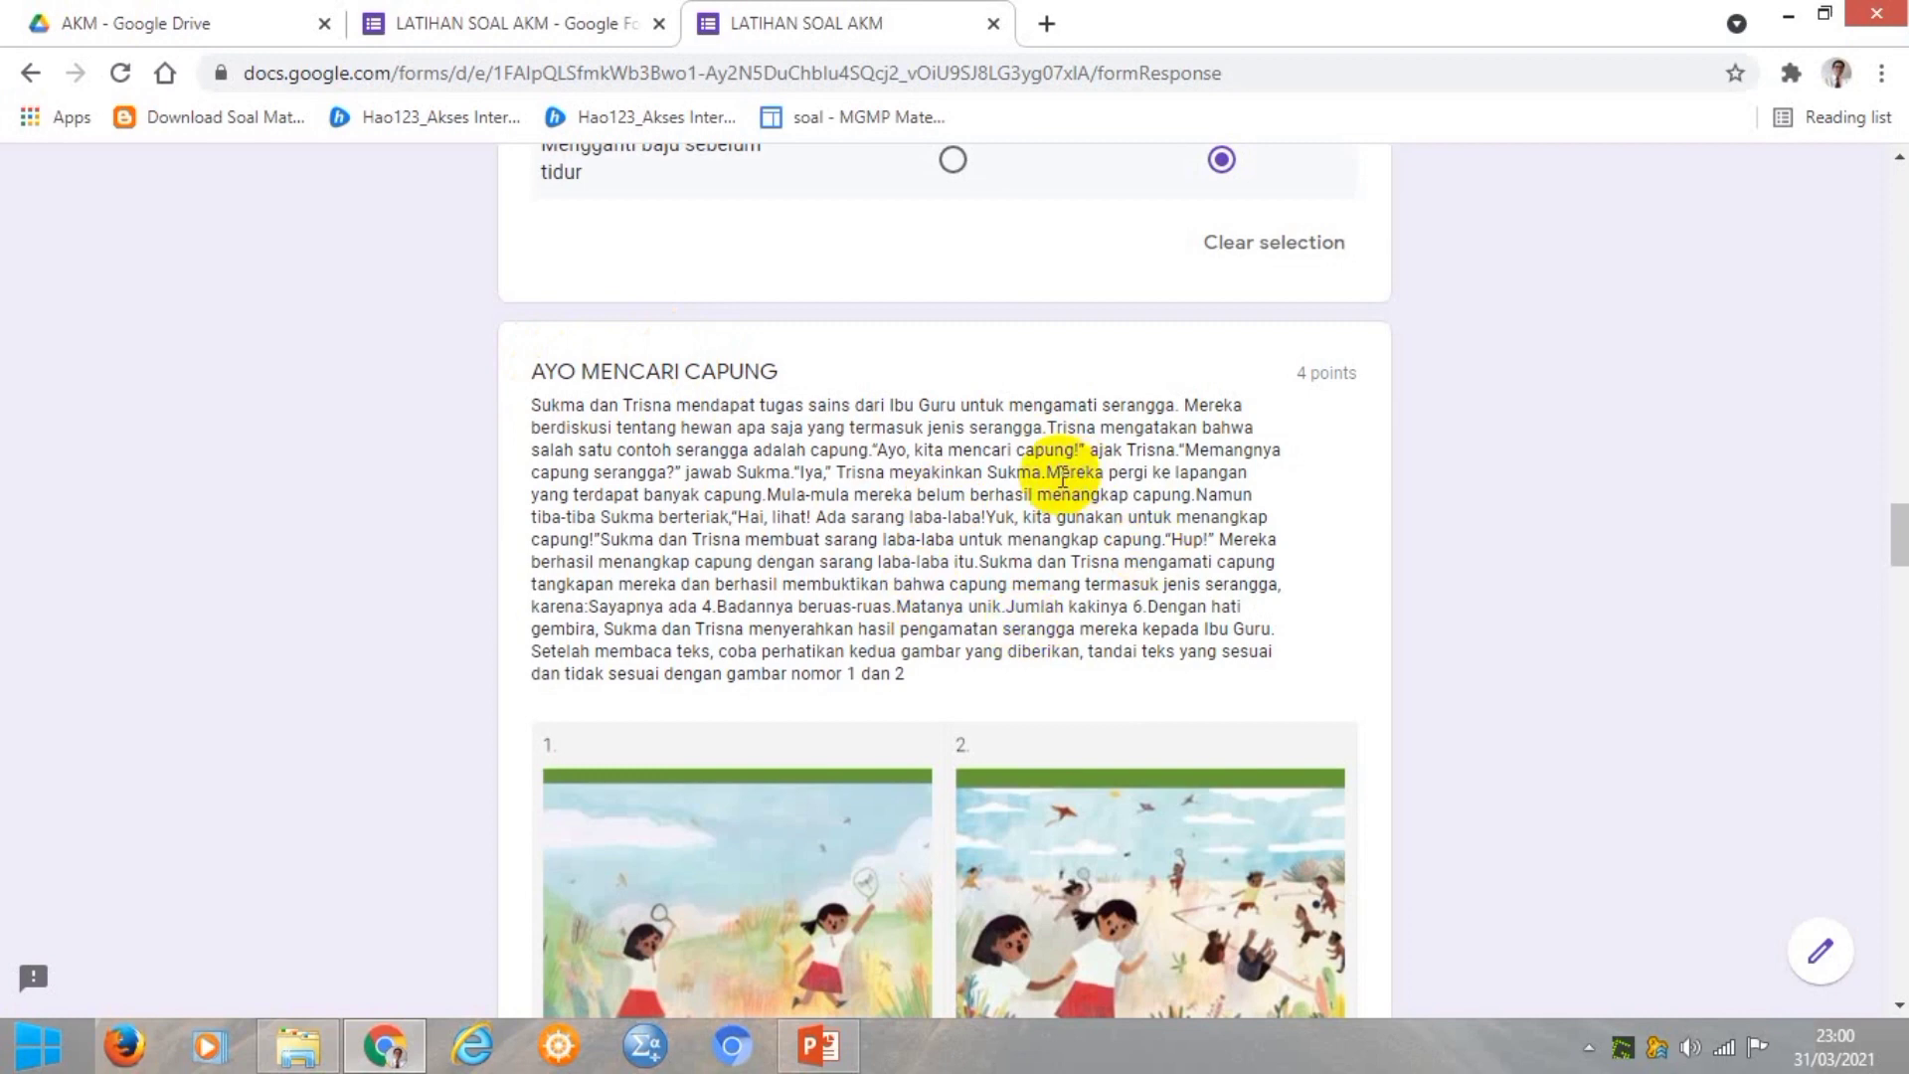
In the AYO MENCARI CAPUNG grid, mark rows 1–2 Sesuai and rows 3–4 Tidak sesuai.
scroll(1062, 475, "down", 3)
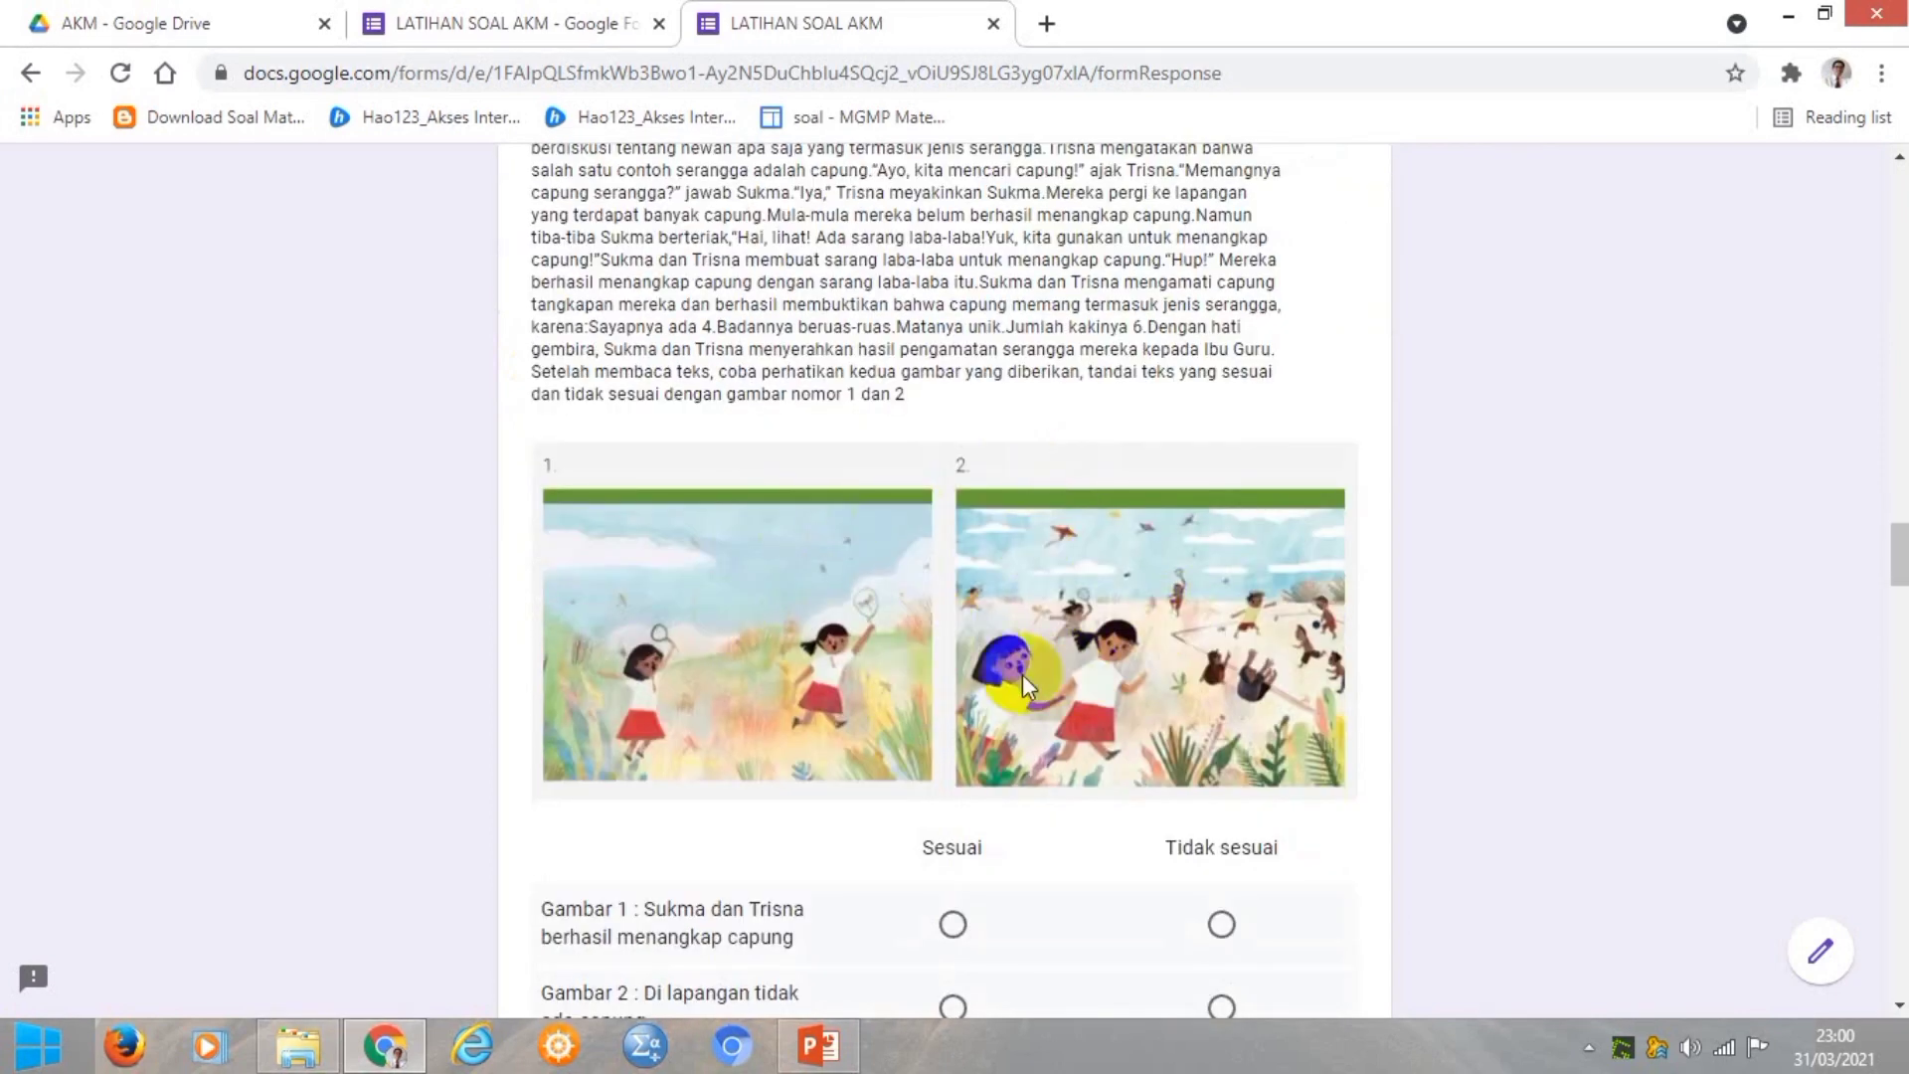
scroll(815, 653, "down", 3)
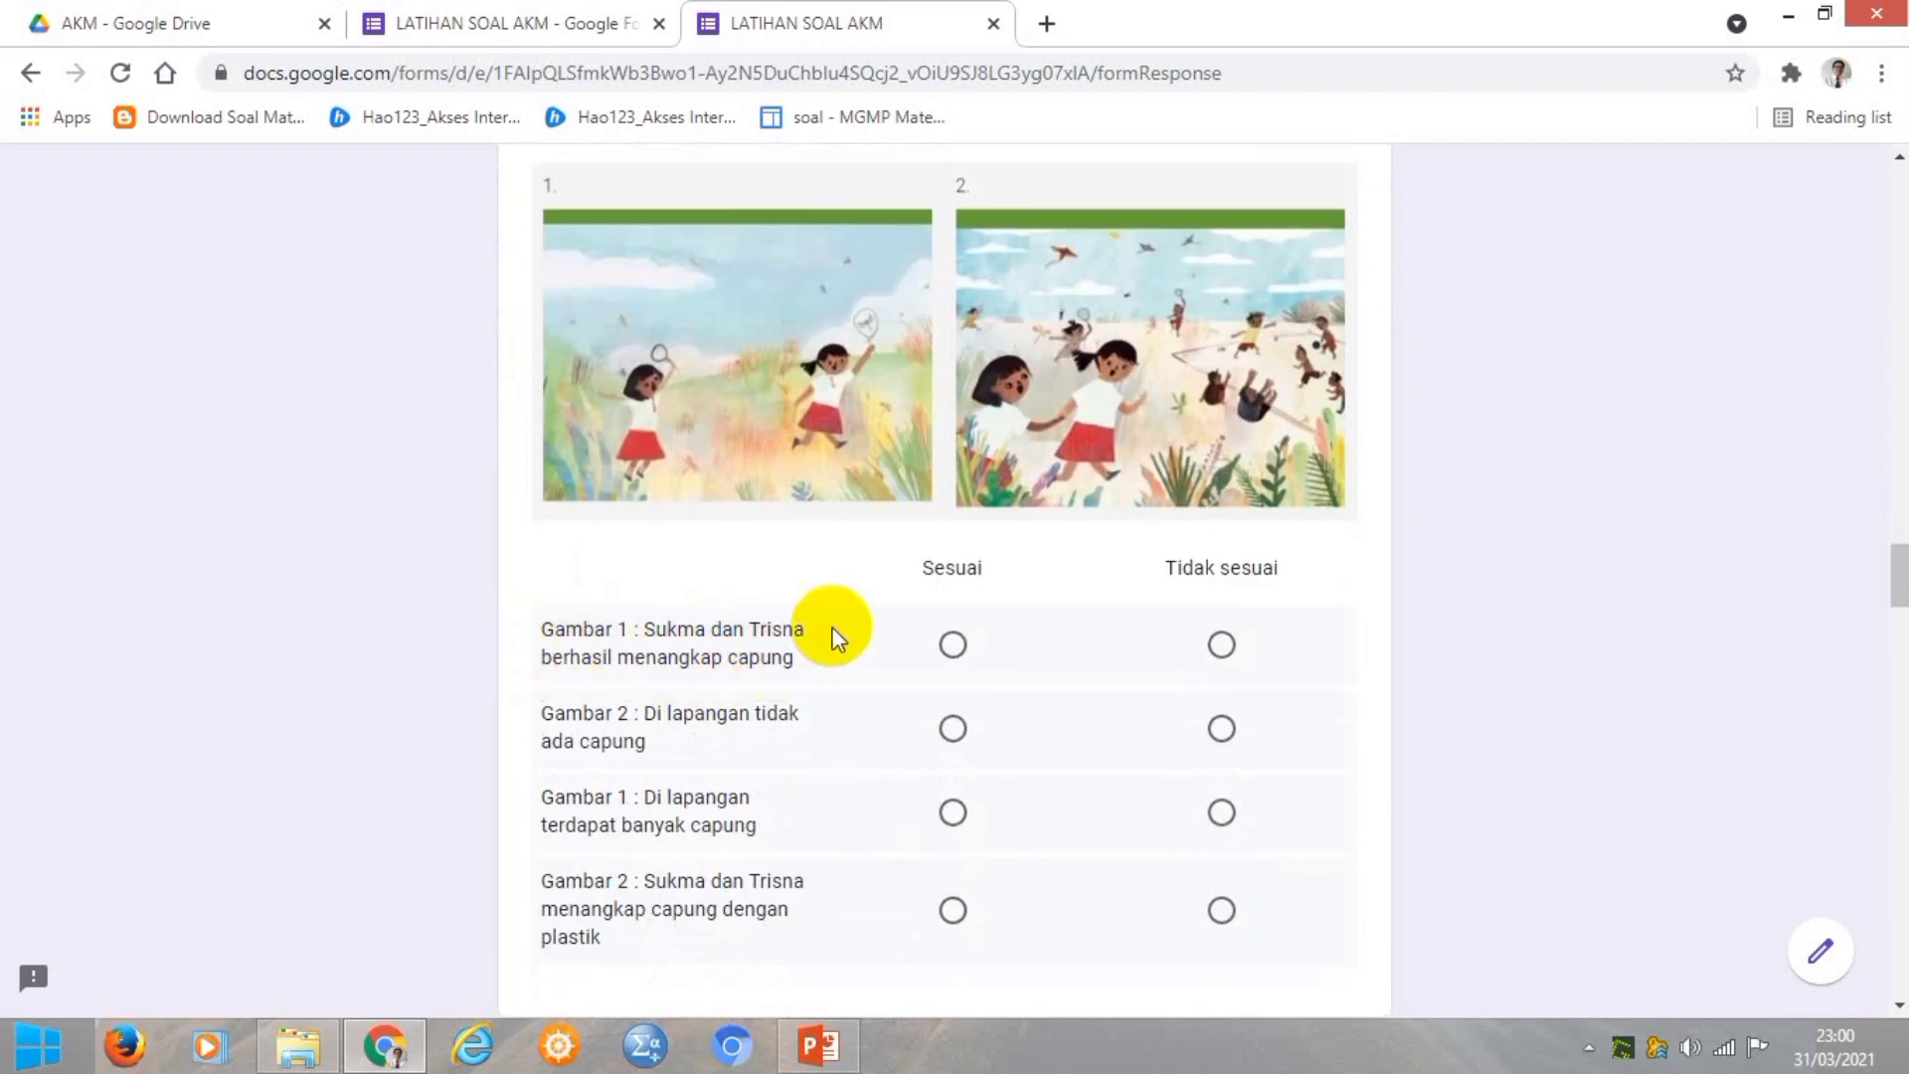
scroll(720, 379, "up", 2)
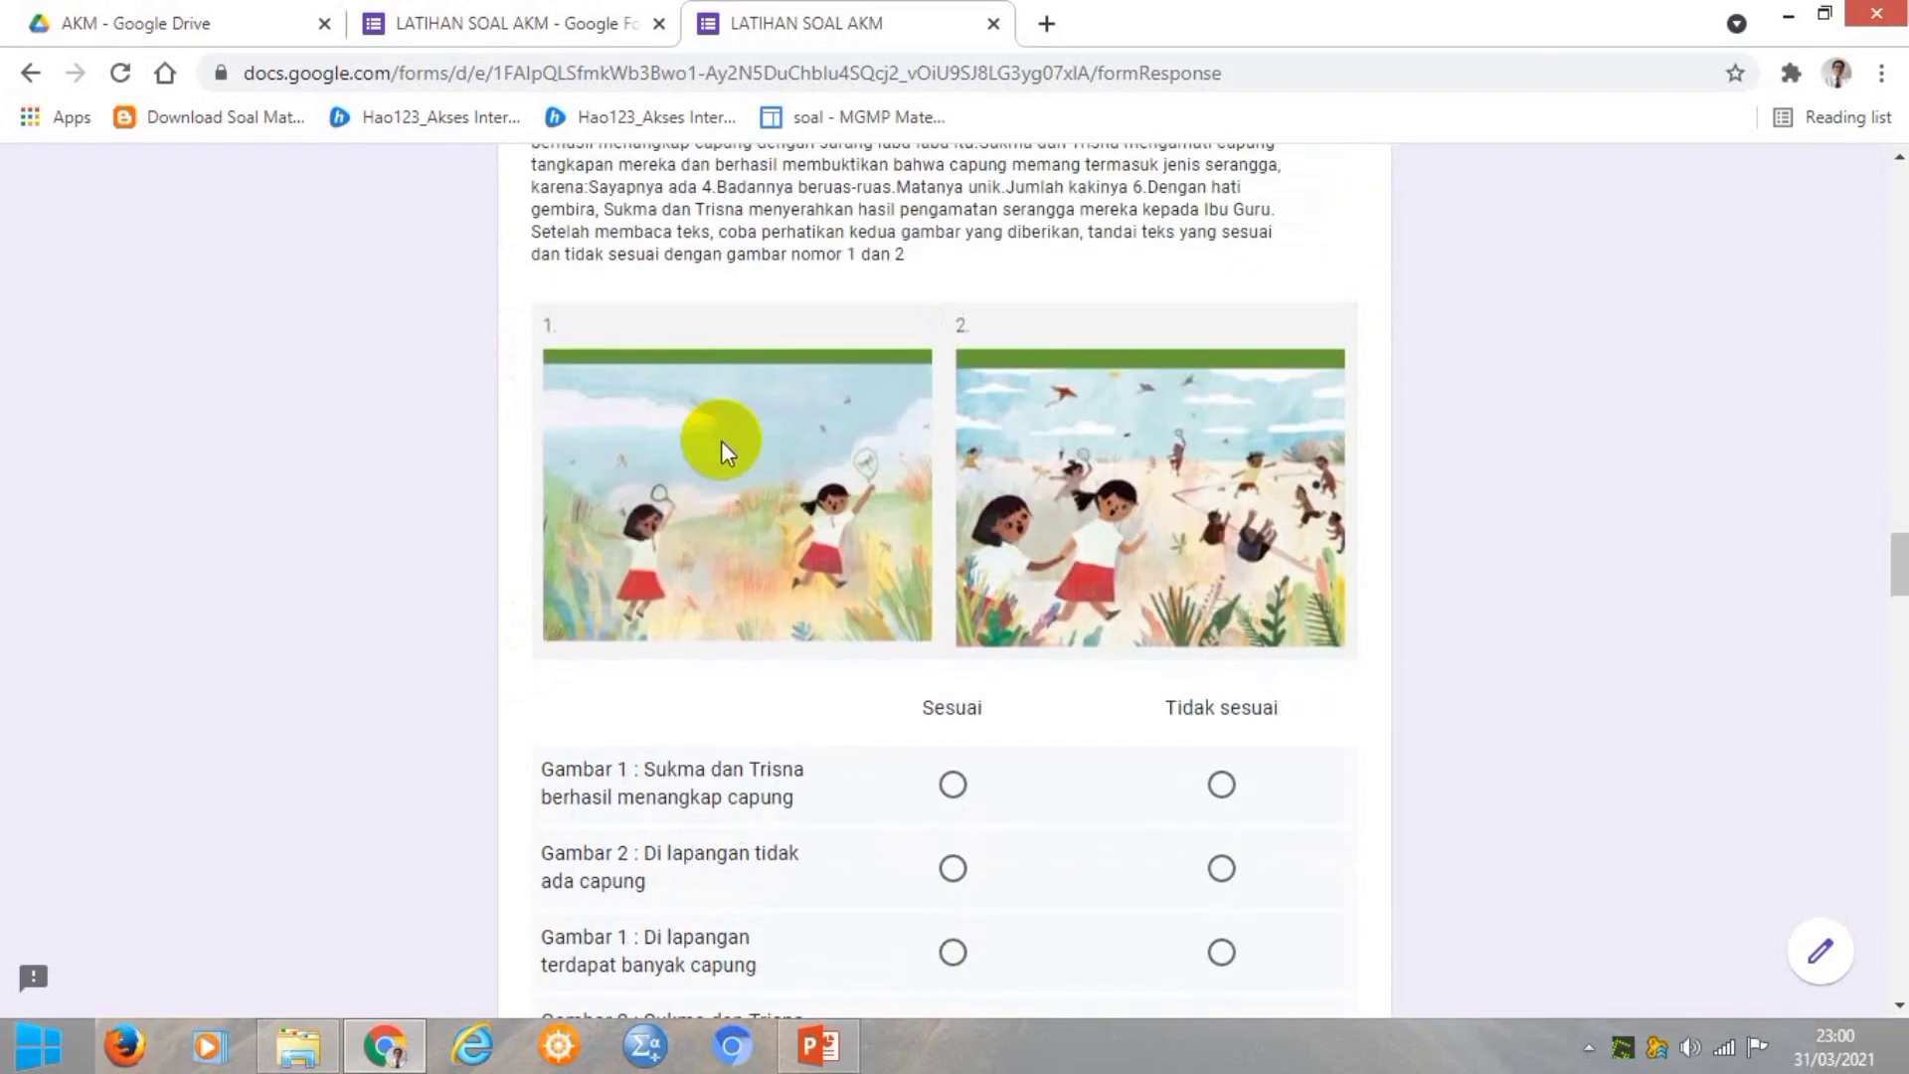
scroll(821, 733, "down", 2)
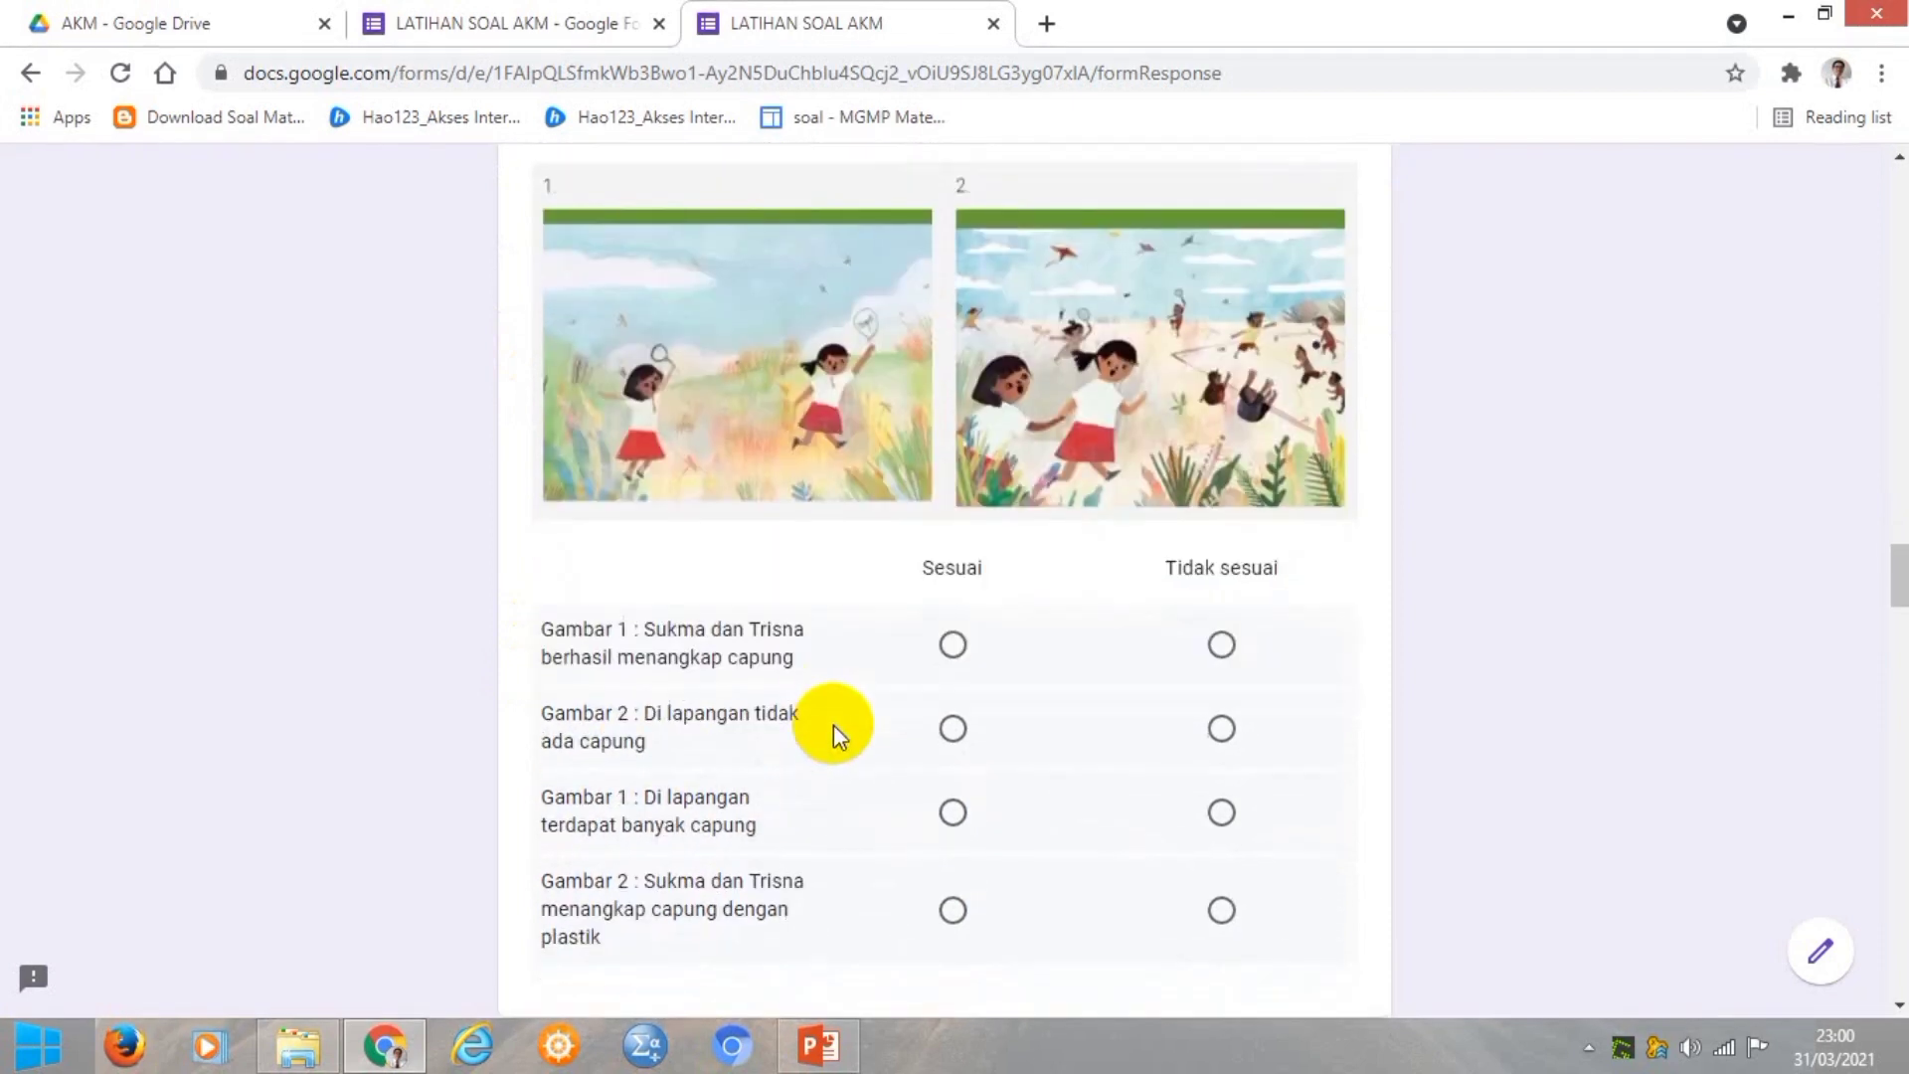
left_click(952, 646)
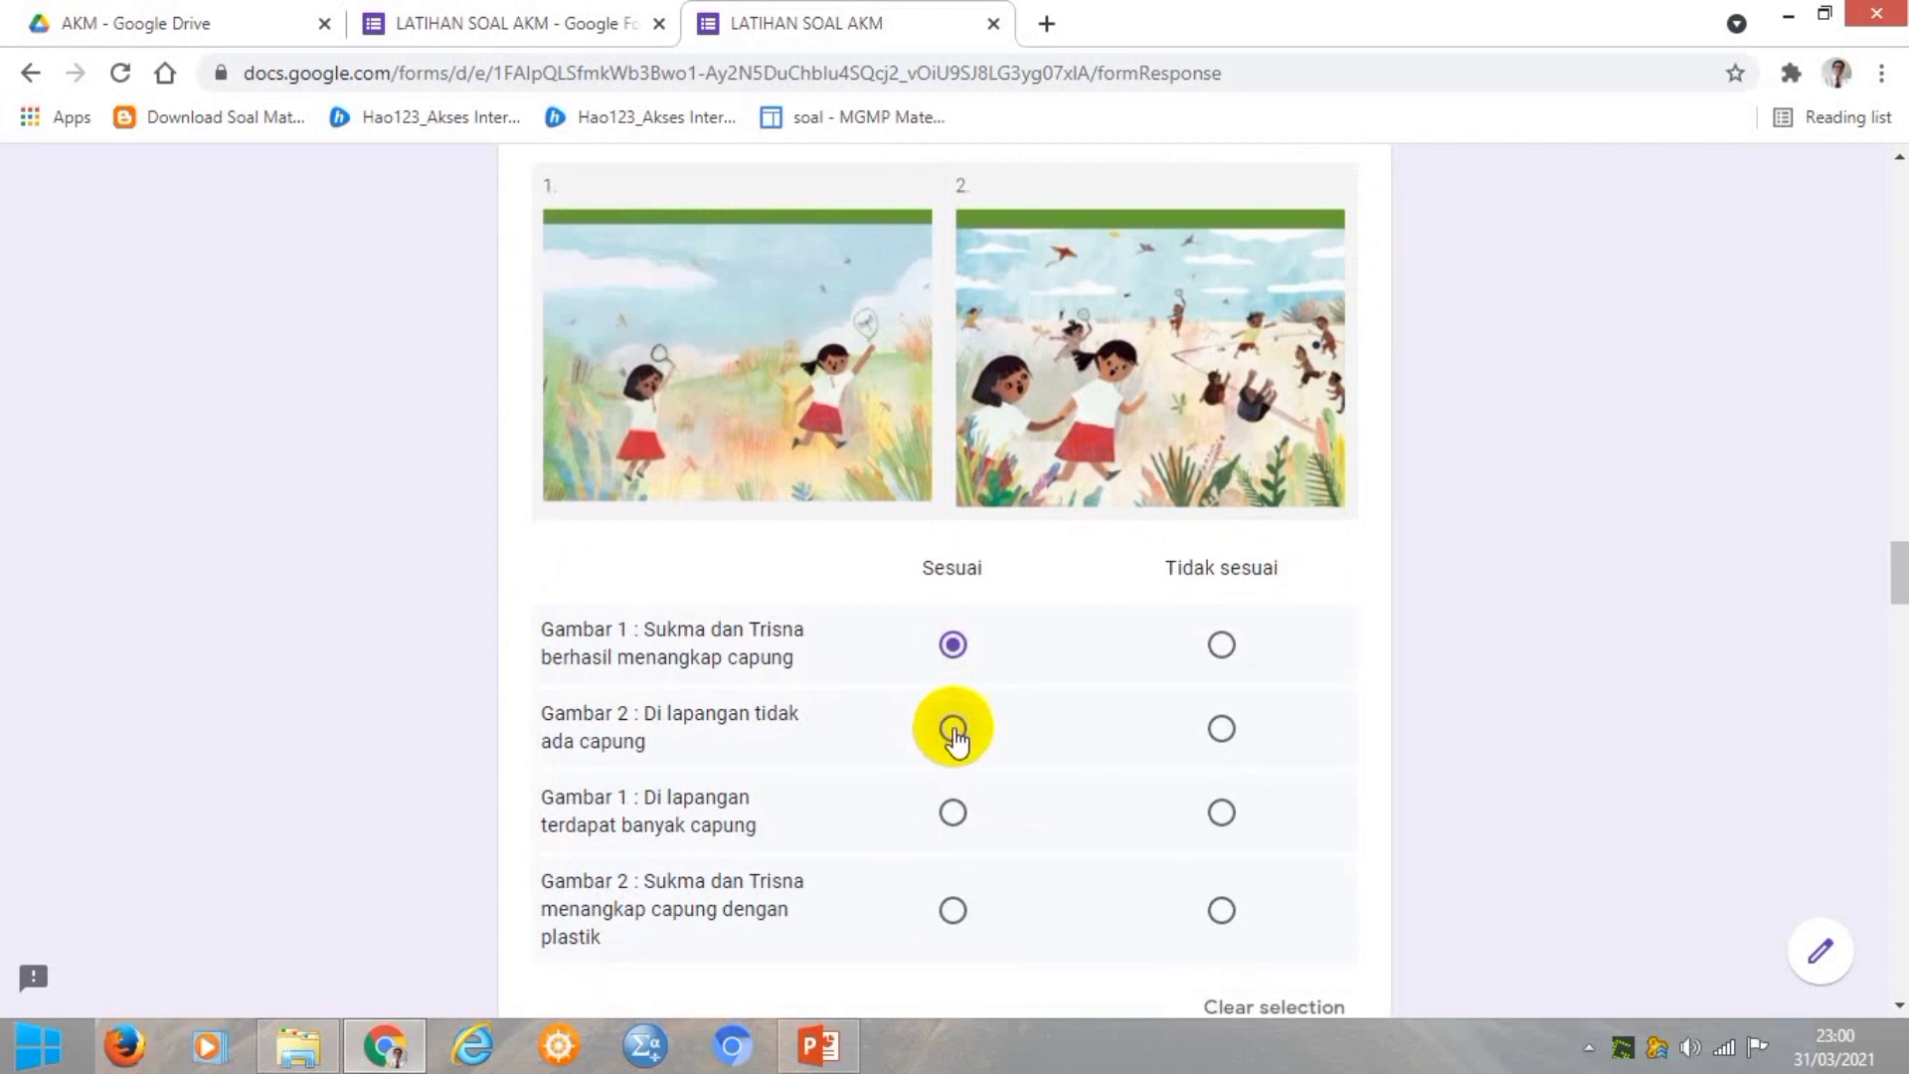
left_click(1221, 812)
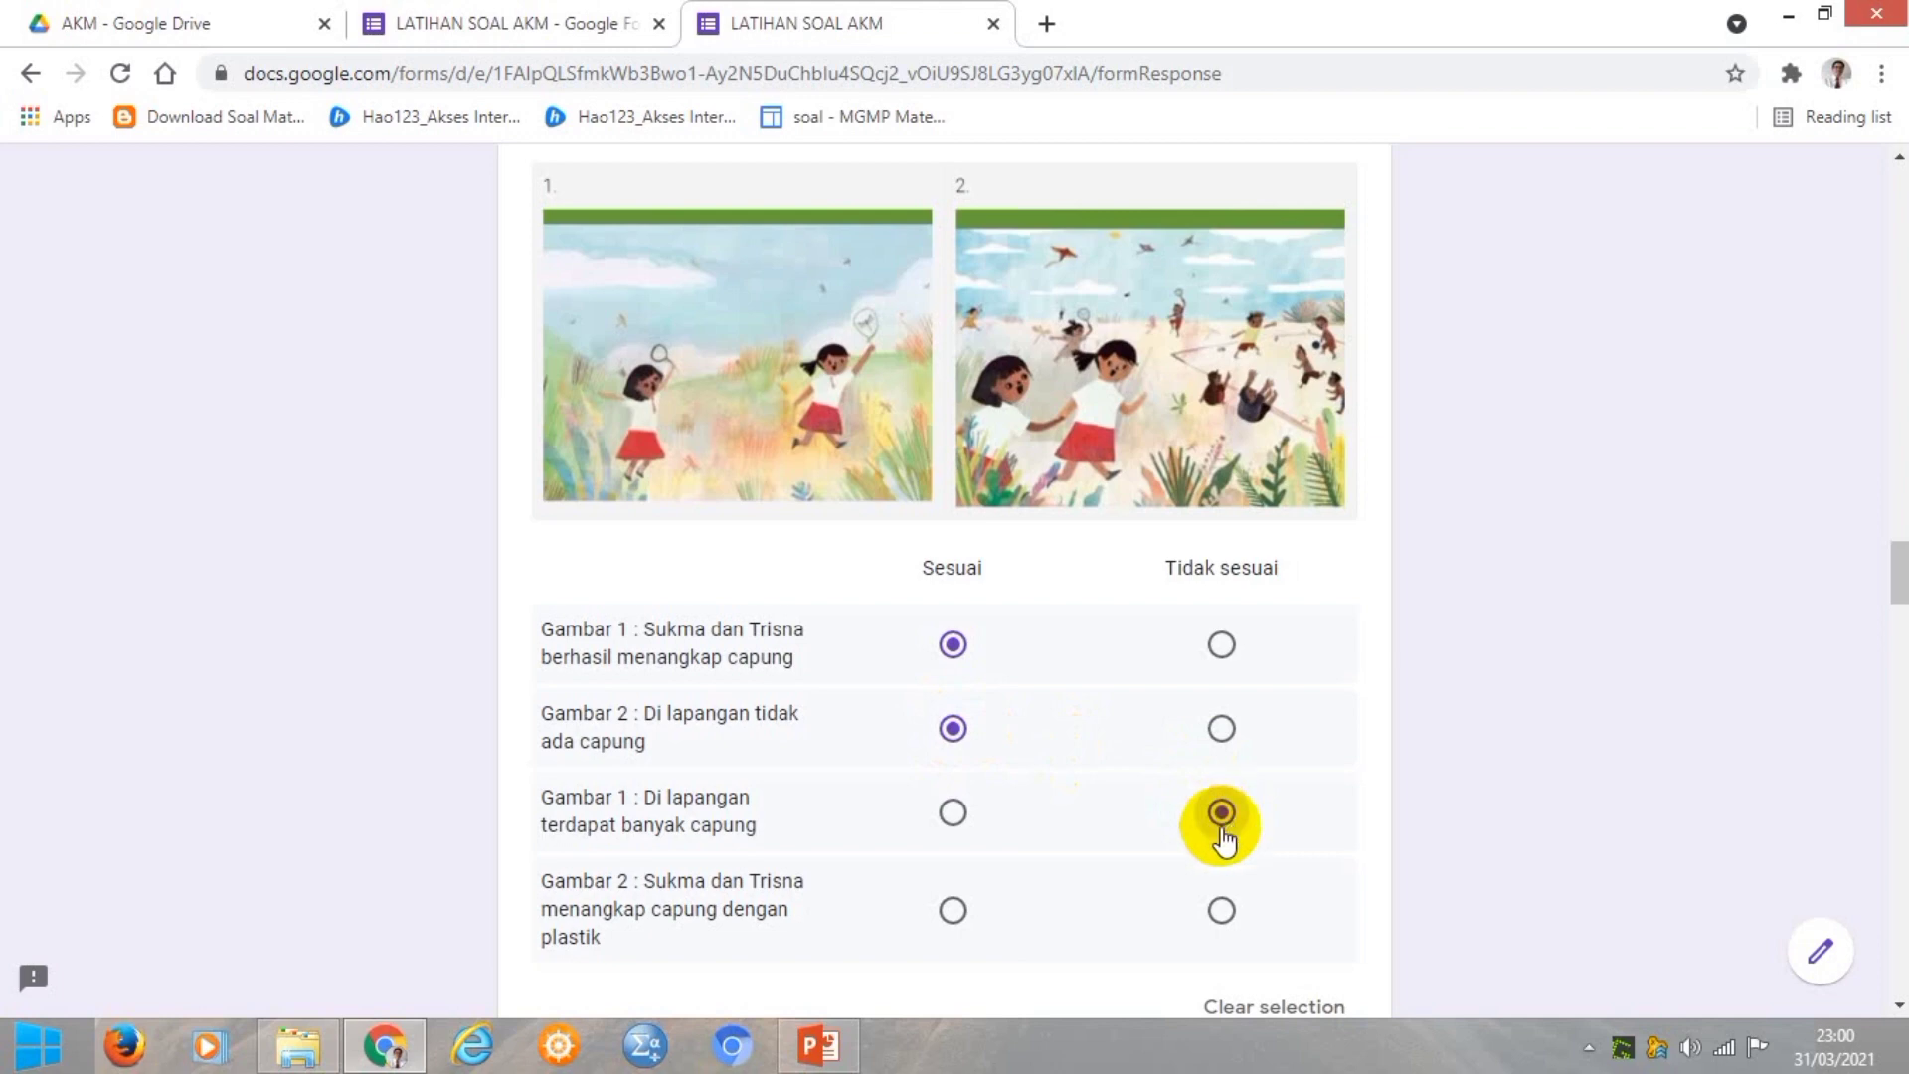
left_click(1223, 911)
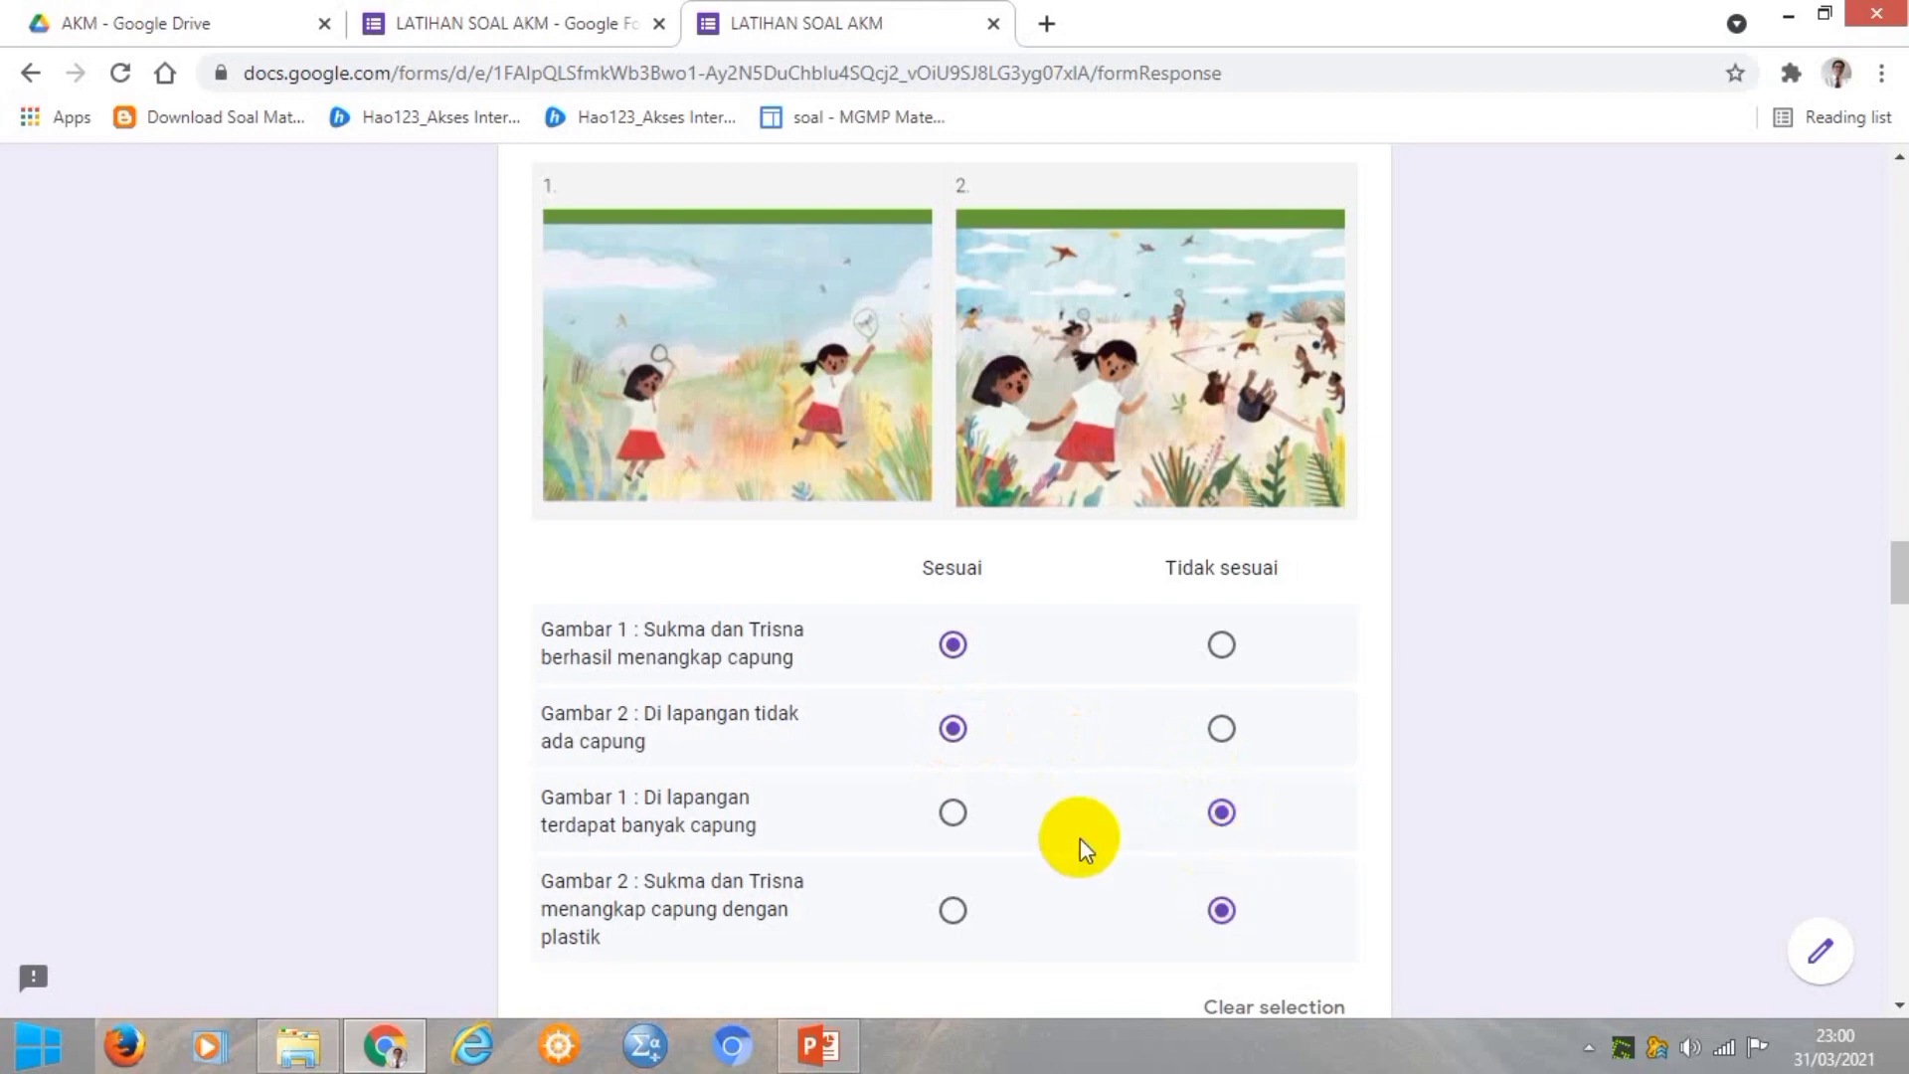
Pair Mata–Penglihatan, Hidung–Penciuman, Kulit–Sentuhan, Telinga–Pendengaran and Lidah–Perasa in the PANCA INDRA grid.
scroll(1080, 838, "down", 10)
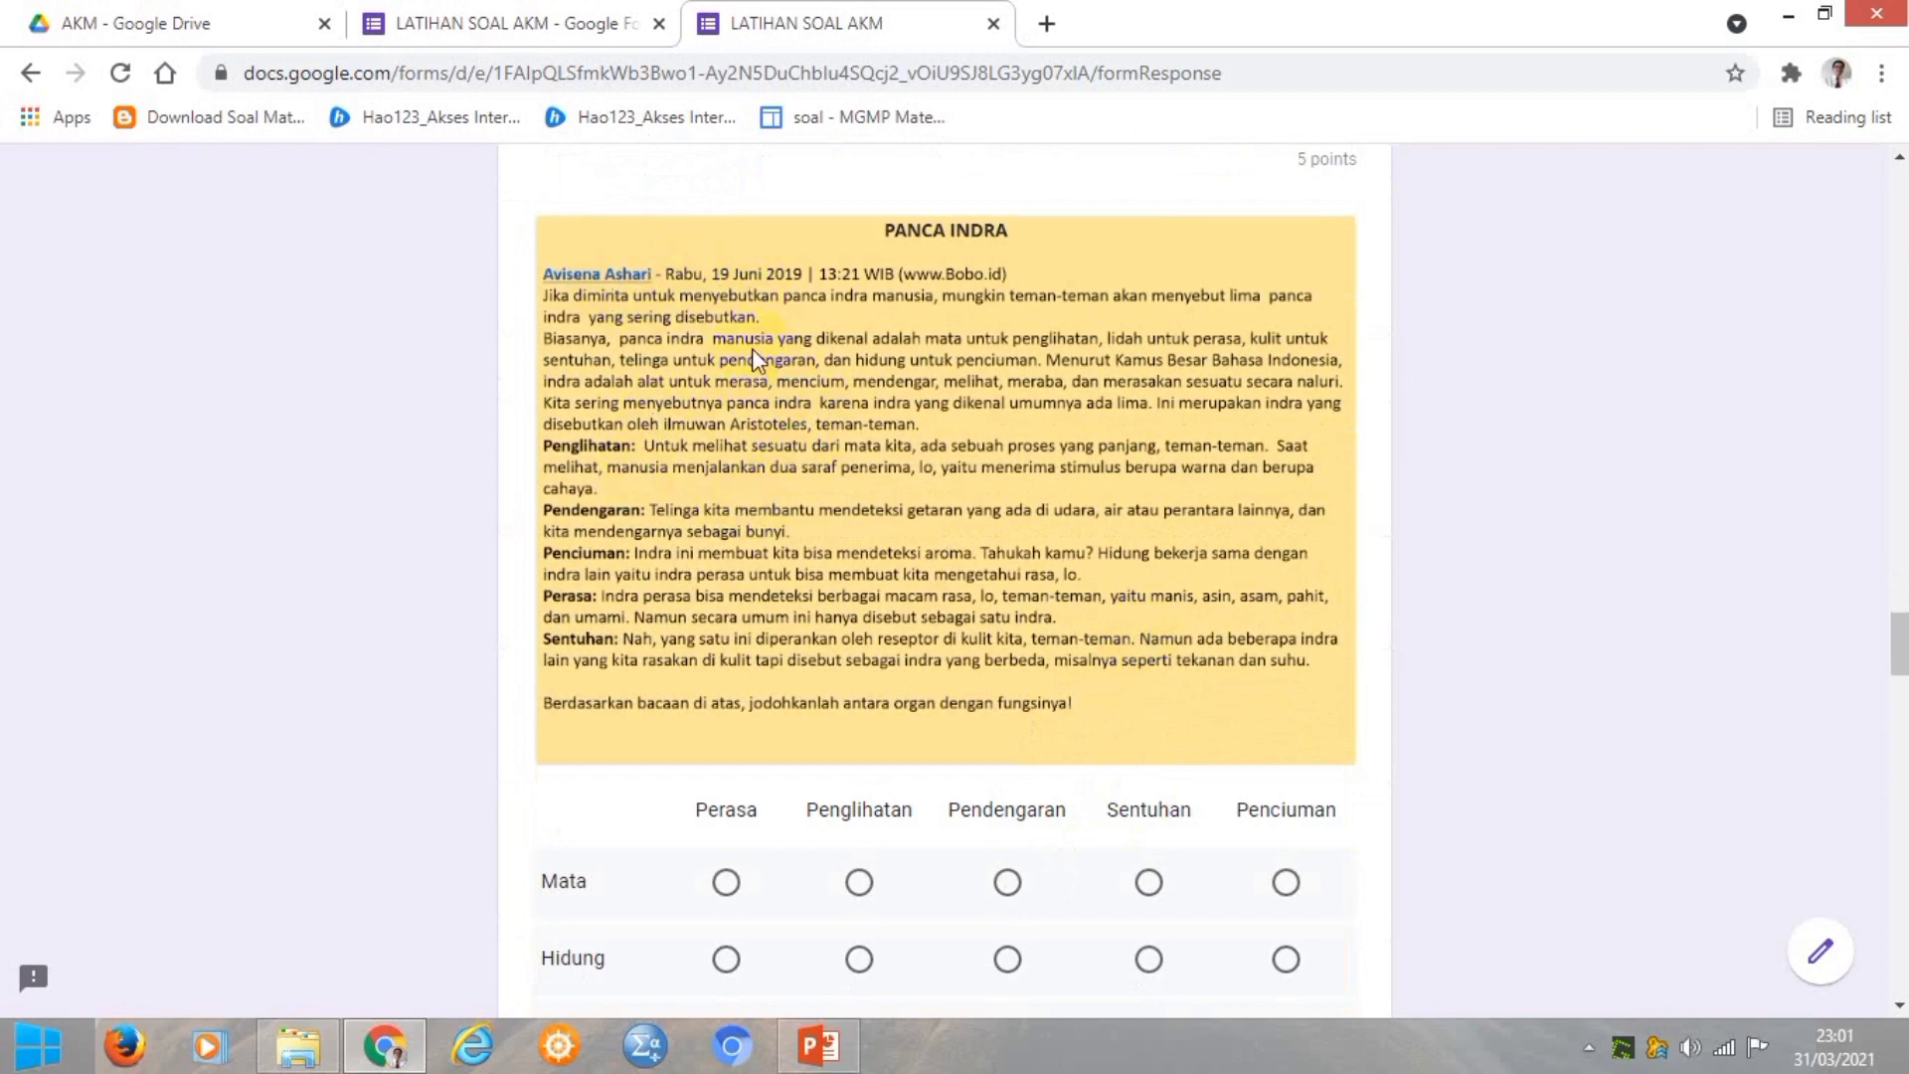
scroll(771, 432, "down", 4)
left_click(772, 431)
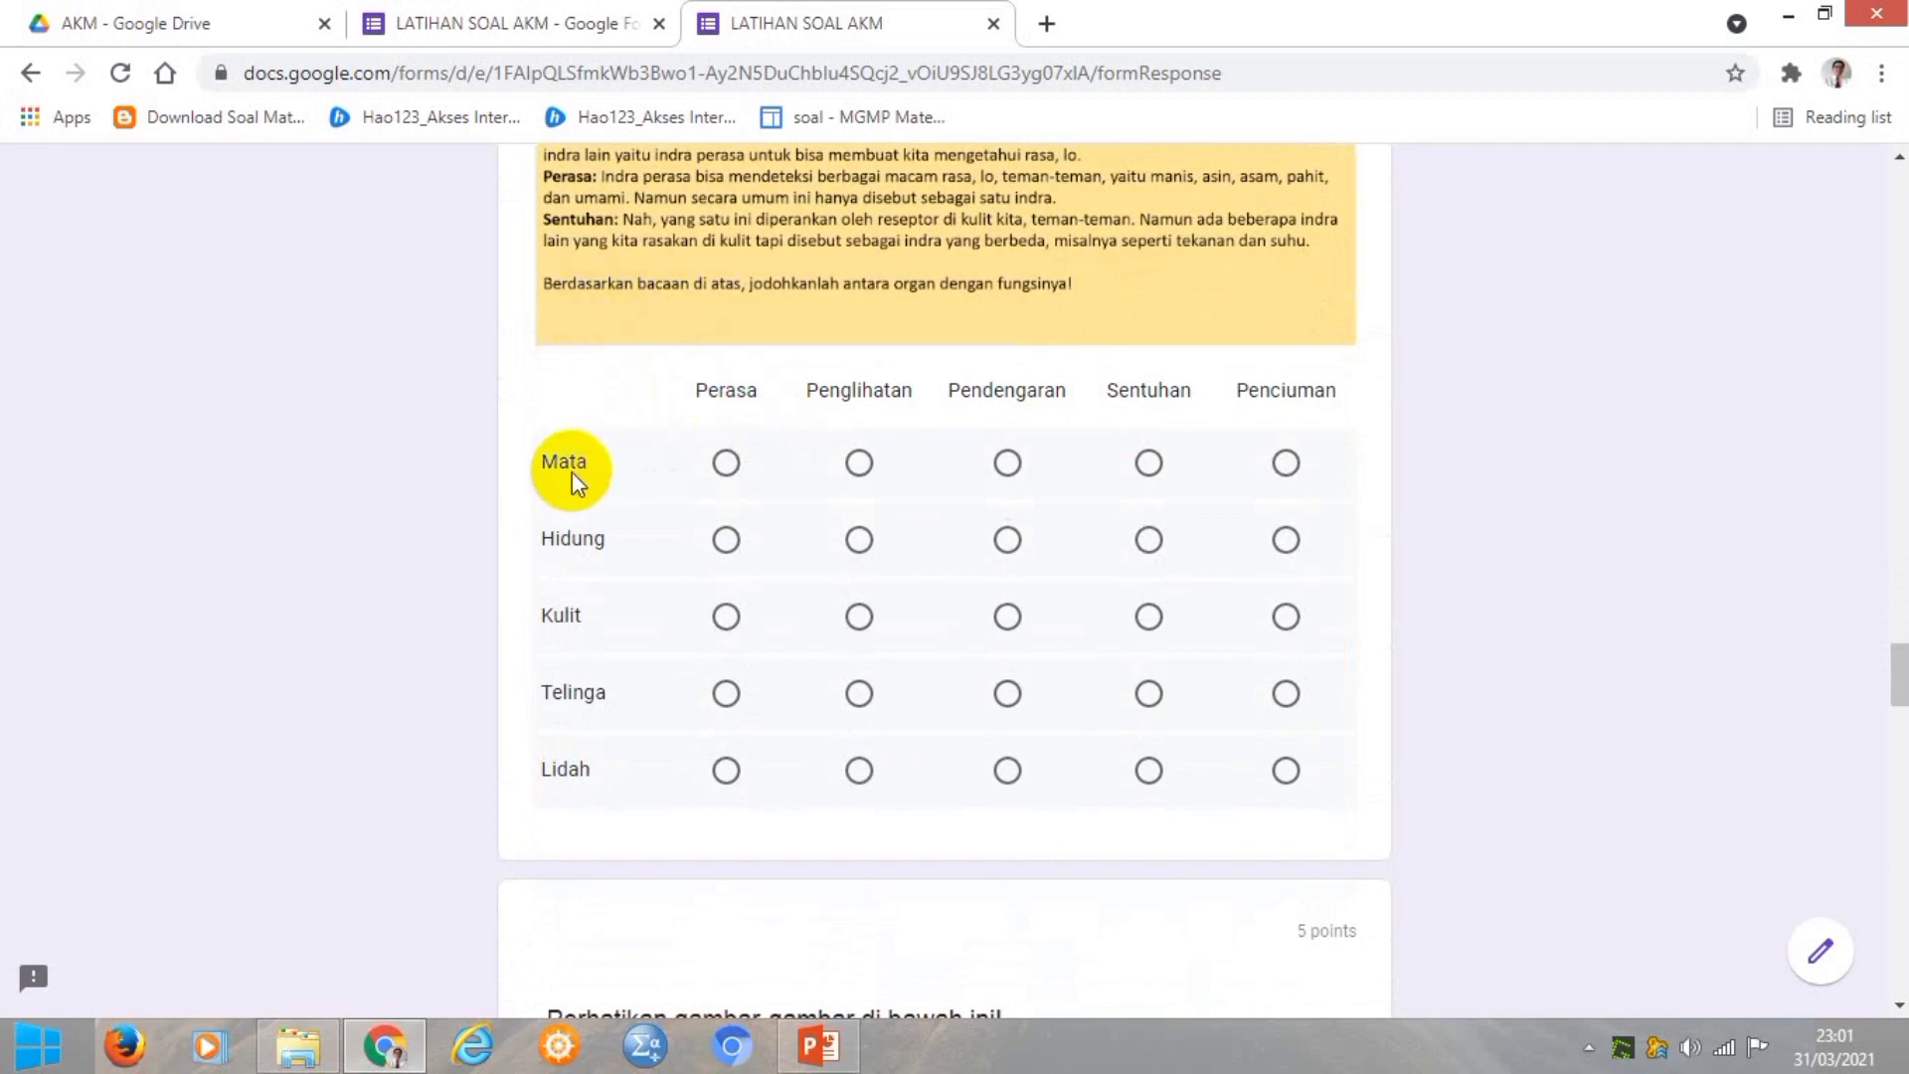
left_click(859, 464)
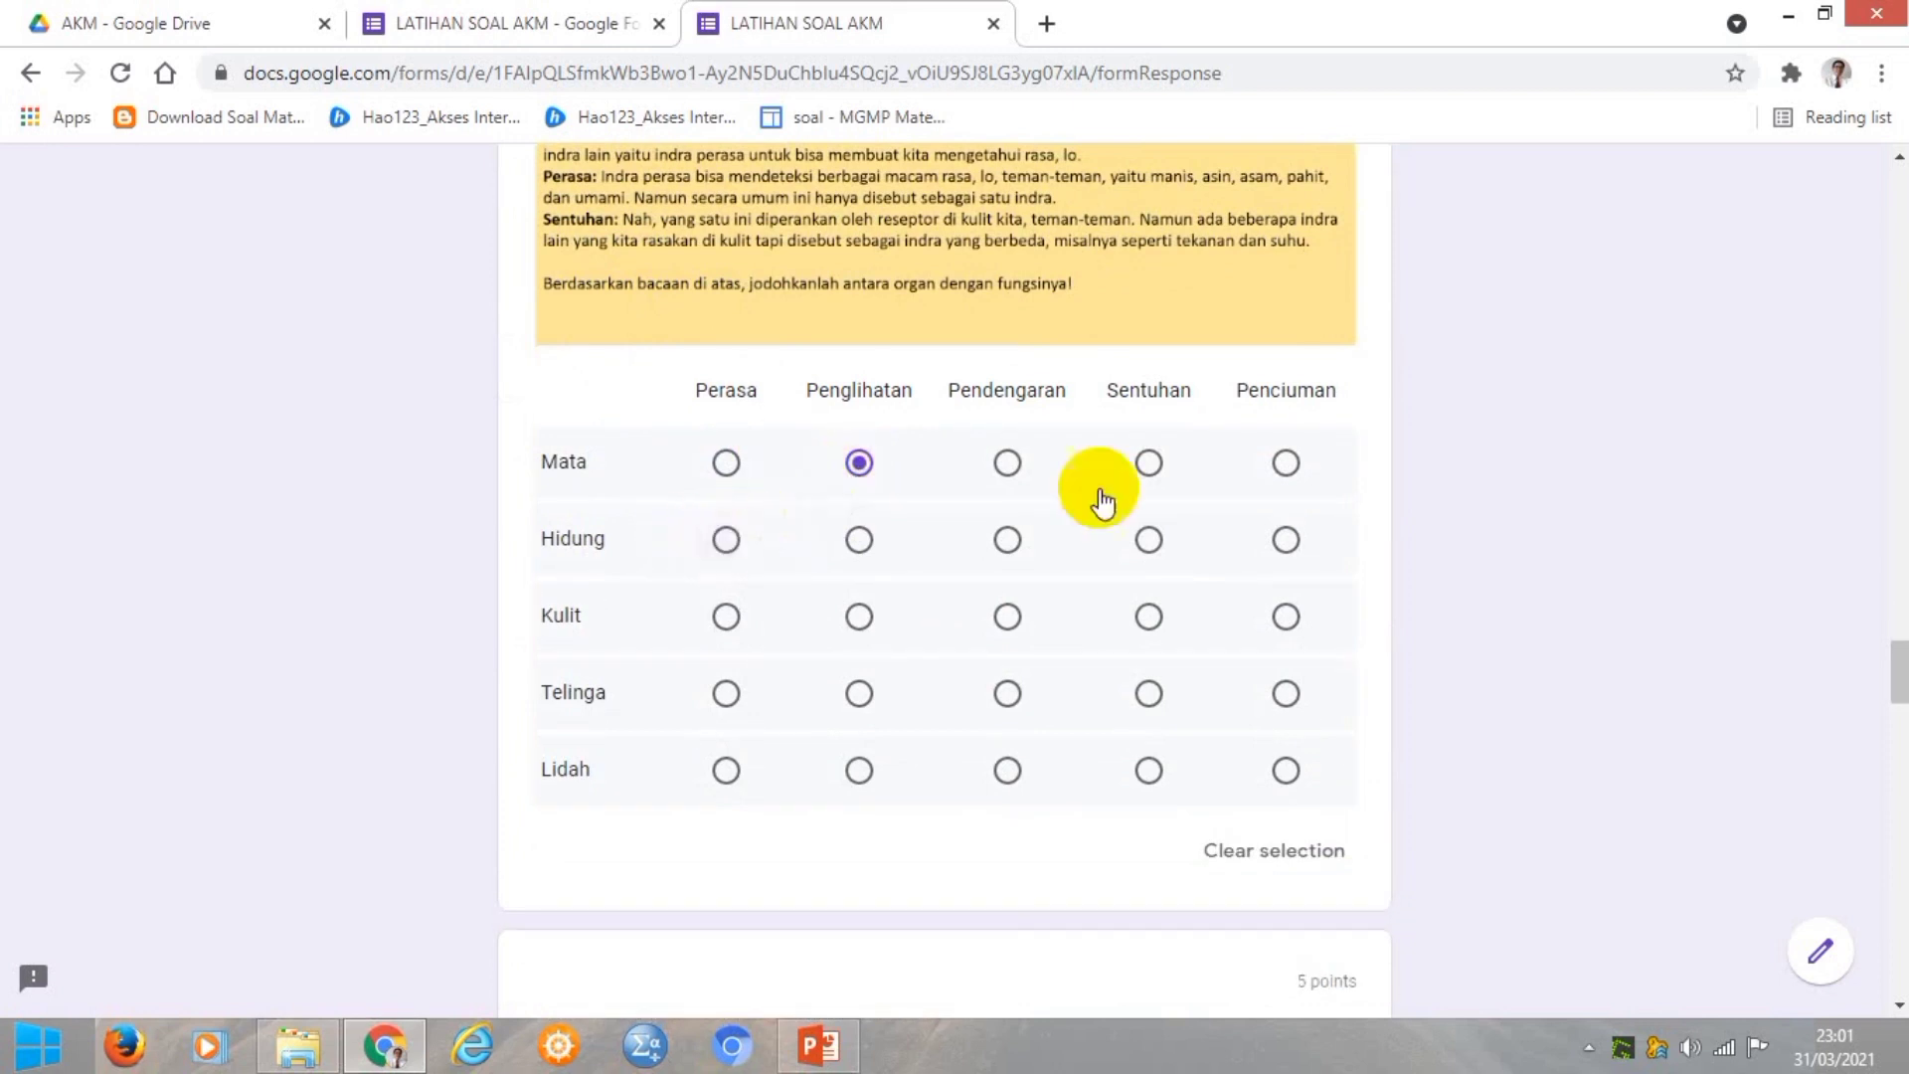
left_click(1285, 542)
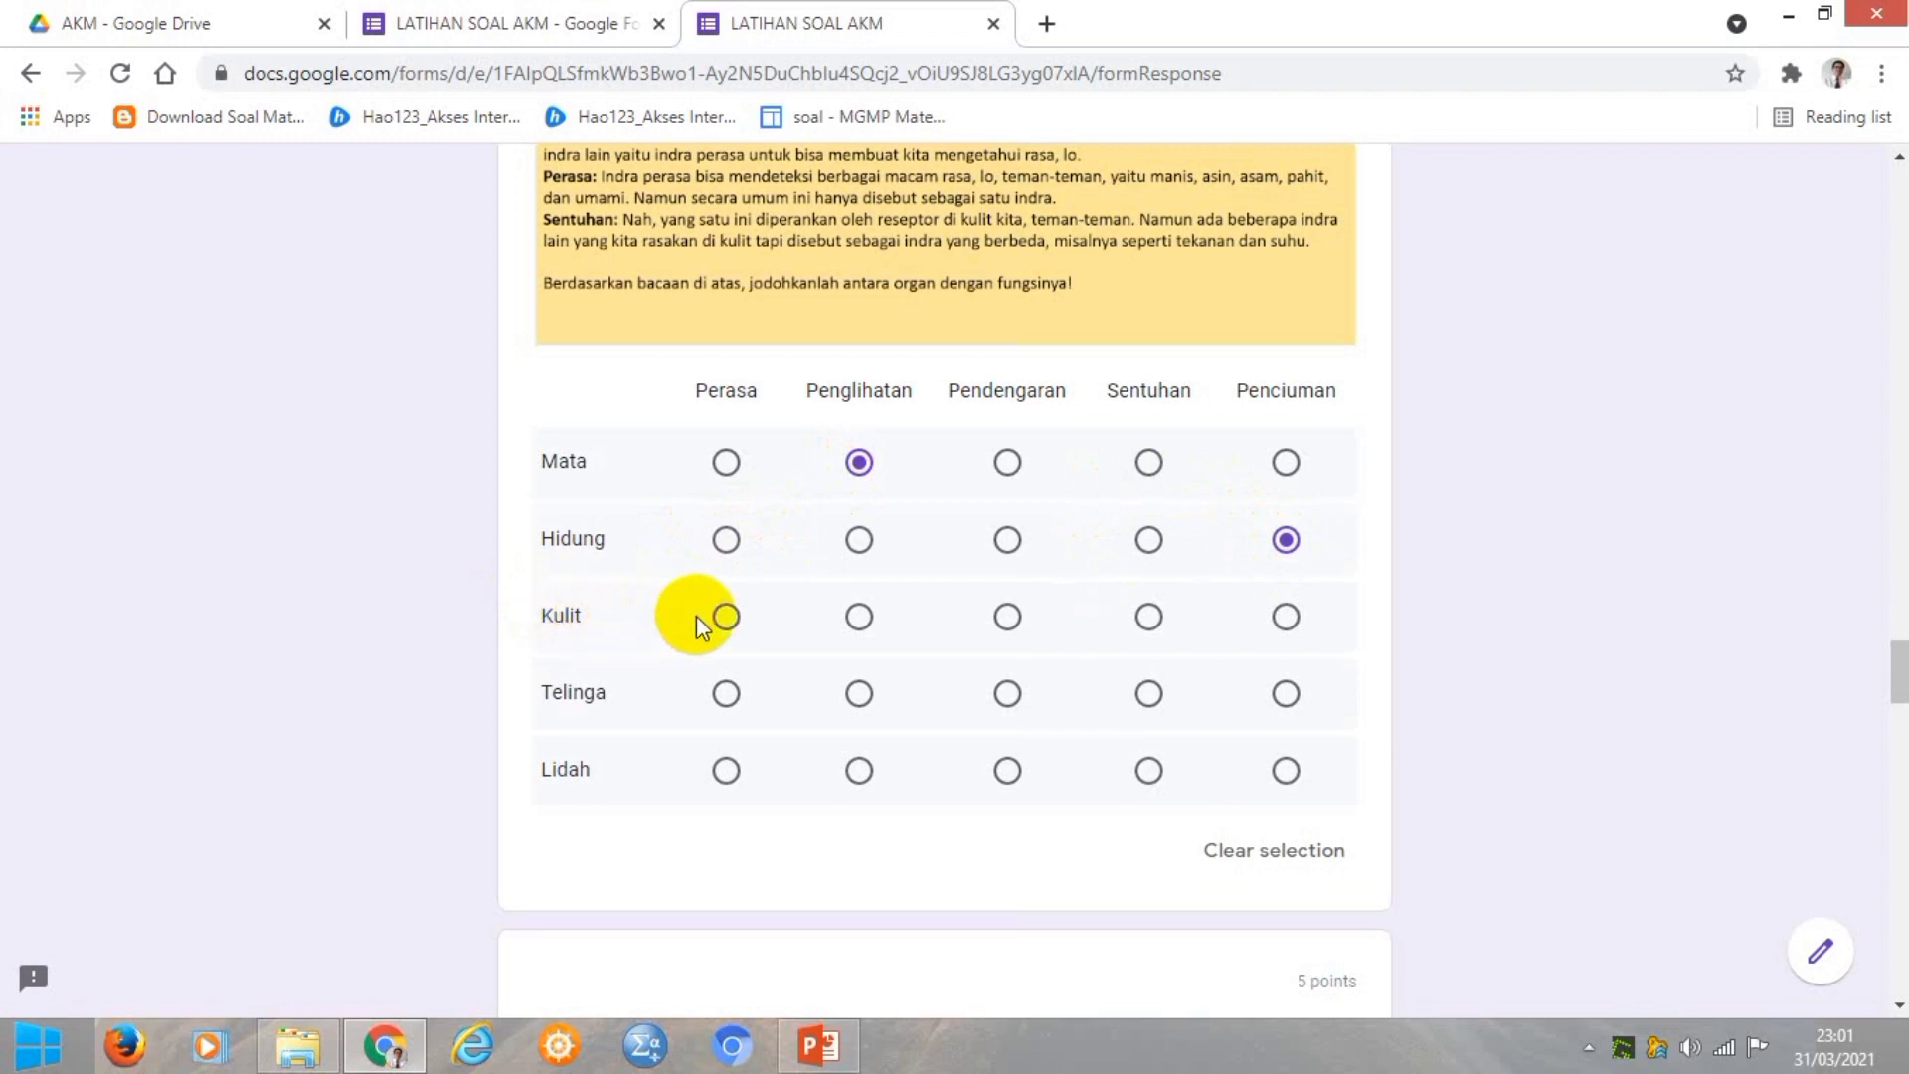
left_click(1150, 619)
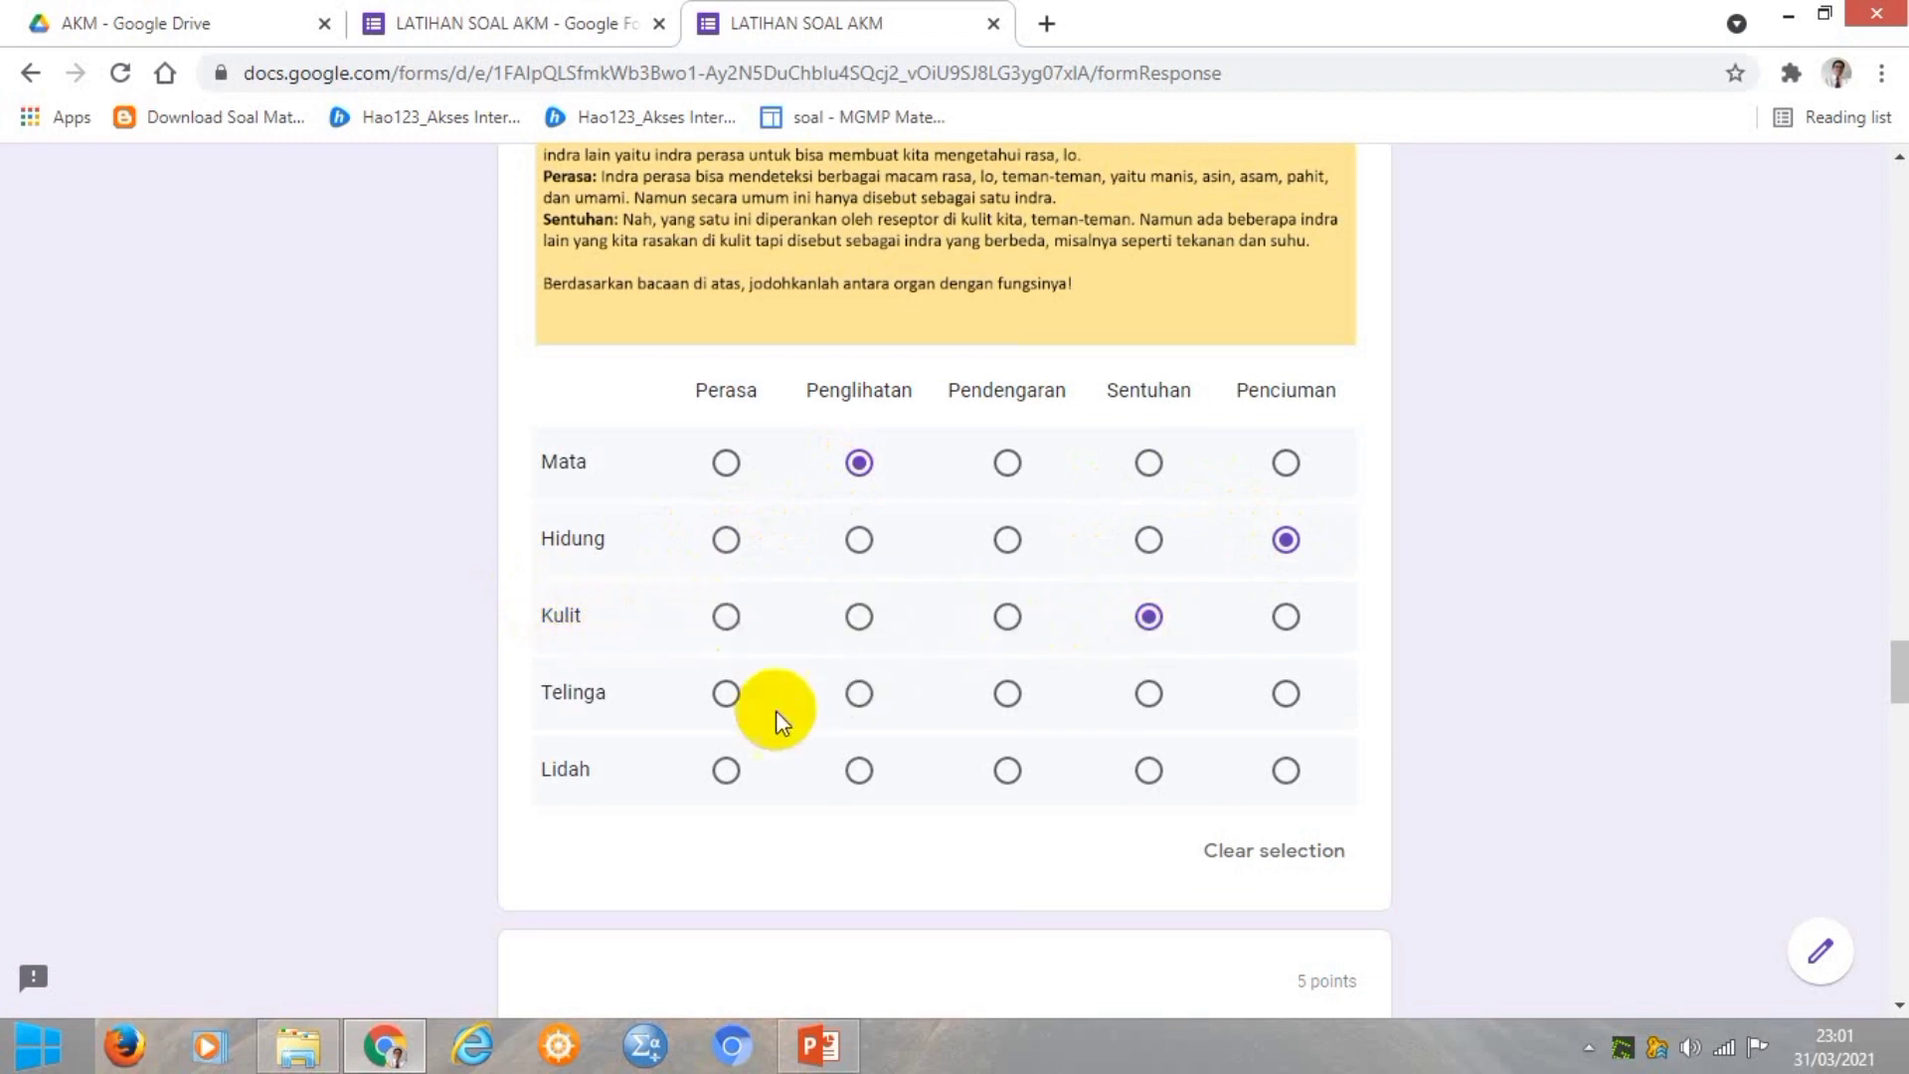
left_click(1005, 692)
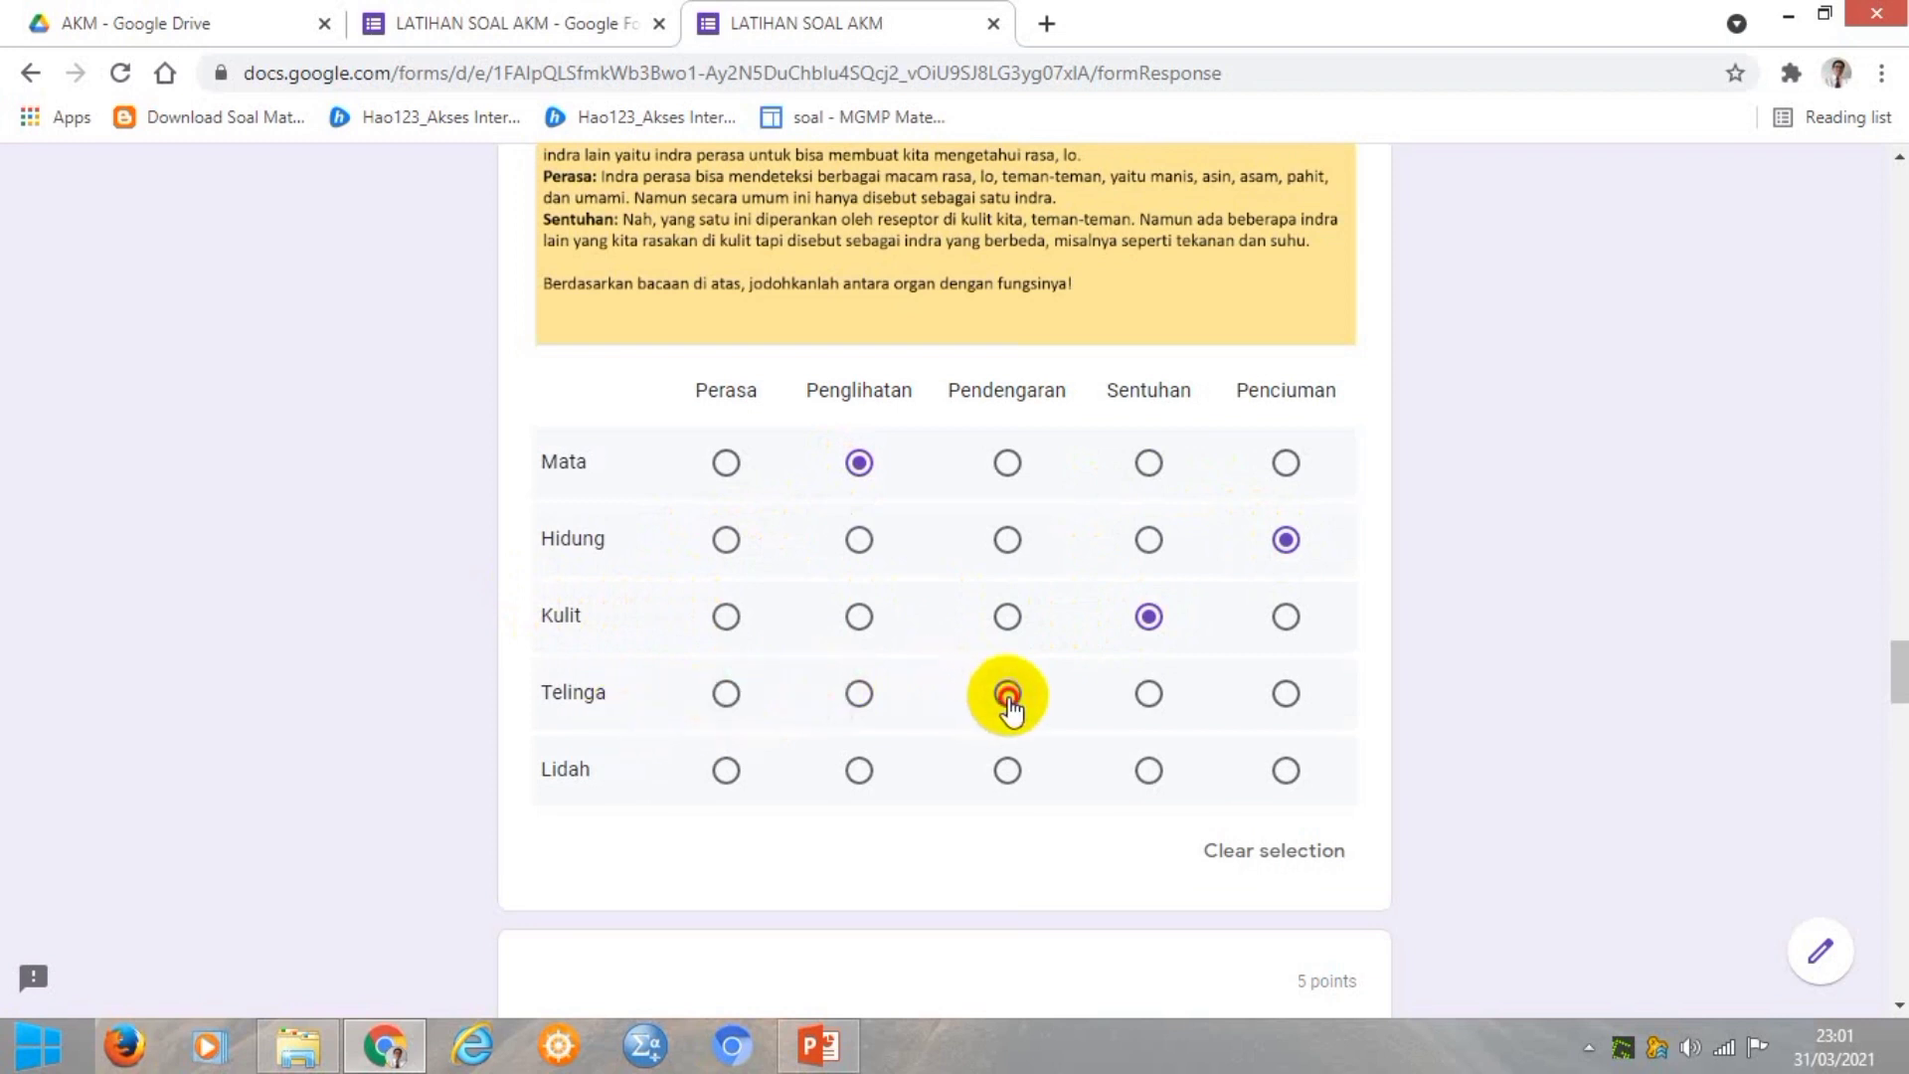
left_click(726, 771)
scroll(885, 780, "down", 1)
Tick Persegi–Gambar 3, Persegi panjang–Gambar 2, and Segitiga–Gambar 1 and 7 in the shapes grid.
scroll(886, 783, "down", 5)
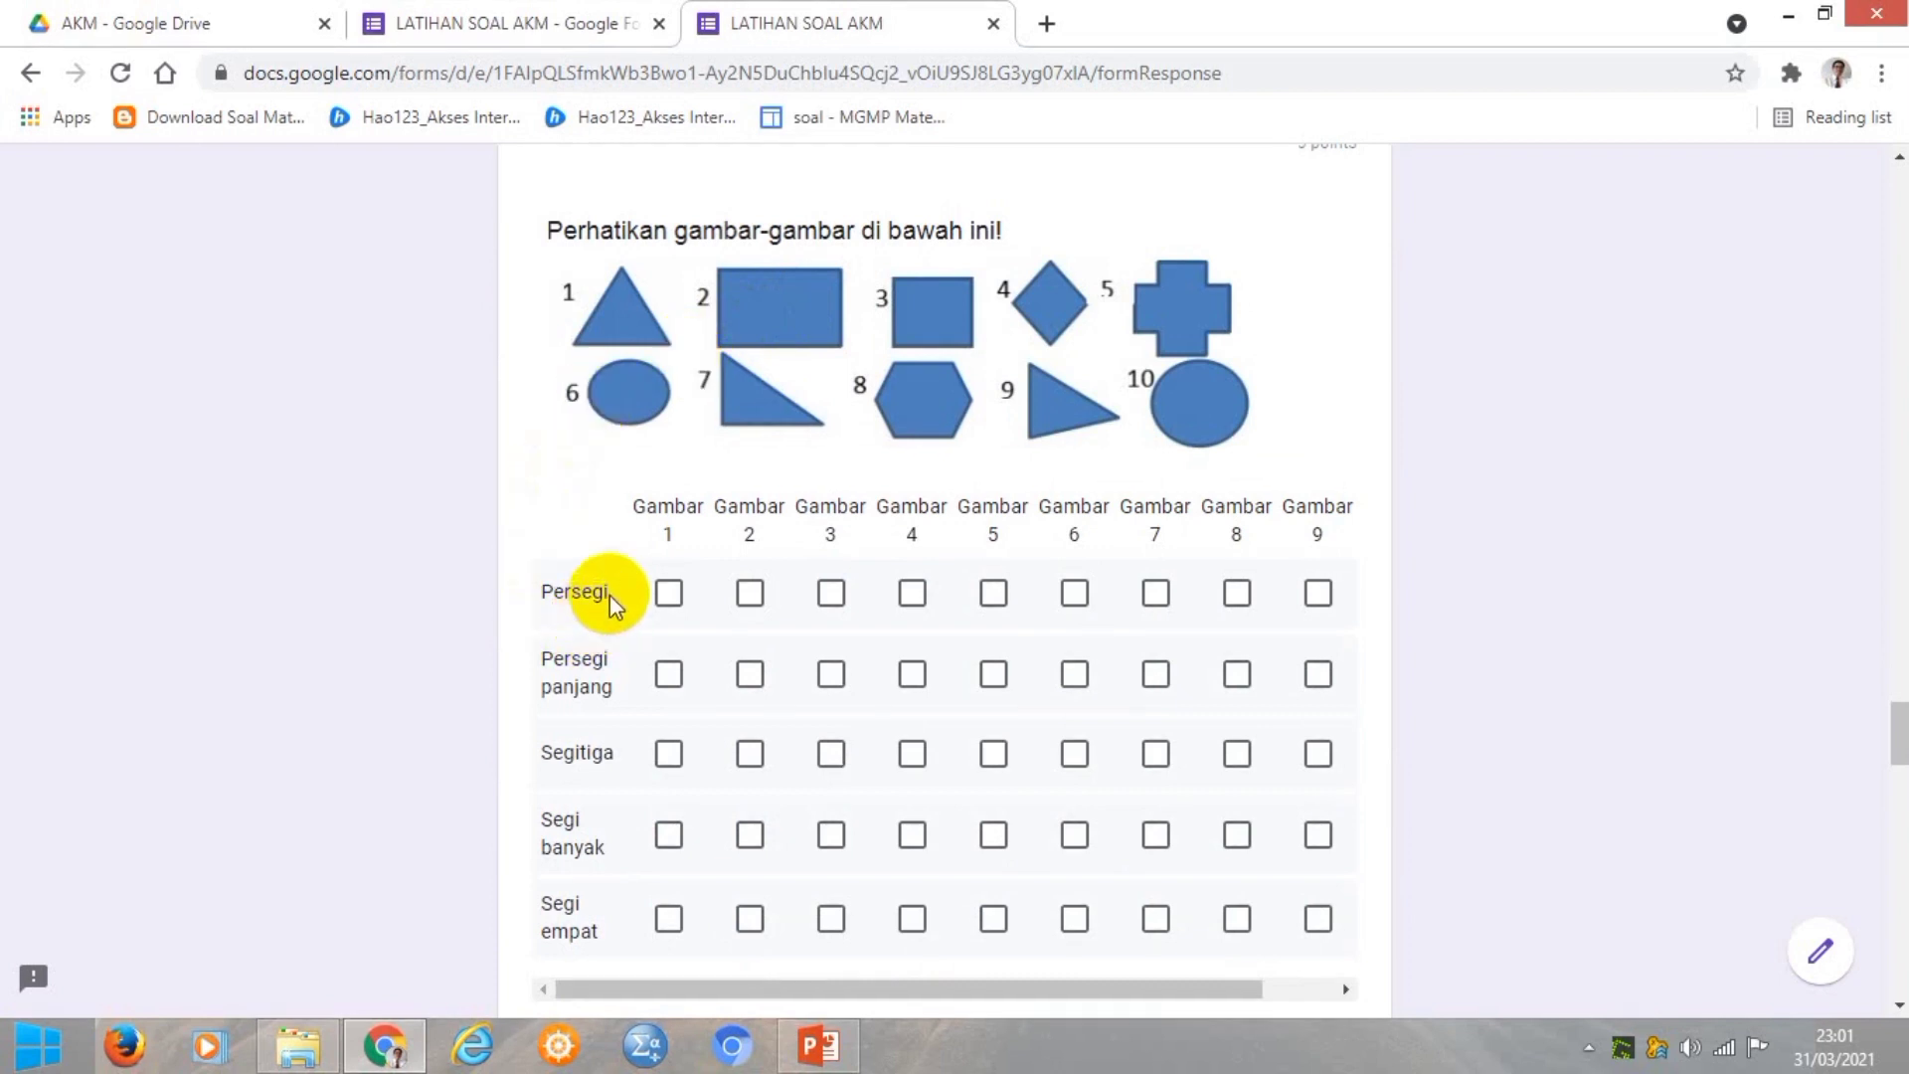
left_click(831, 592)
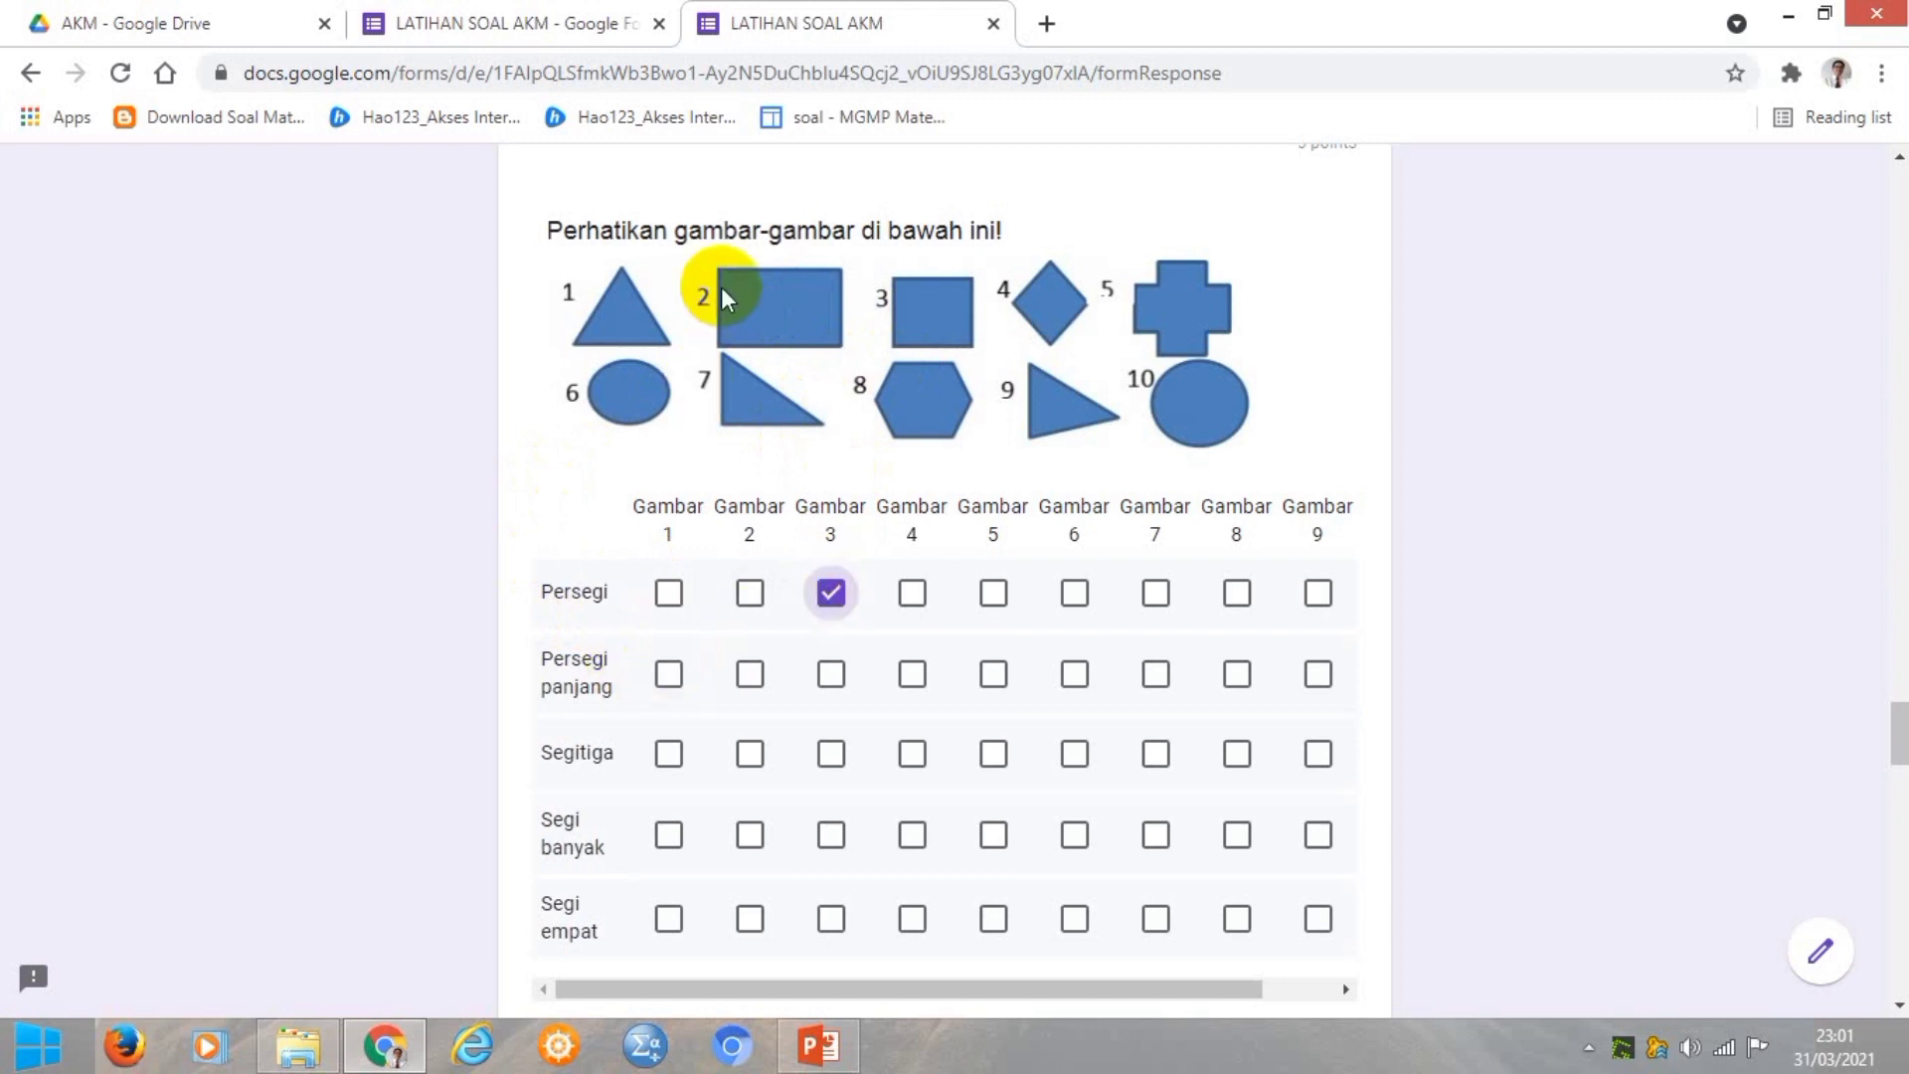
left_click(750, 674)
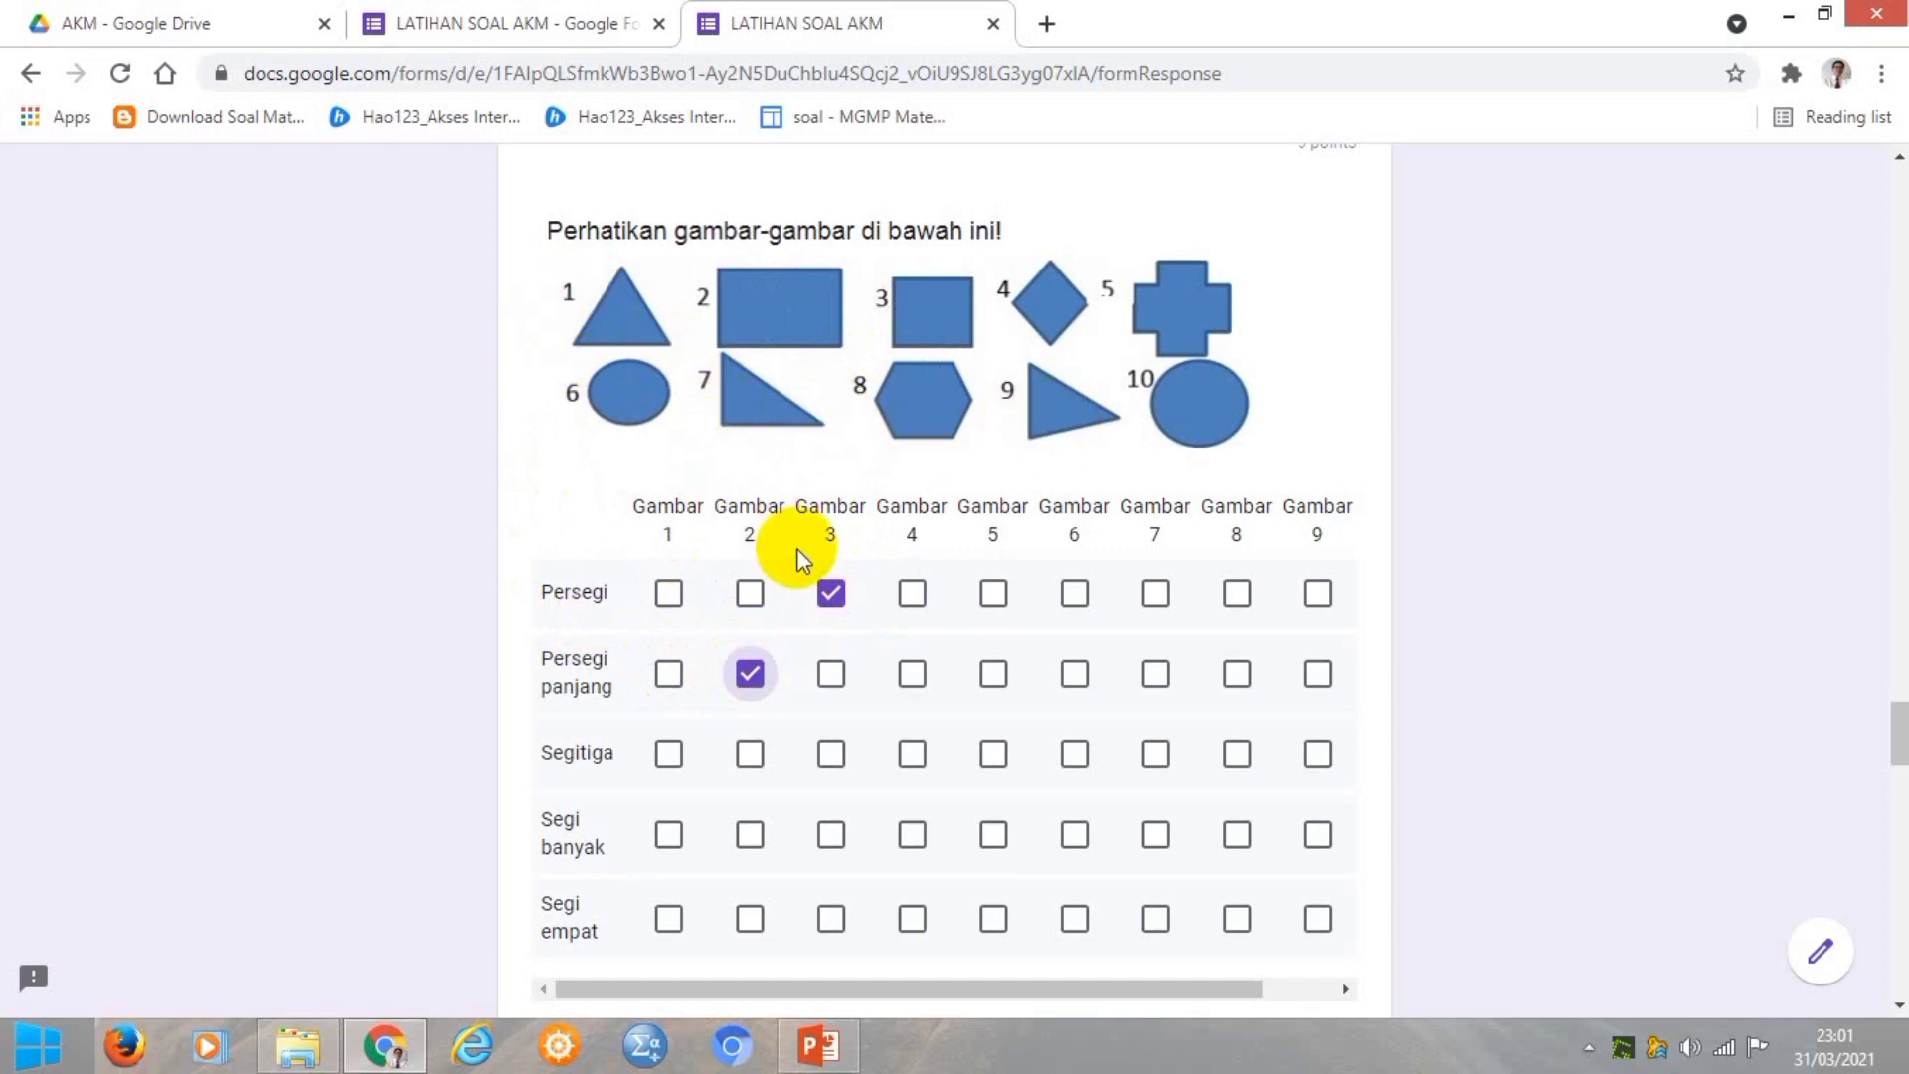
left_click(667, 754)
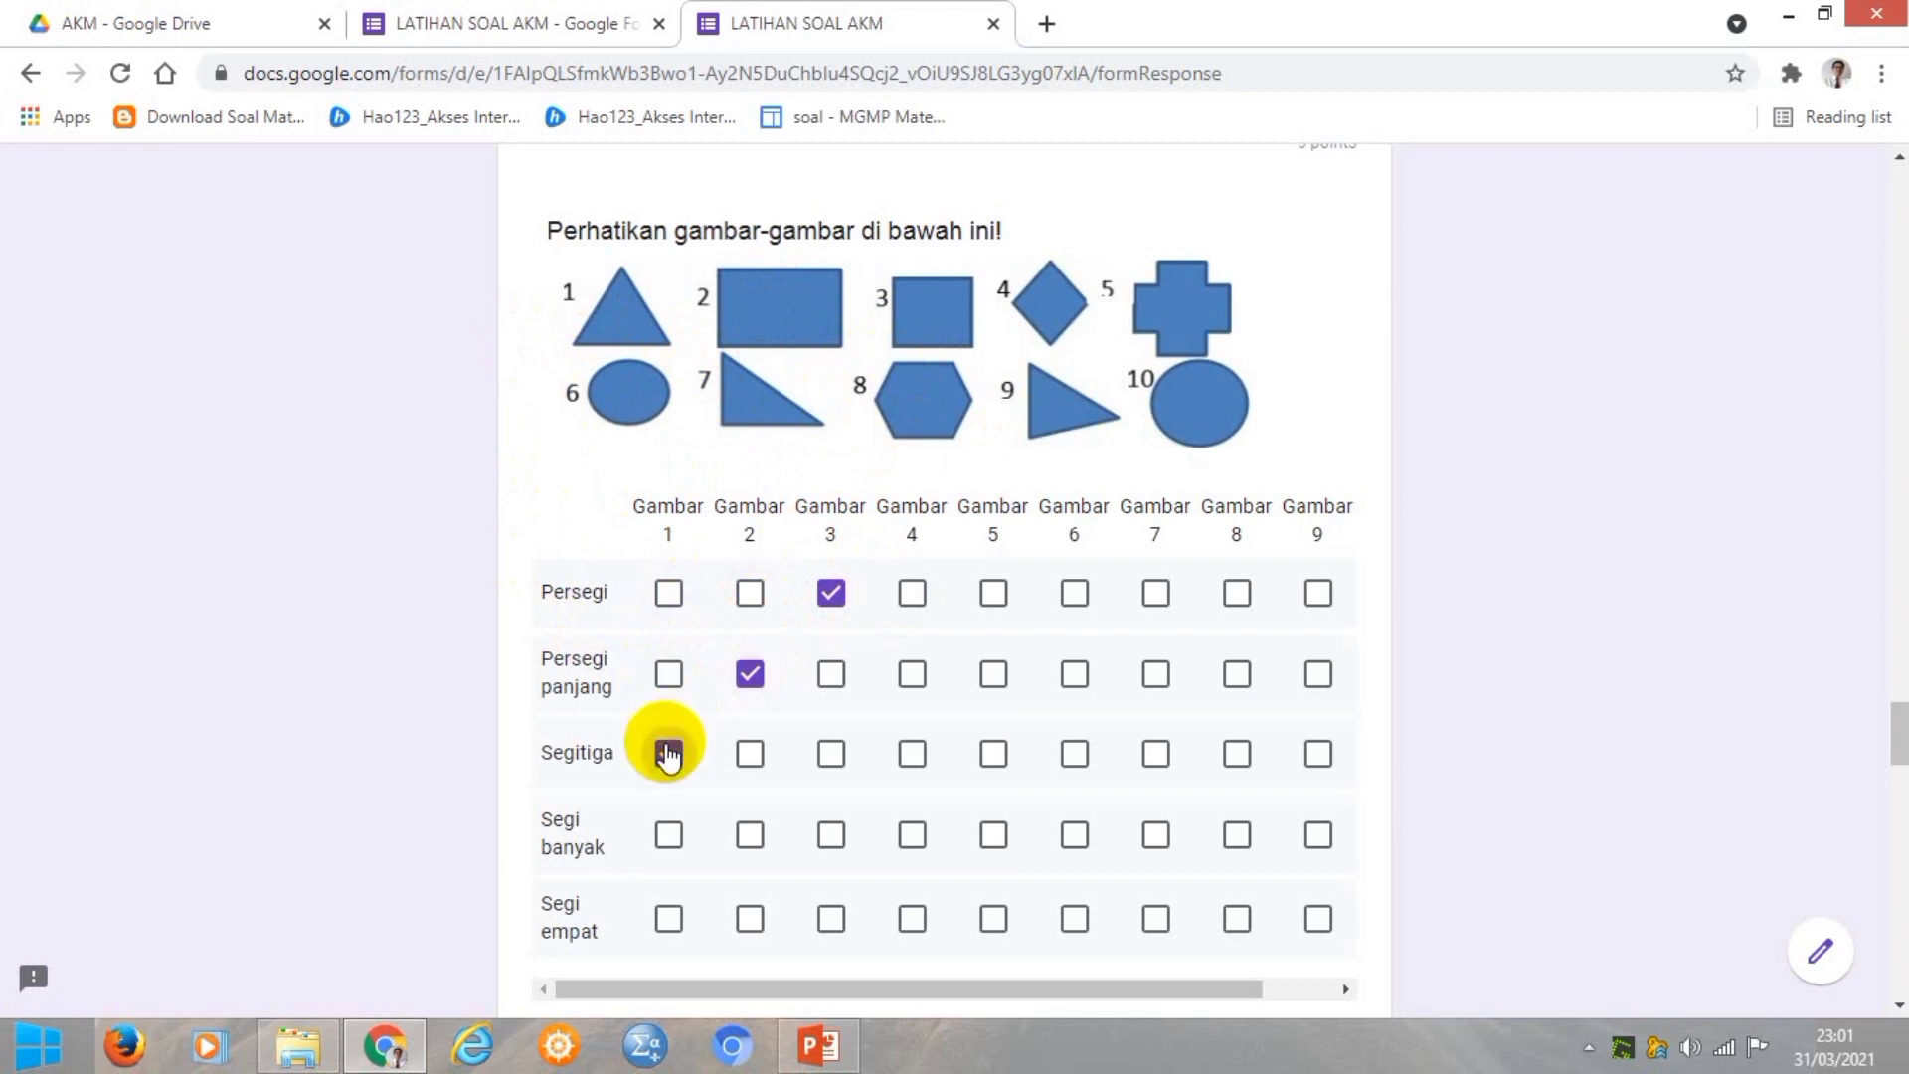
left_click(1153, 752)
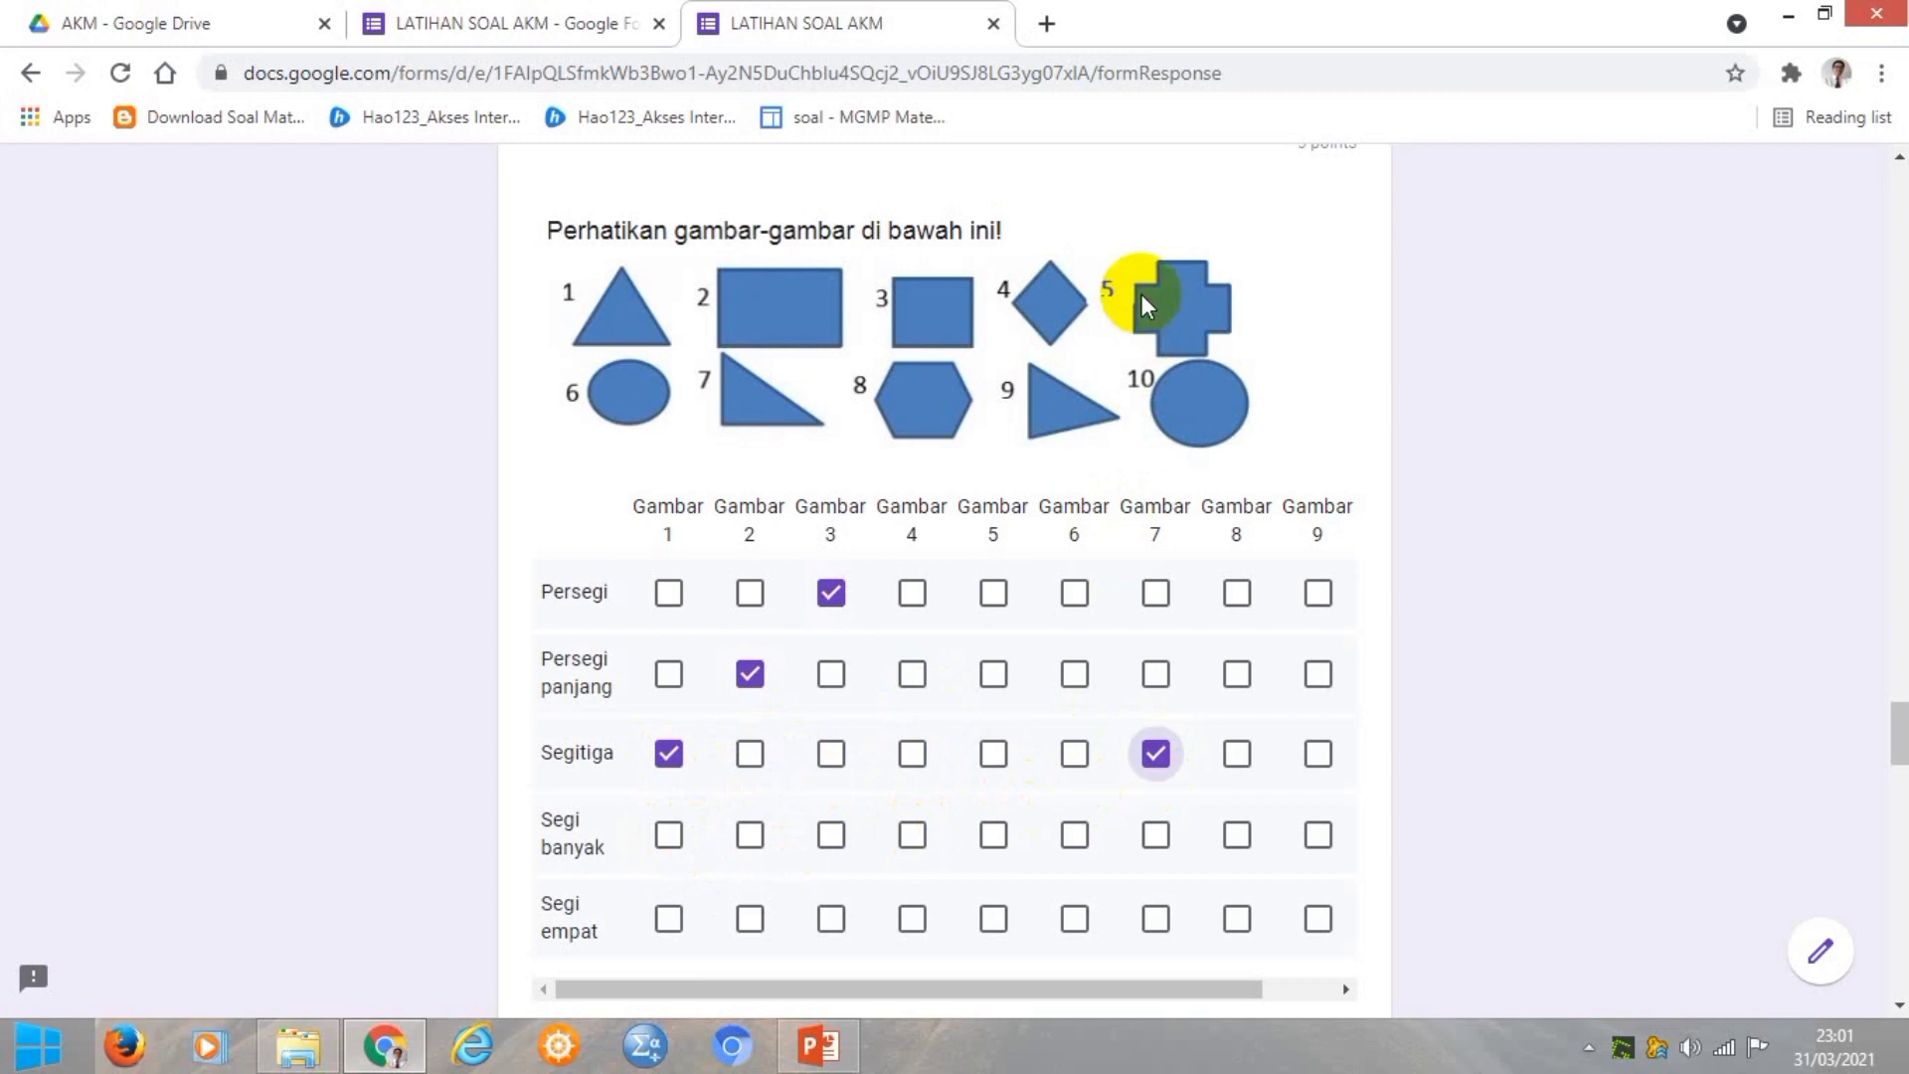
Tick Segi banyak–Gambar 5 and 8, and Segi empat–Gambar 2, 3 and 4.
left_click(993, 835)
left_click_drag(981, 988, 1090, 988)
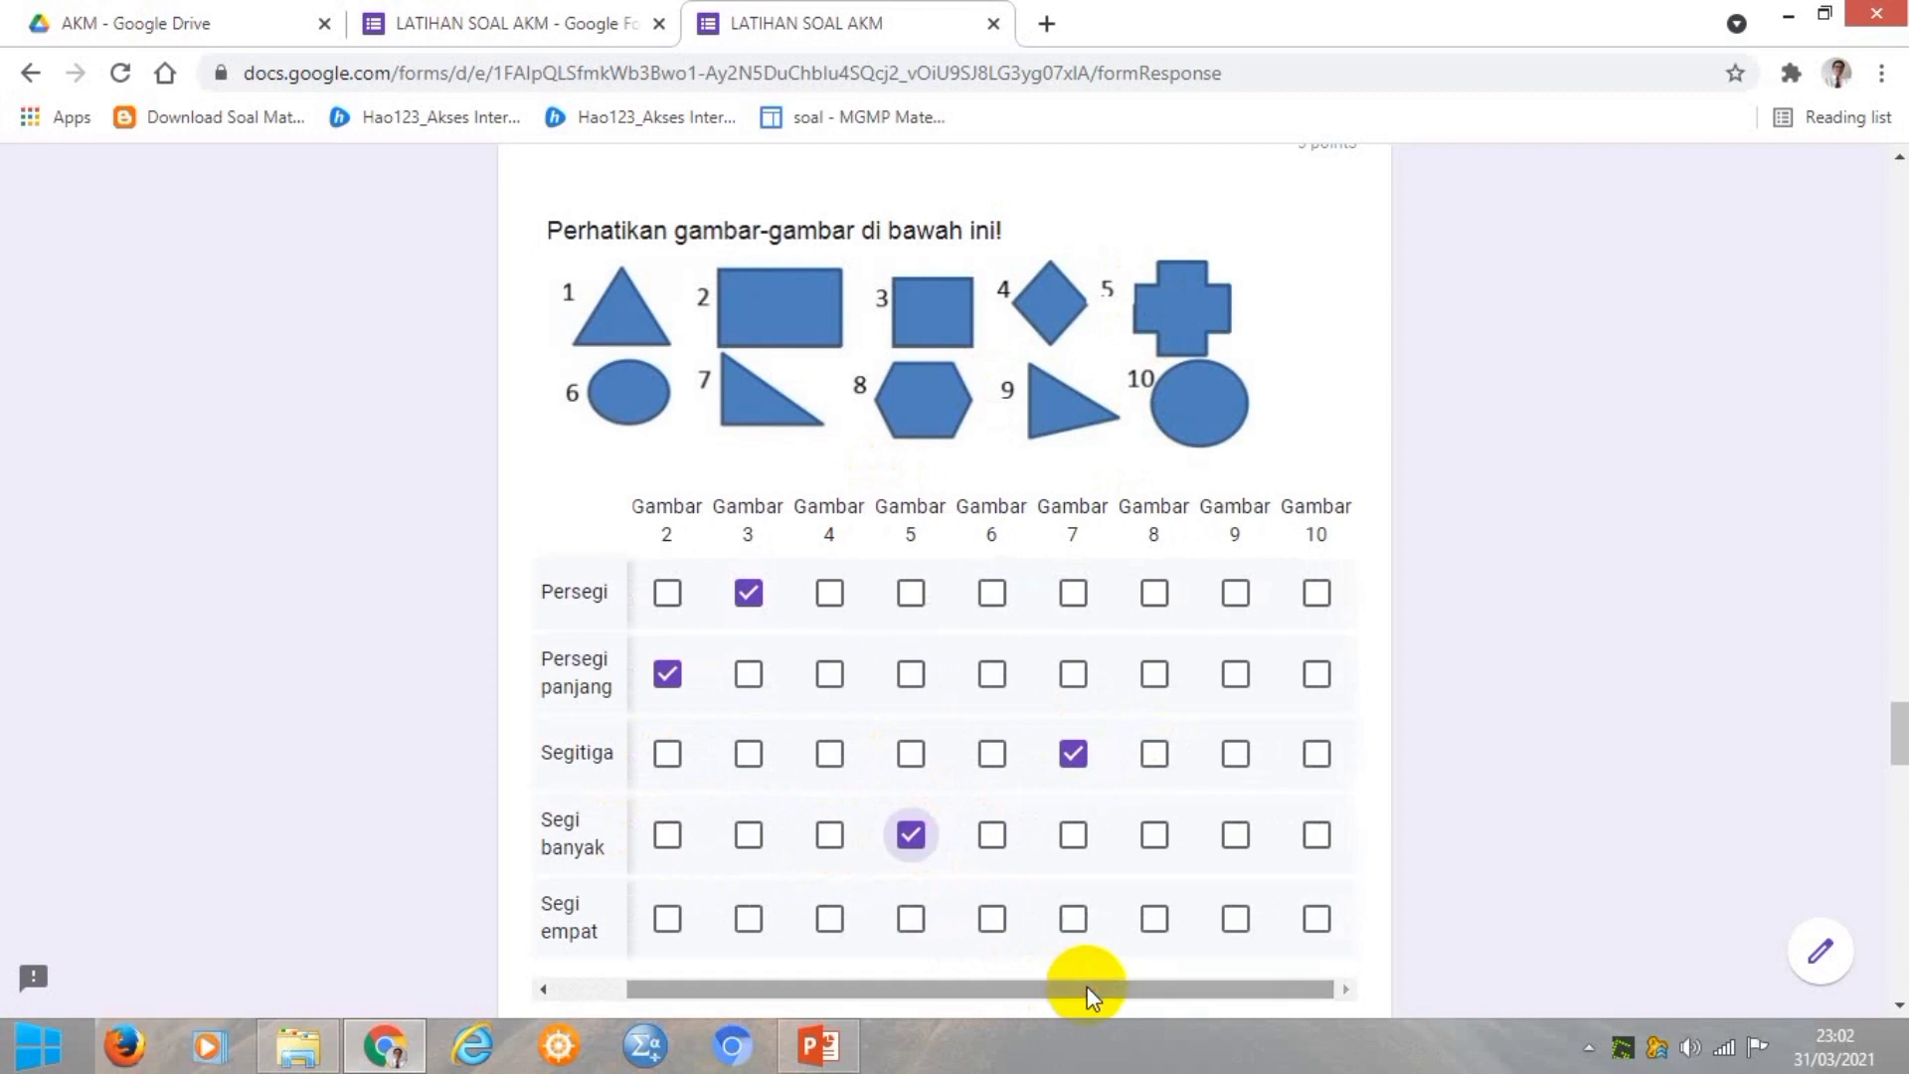
left_click(1148, 839)
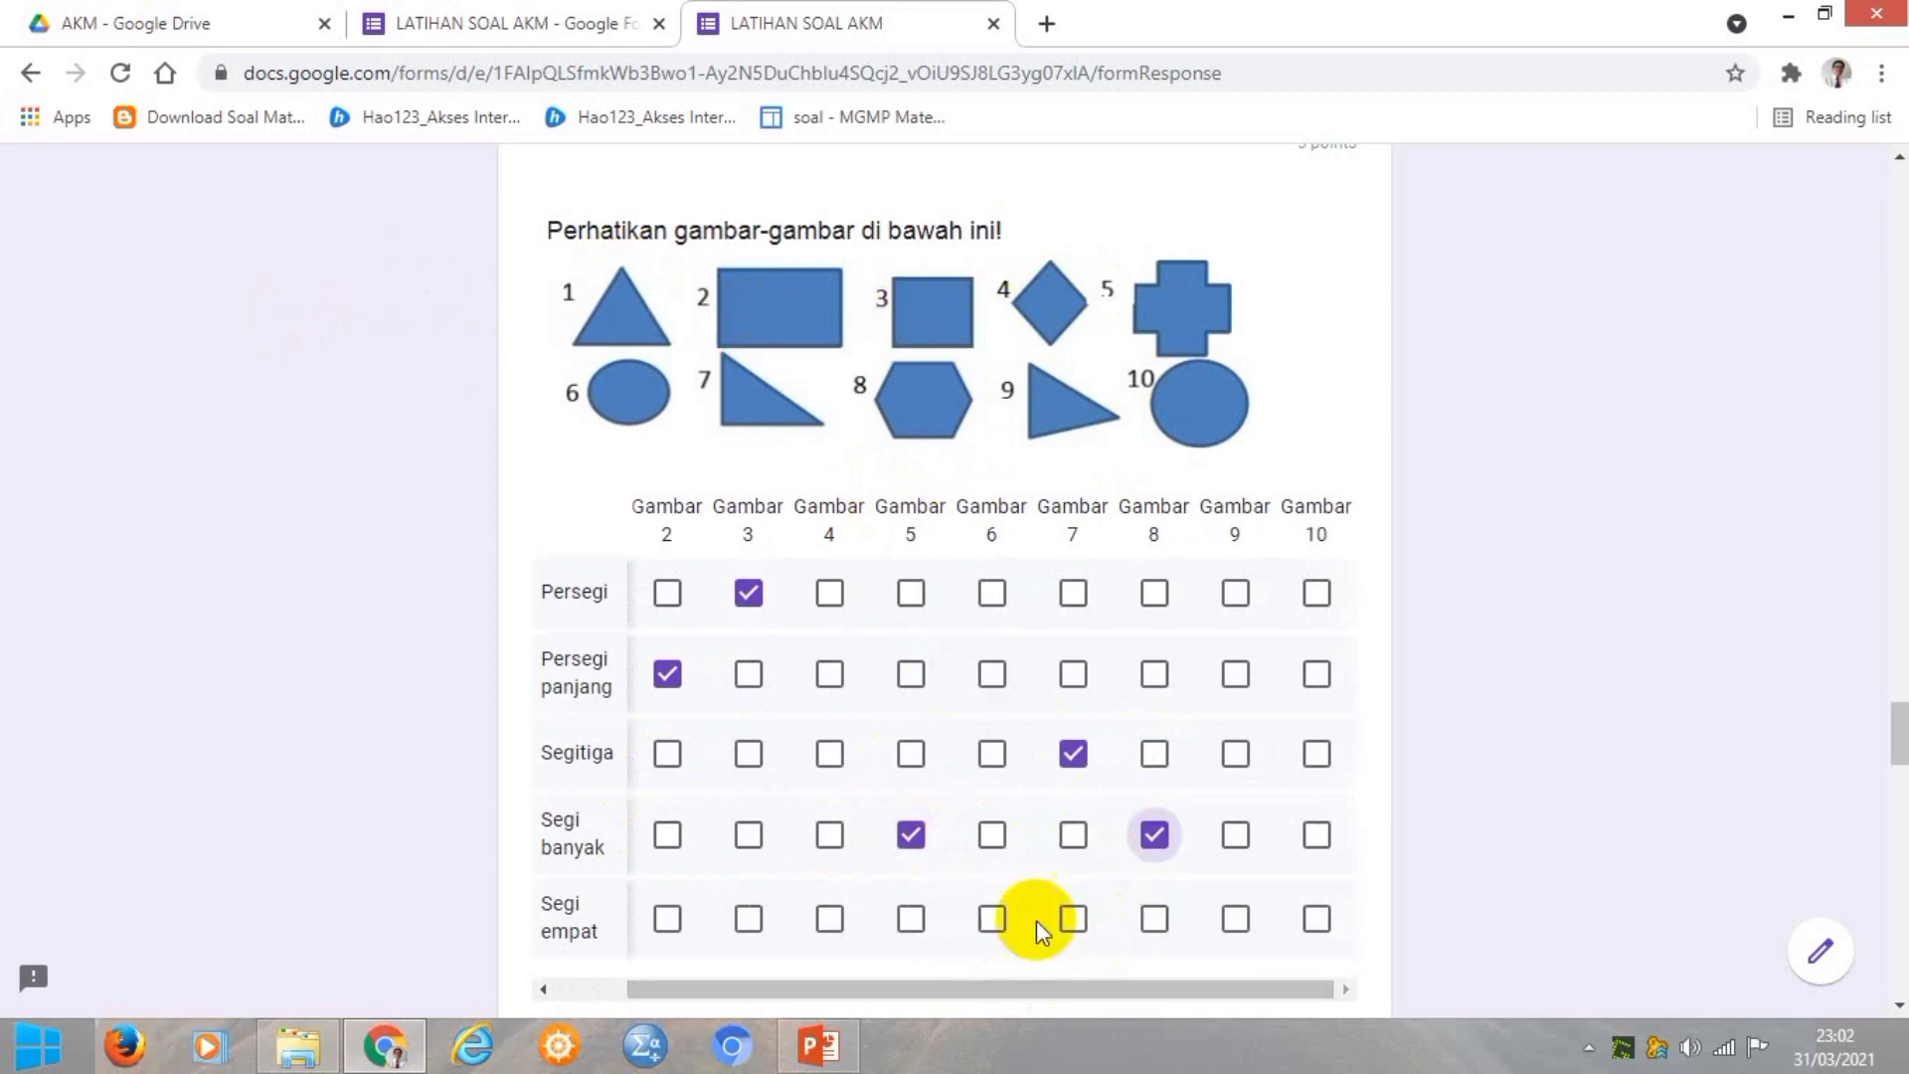
left_click_drag(1022, 988, 962, 990)
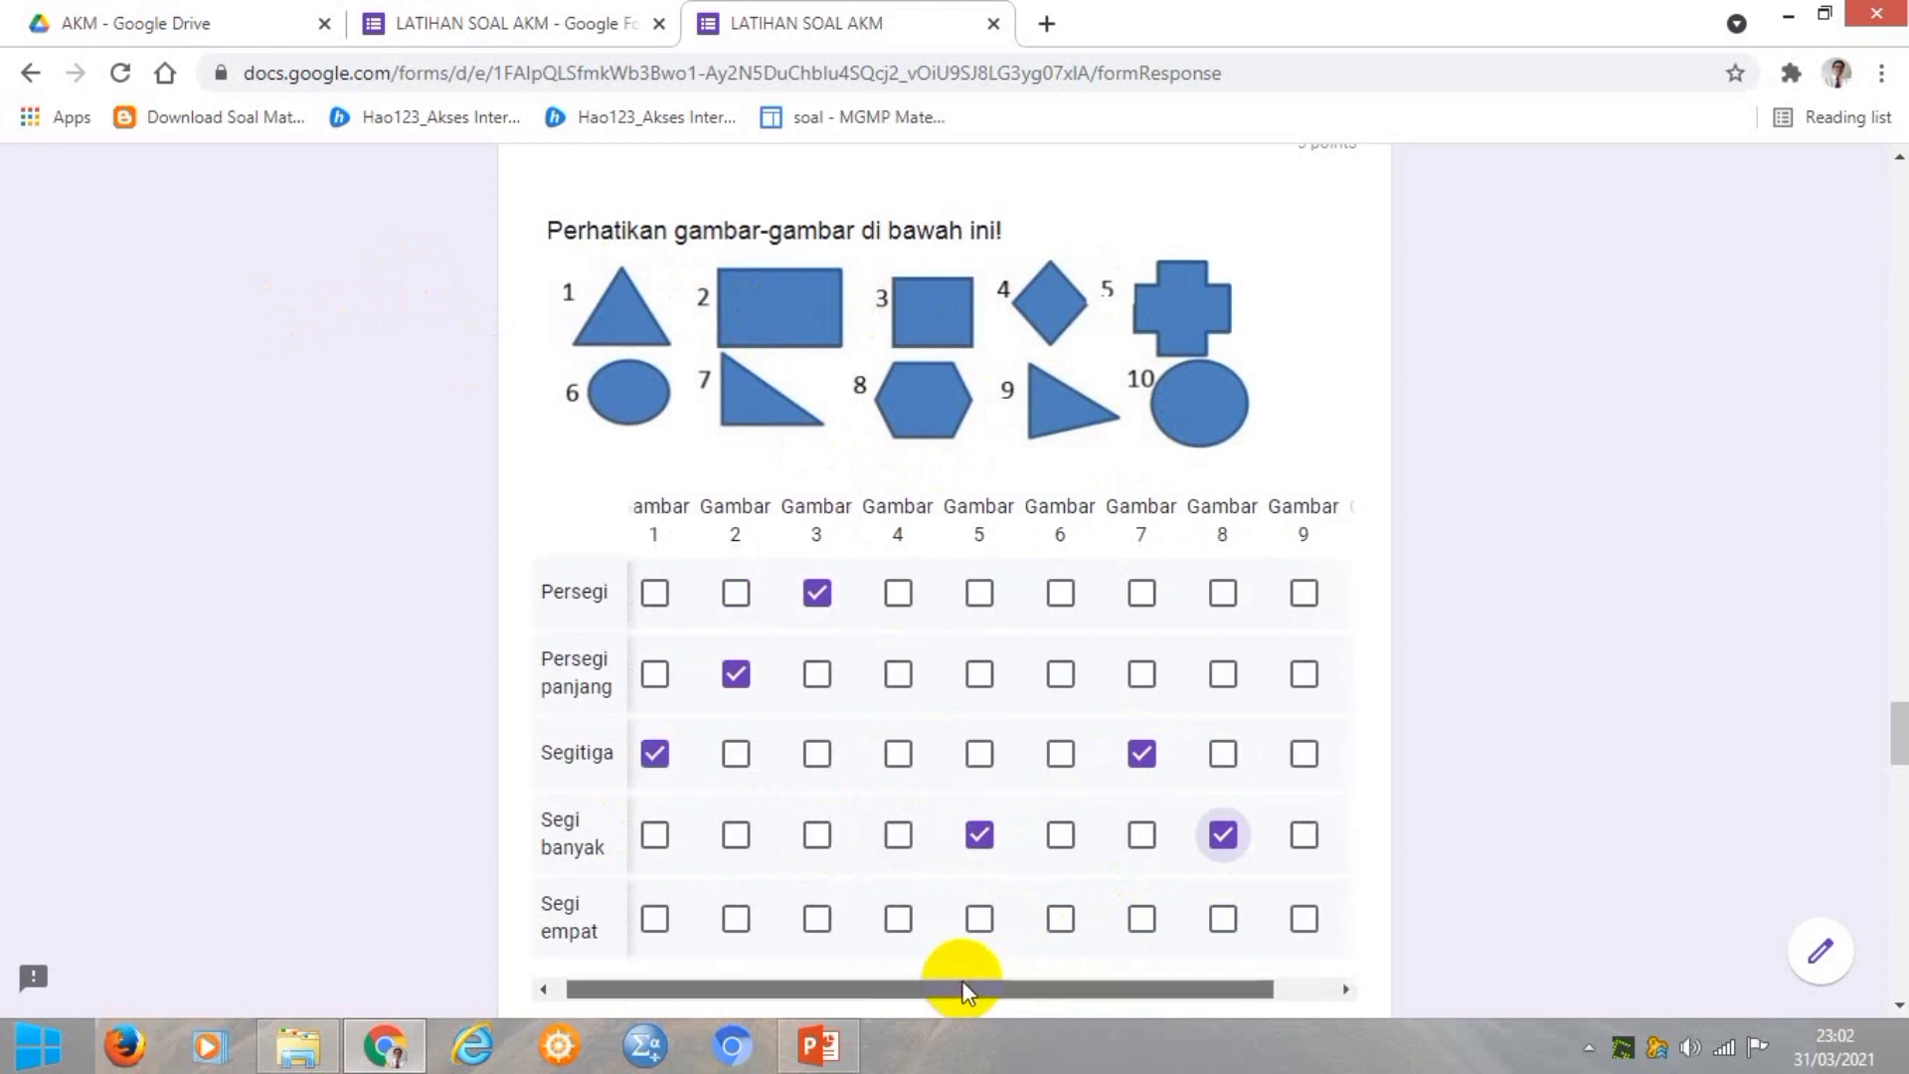
left_click(736, 919)
left_click(815, 920)
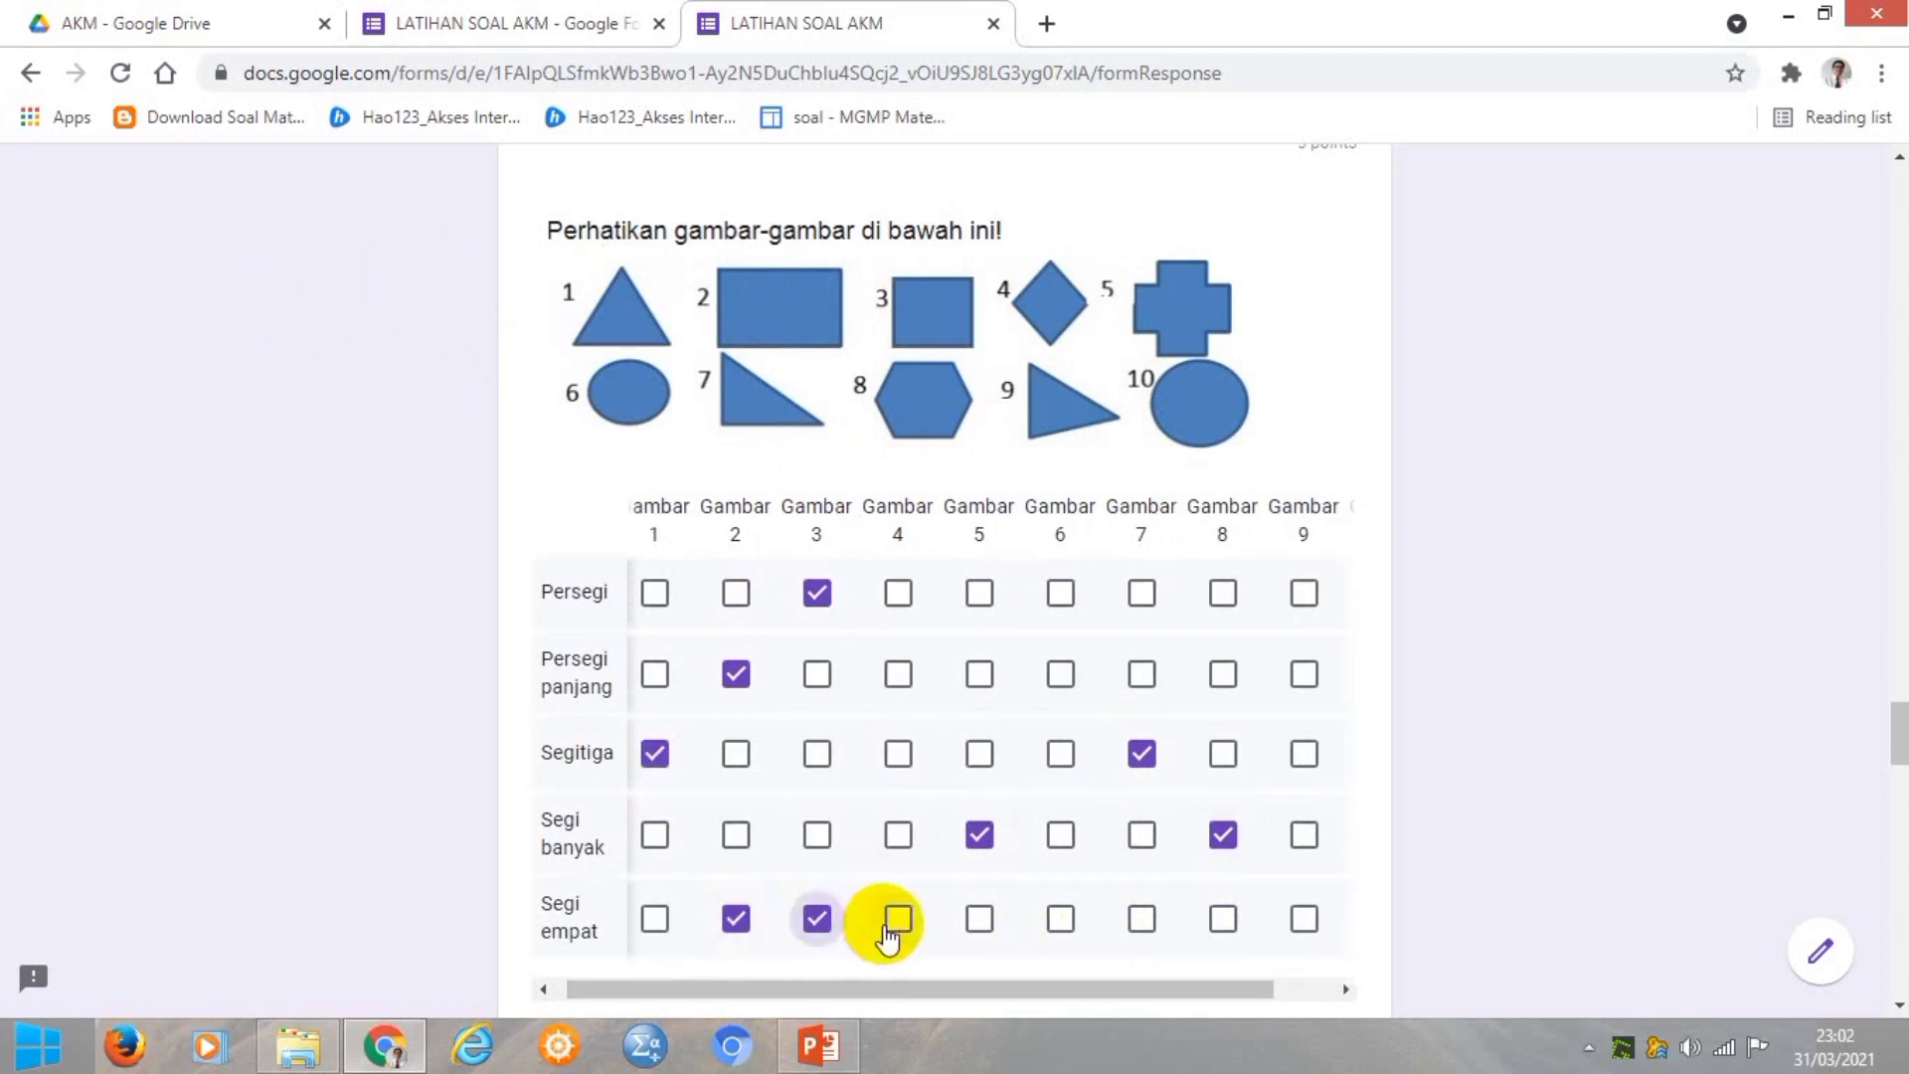
left_click(897, 916)
Answer the food-chain question with PRODUSEN.
scroll(855, 833, "down", 7)
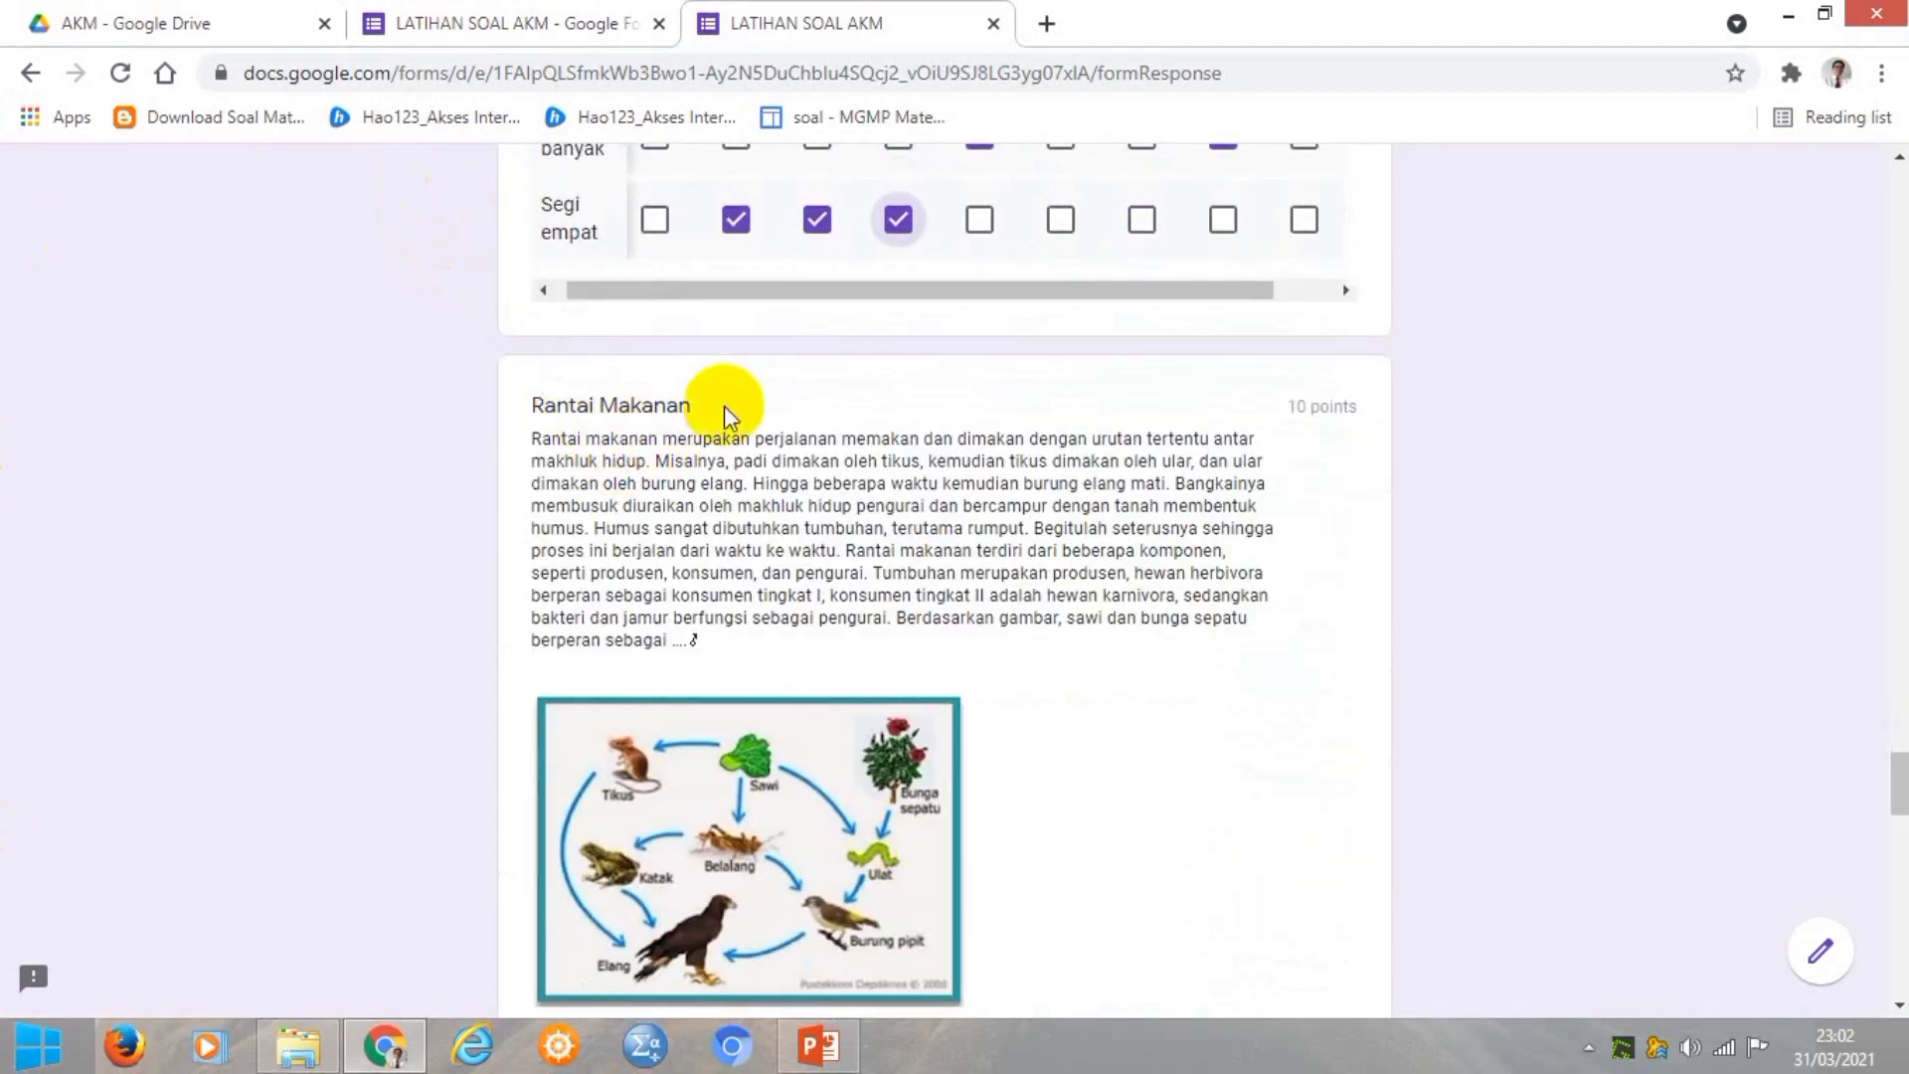
scroll(885, 537, "down", 1)
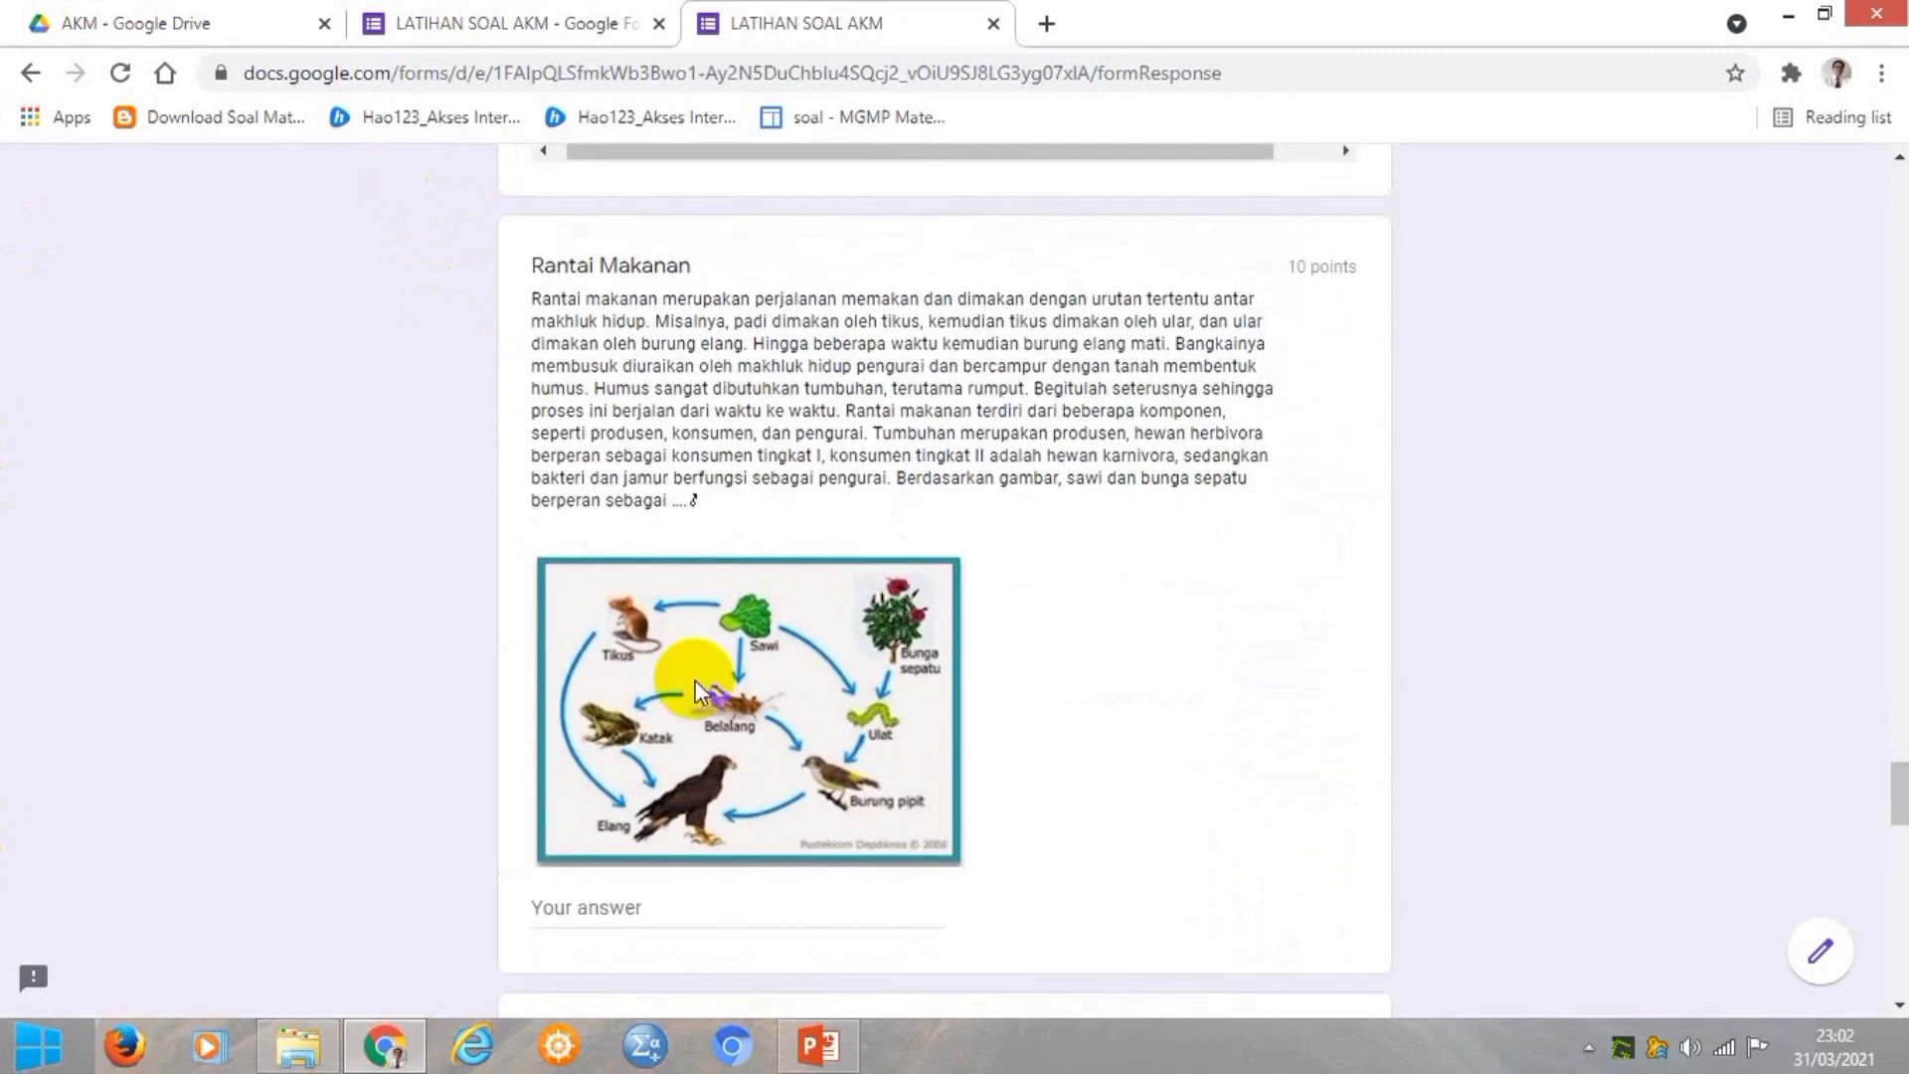
scroll(661, 597, "down", 1)
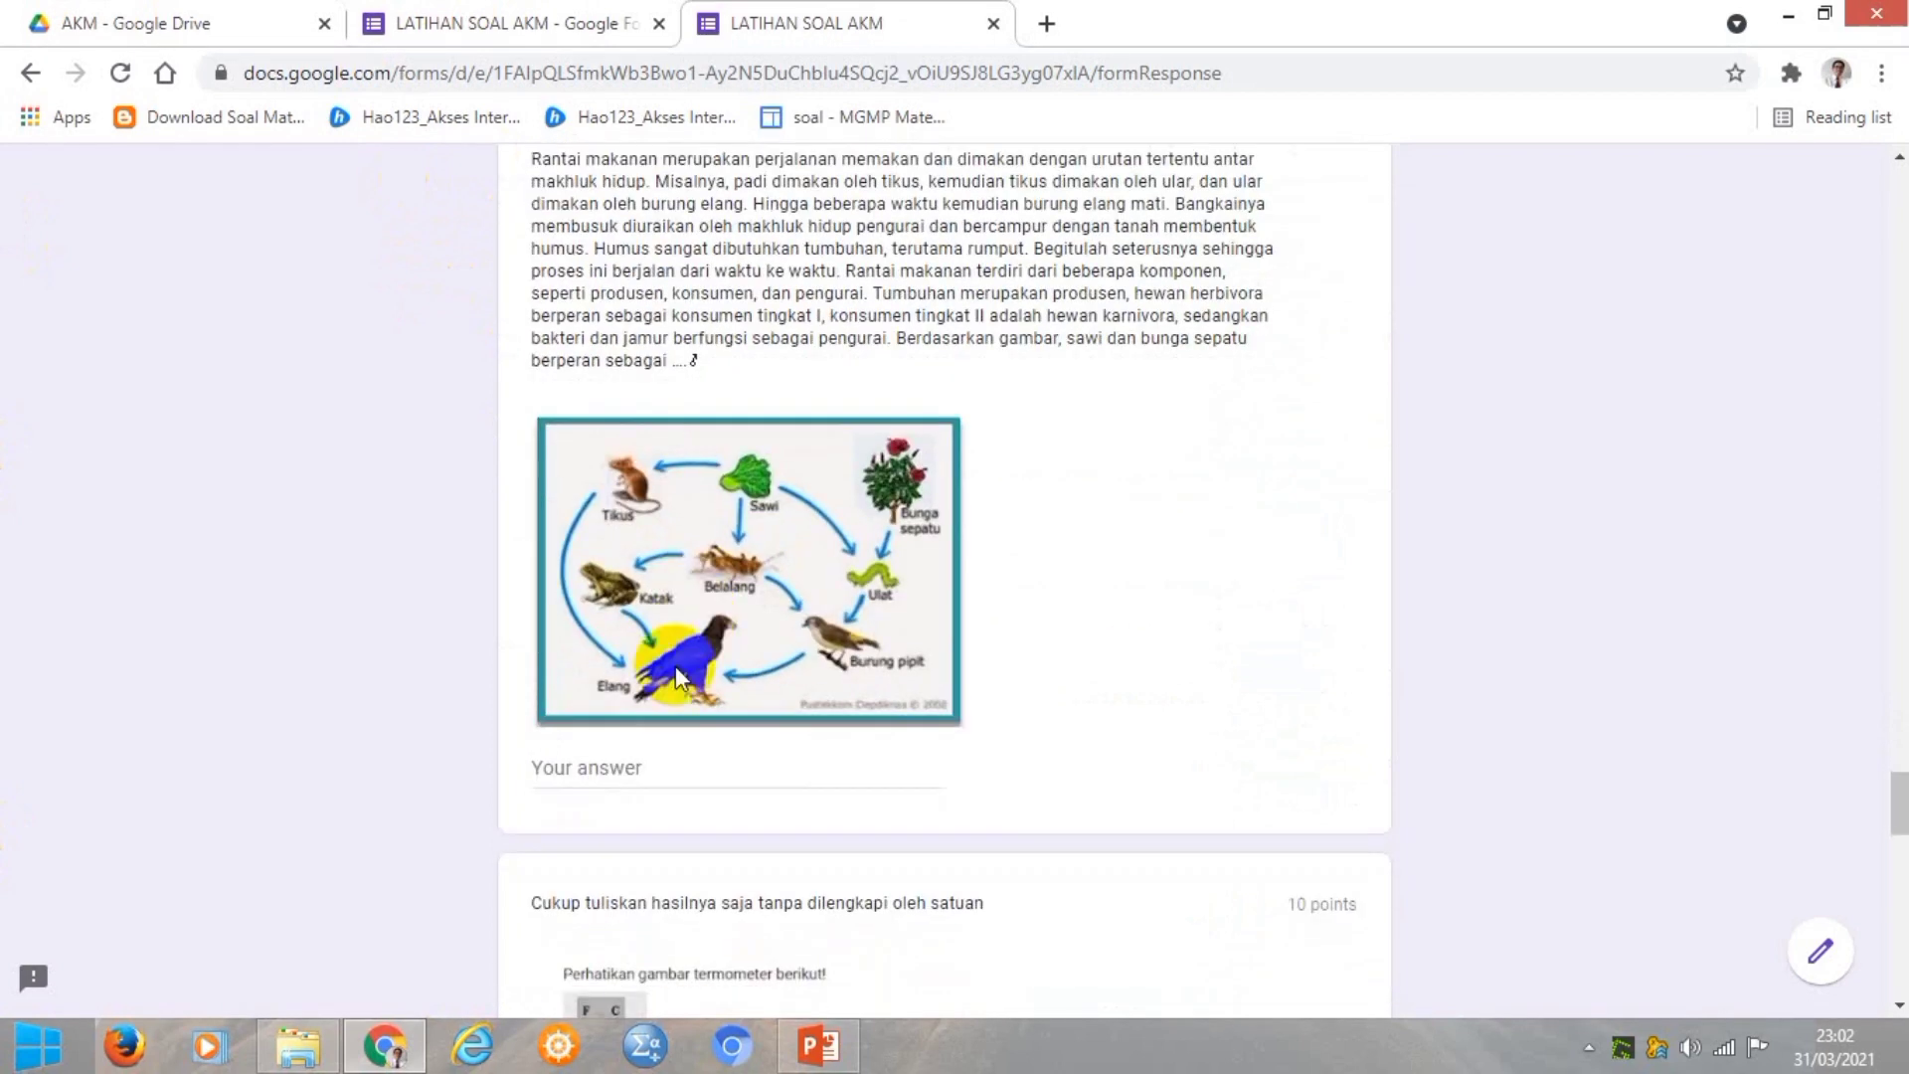
left_click(586, 766)
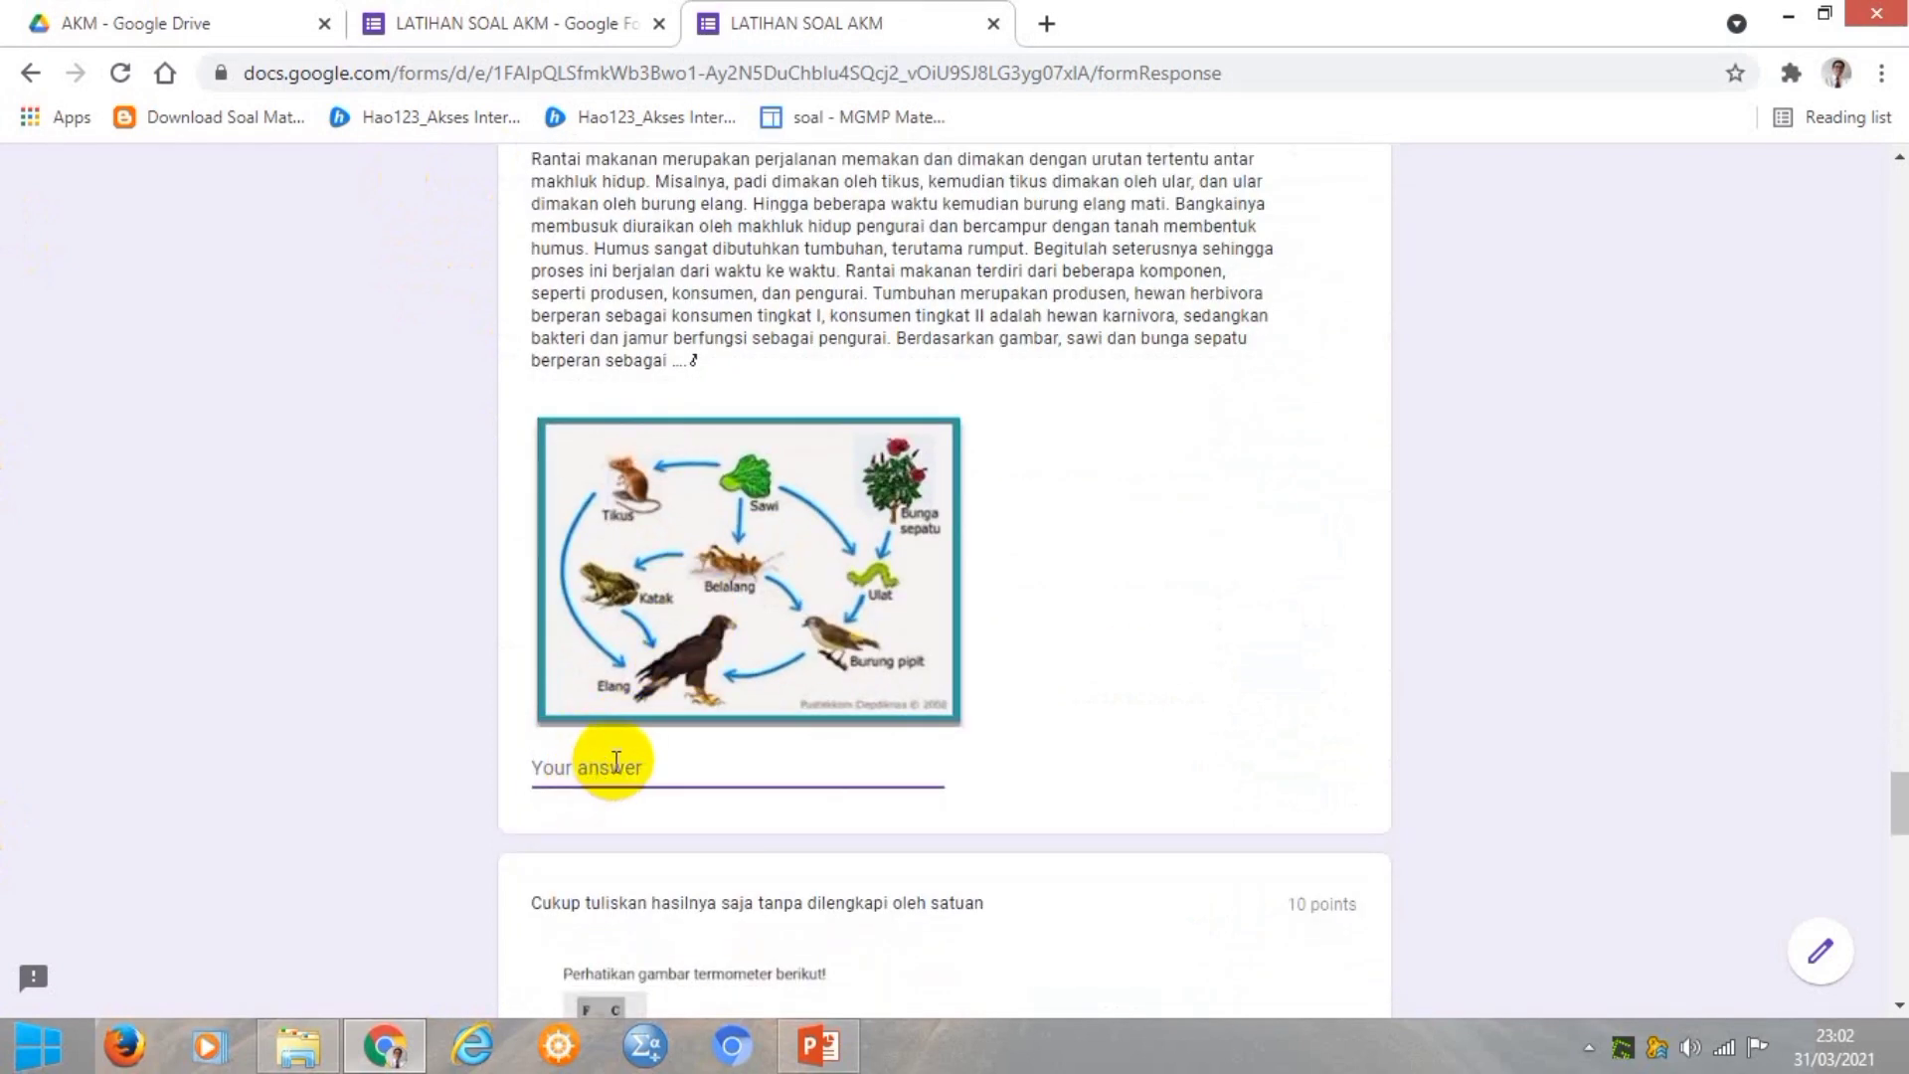
type("PRODUSEN")
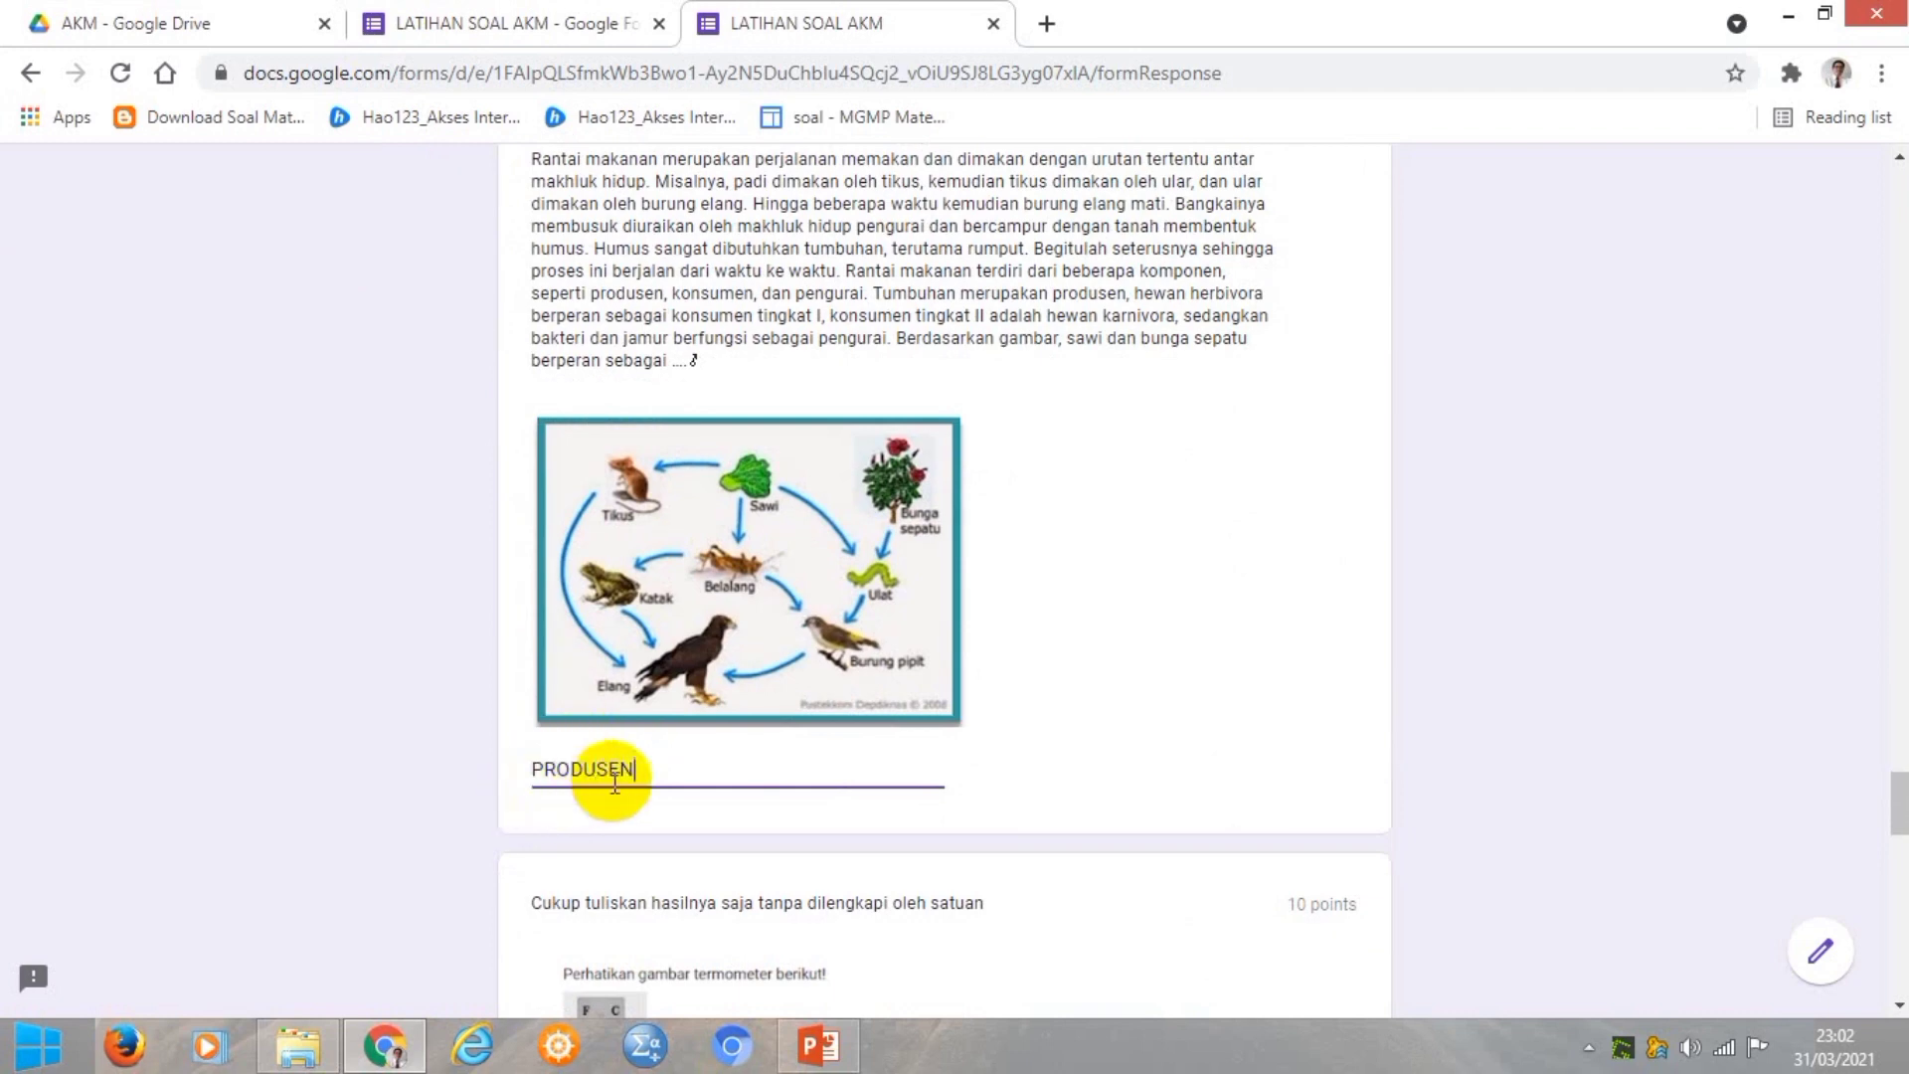
Enter 11 as the thermometer temperature-drop answer.
scroll(728, 778, "down", 5)
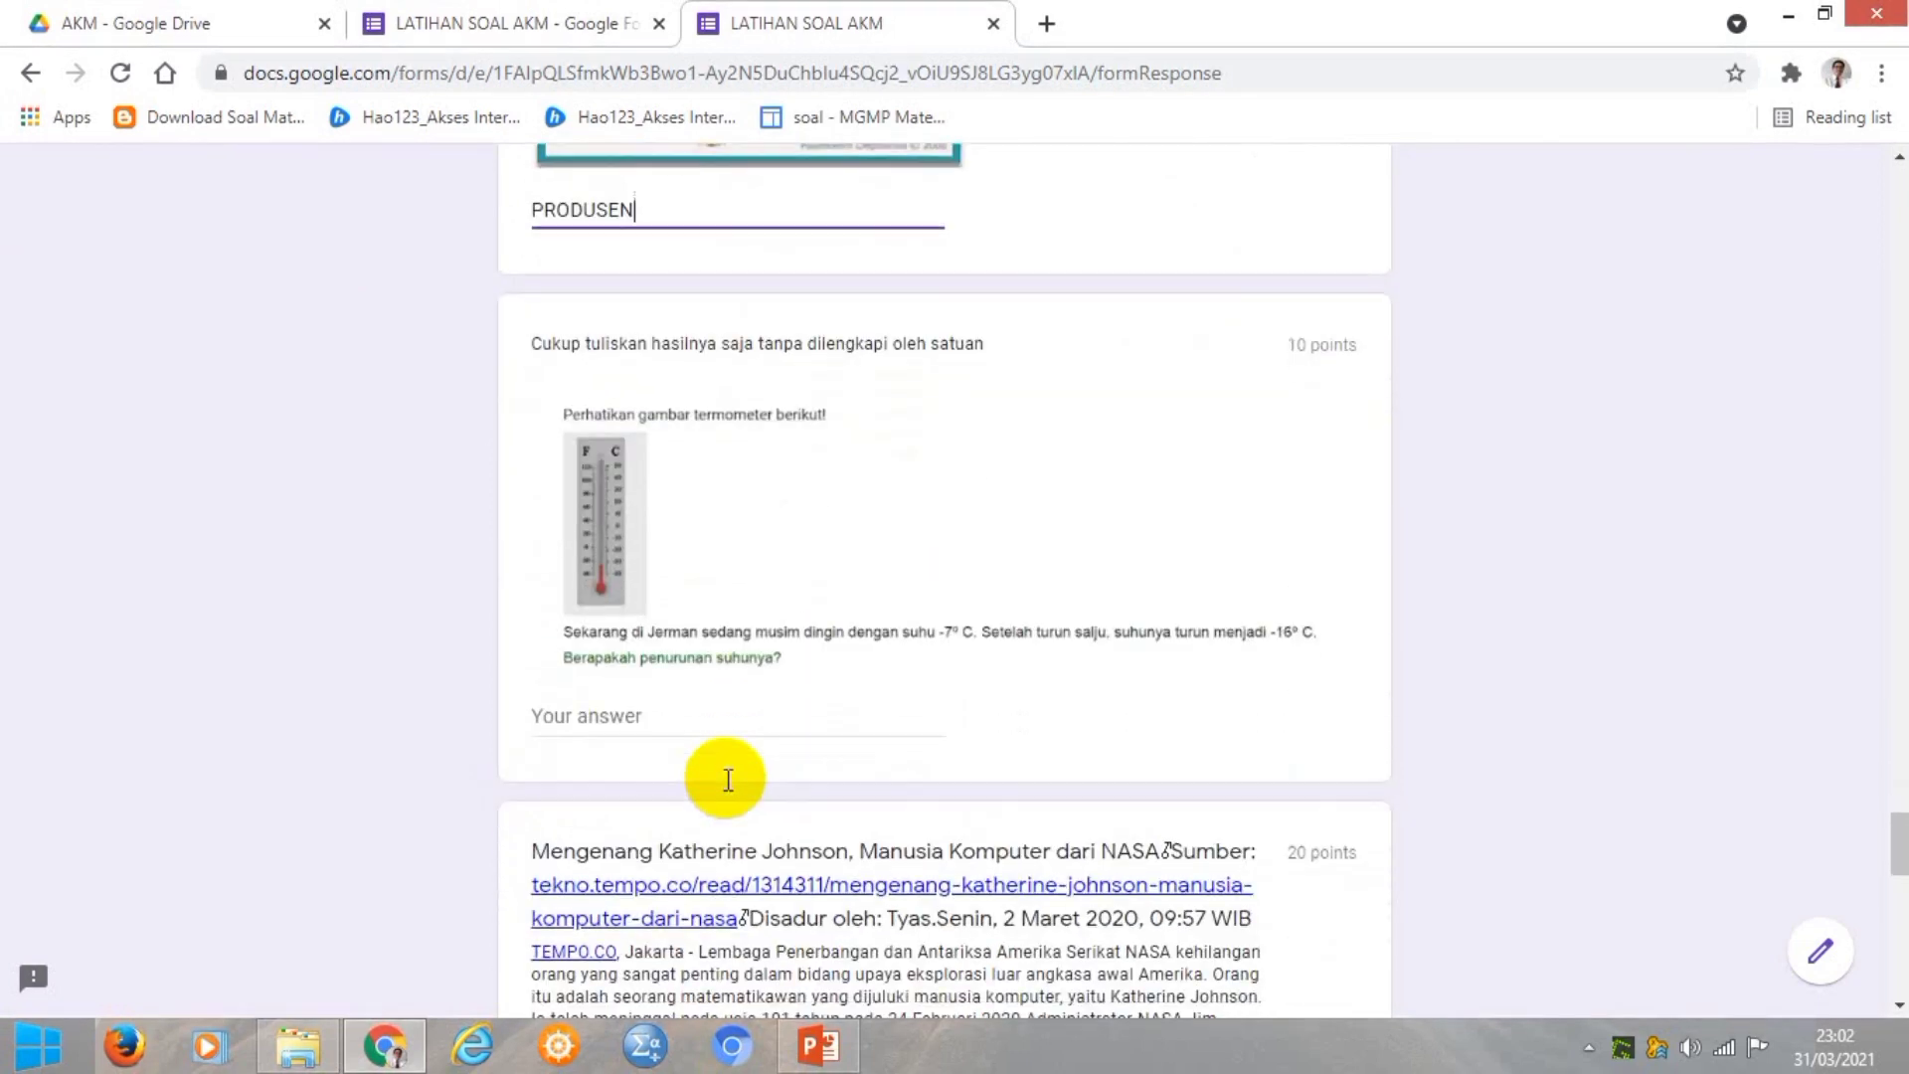
left_click(611, 723)
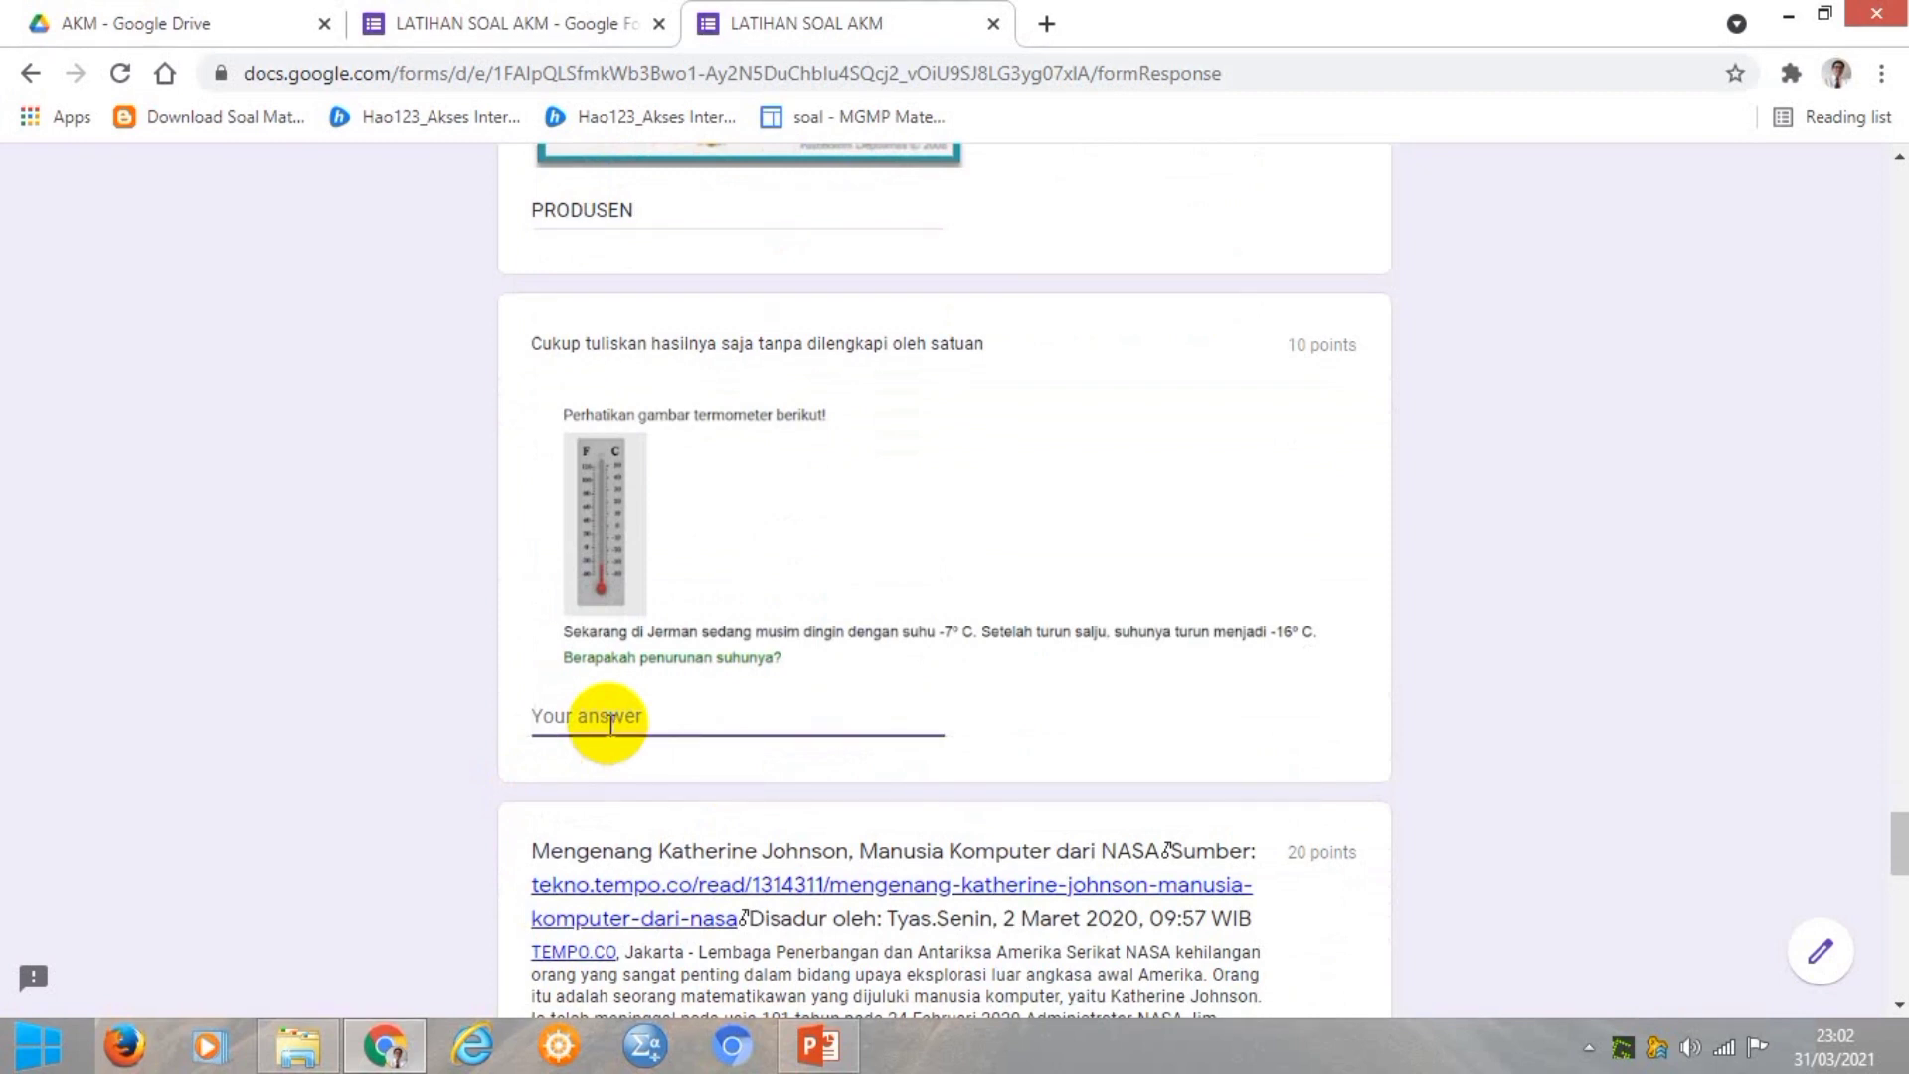
type("11")
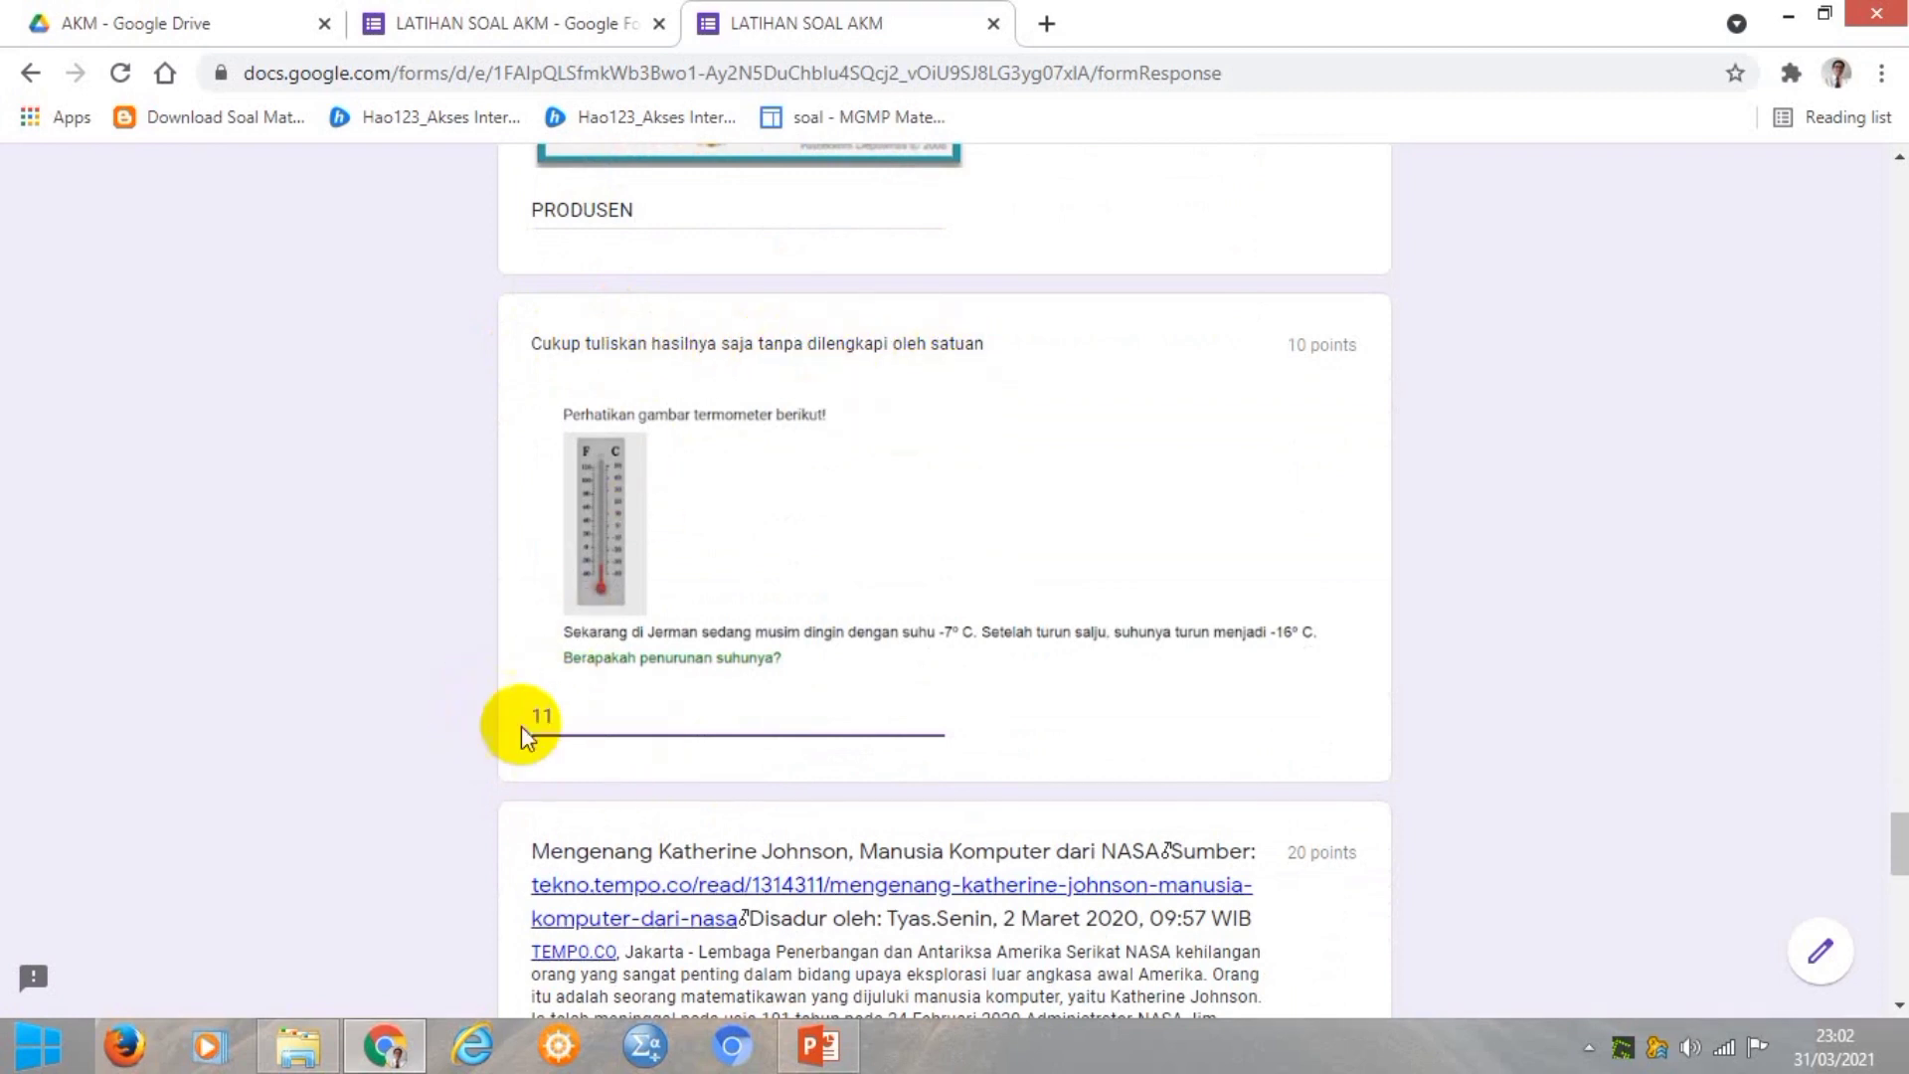
scroll(813, 757, "down", 5)
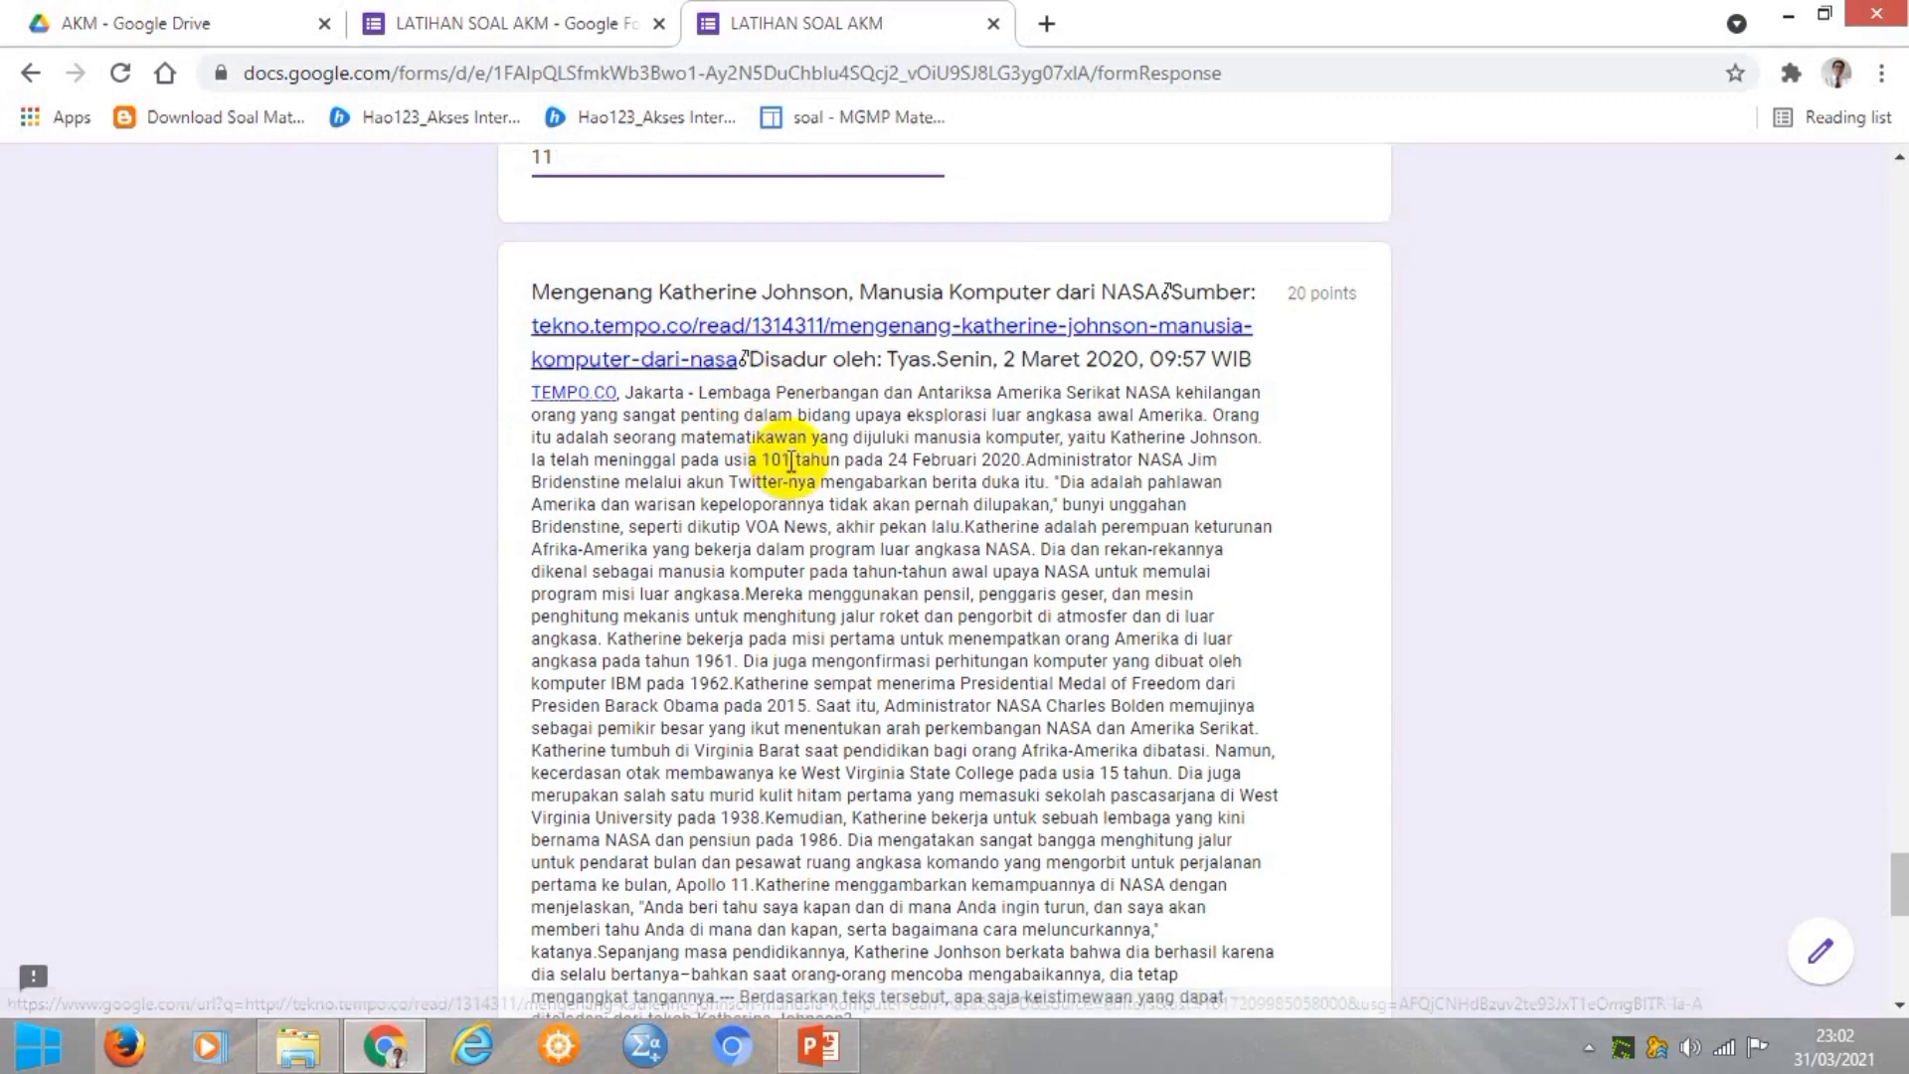
scroll(792, 462, "down", 6)
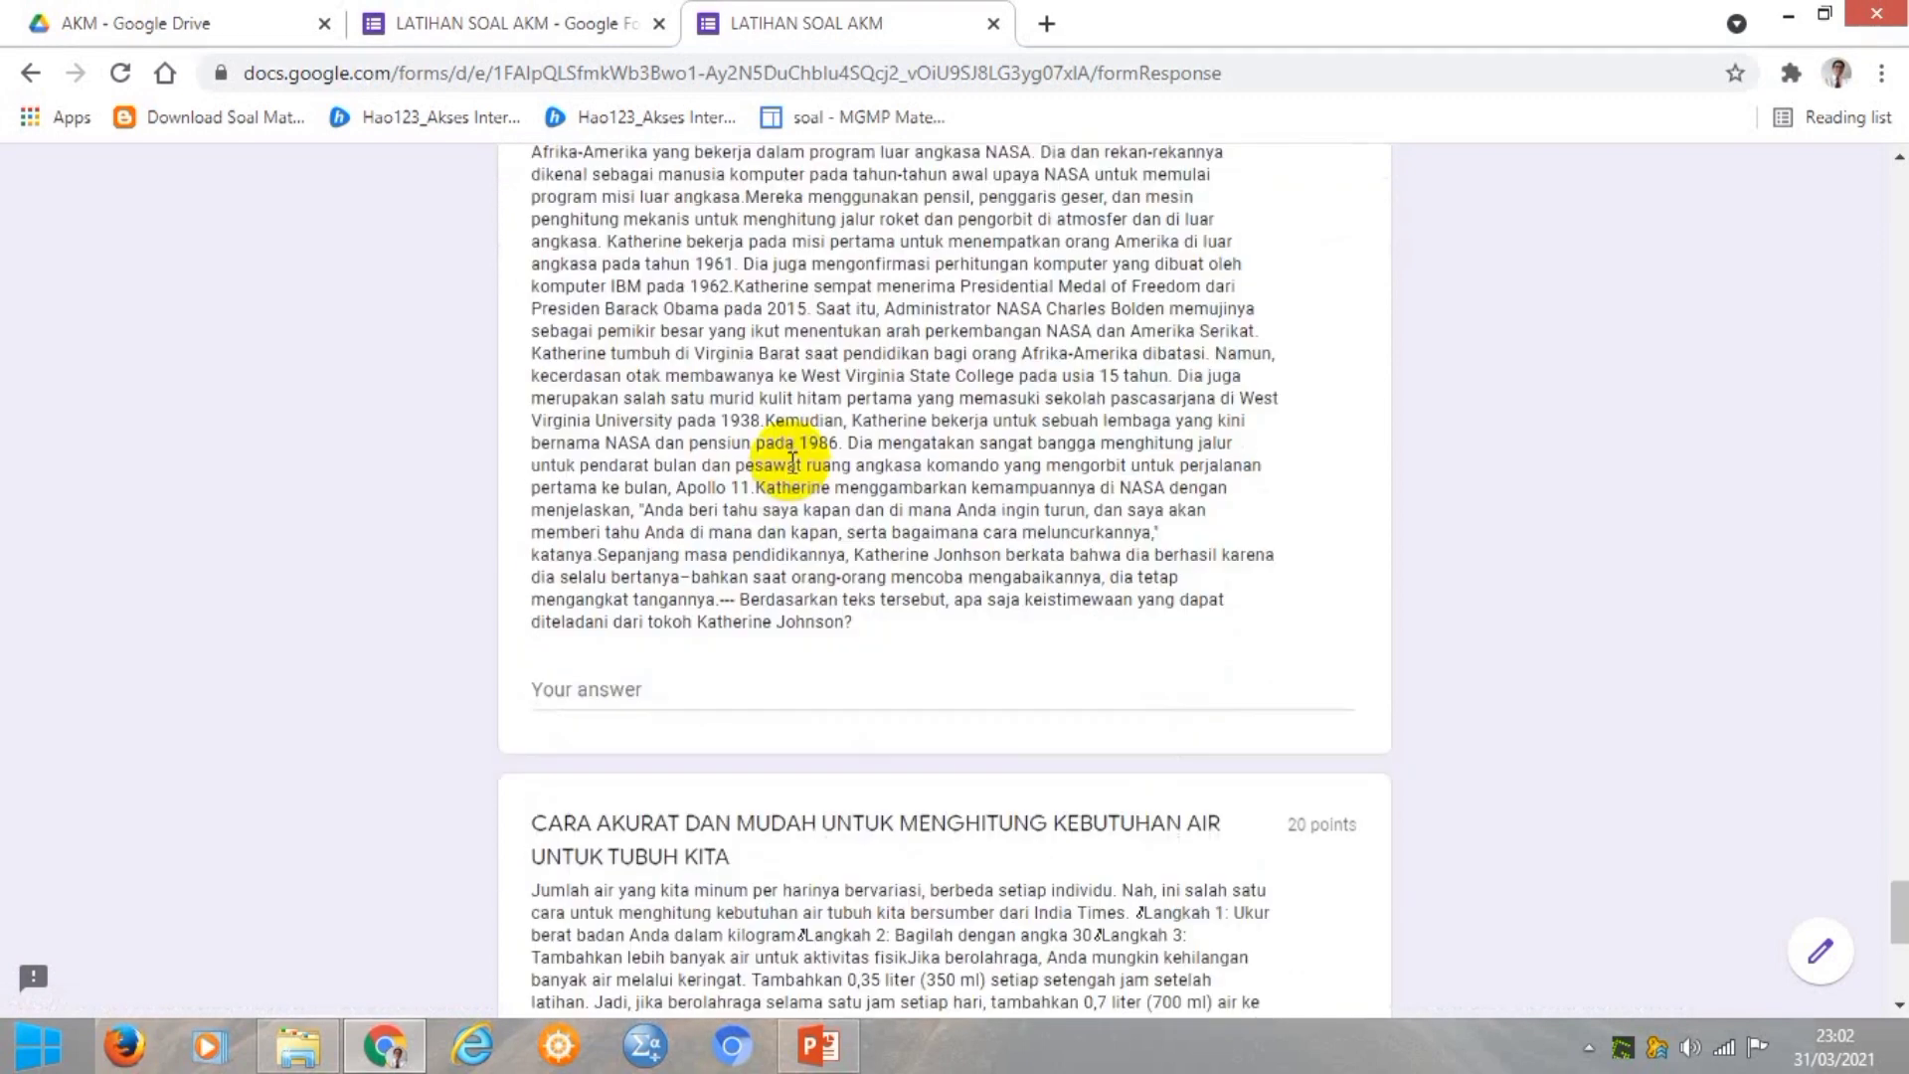
scroll(792, 463, "down", 2)
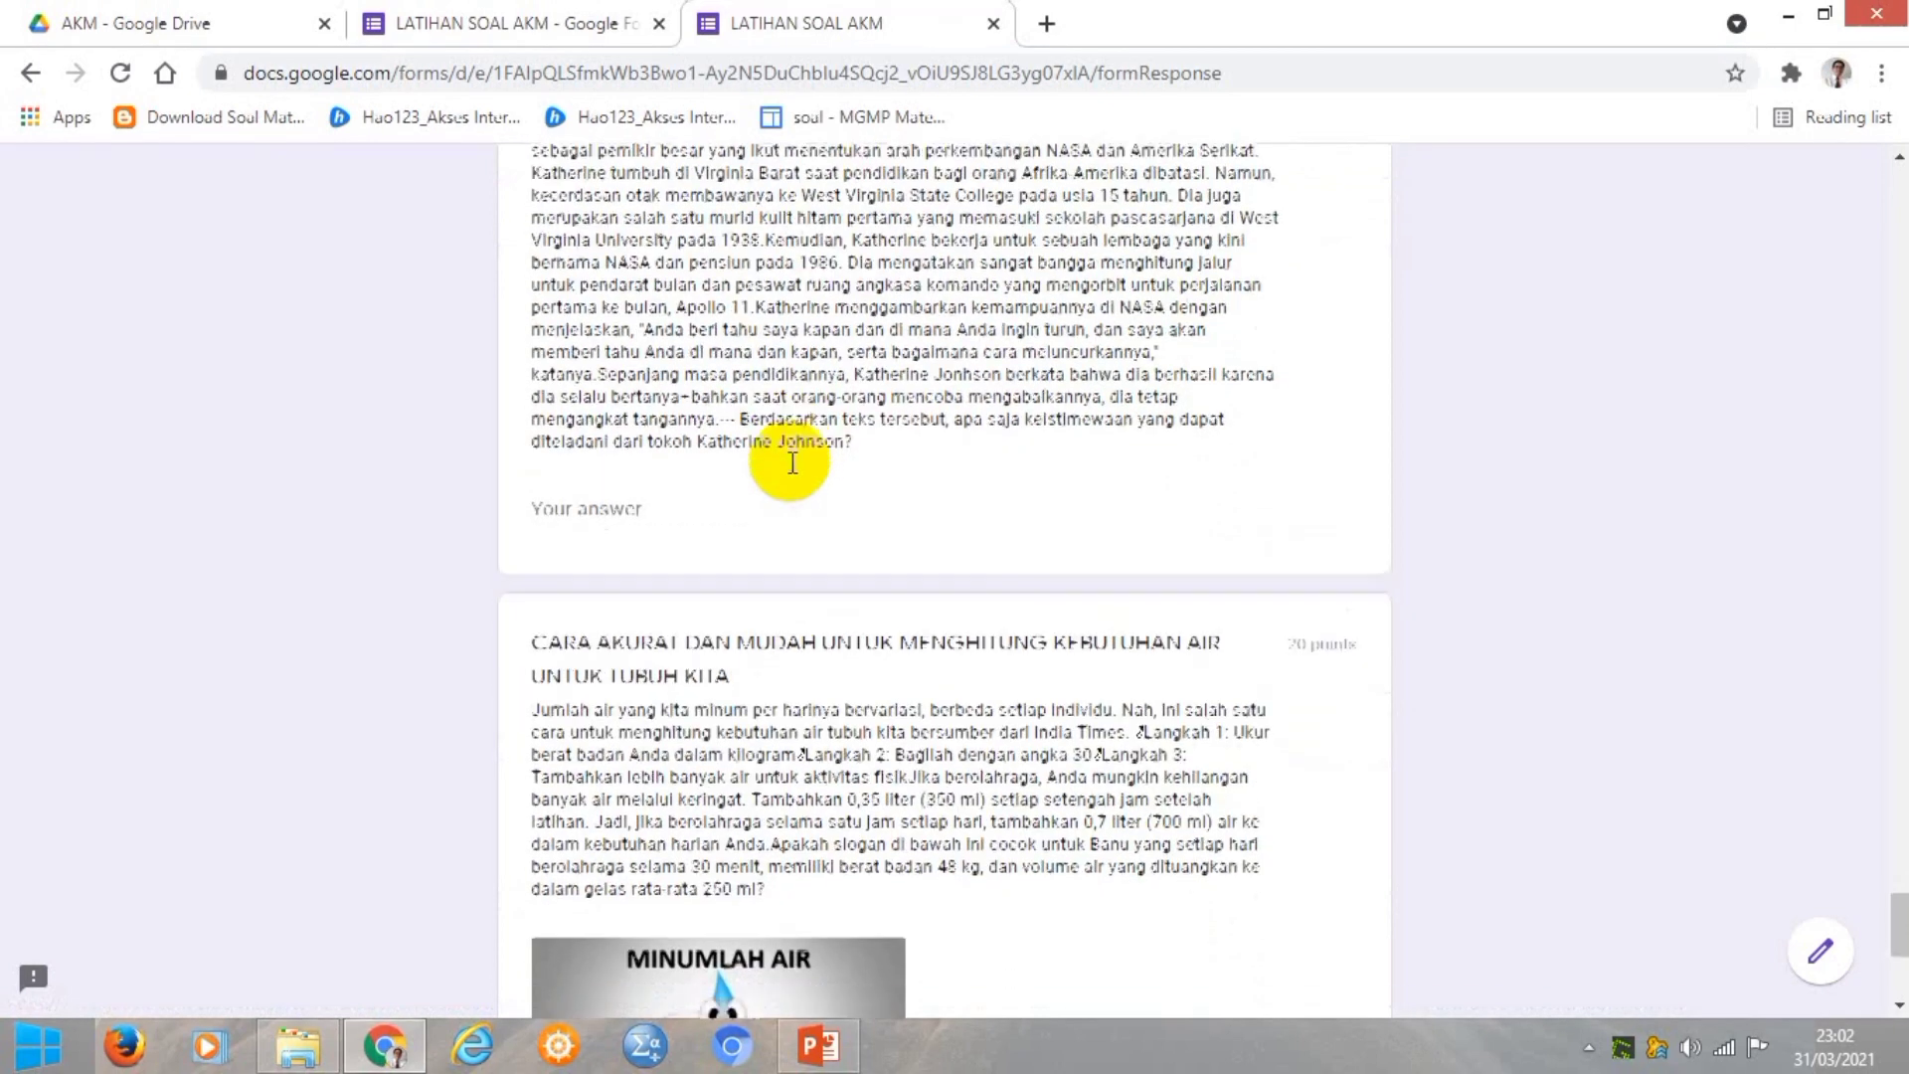
Write 'Dia bersemangat dan pantang menyerah ....' as the Katherine Johnson essay answer.
left_click(635, 379)
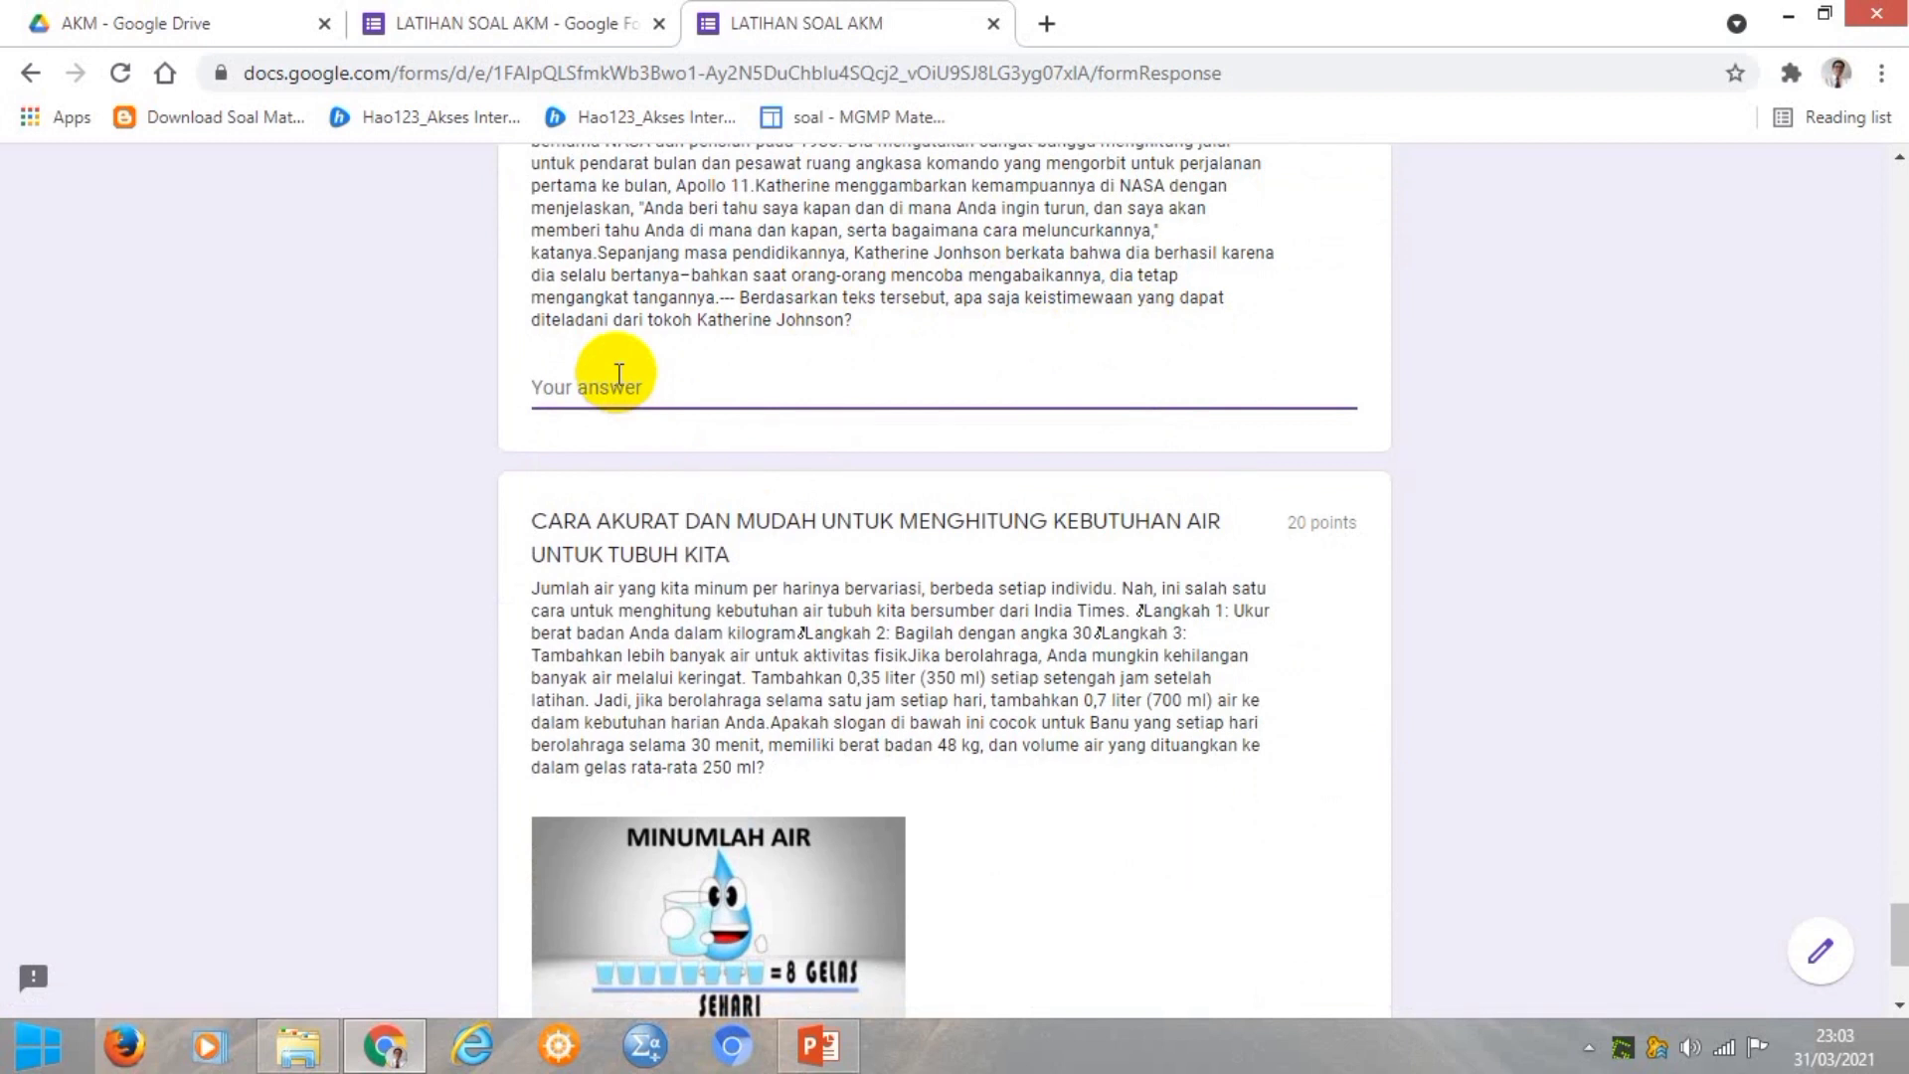
type("I")
key("BackSpace")
key("BackSpace")
type("Dia bersemangat dan")
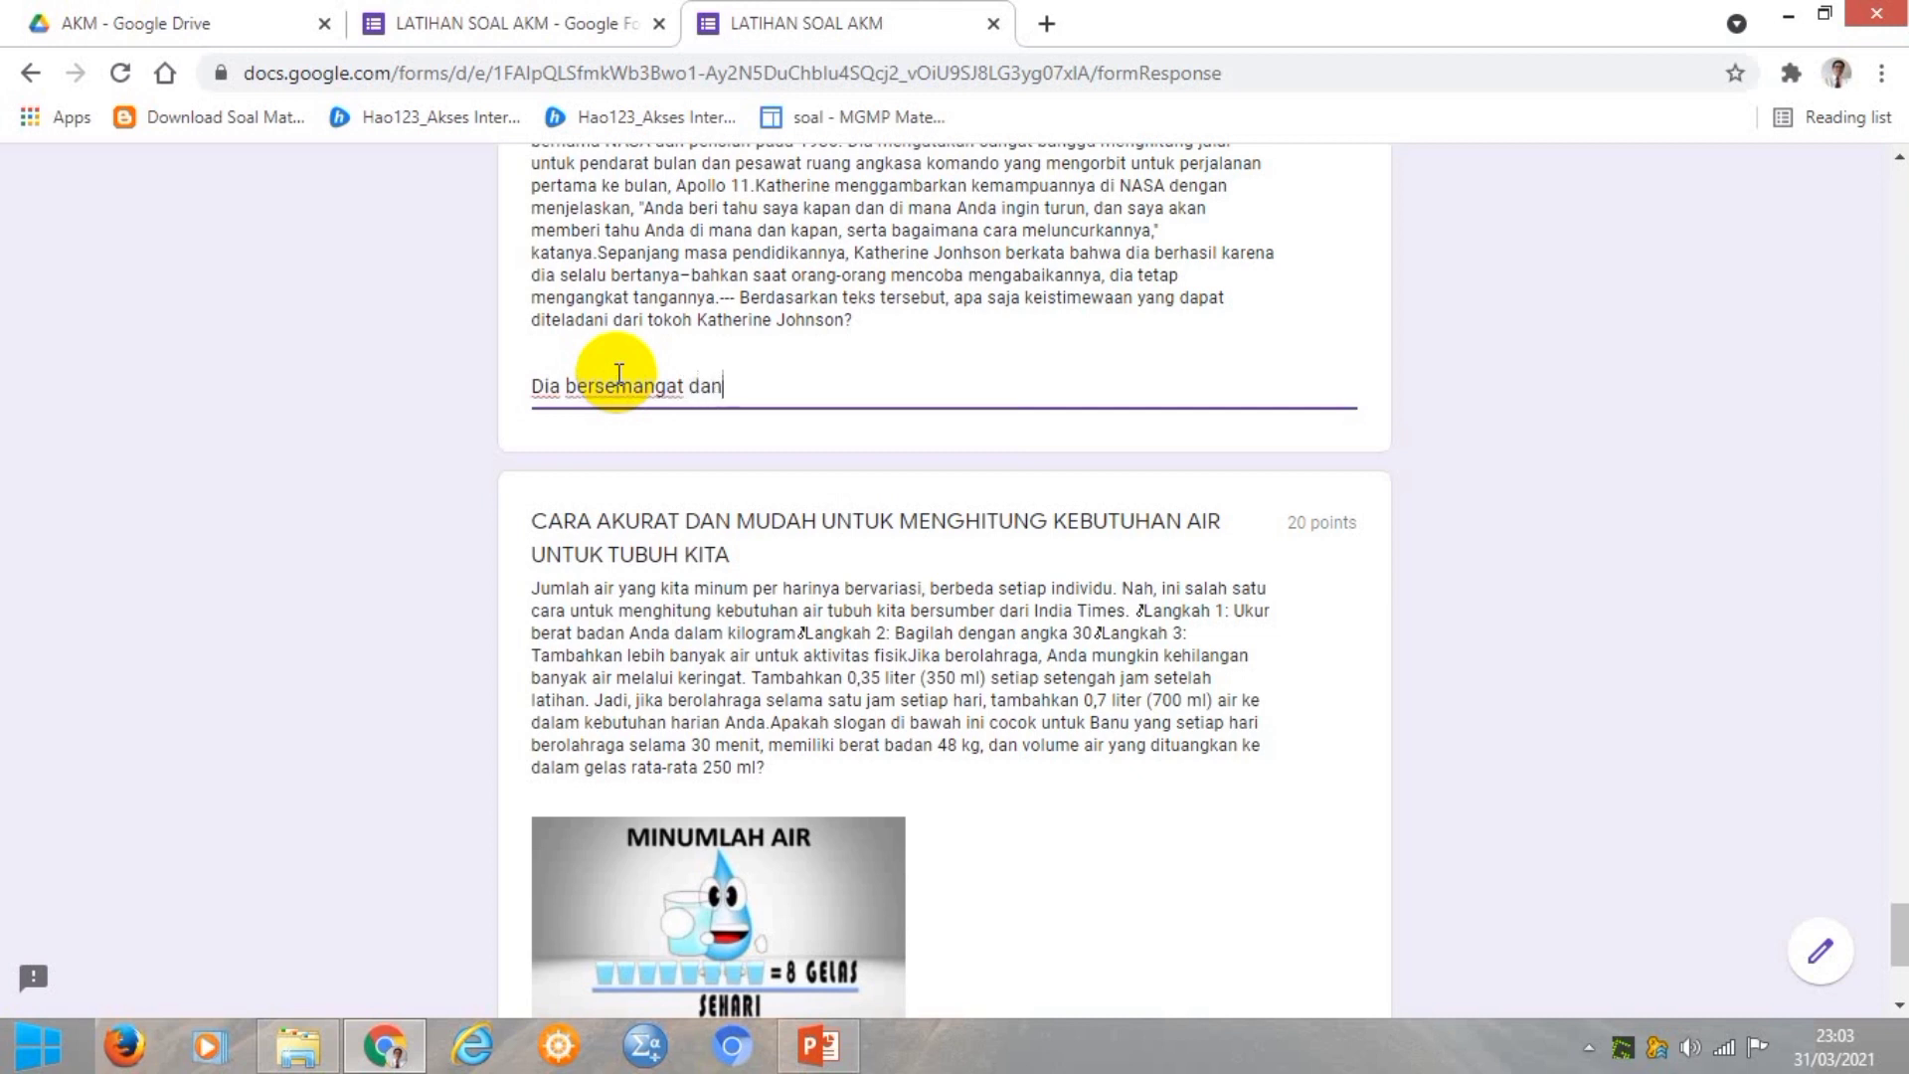
type(" pantang menye")
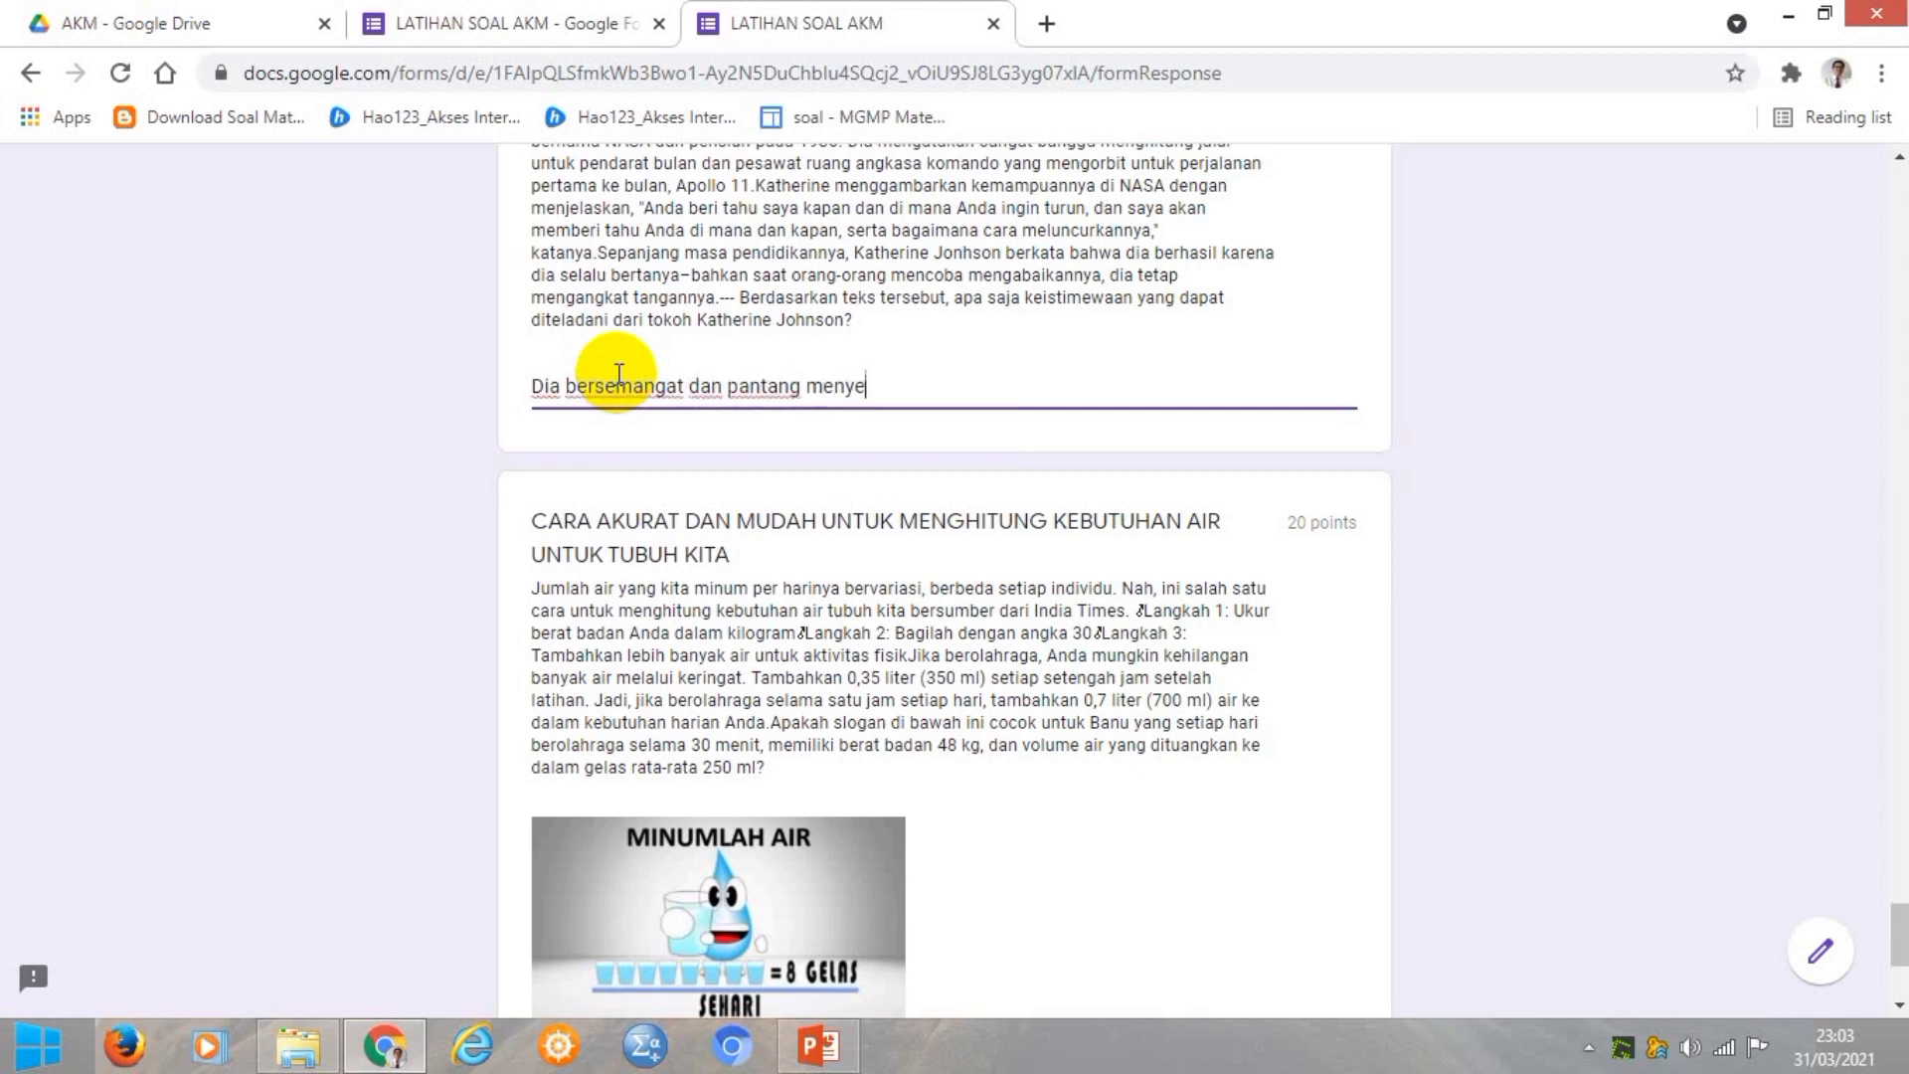
type("rah ................................")
scroll(629, 369, "down", 4)
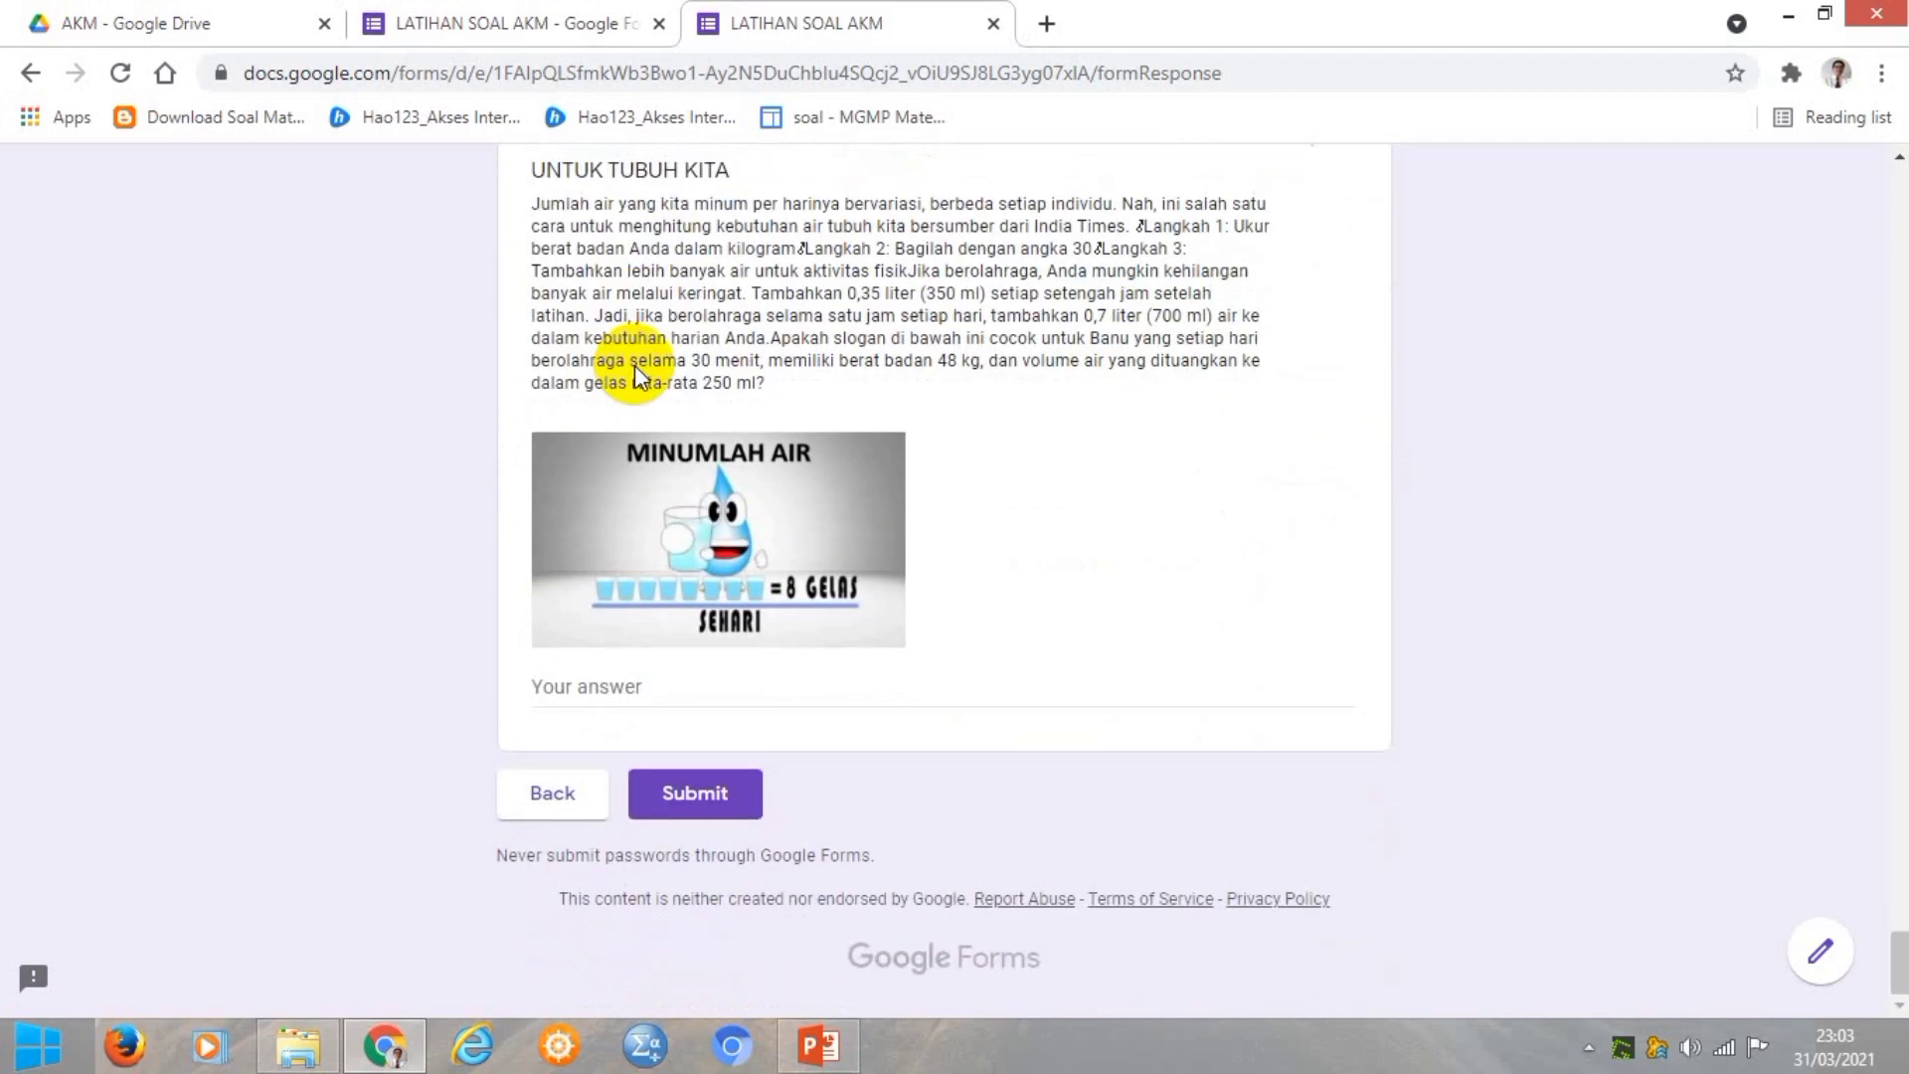
scroll(686, 189, "up", 1)
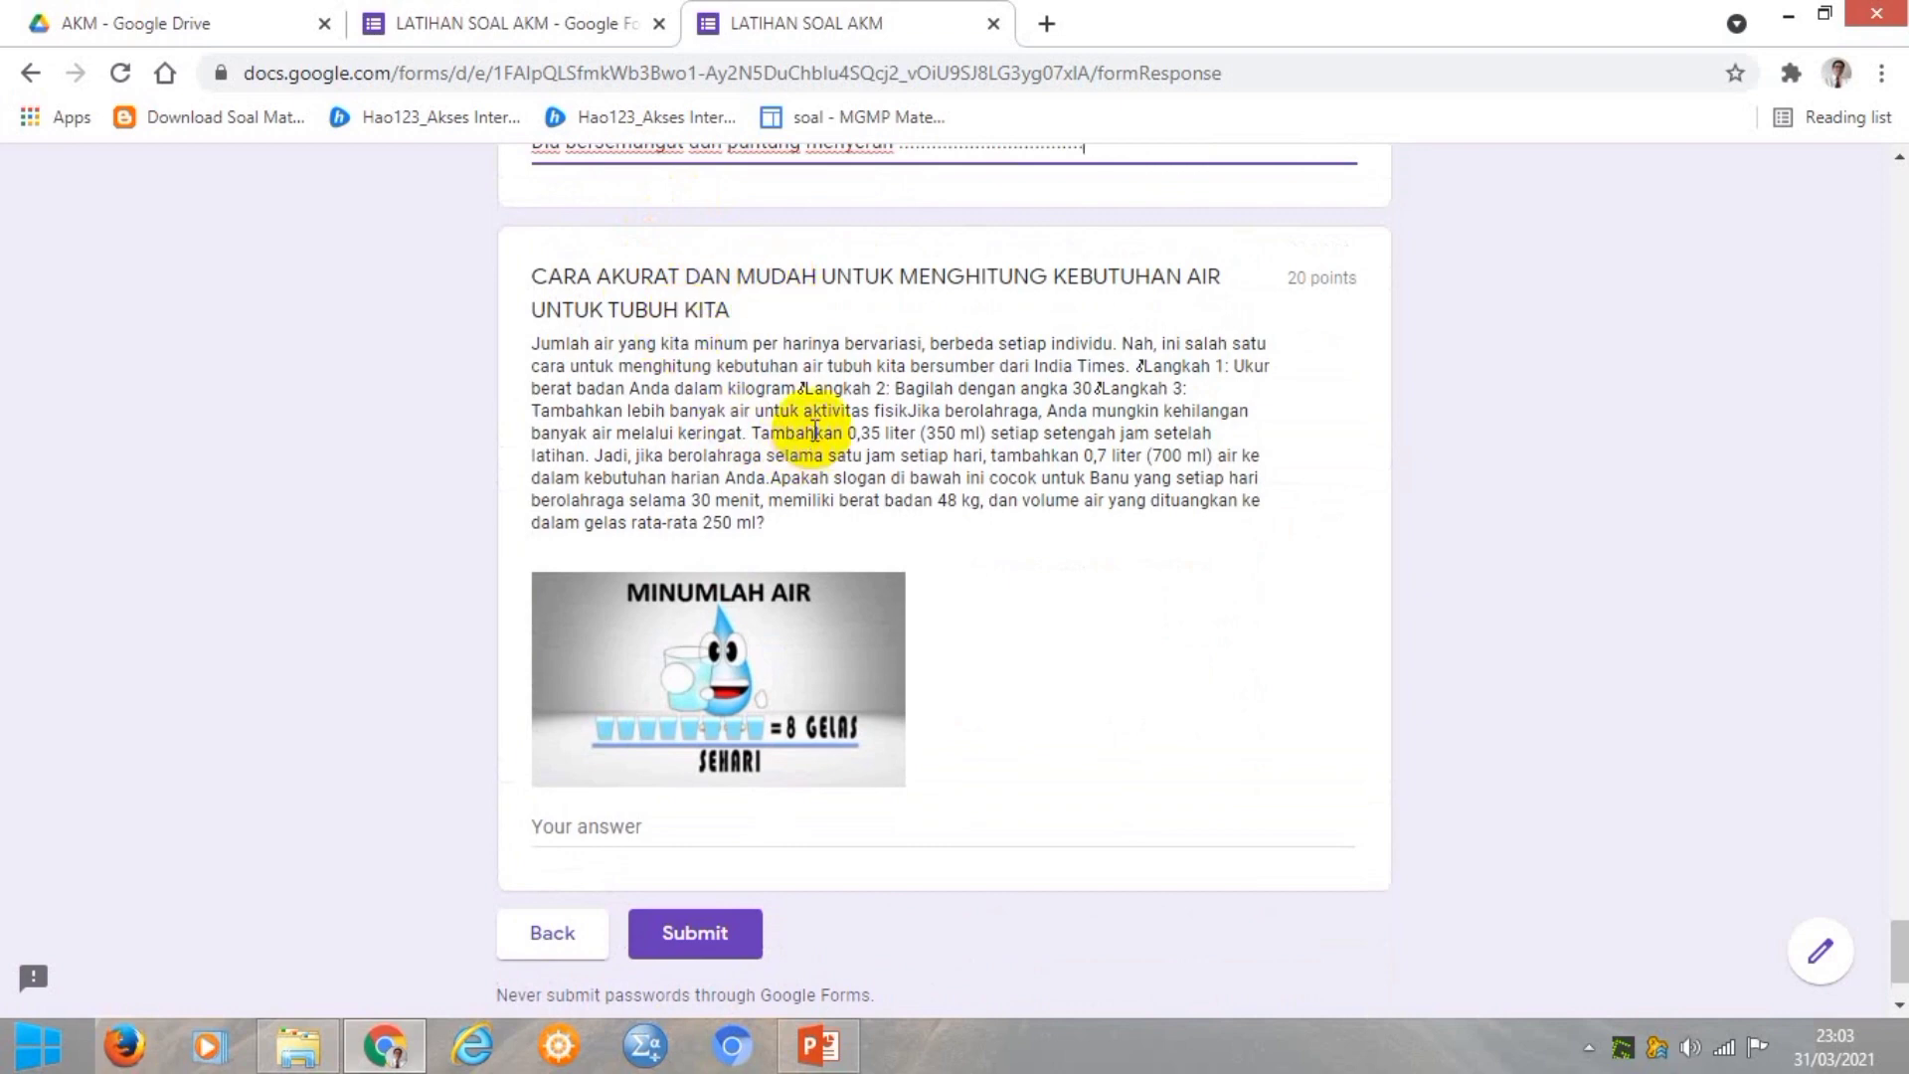
scroll(813, 429, "down", 1)
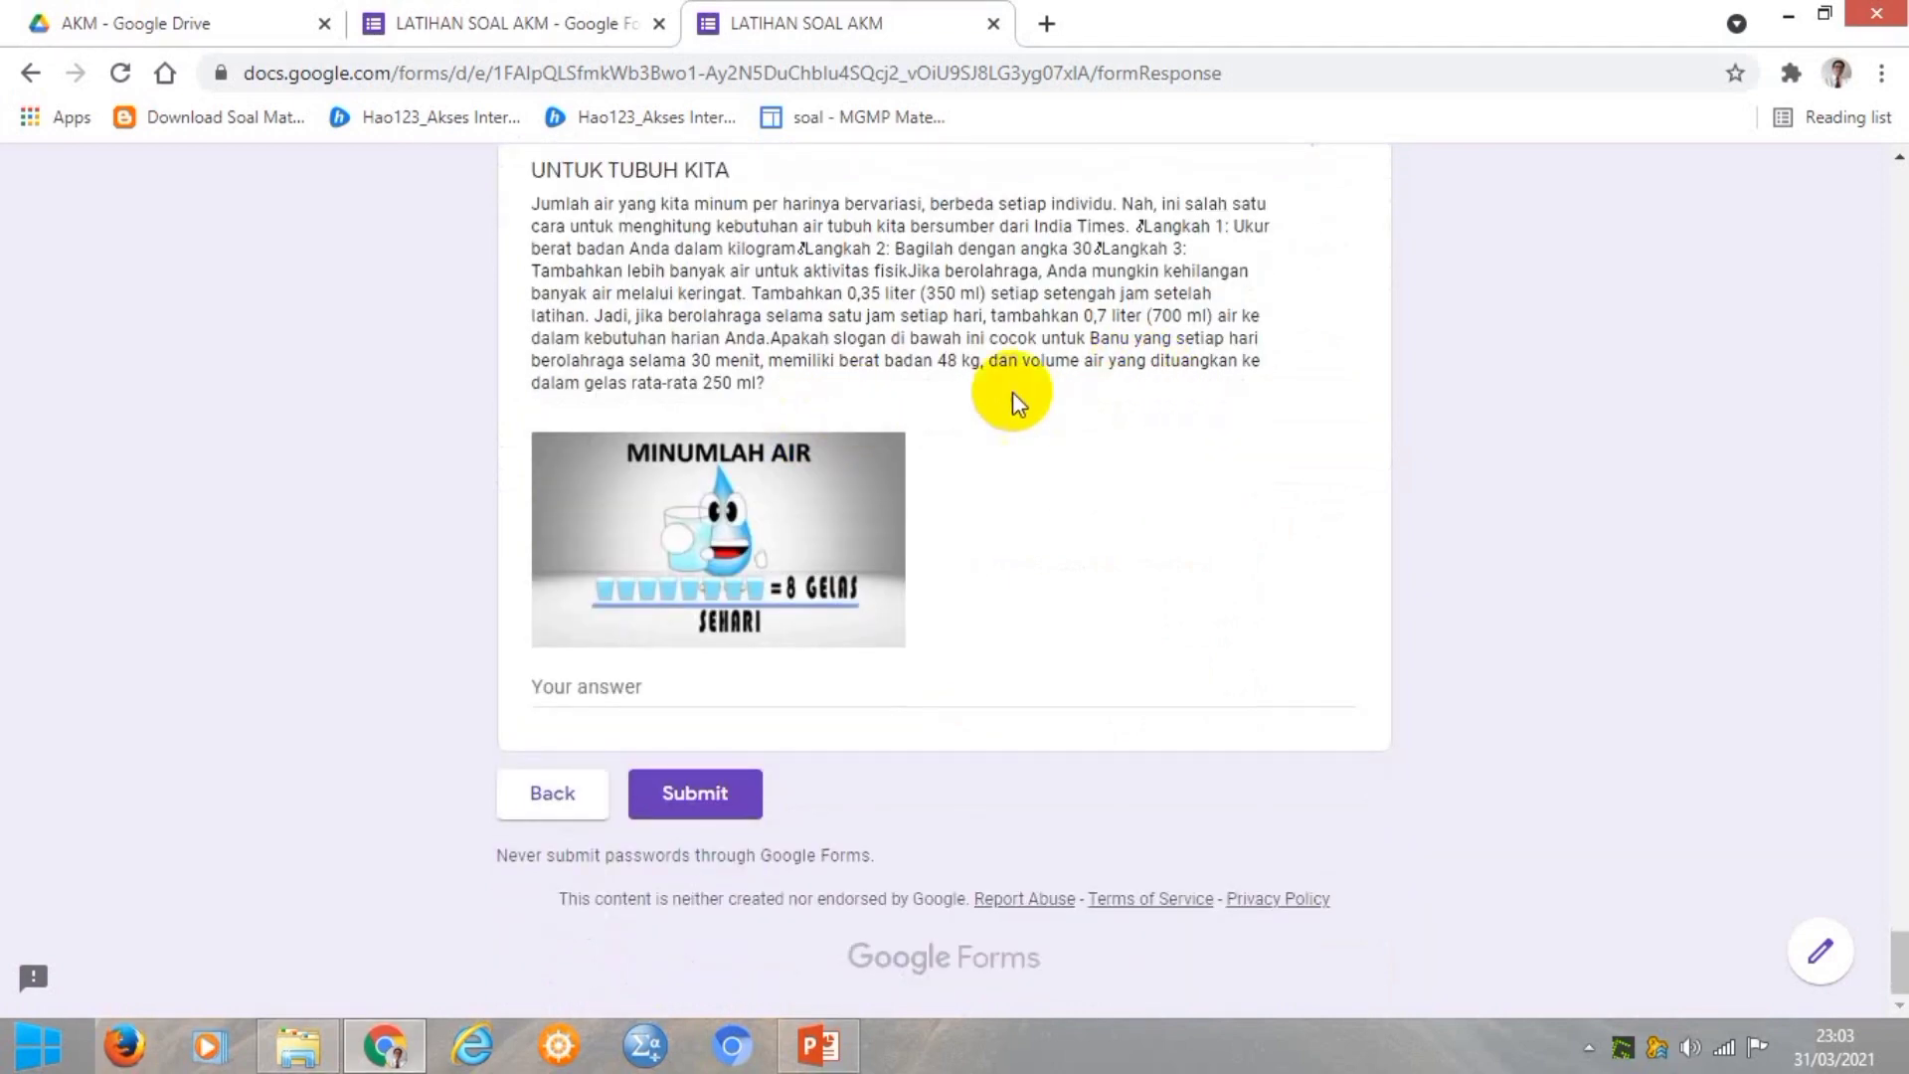
scroll(718, 266, "up", 1)
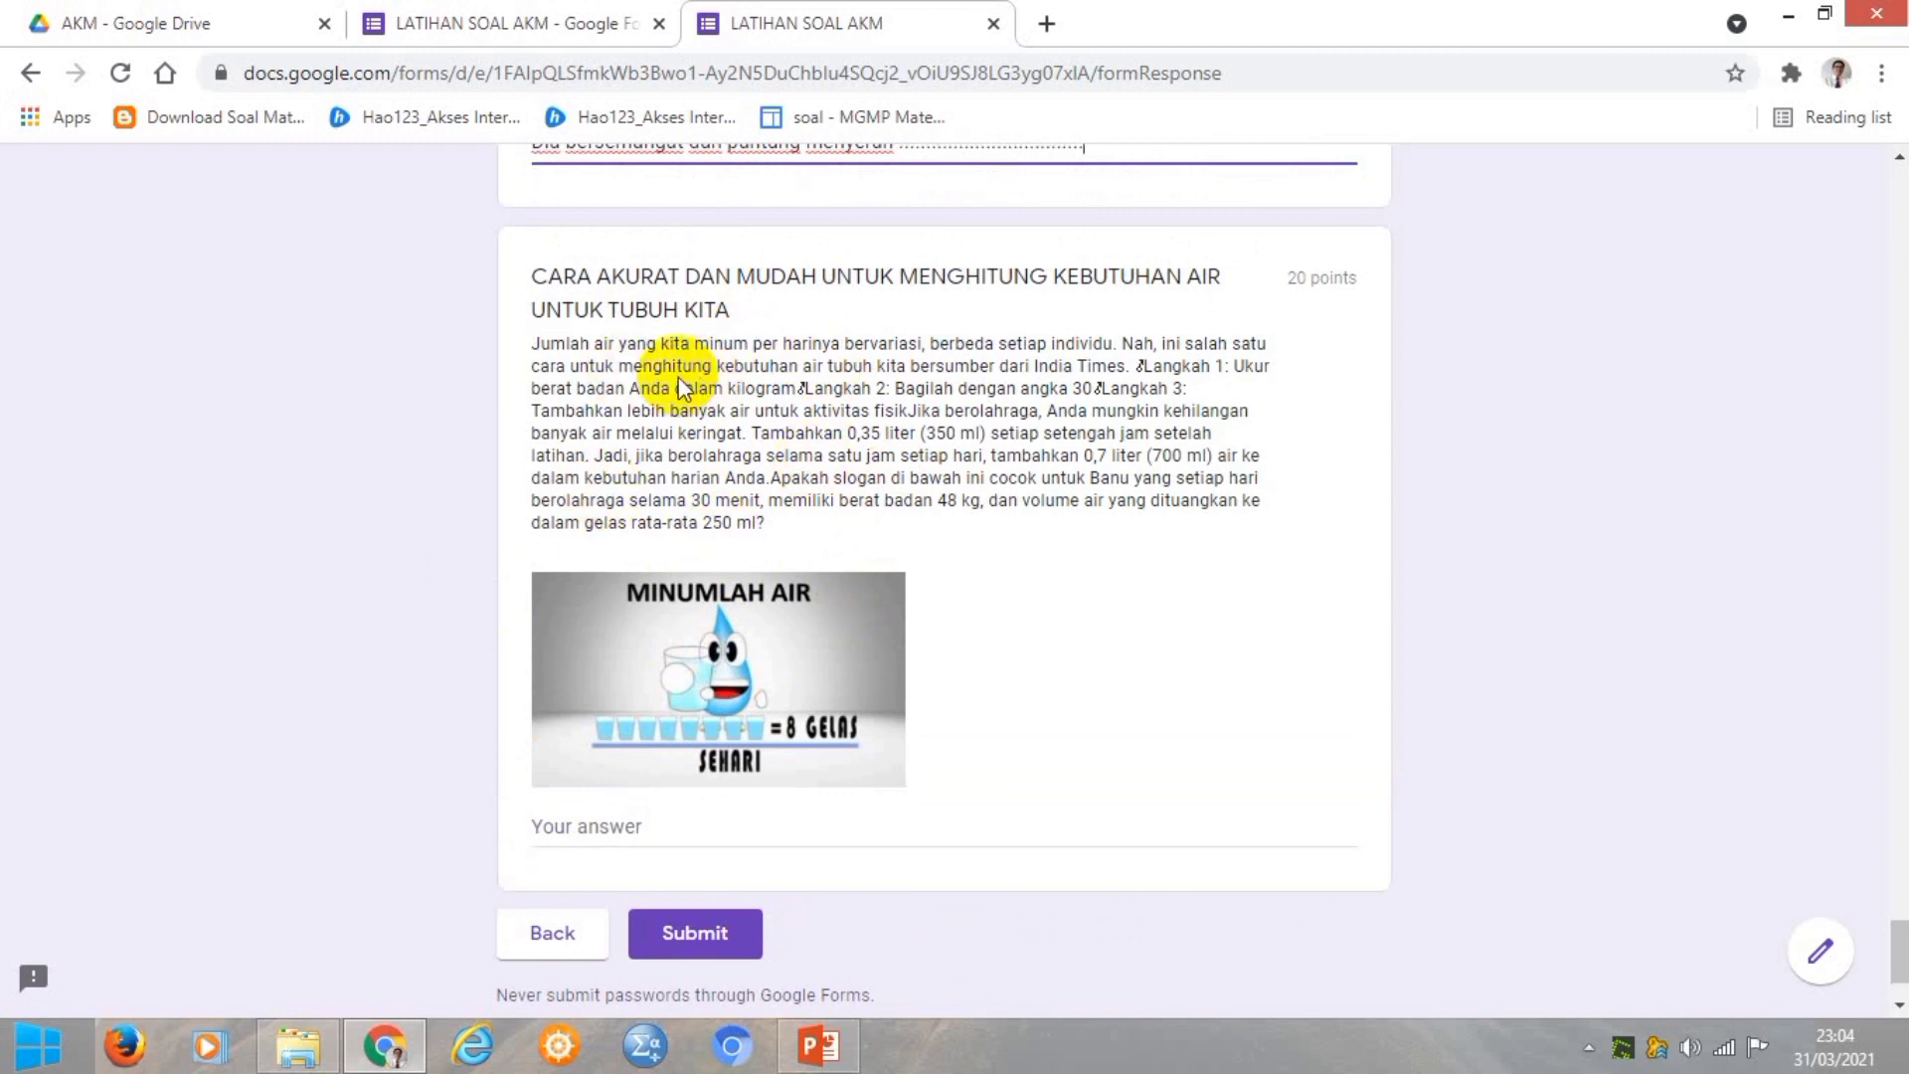
scroll(662, 376, "down", 2)
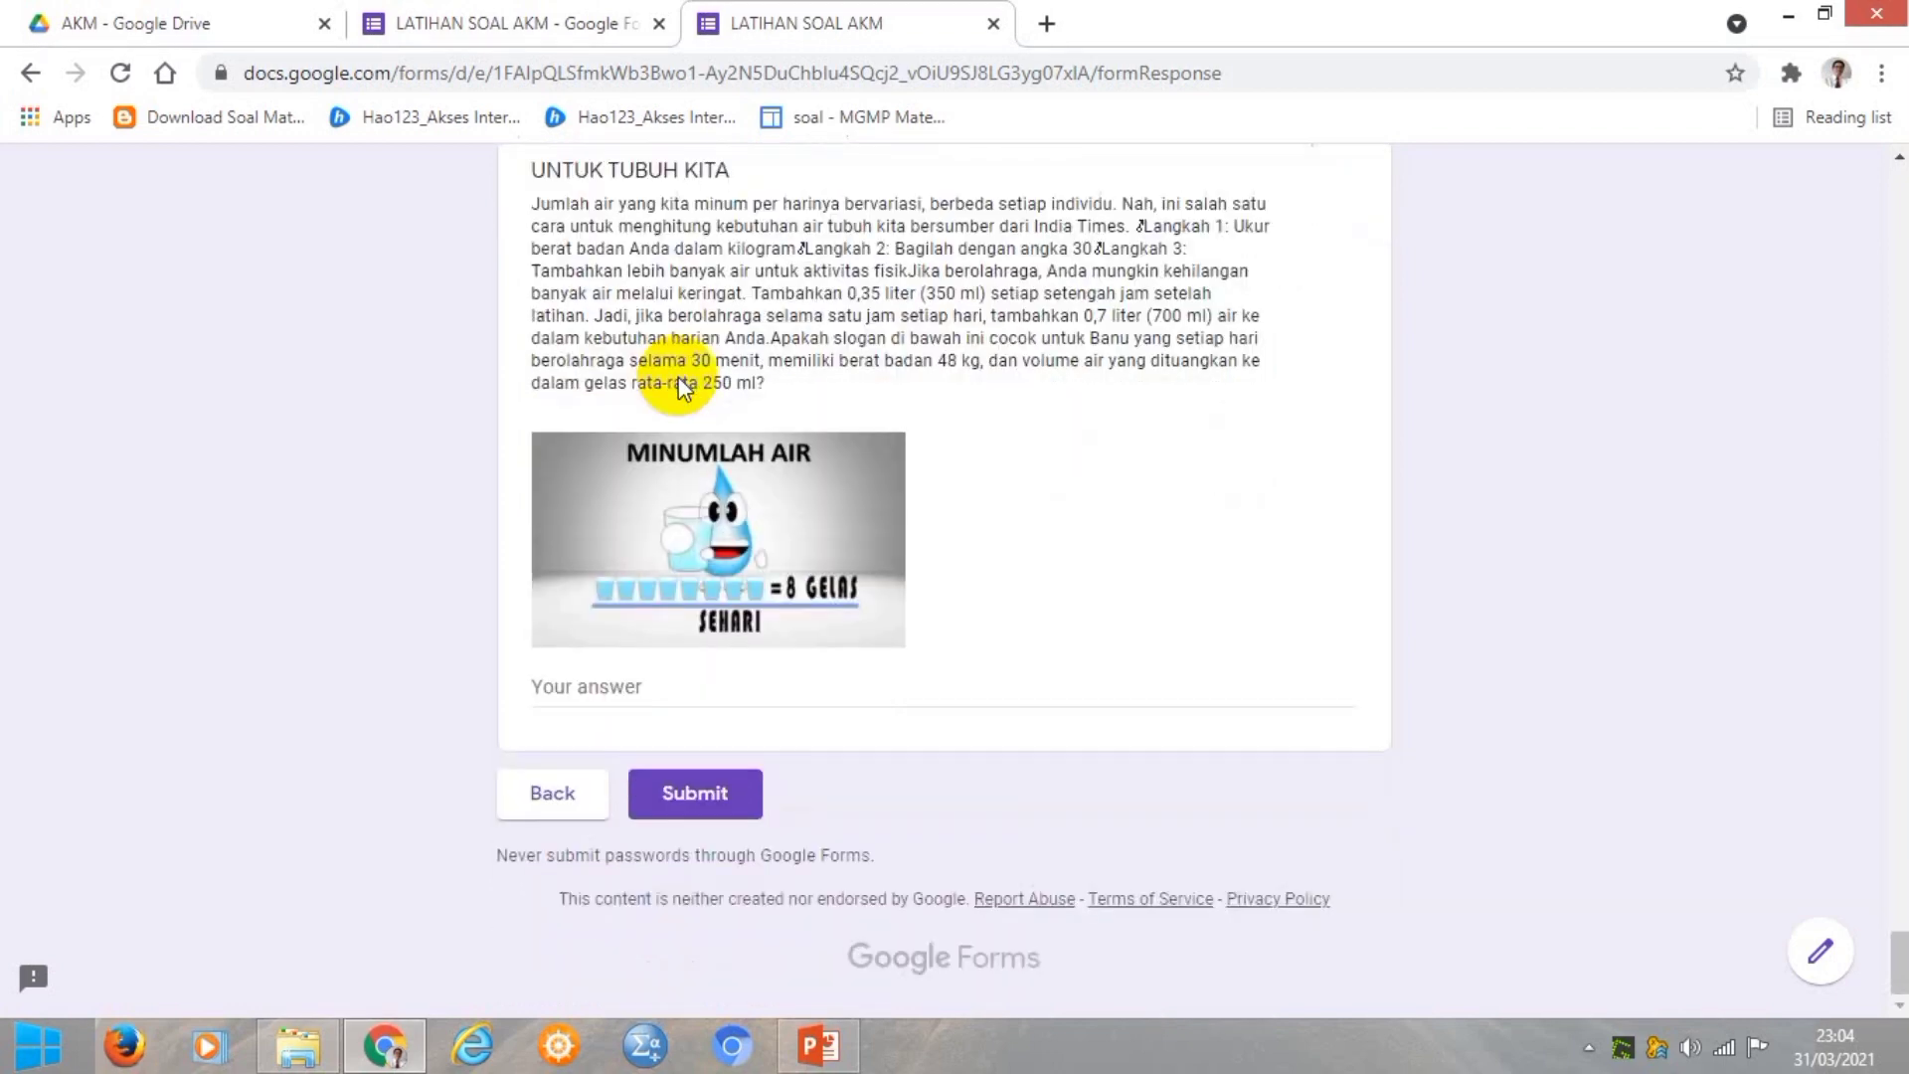
Answer the MINUMLAH AIR question with 'Cocok, karena untuk perhitungan kebutuhan air banu sesua'.
left_click(608, 682)
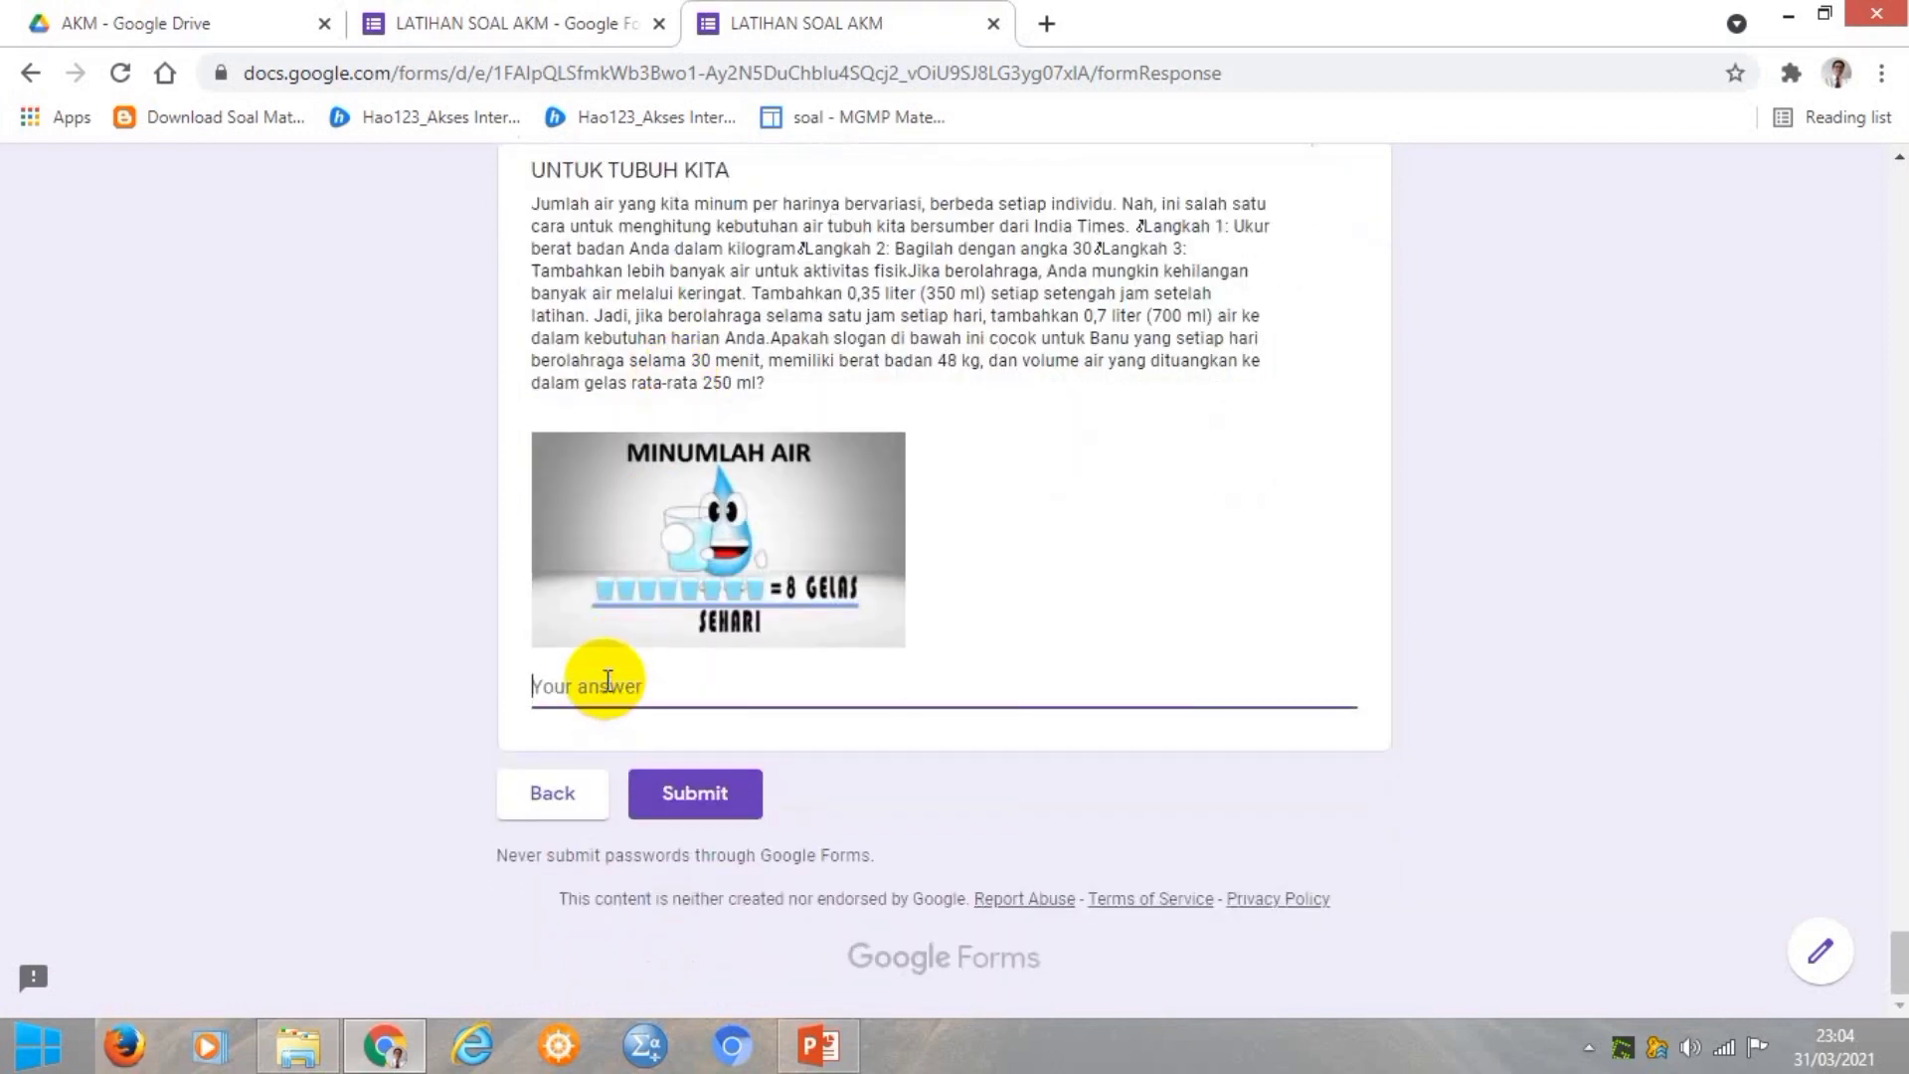
type("Cocok, karea")
key("BackSpace")
type("na untuk ")
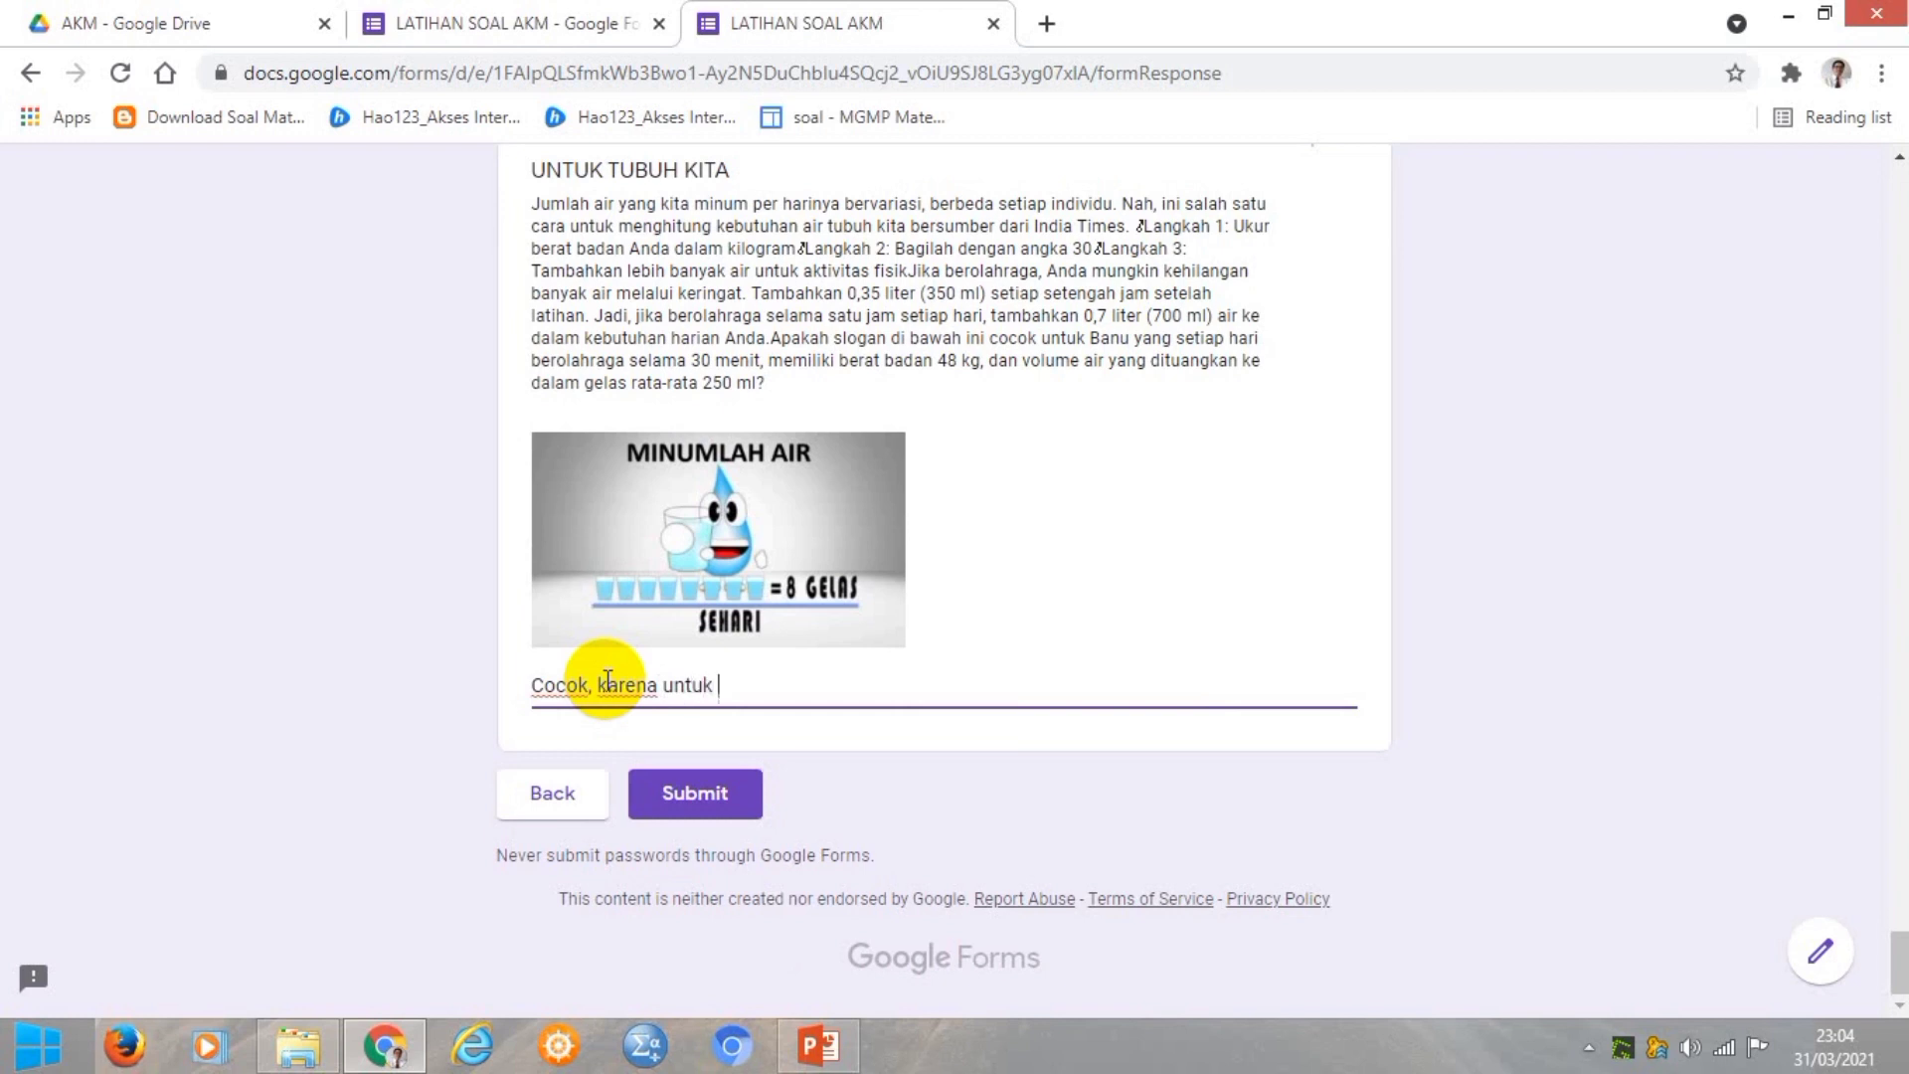
type("perhitungan ")
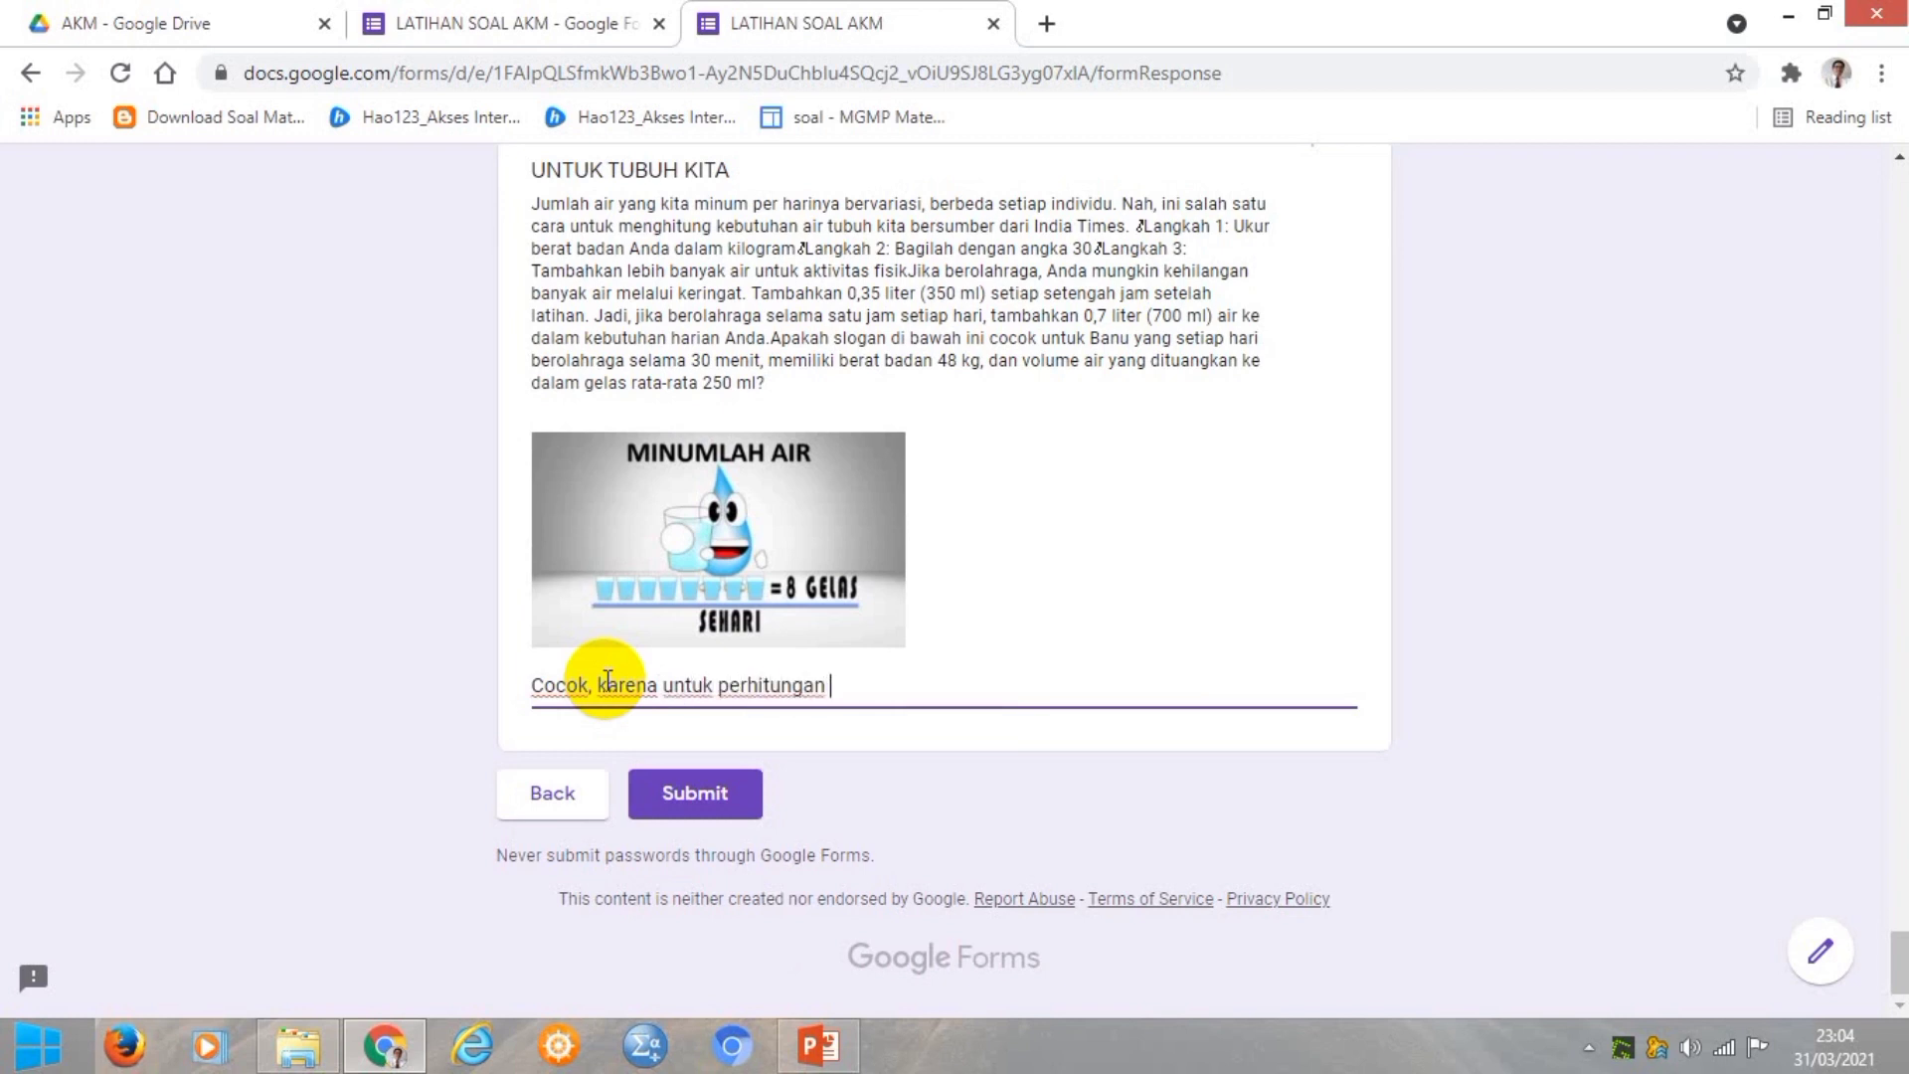
type("kebutuhan air banu s")
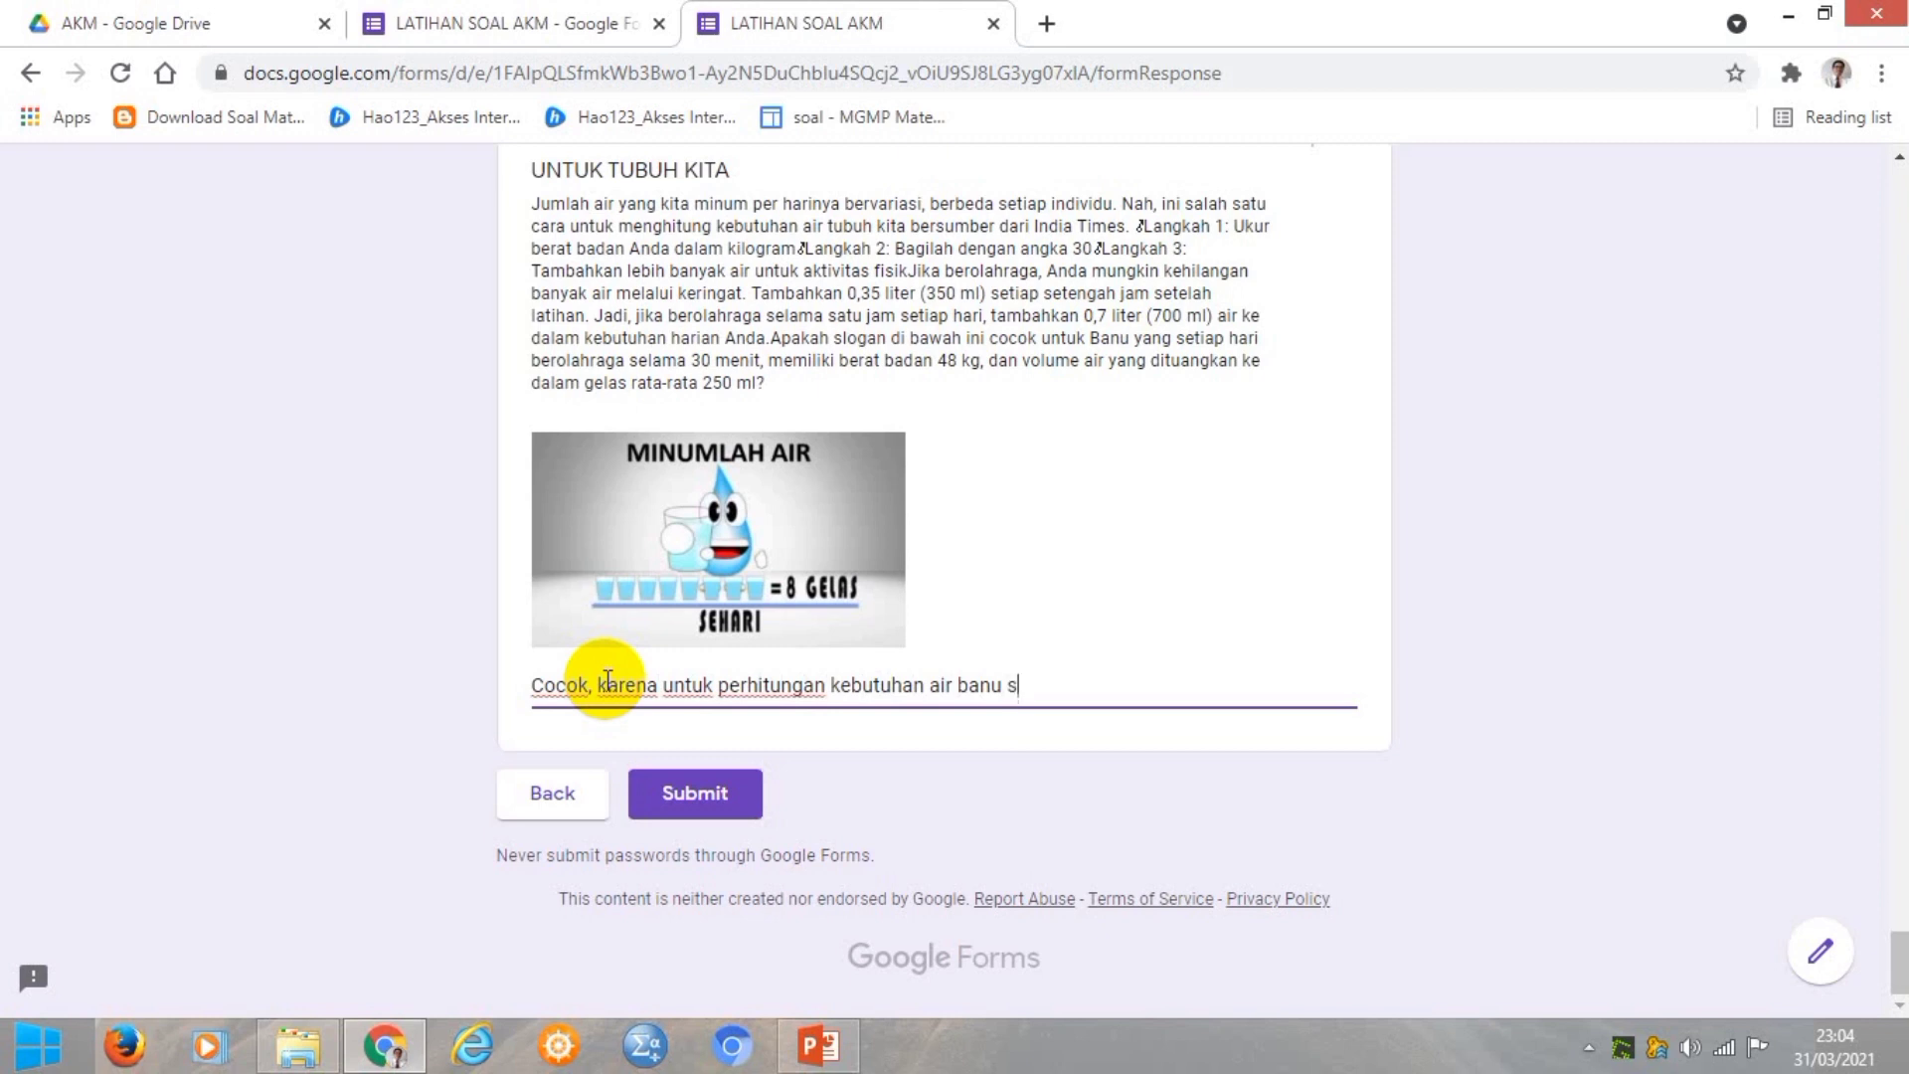
type("esuai")
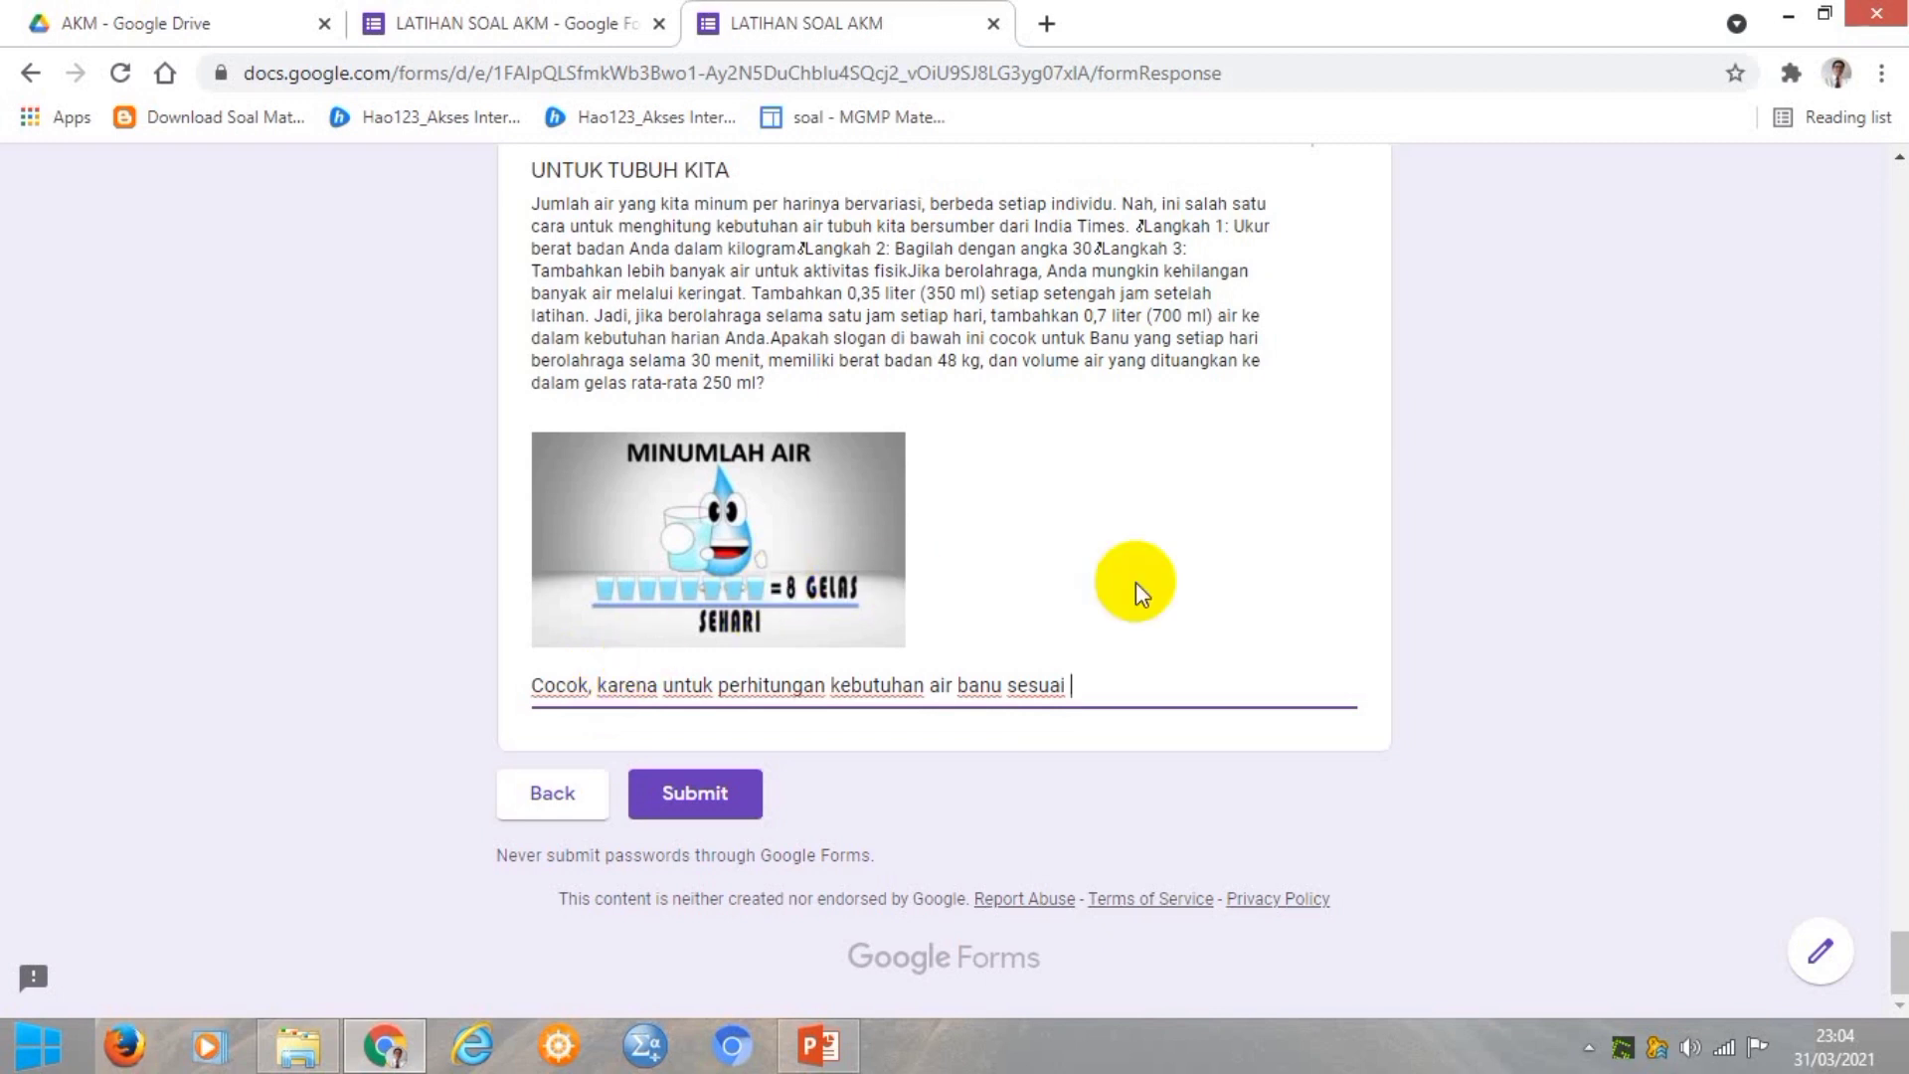
Submit the LATIHAN SOAL AKM quiz and close its thank-you page tab.
left_click(701, 805)
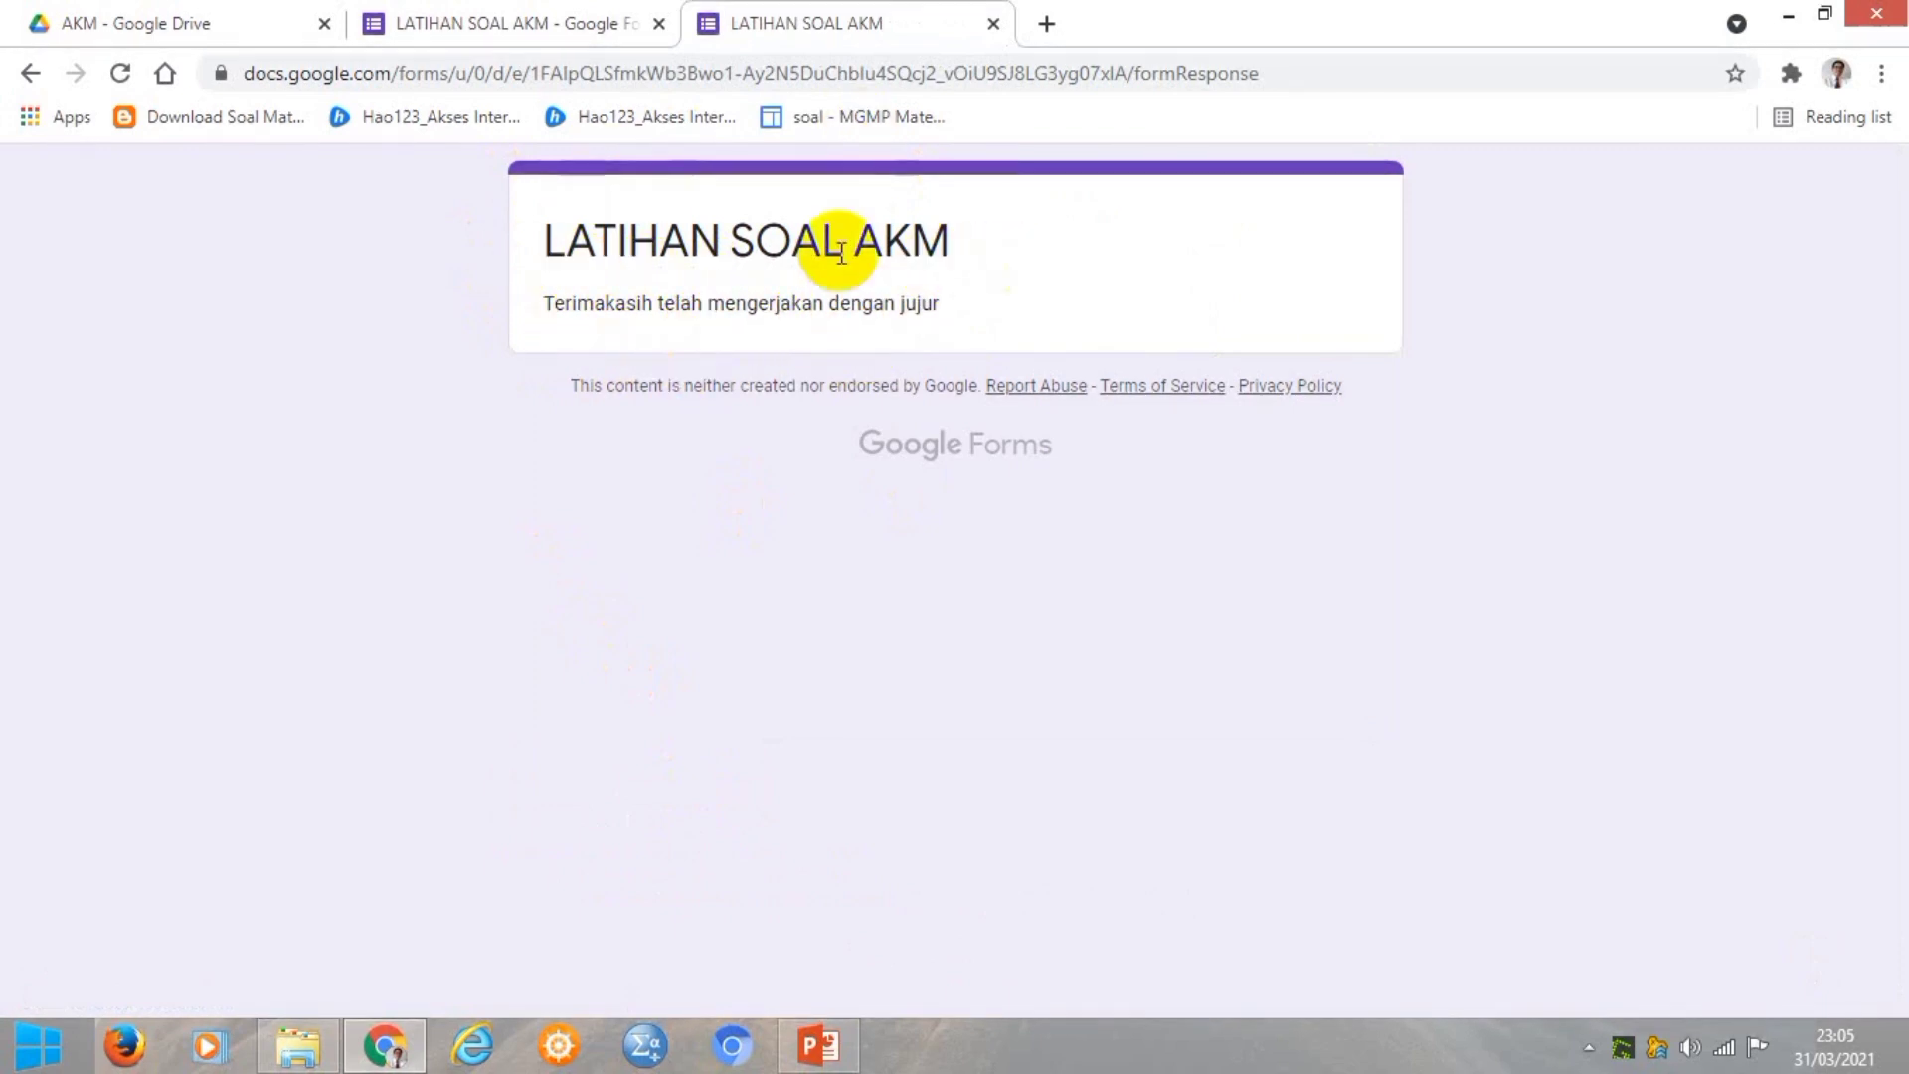
left_click(990, 24)
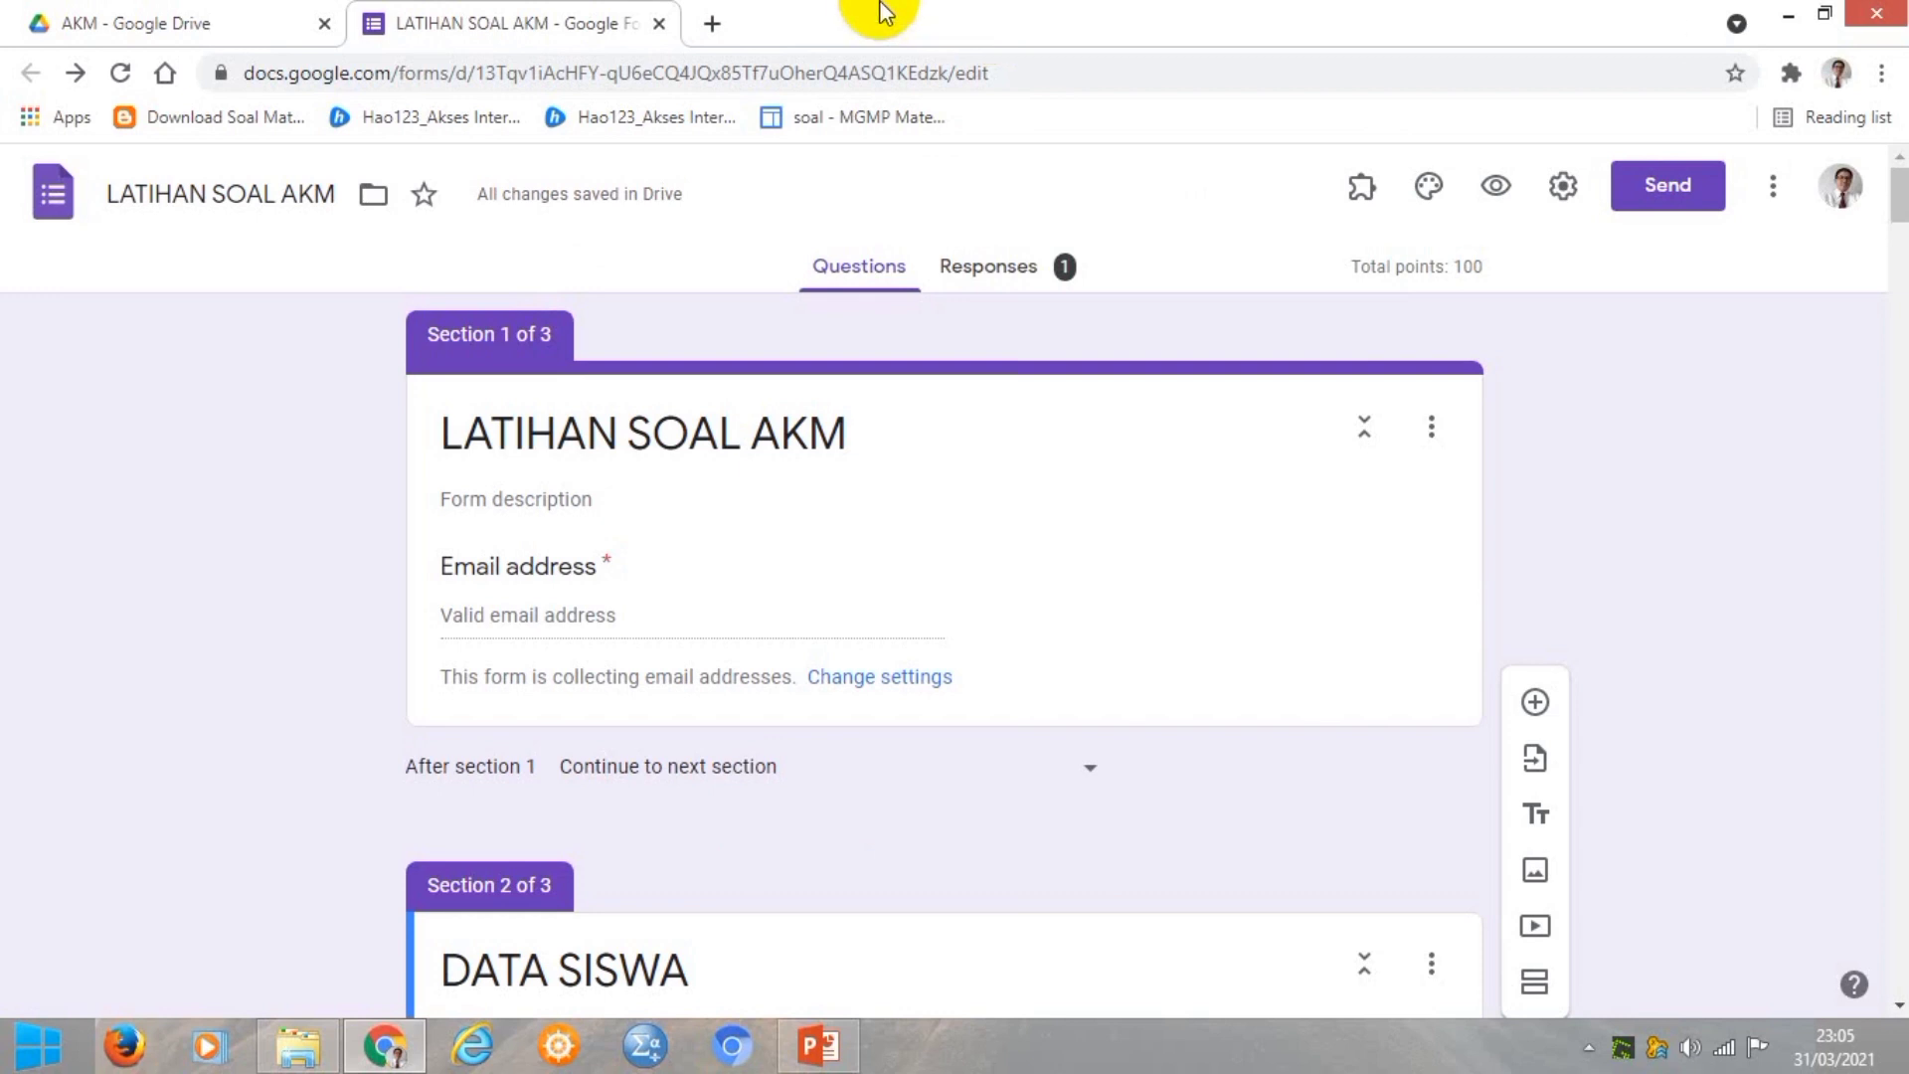
Reopen LATIHAN SOAL AKM from the Drive AKM folder and go to its responses.
left_click(659, 24)
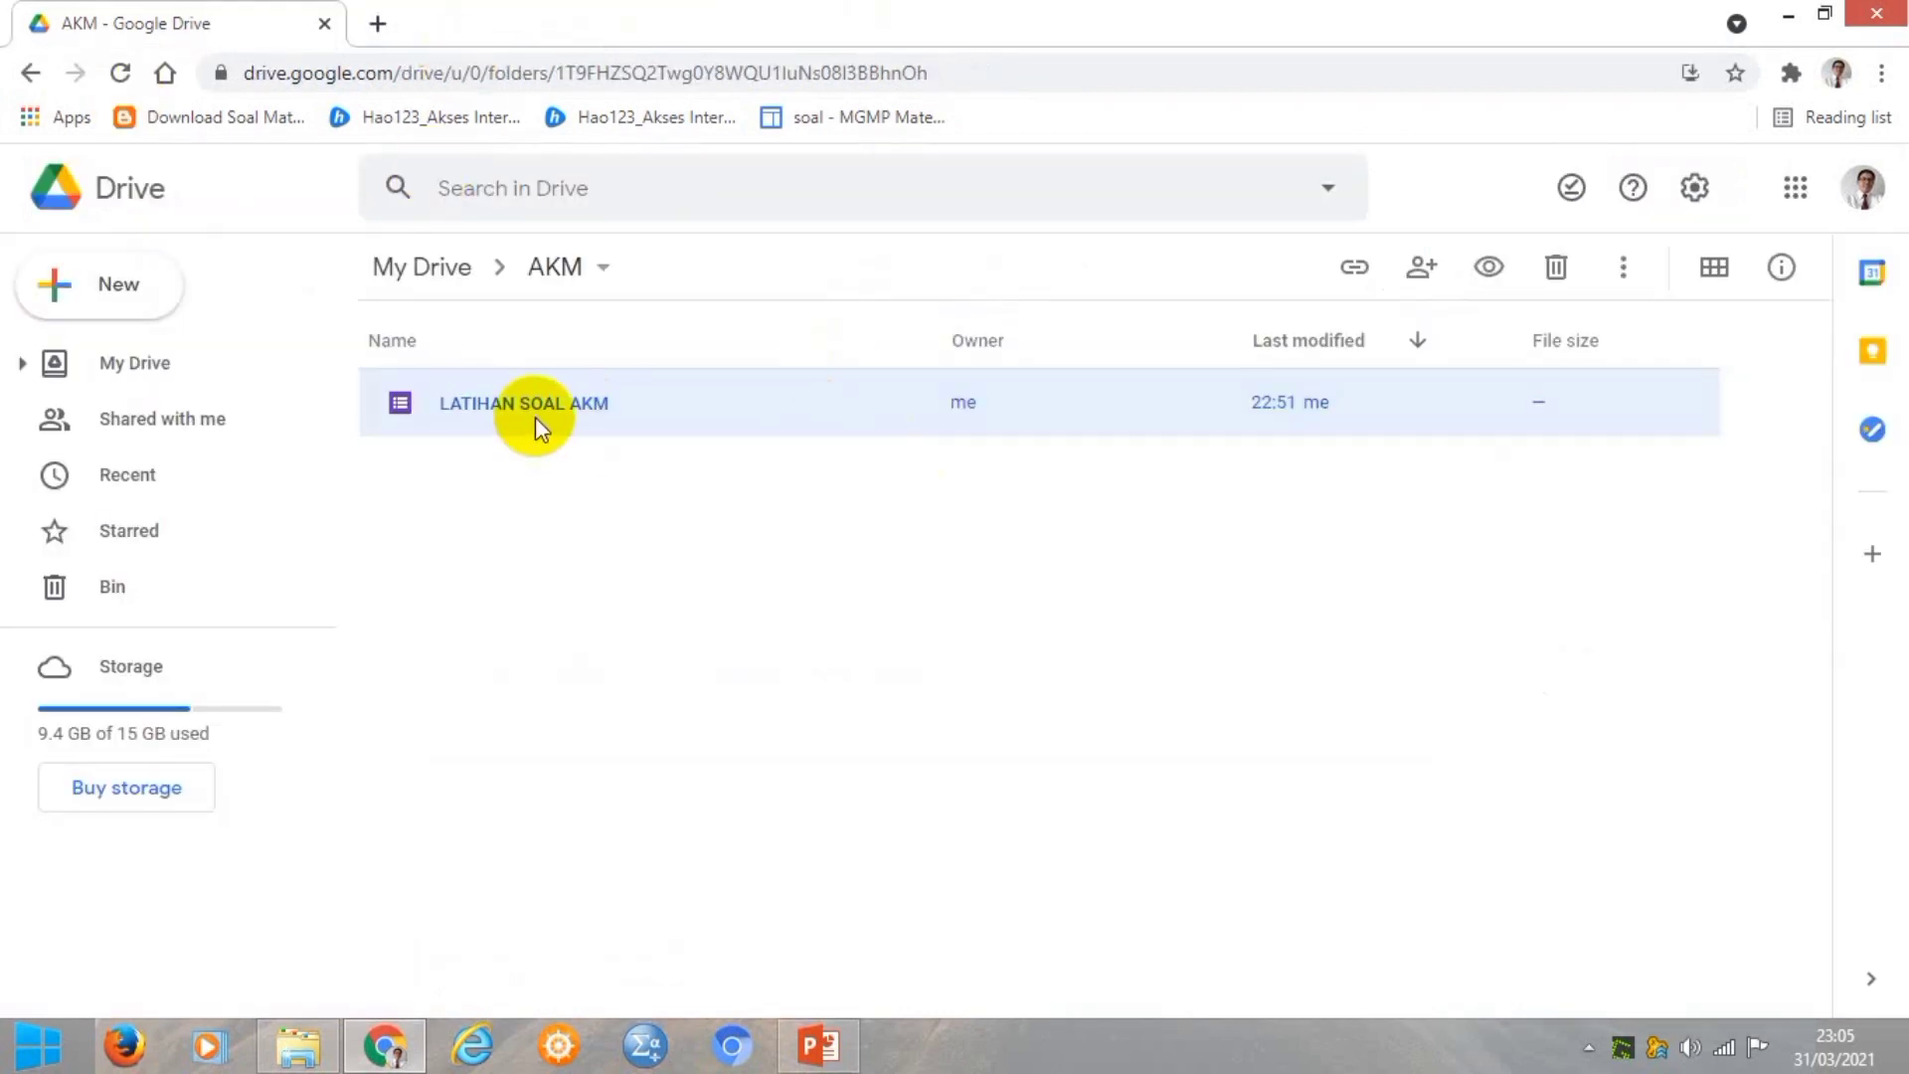
double_click(499, 409)
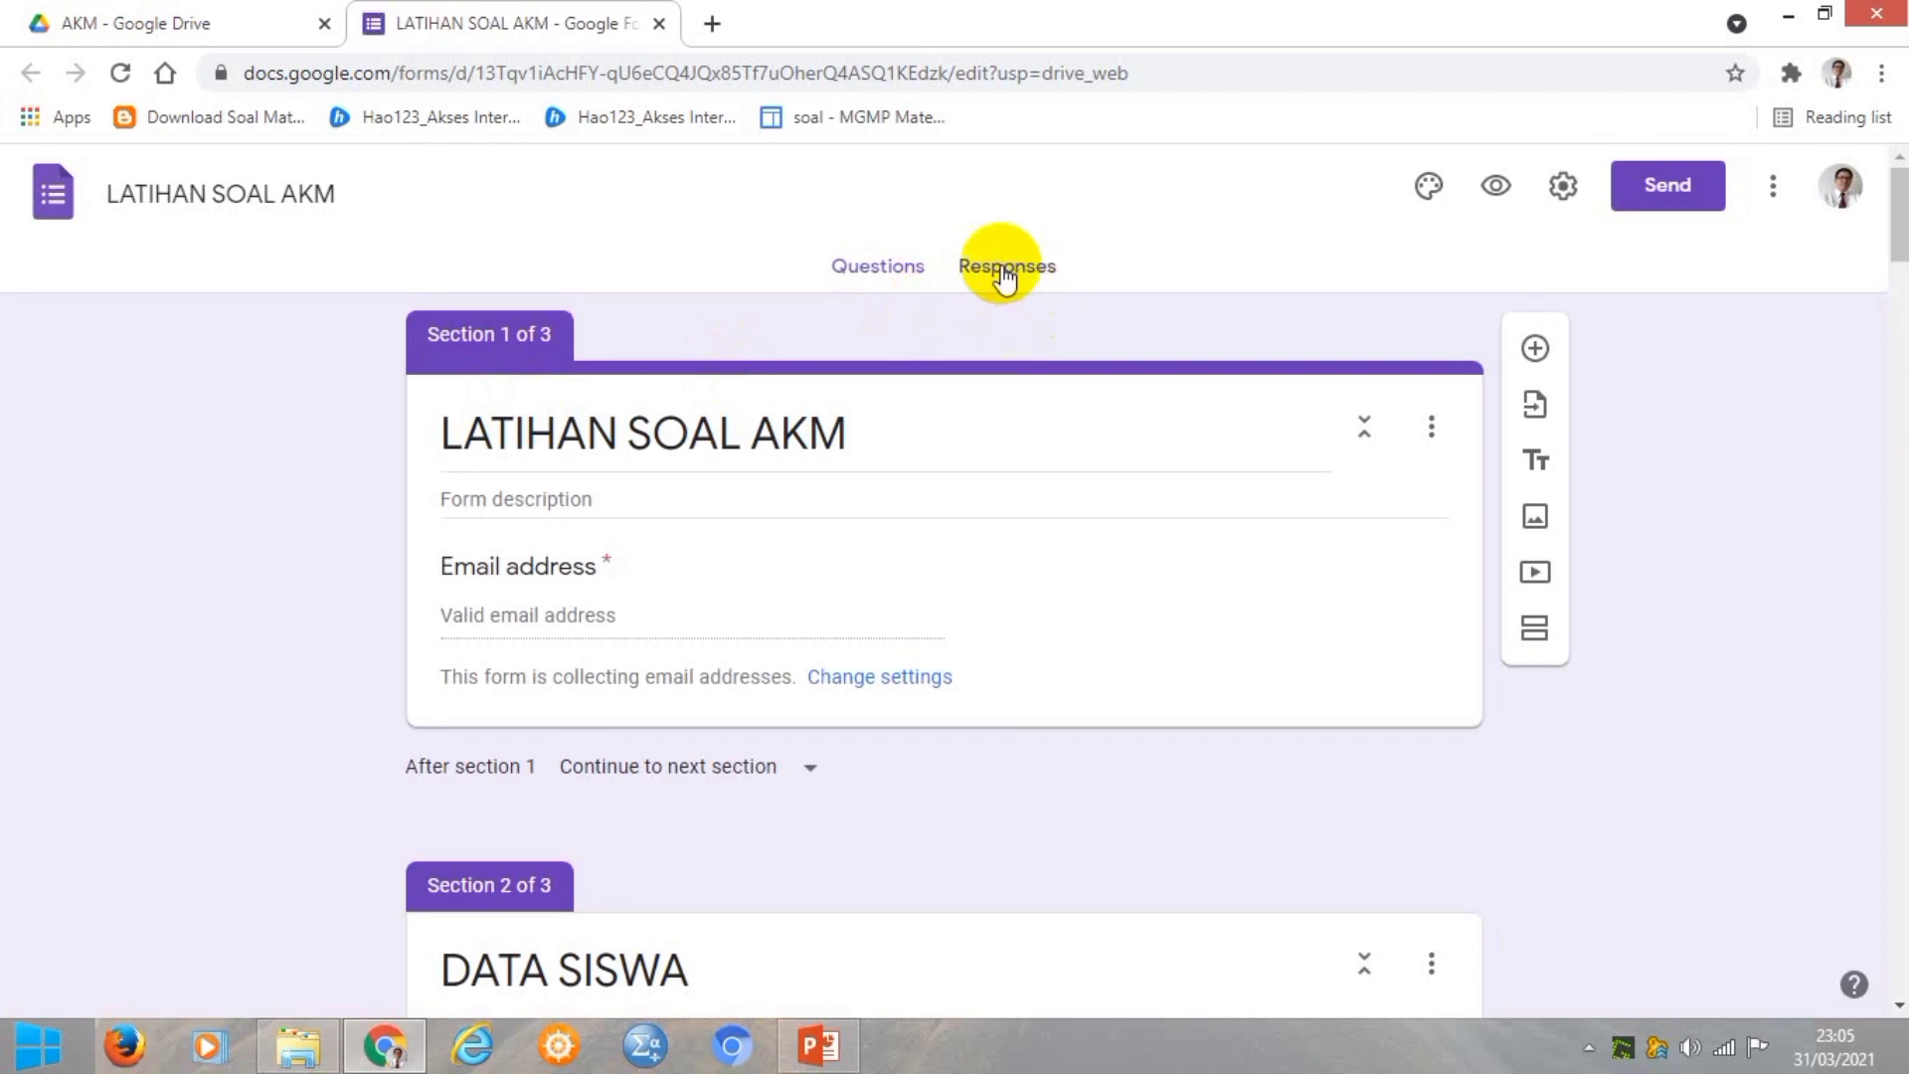
left_click(1005, 268)
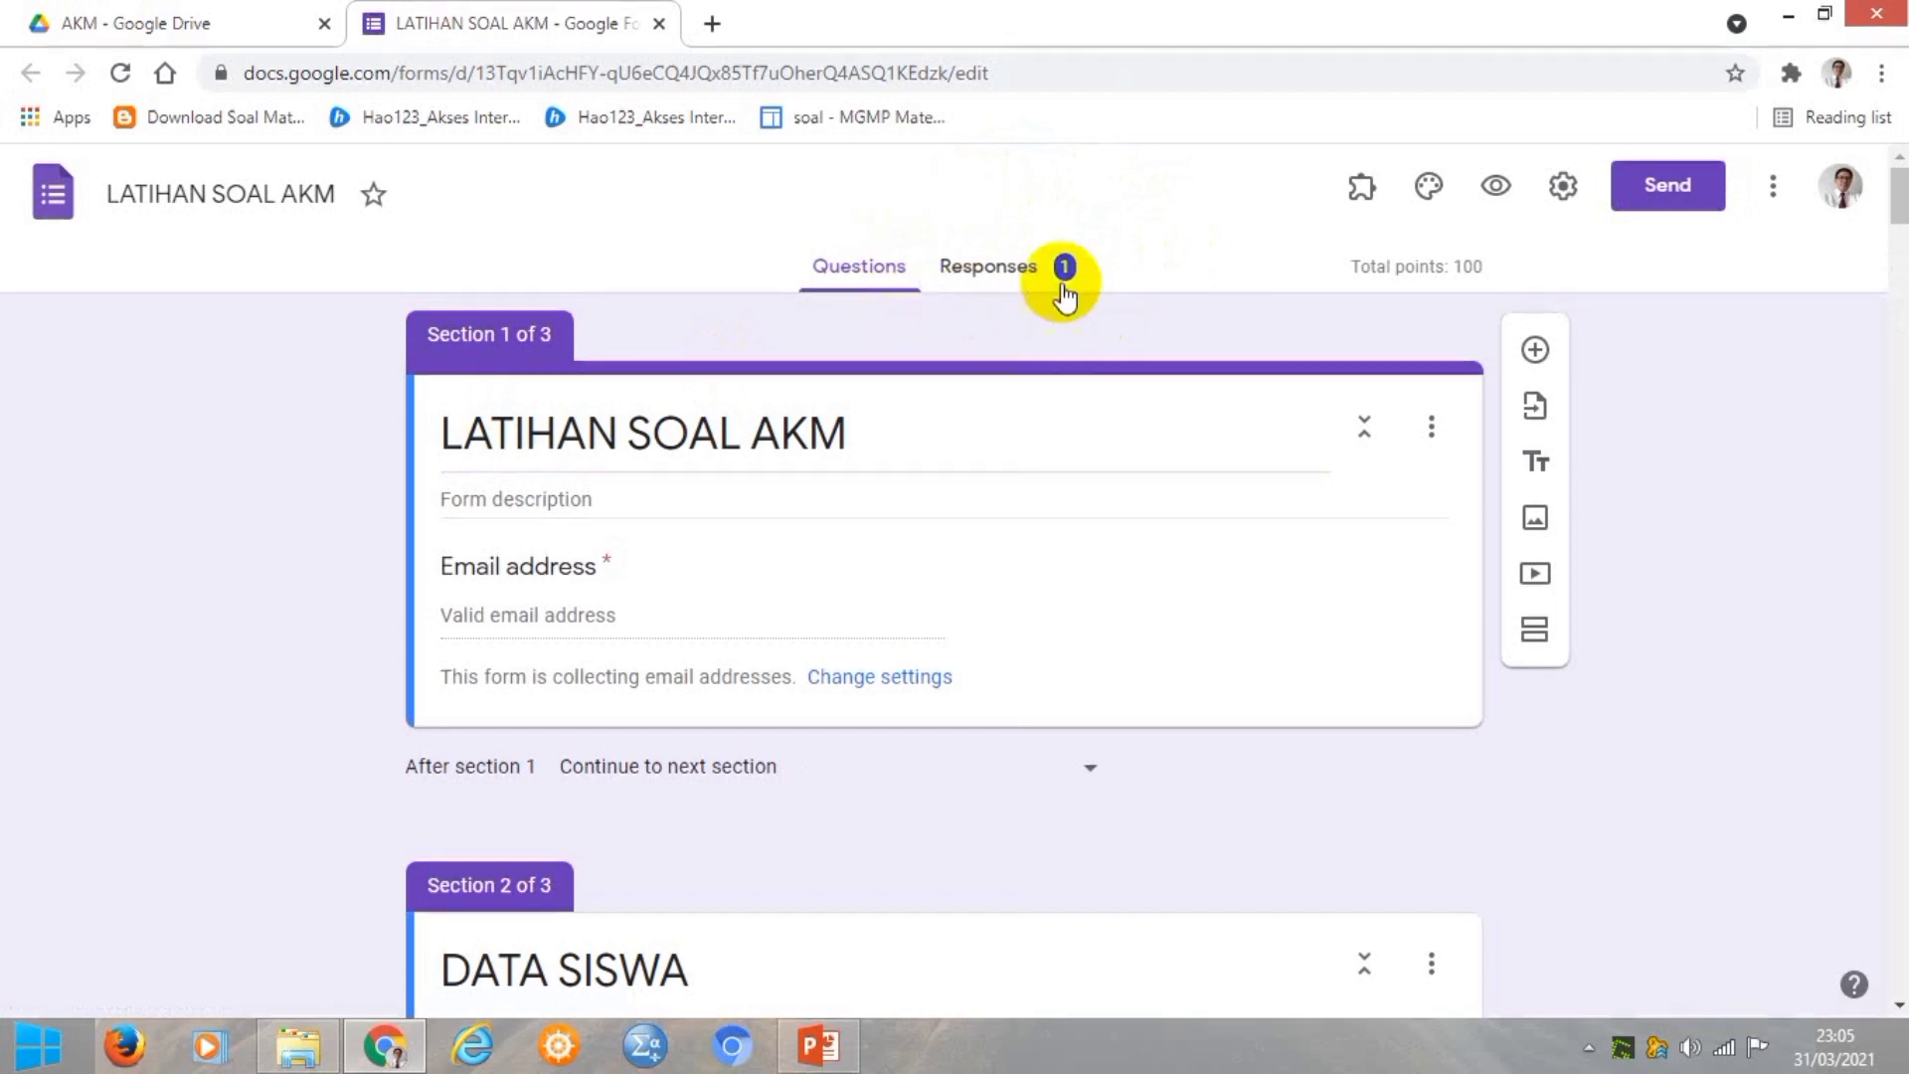
View the Responses summary insights: 1 response, average and median 47/100, range 47–47.
left_click(992, 268)
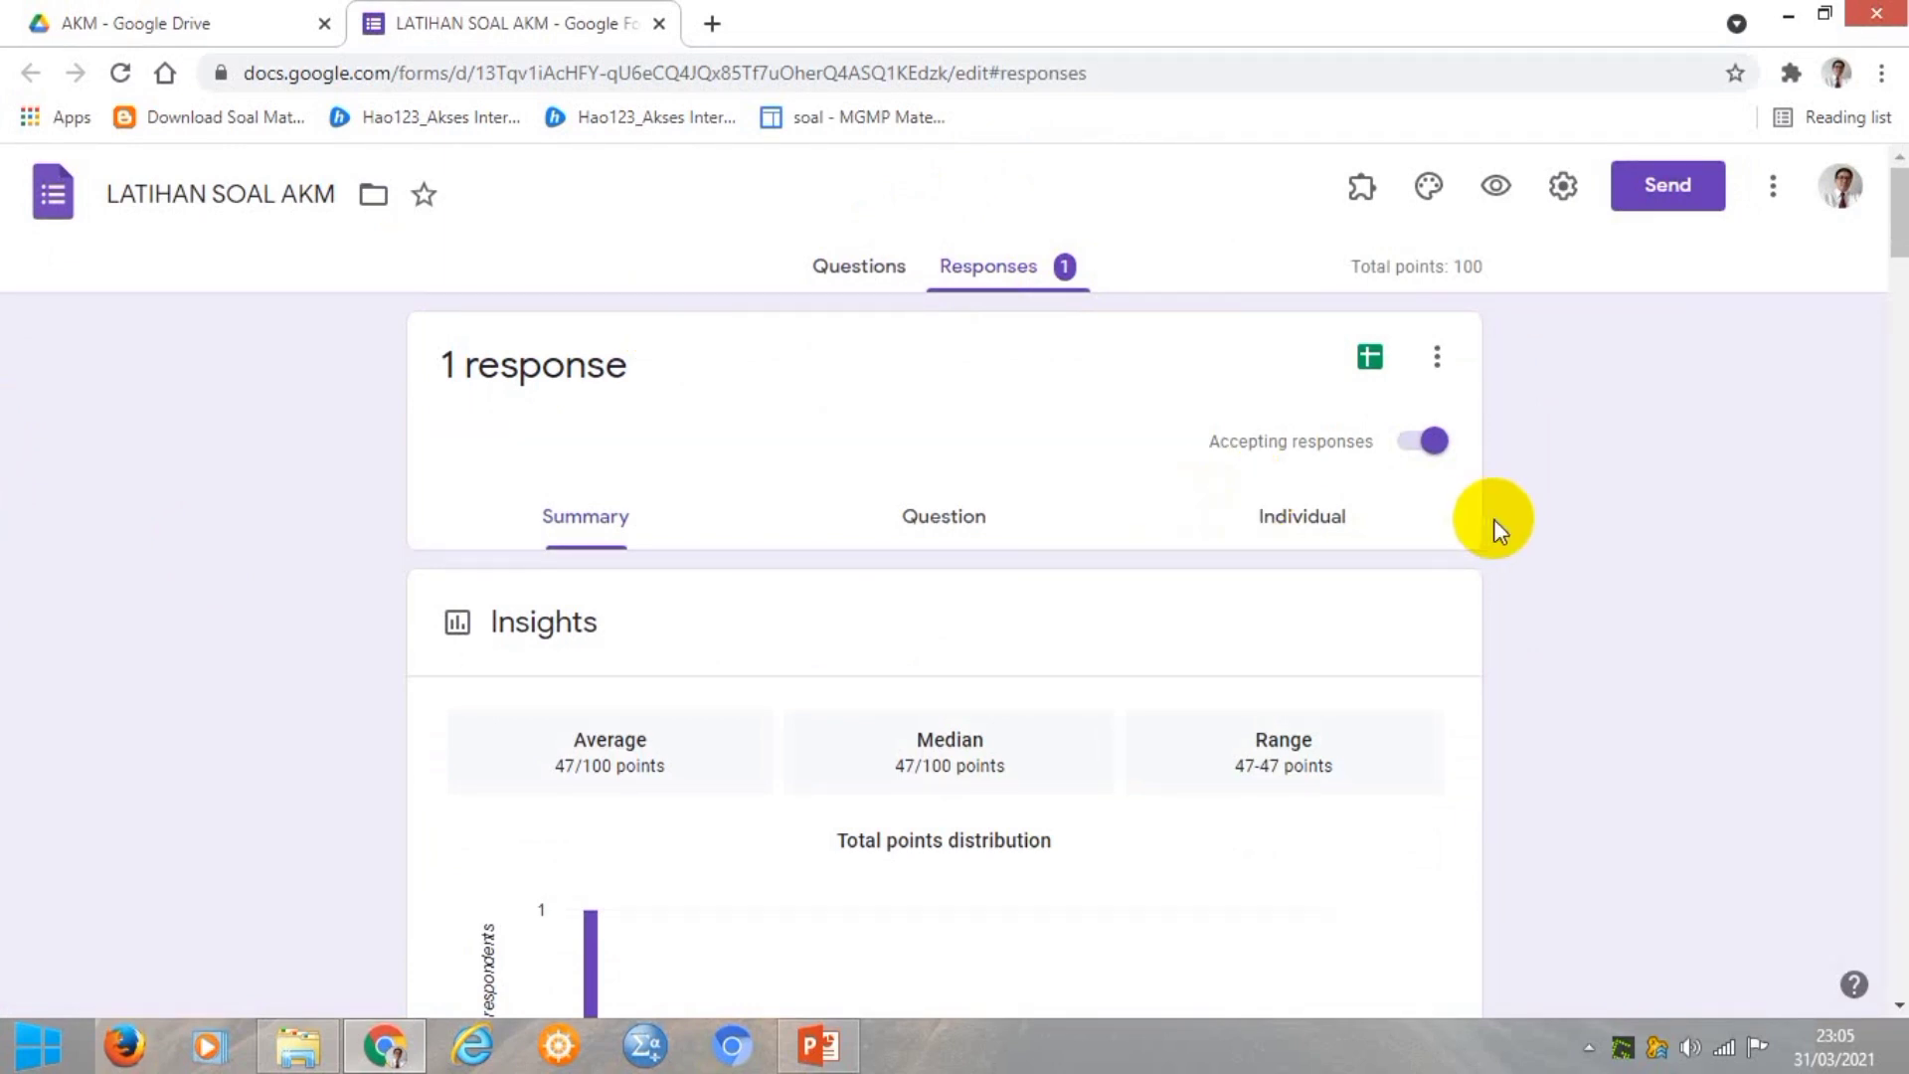
scroll(1494, 519, "down", 4)
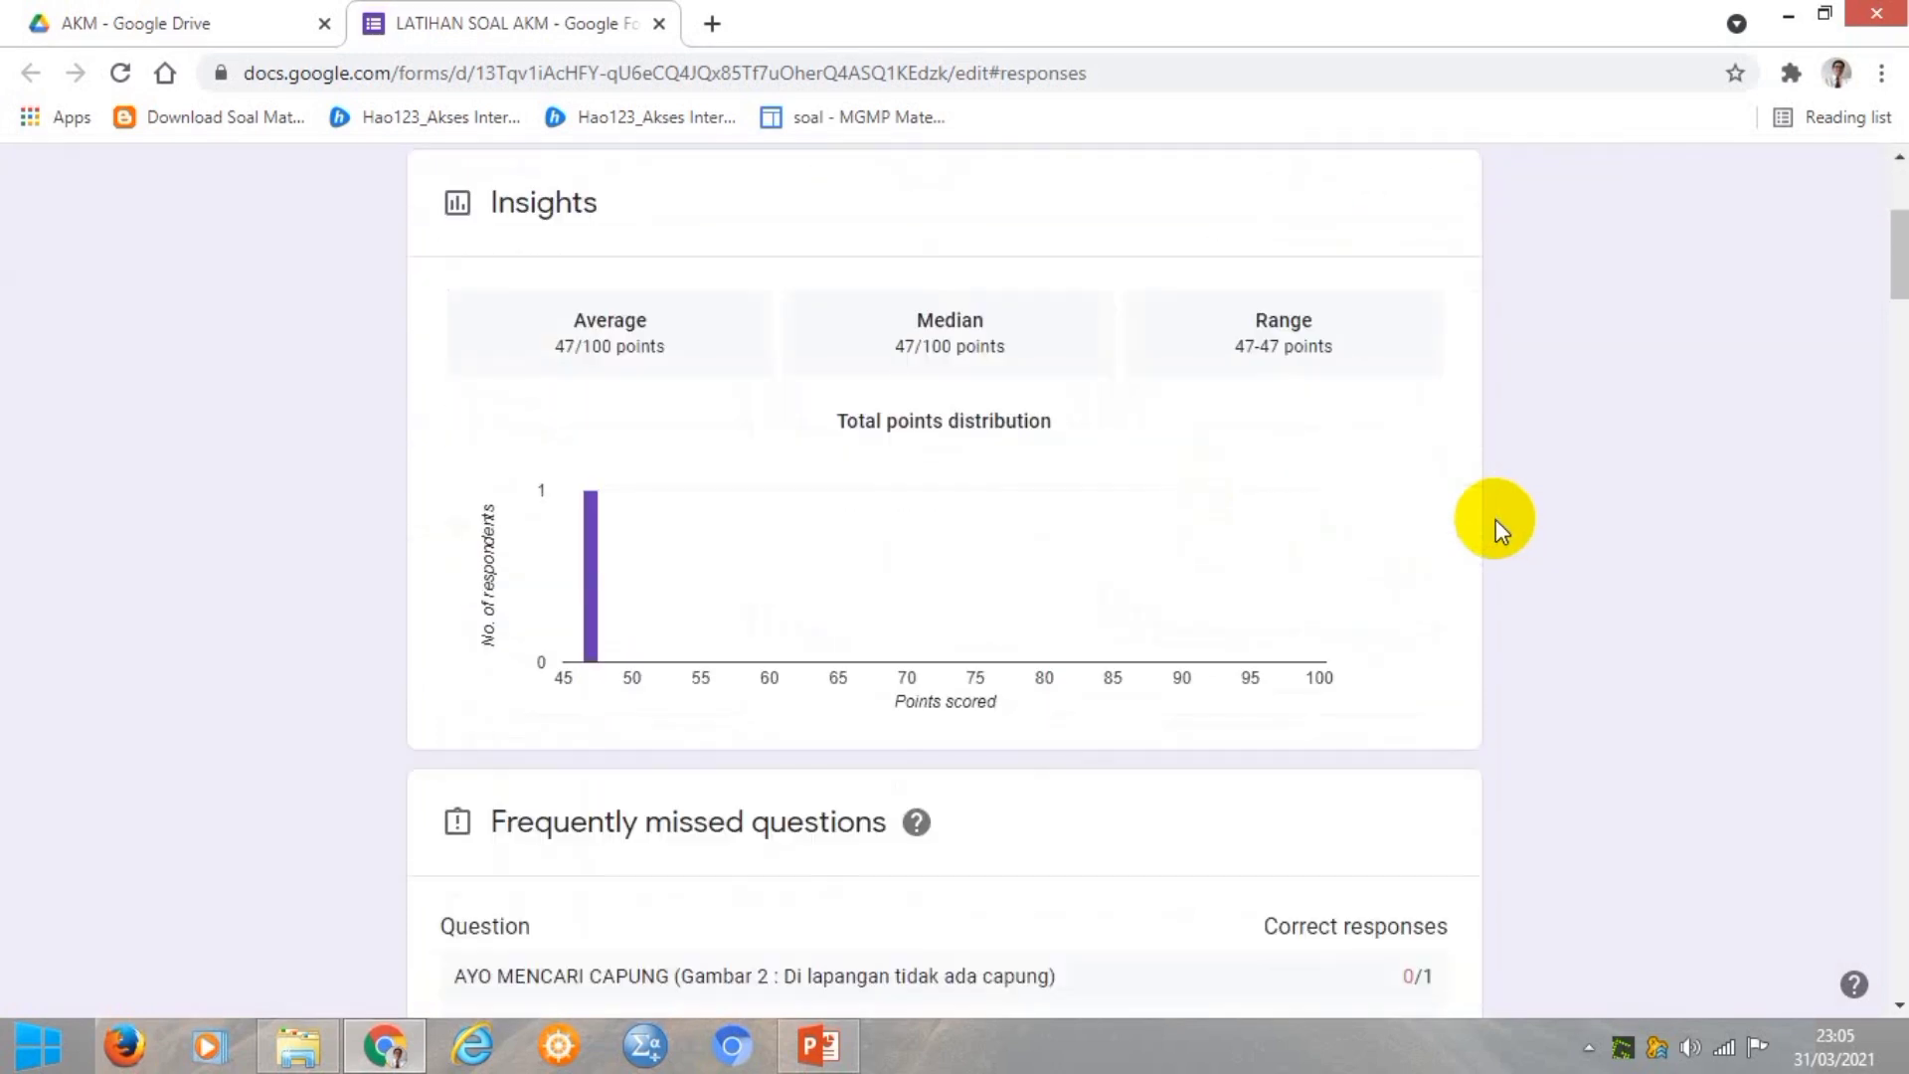
scroll(1496, 519, "up", 3)
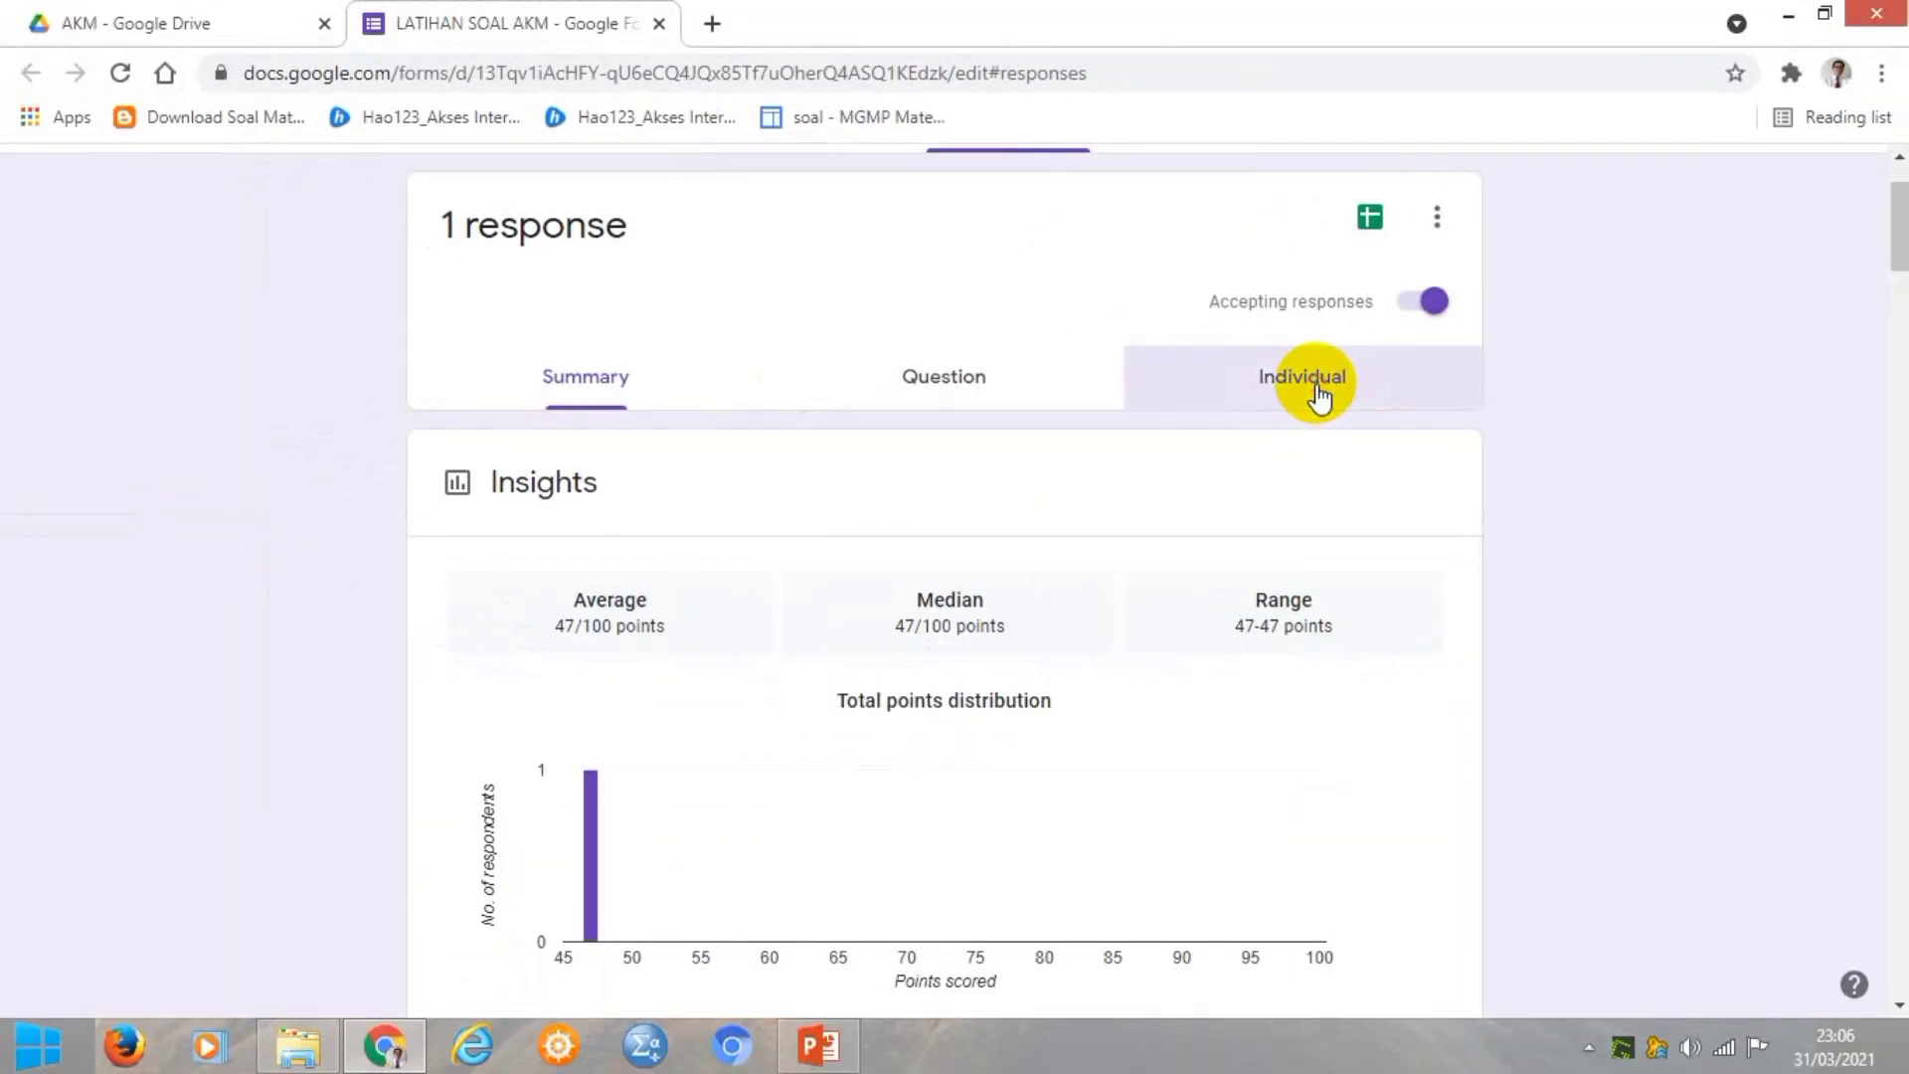
left_click(960, 562)
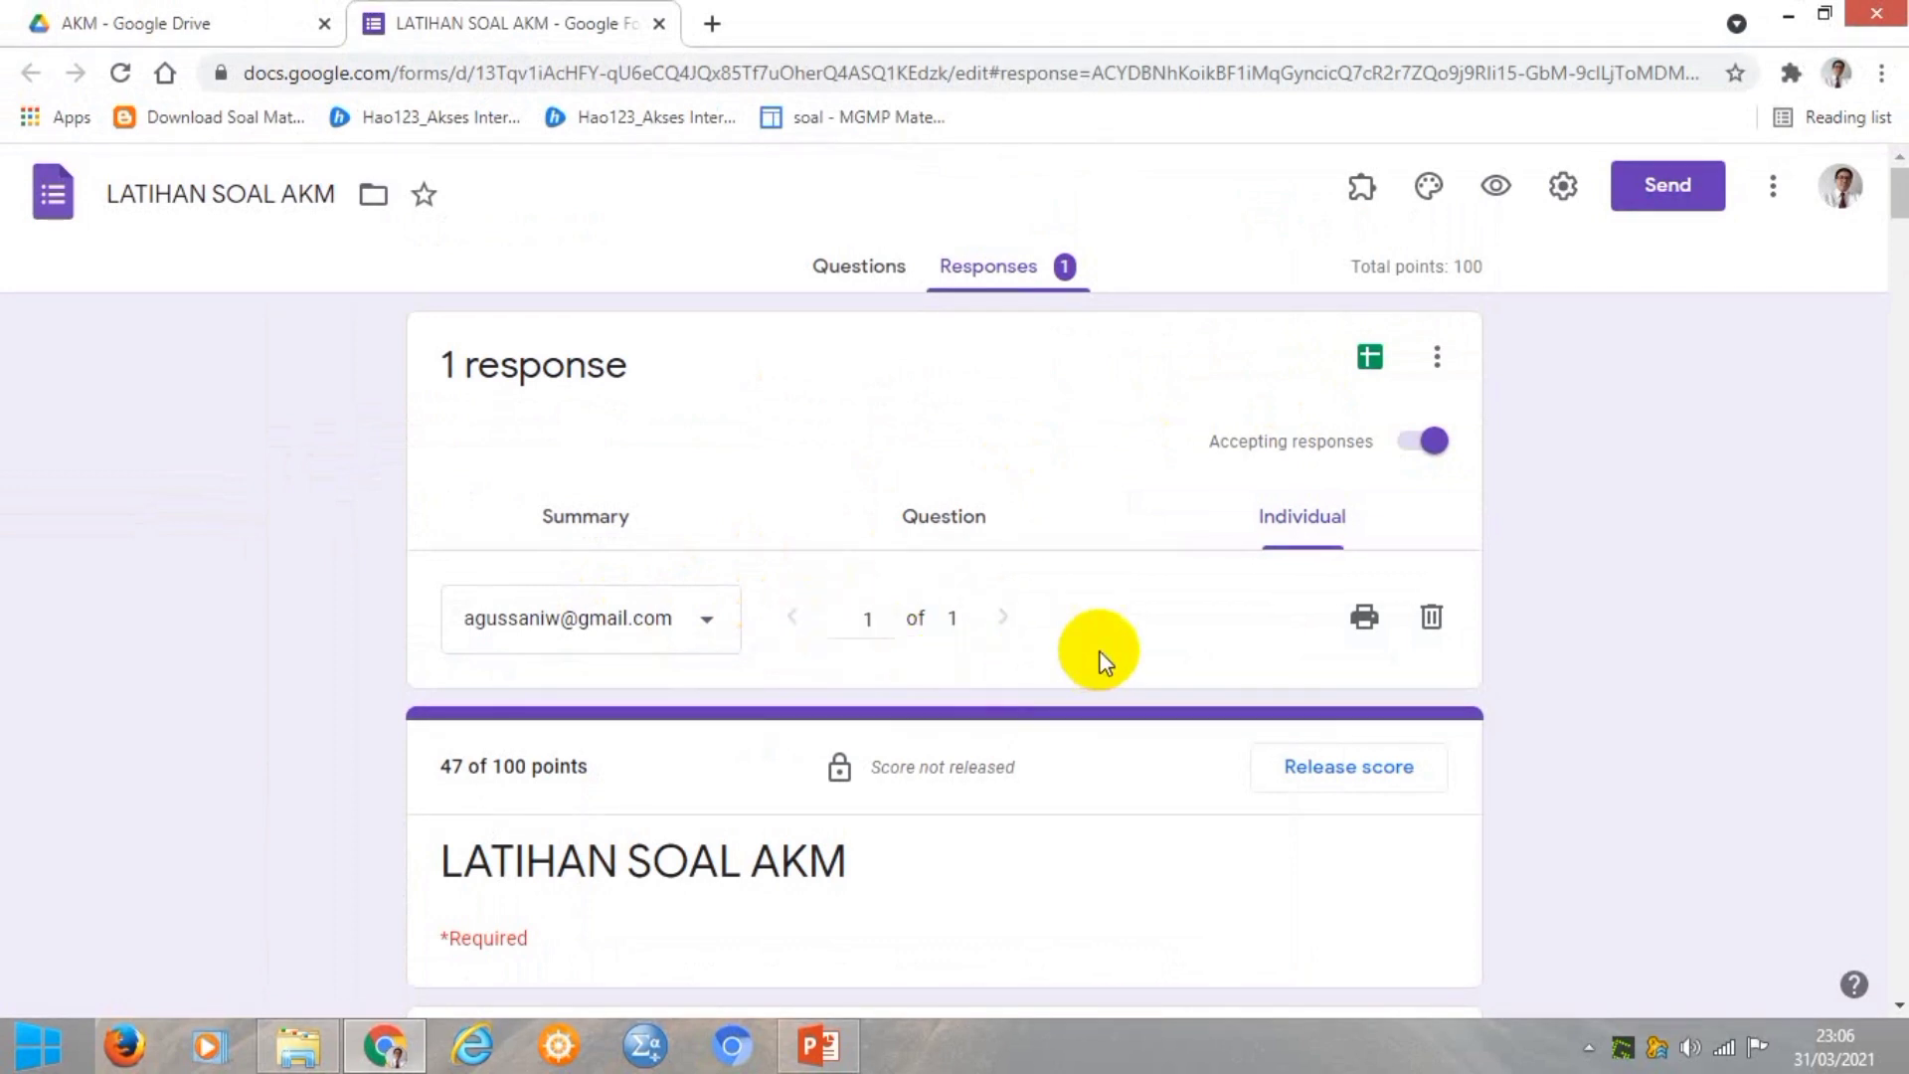
scroll(1177, 719, "down", 5)
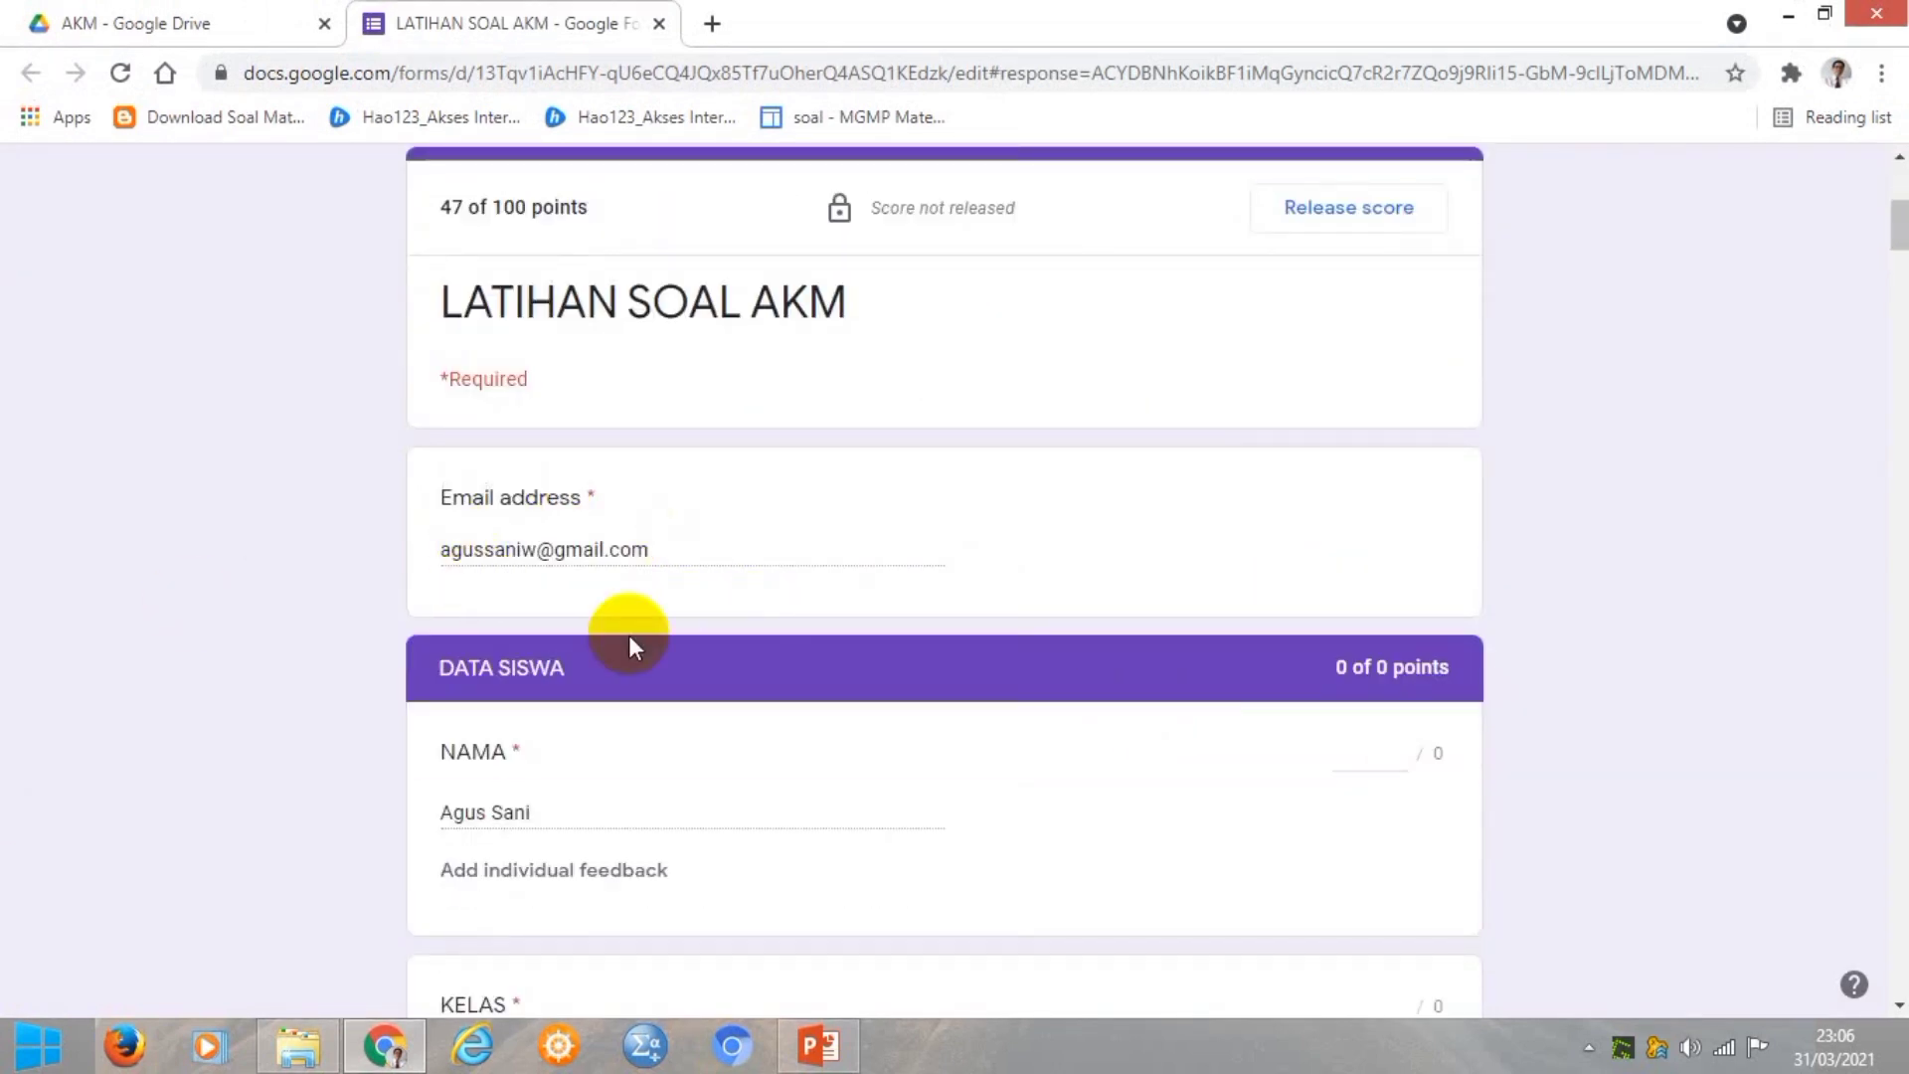
scroll(696, 815, "down", 3)
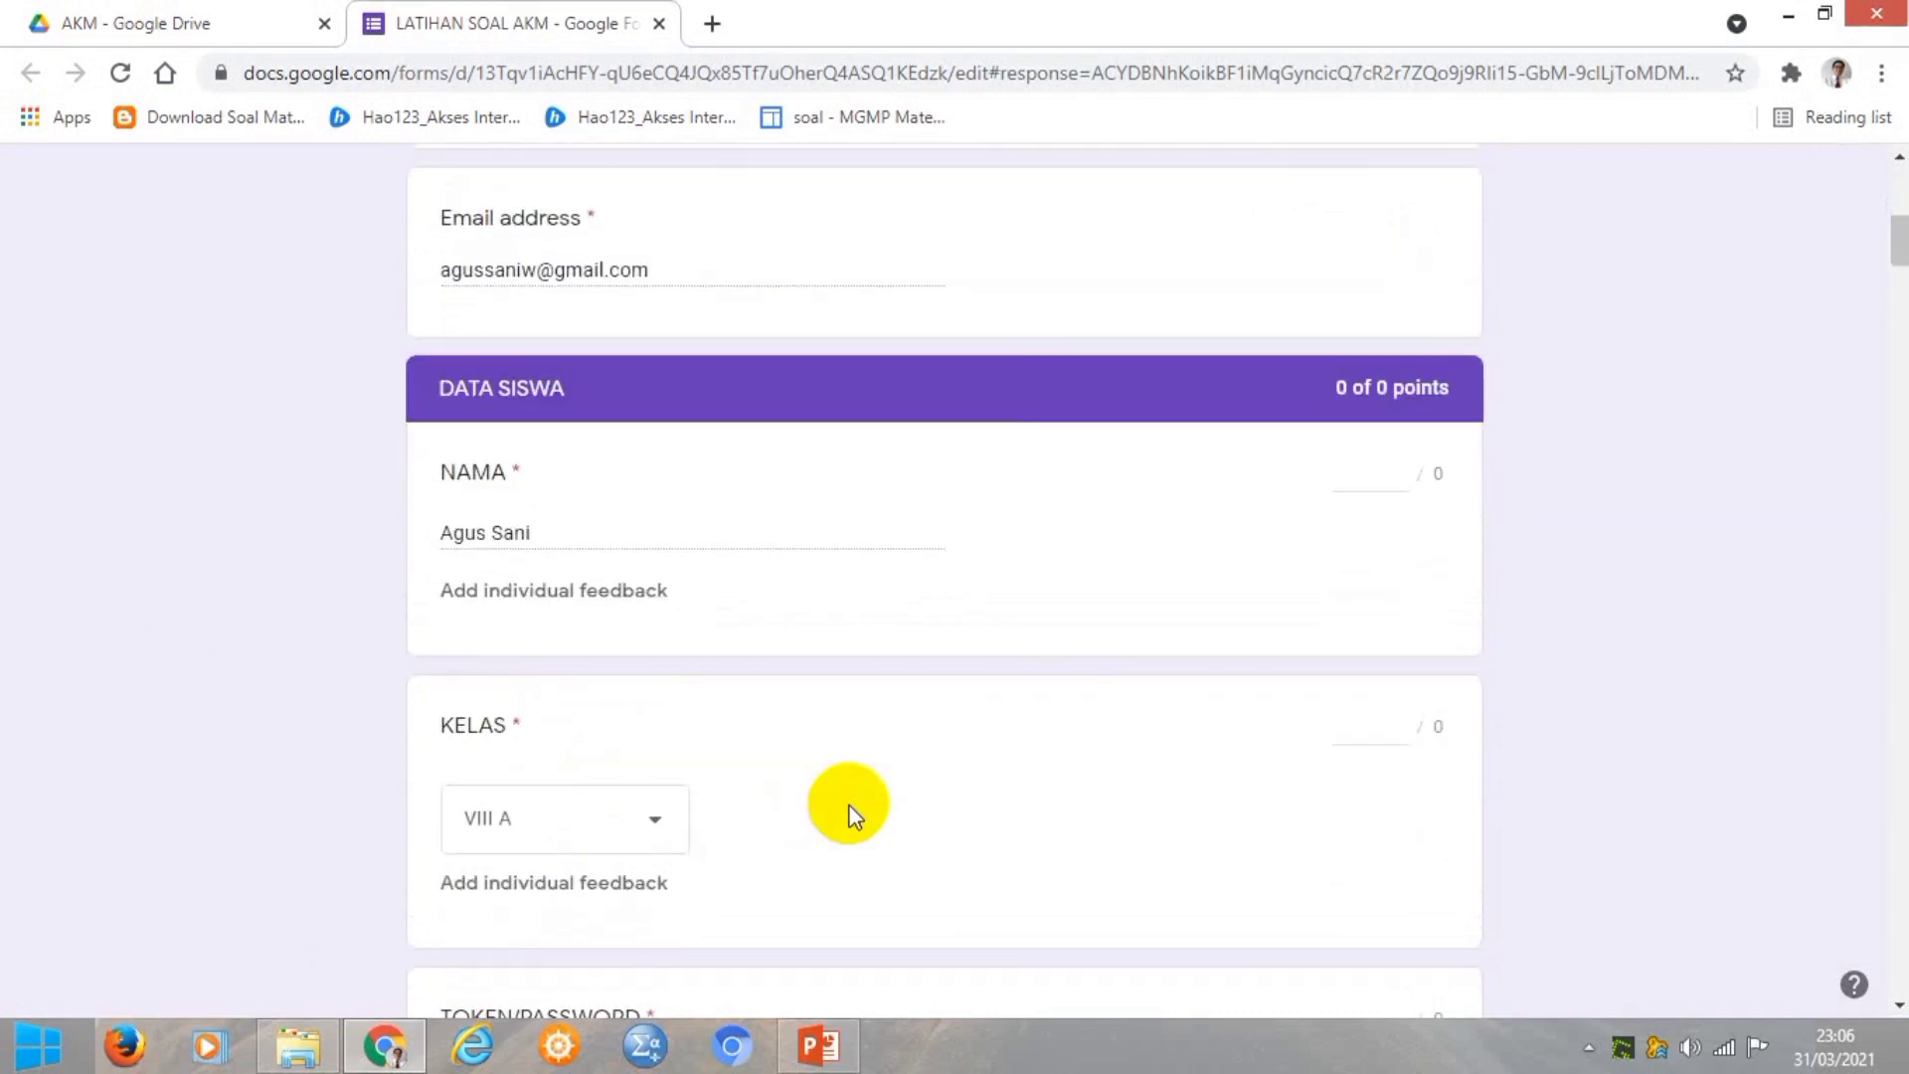
scroll(850, 816, "down", 6)
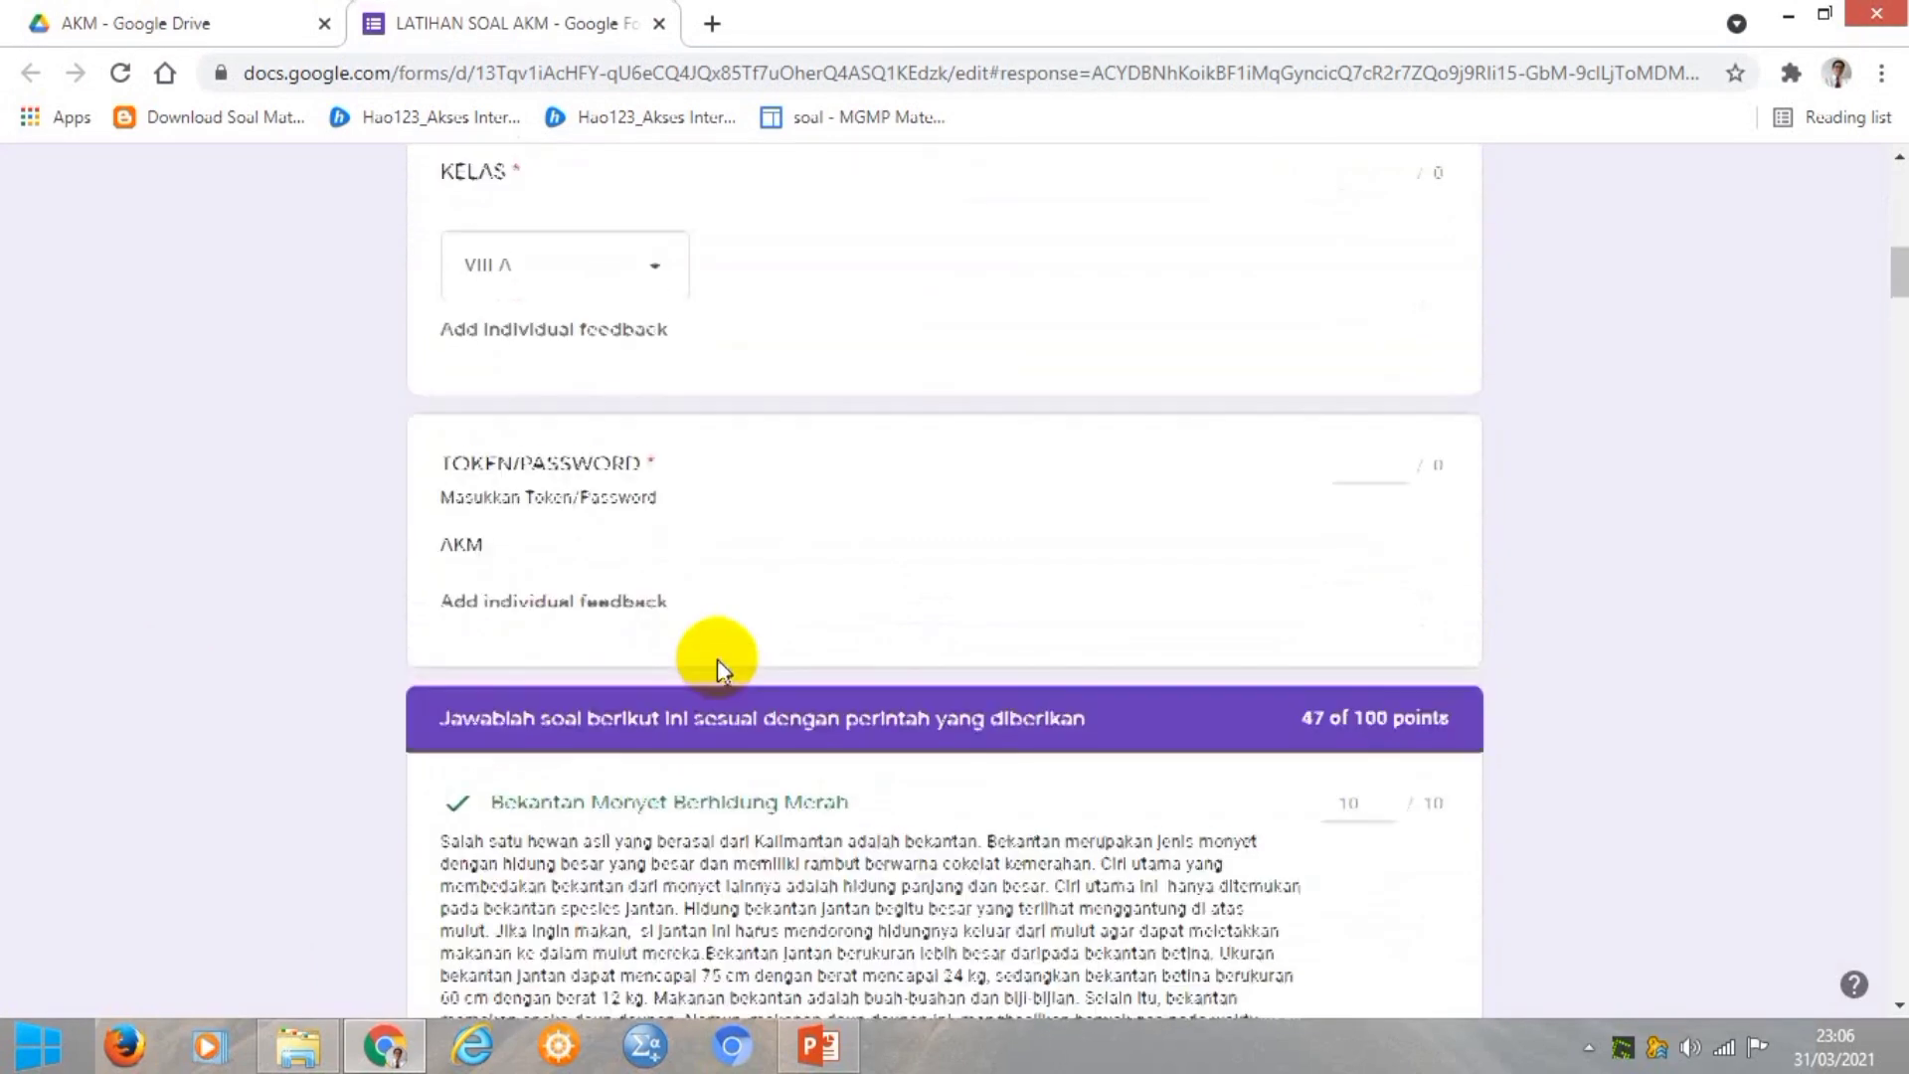
scroll(702, 623, "down", 3)
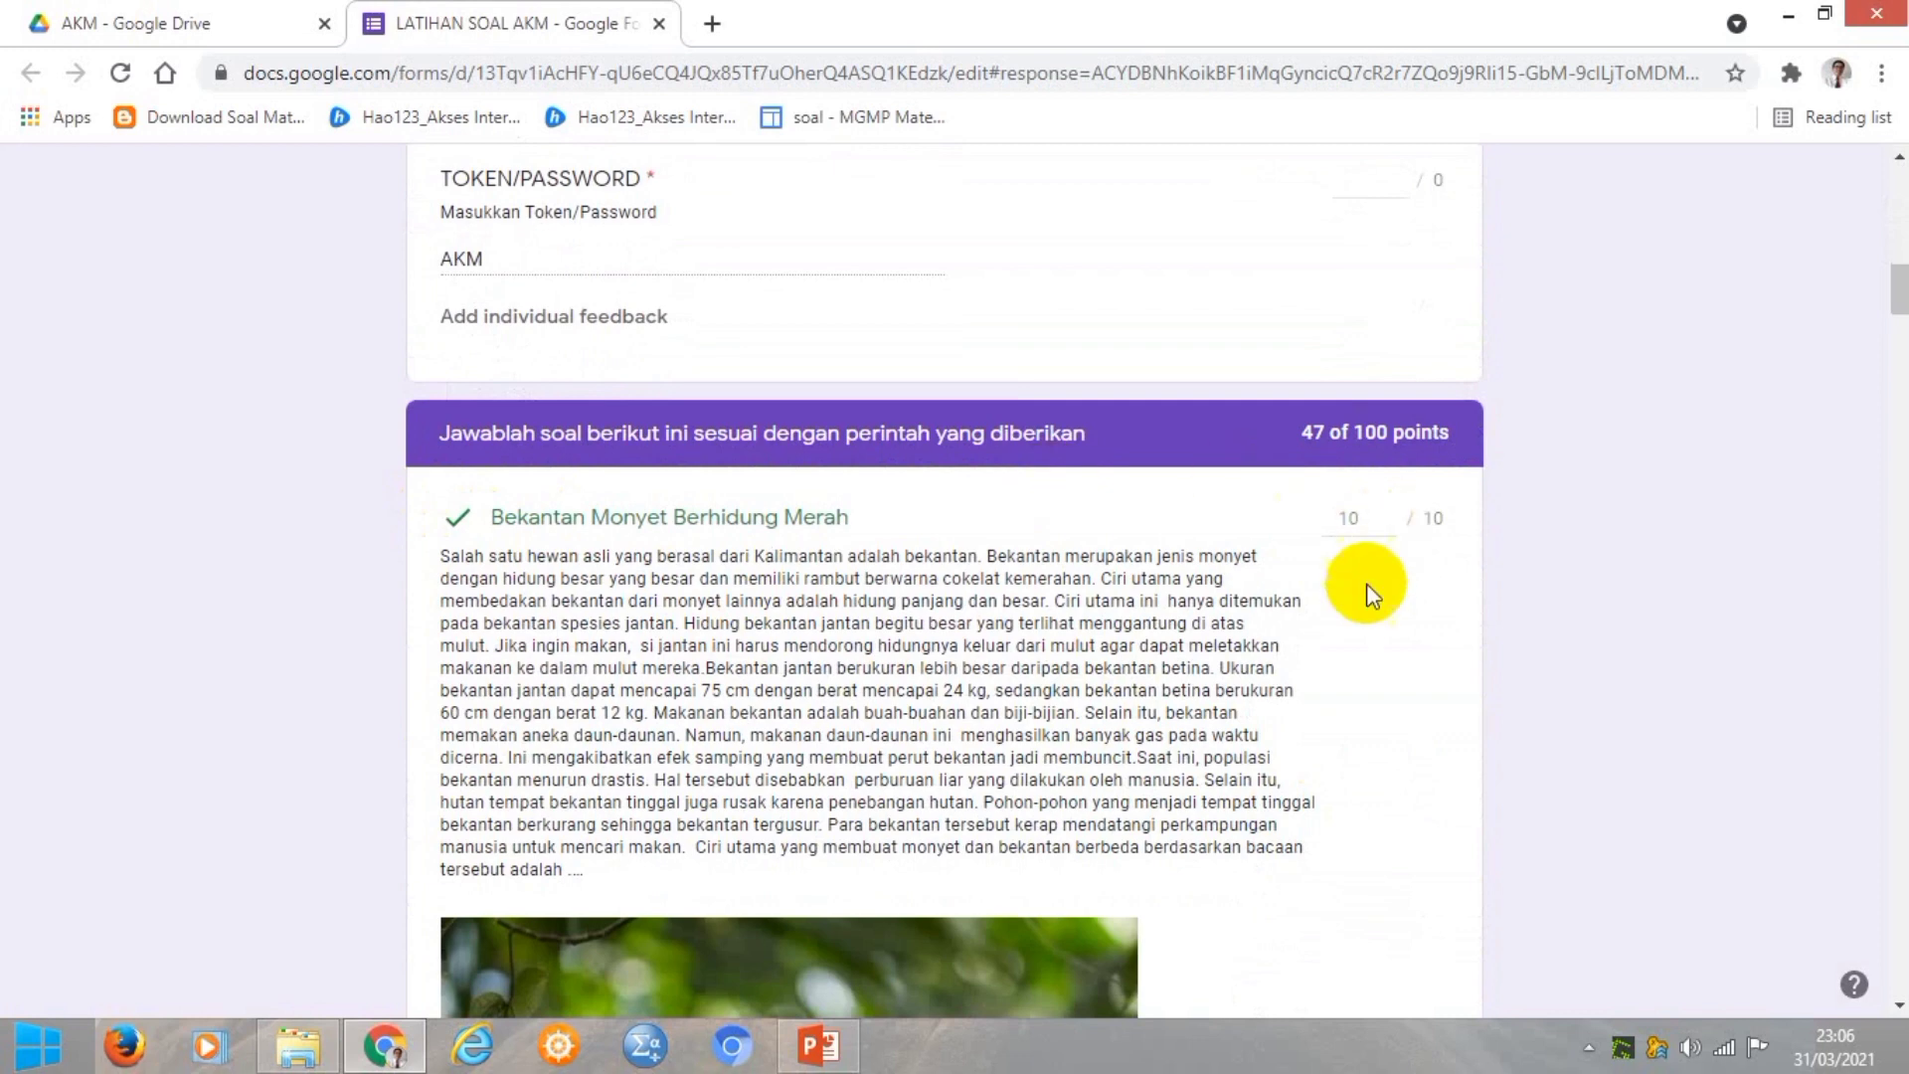
scroll(1366, 593, "down", 3)
scroll(1366, 593, "down", 11)
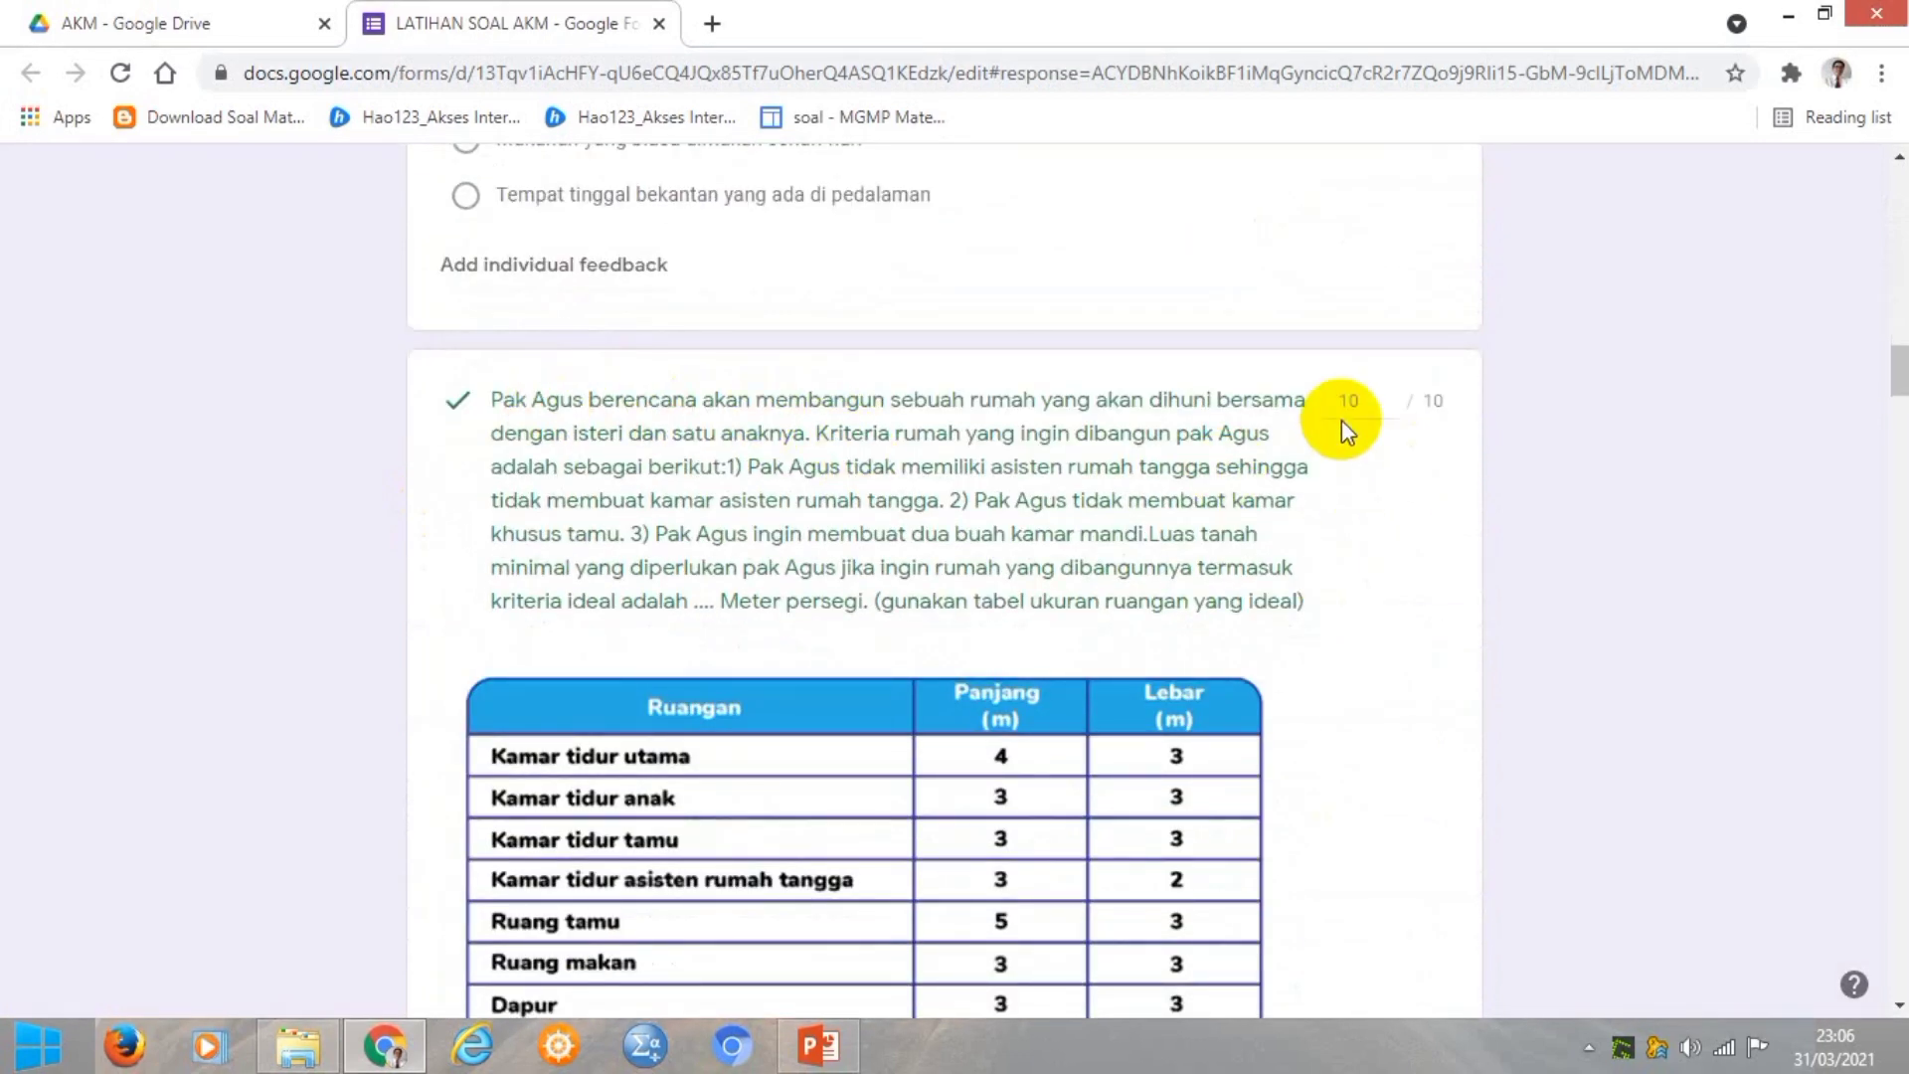
scroll(1340, 420, "down", 10)
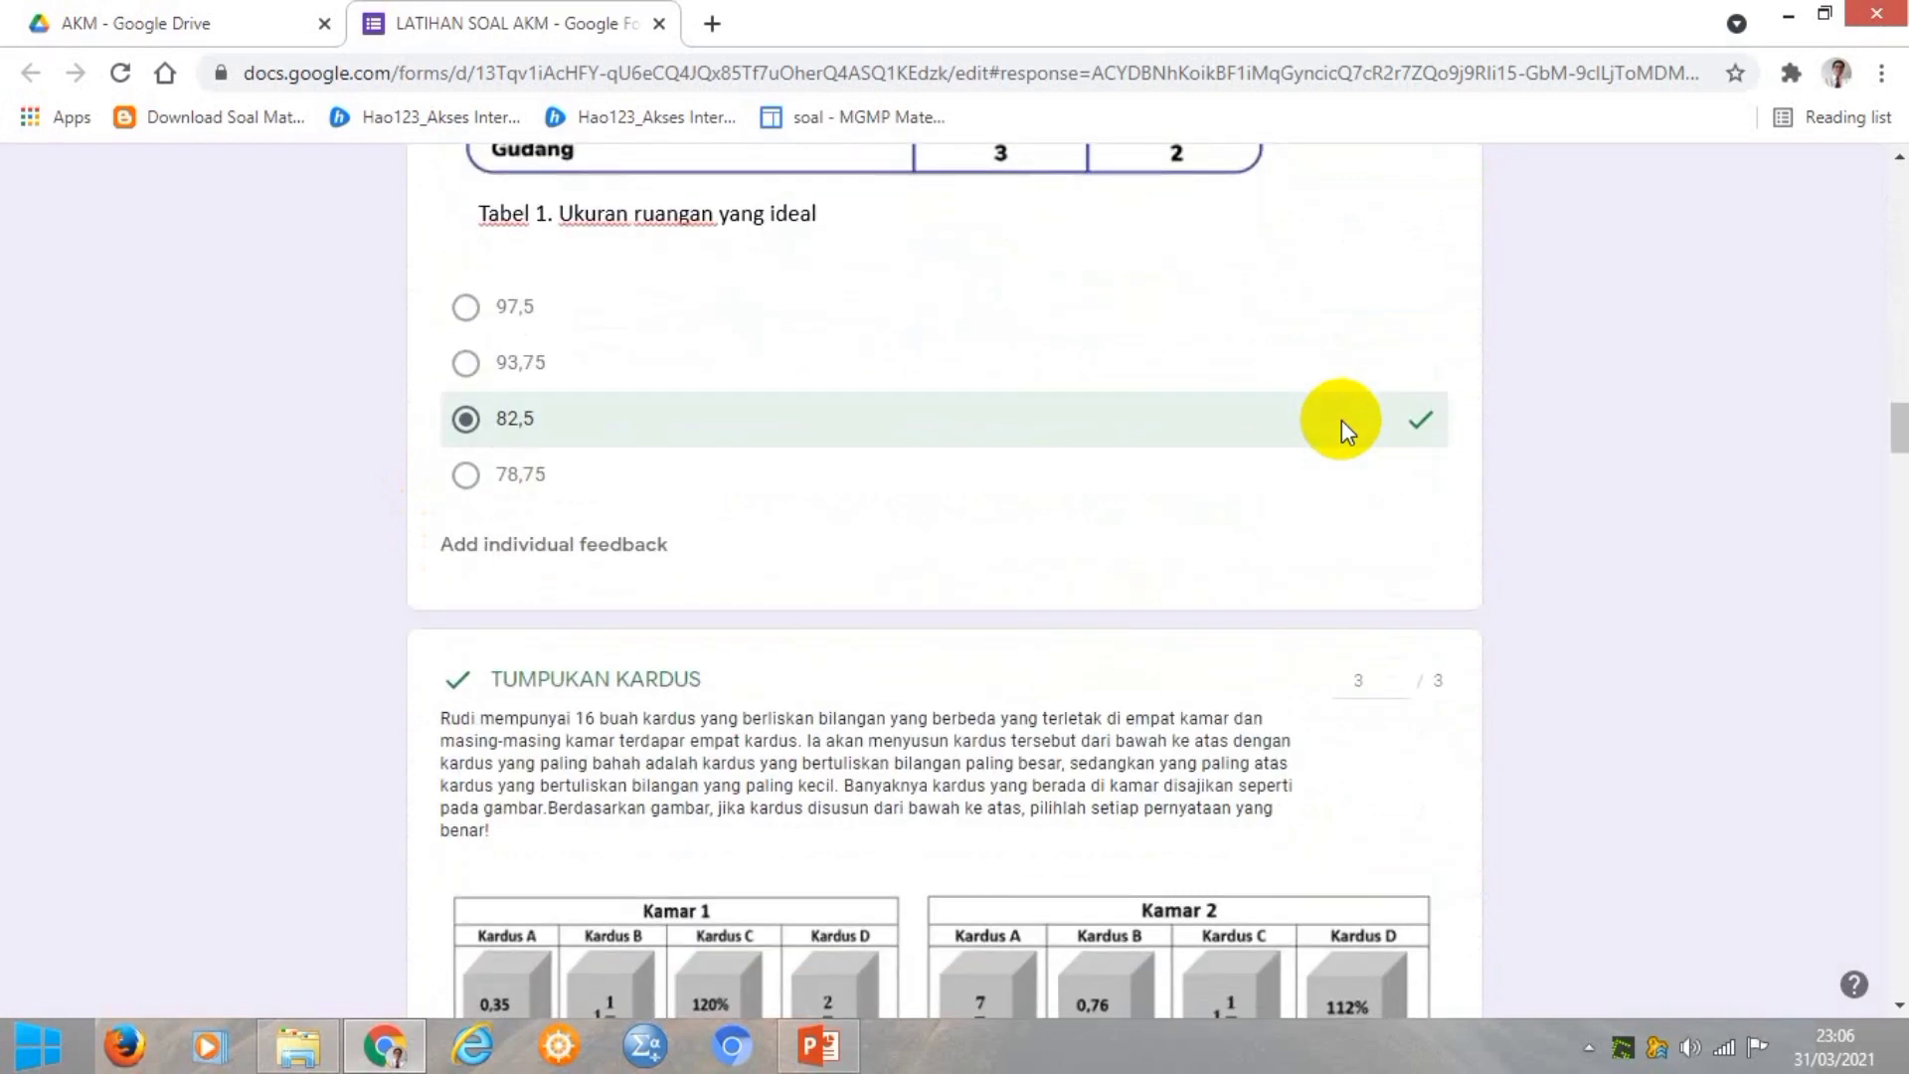
scroll(1340, 419, "down", 6)
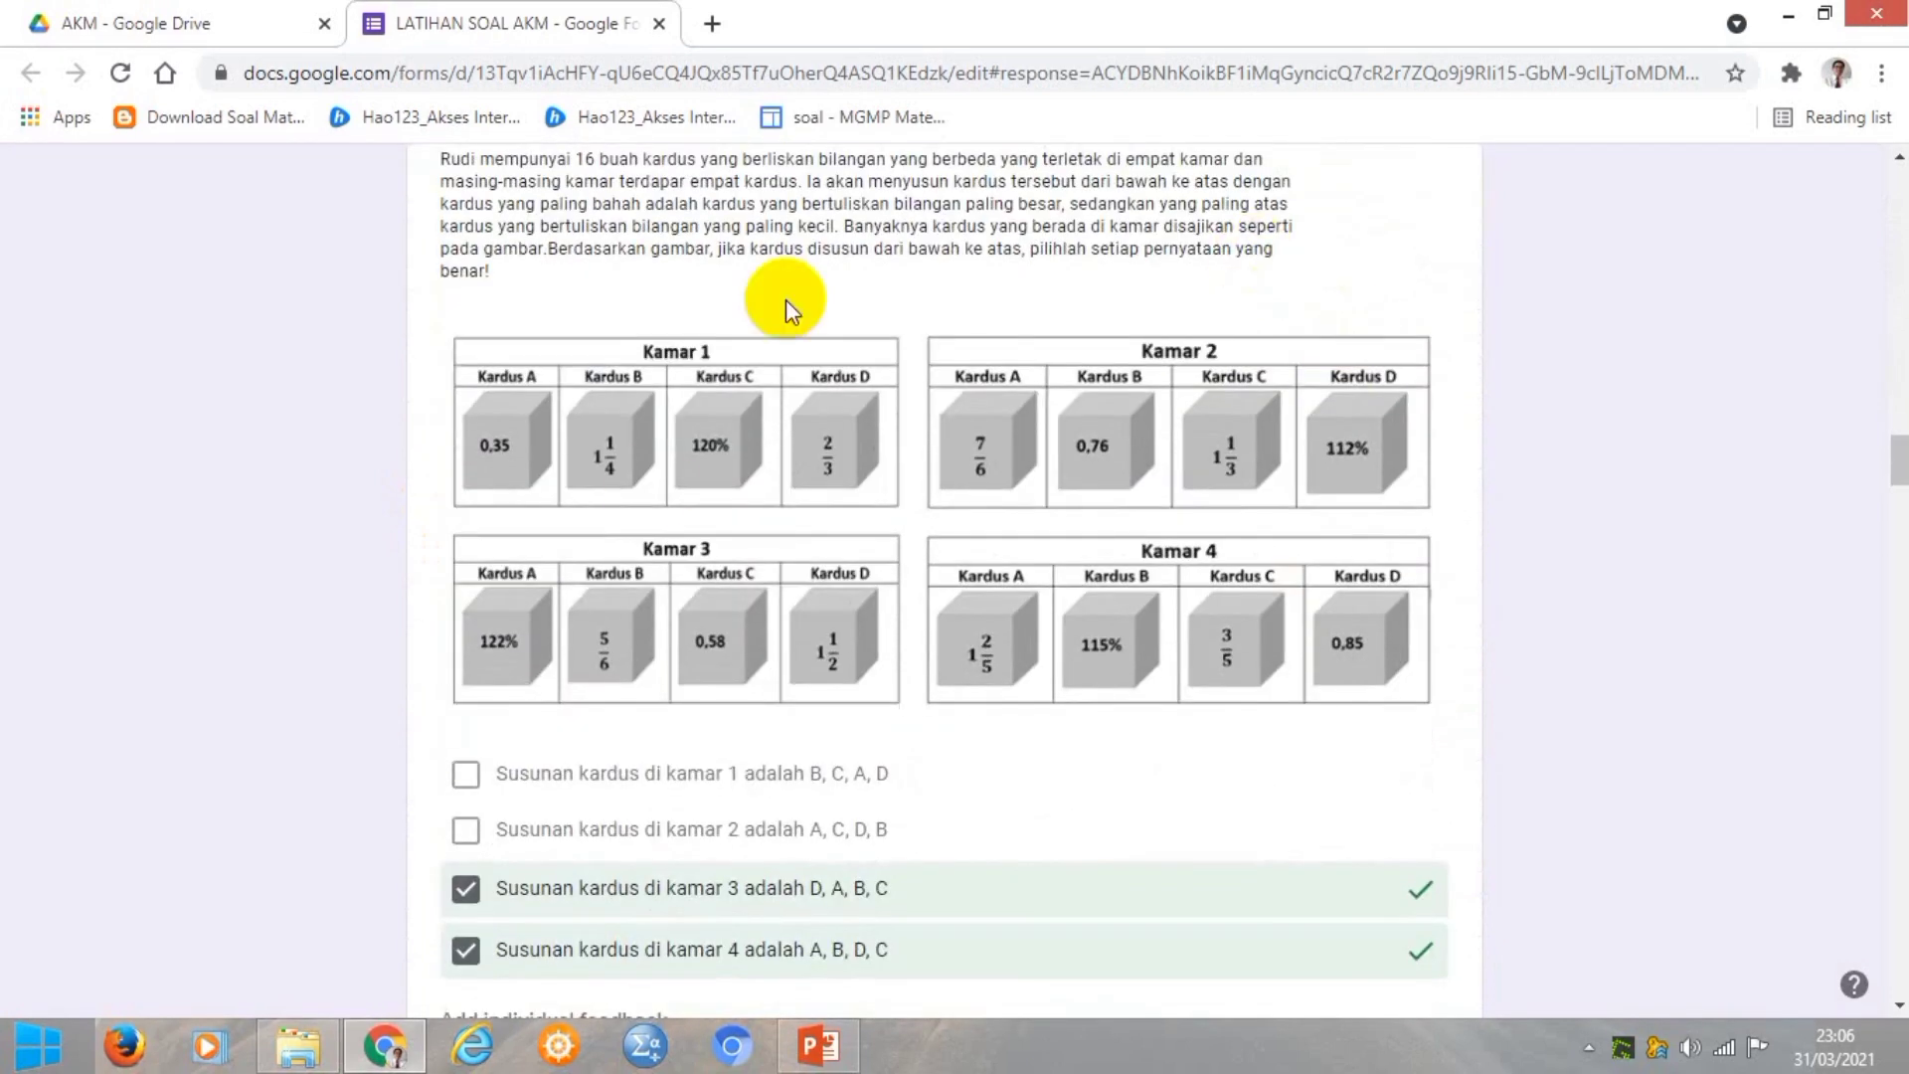
scroll(1298, 510, "up", 3)
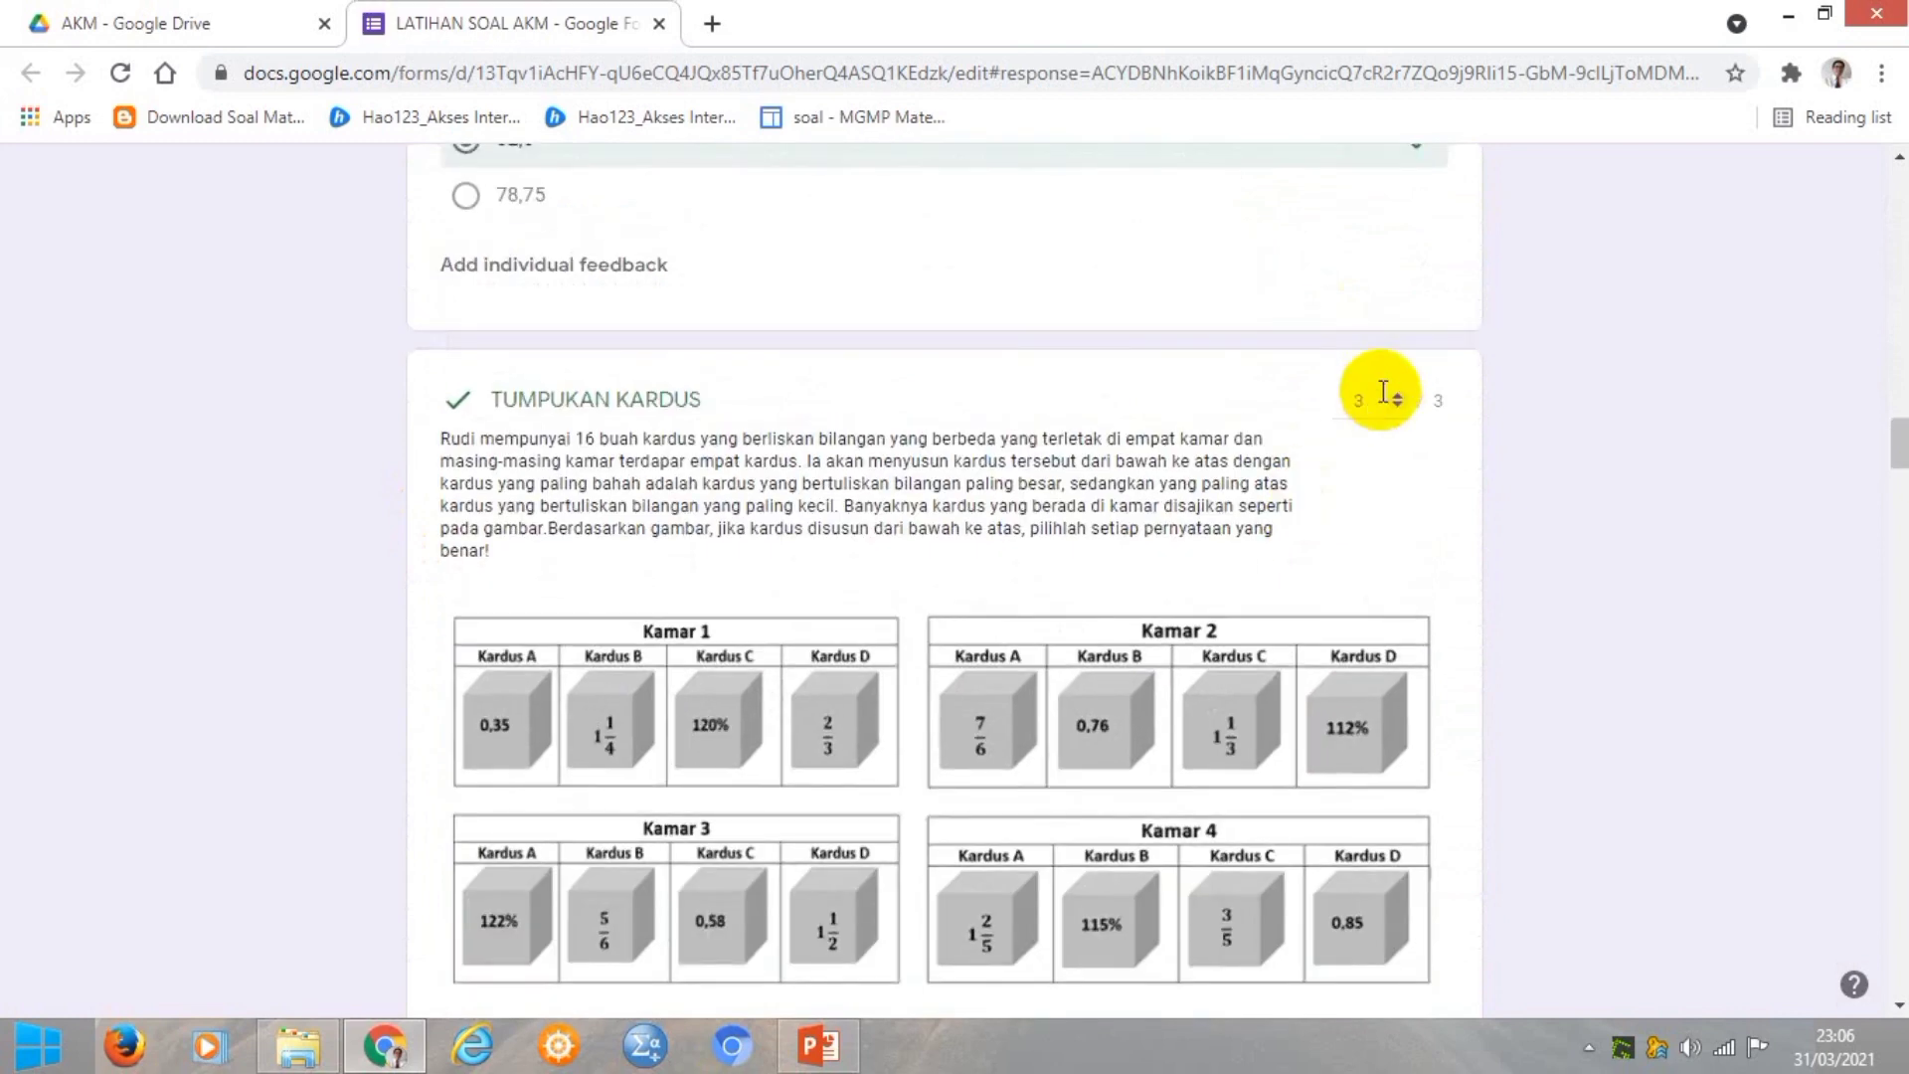
scroll(1297, 487, "down", 9)
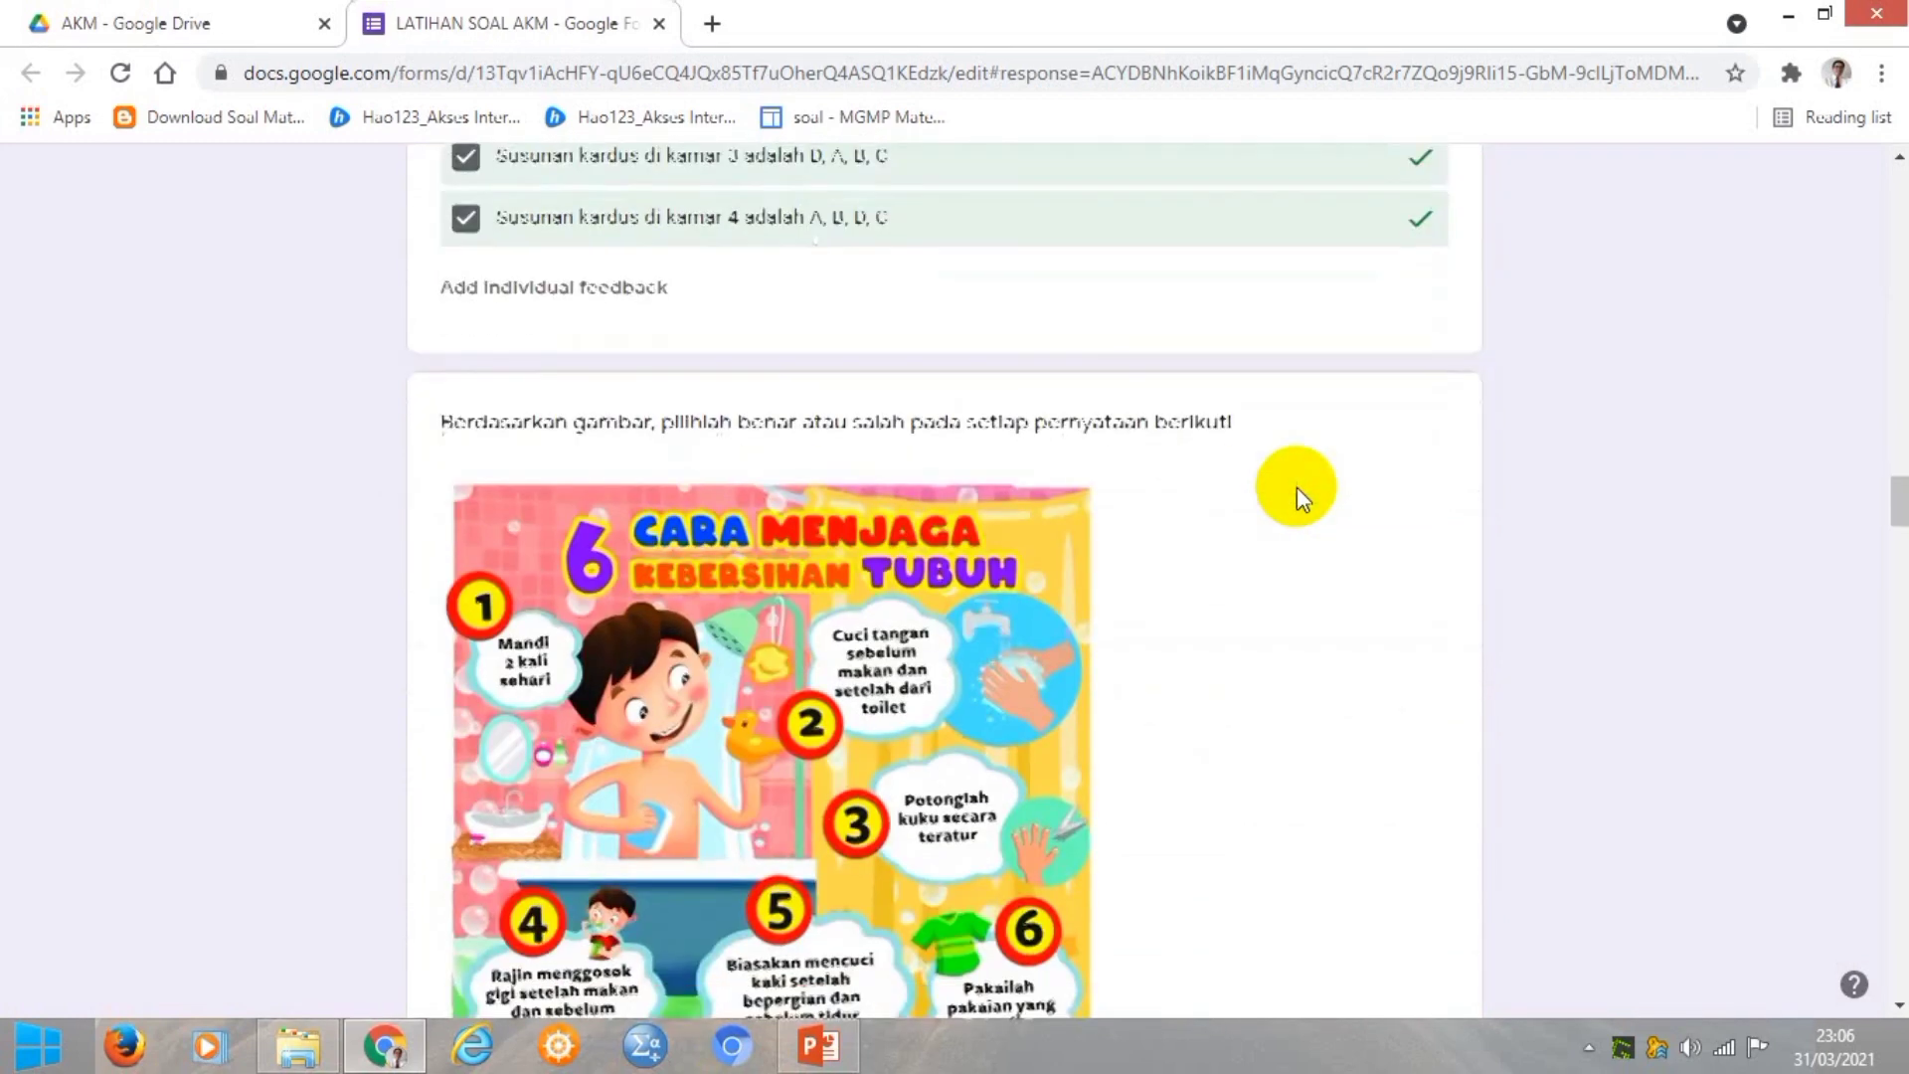
scroll(1296, 487, "down", 7)
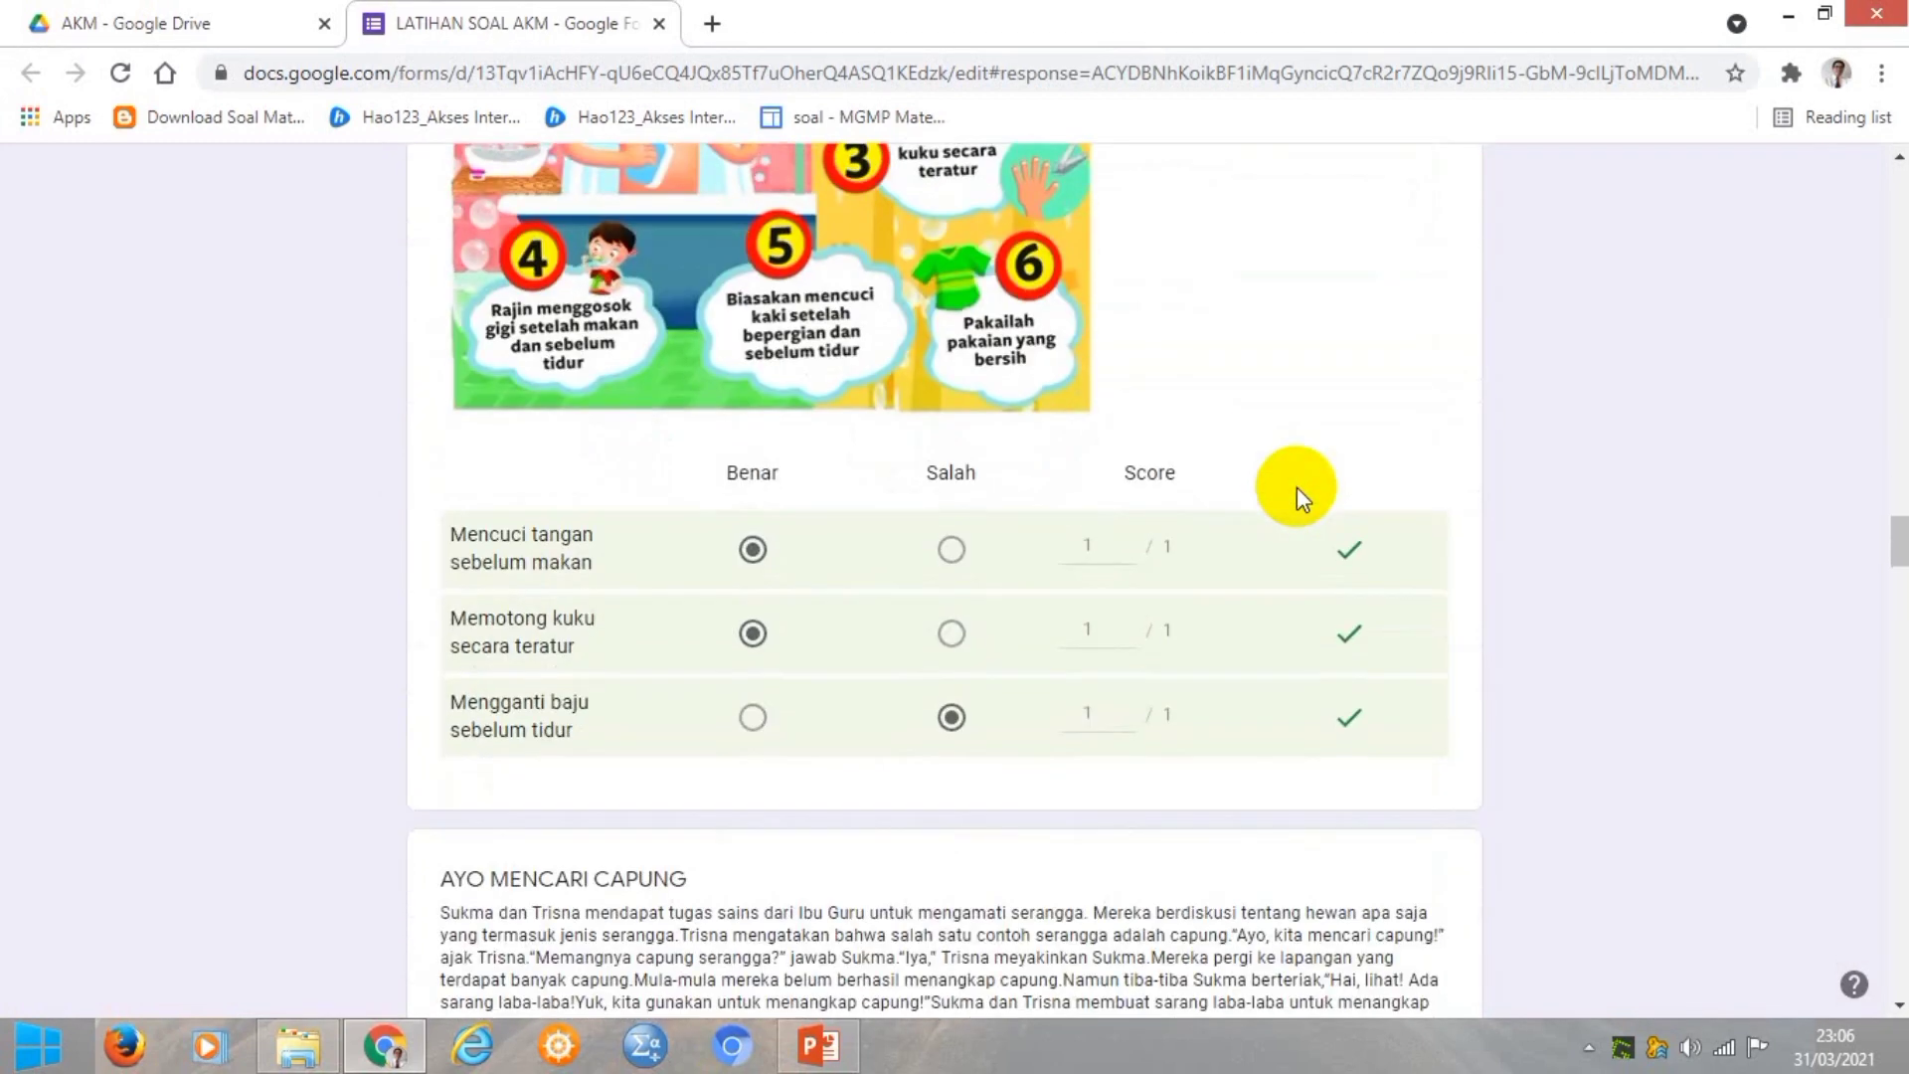
scroll(1303, 616, "up", 8)
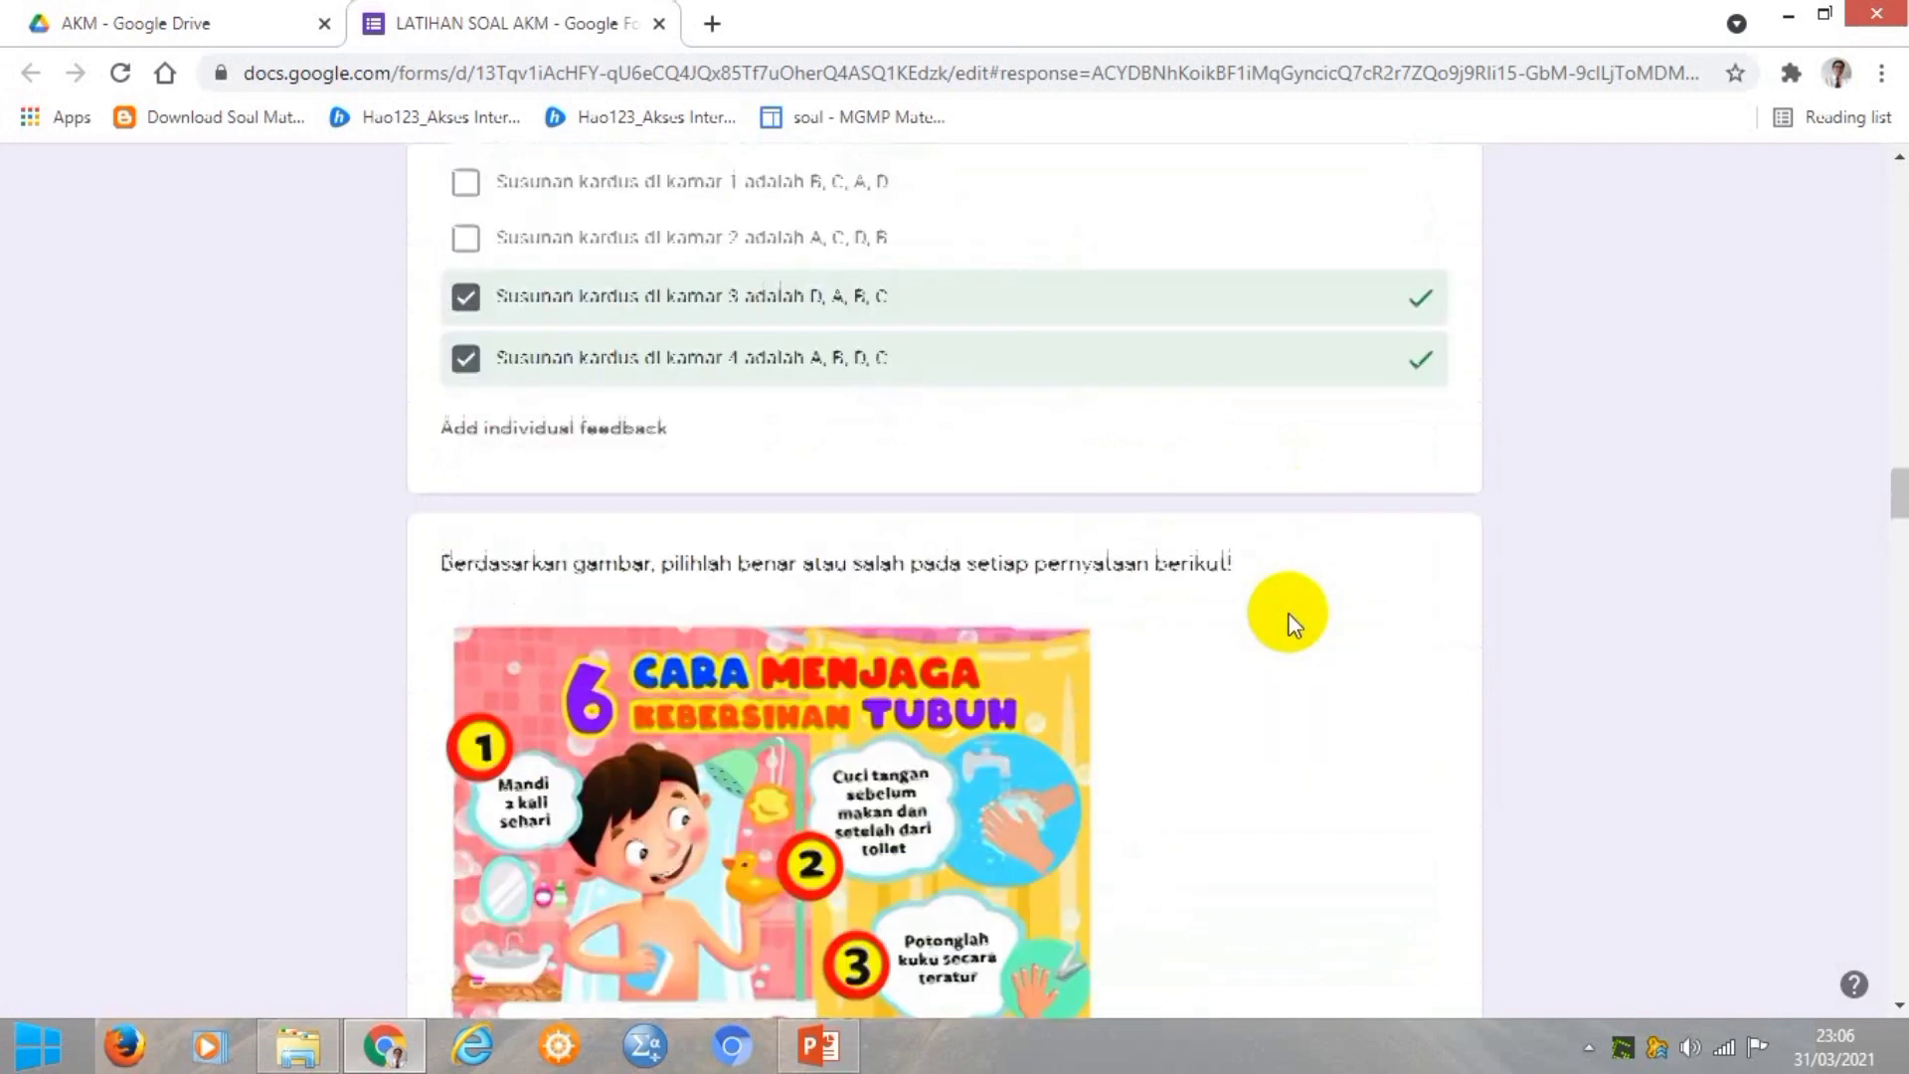
scroll(1293, 621, "down", 13)
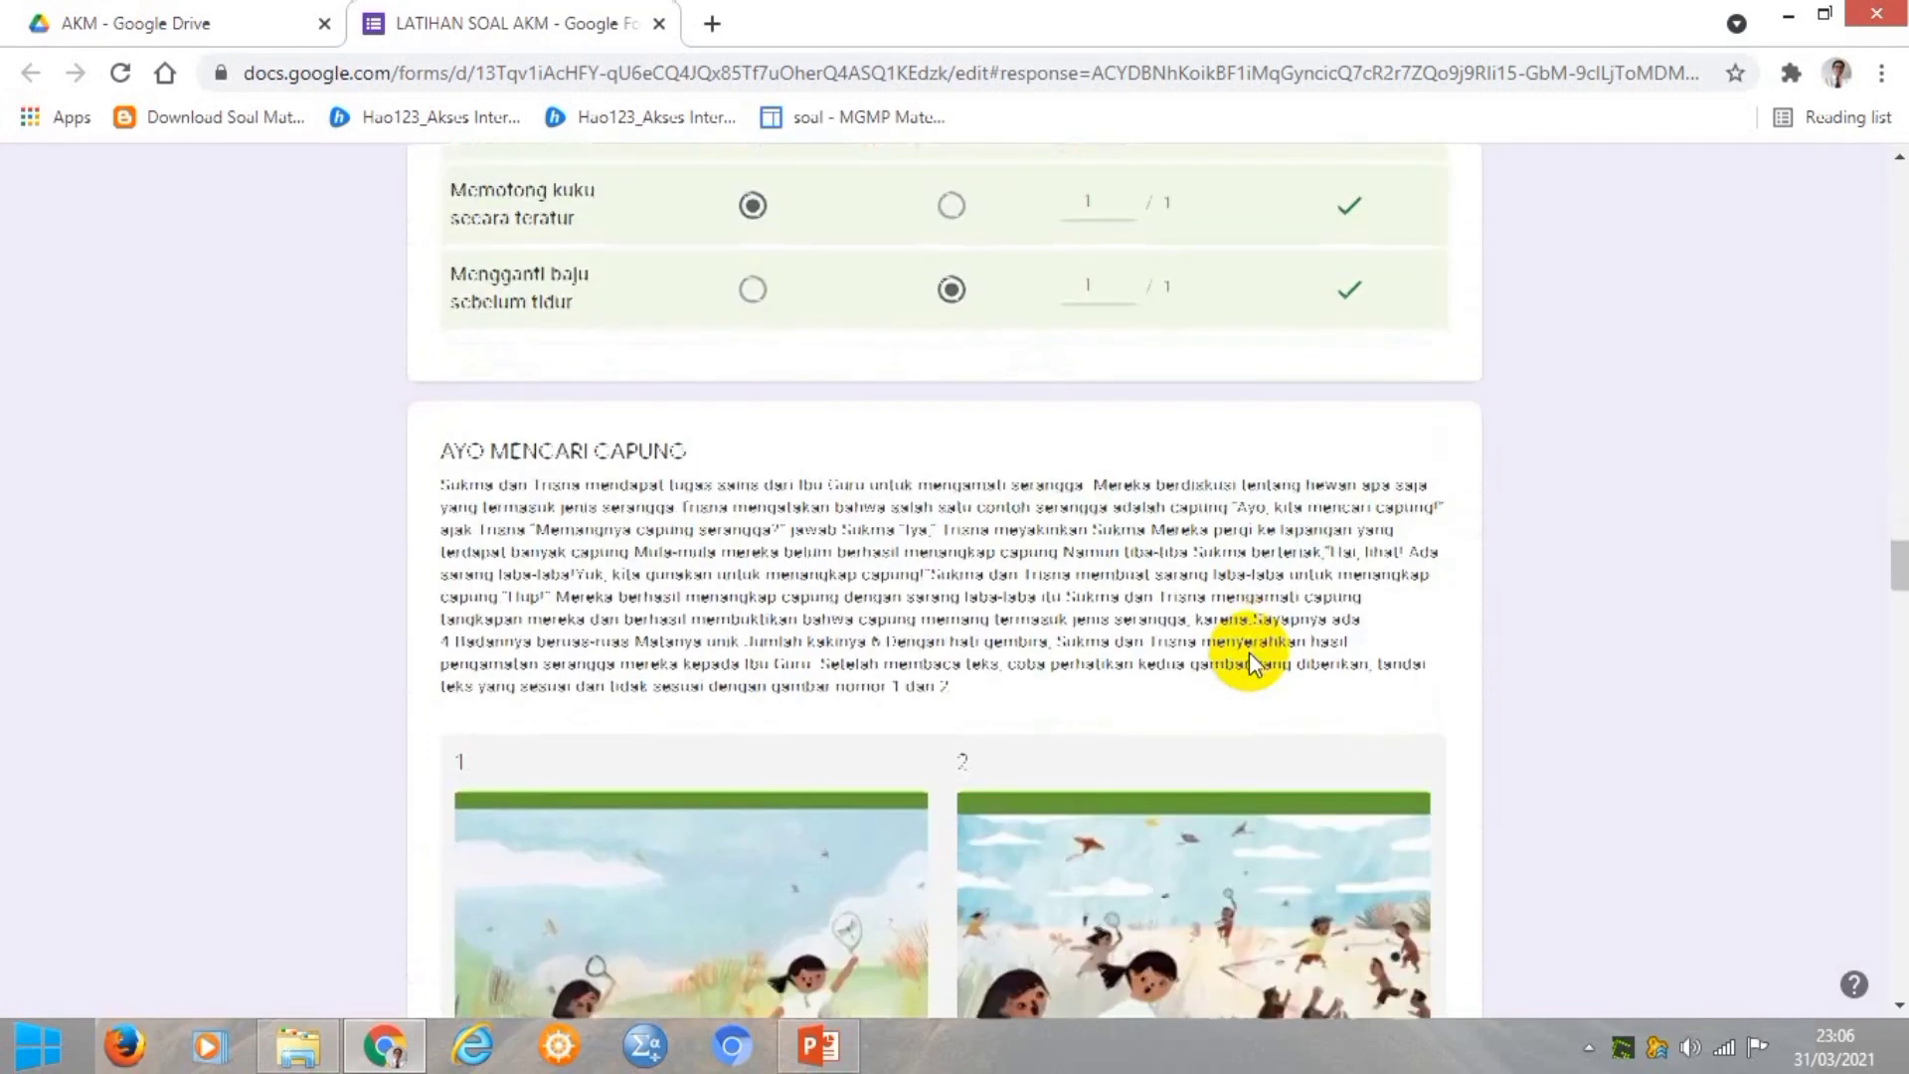
scroll(1249, 652, "down", 9)
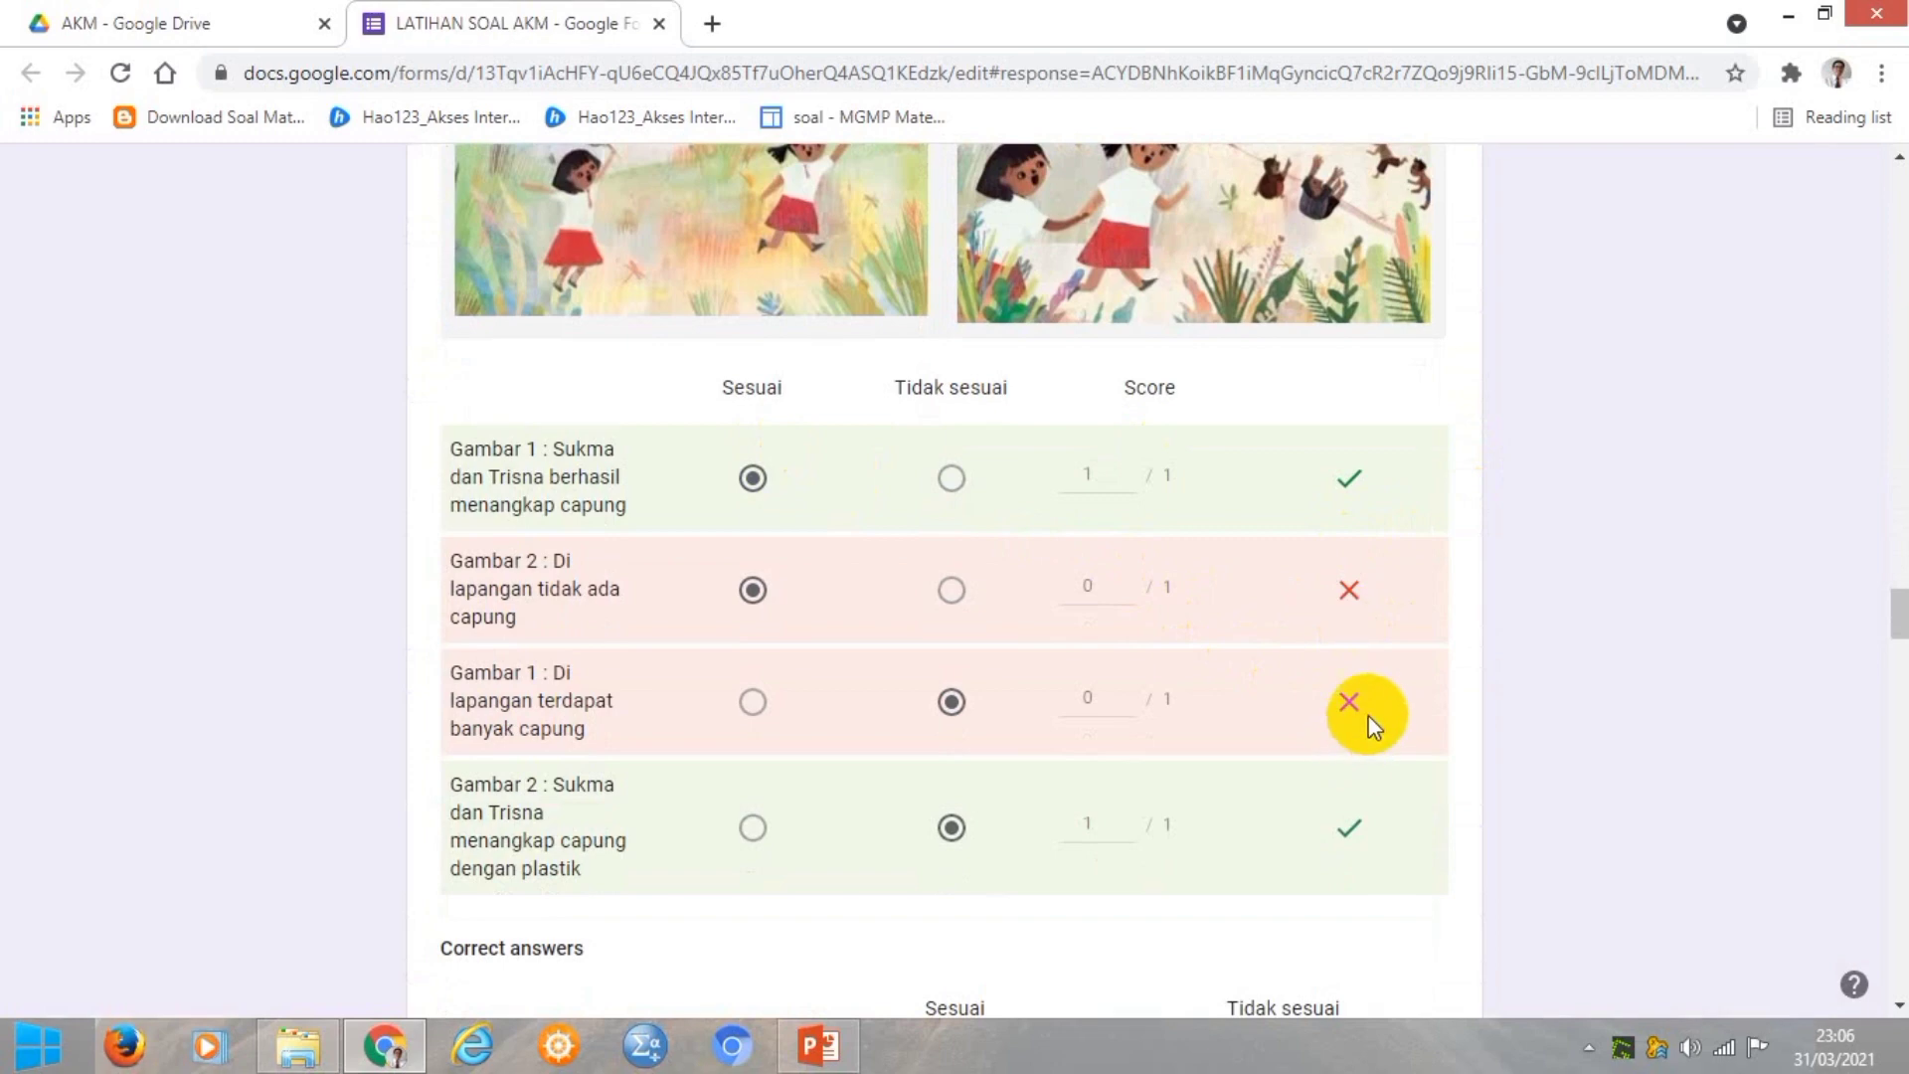
scroll(1358, 712, "down", 5)
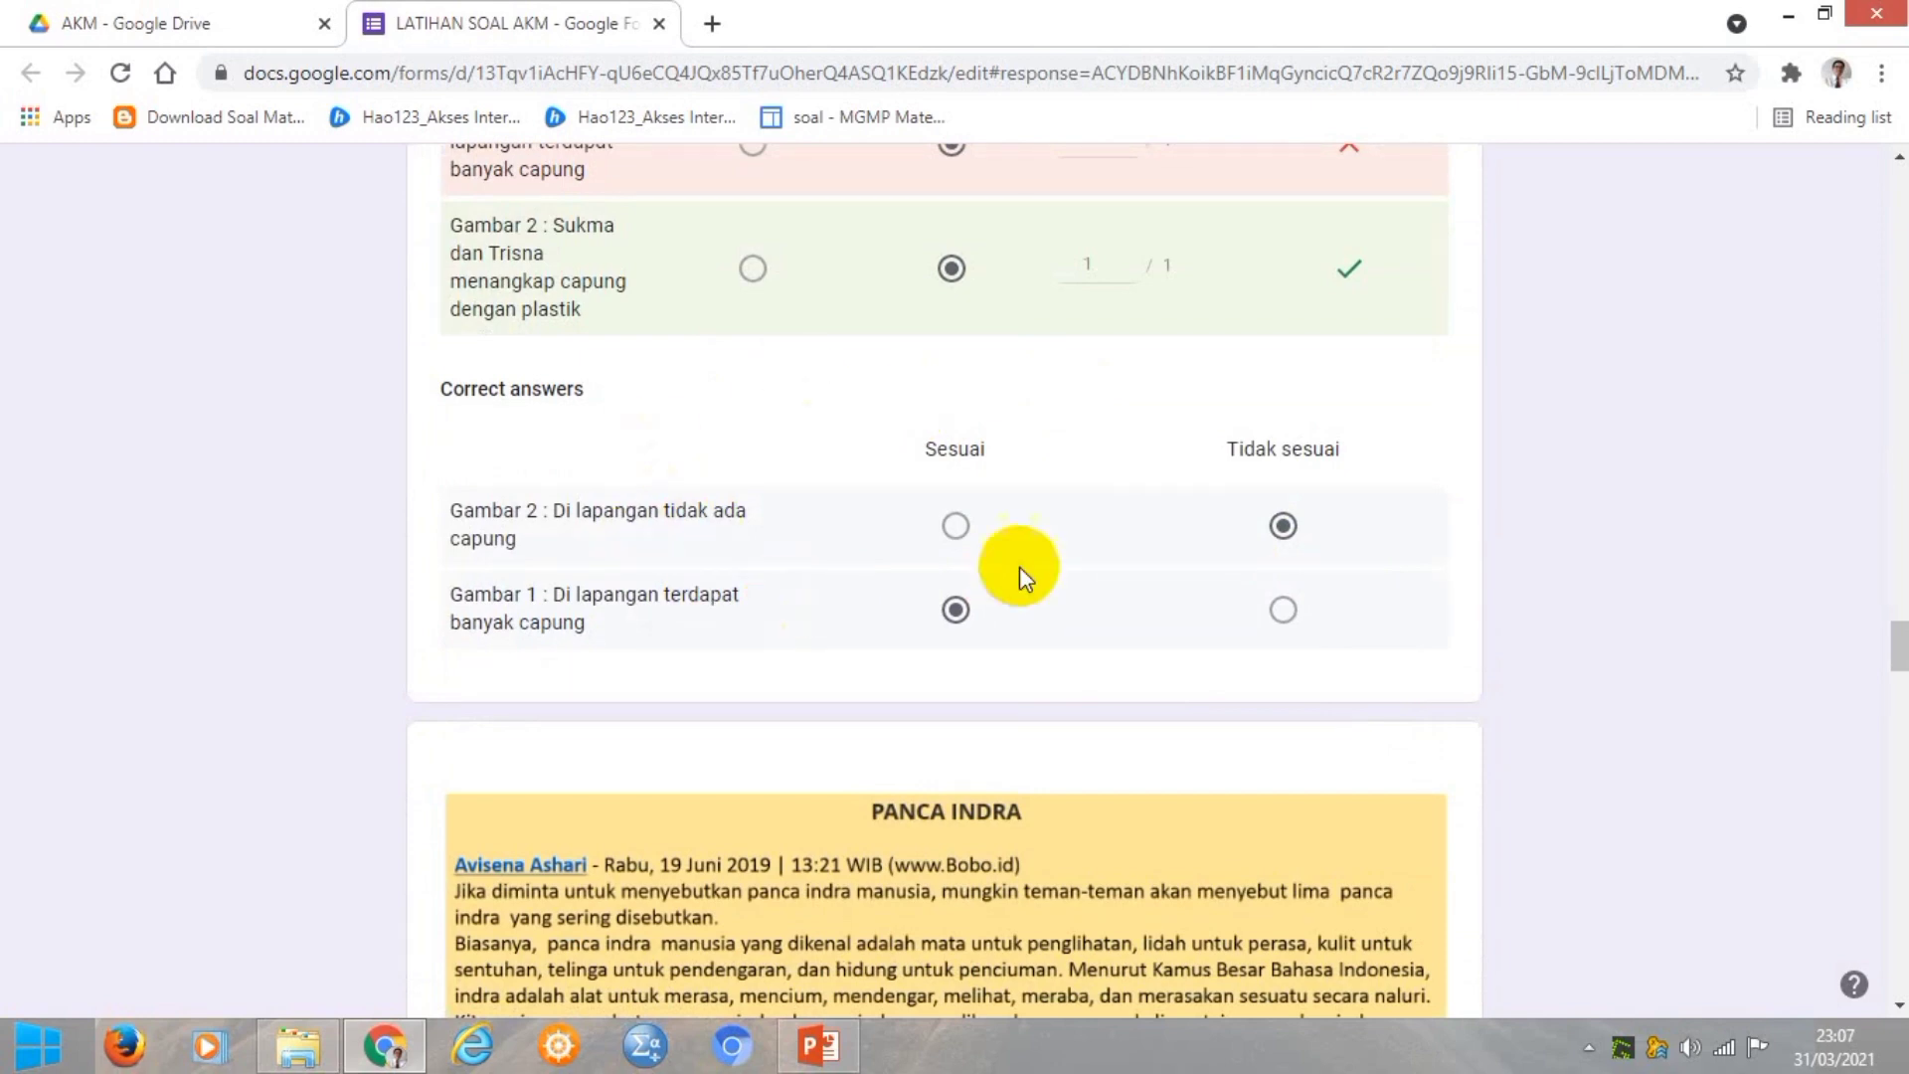
scroll(1071, 551, "down", 8)
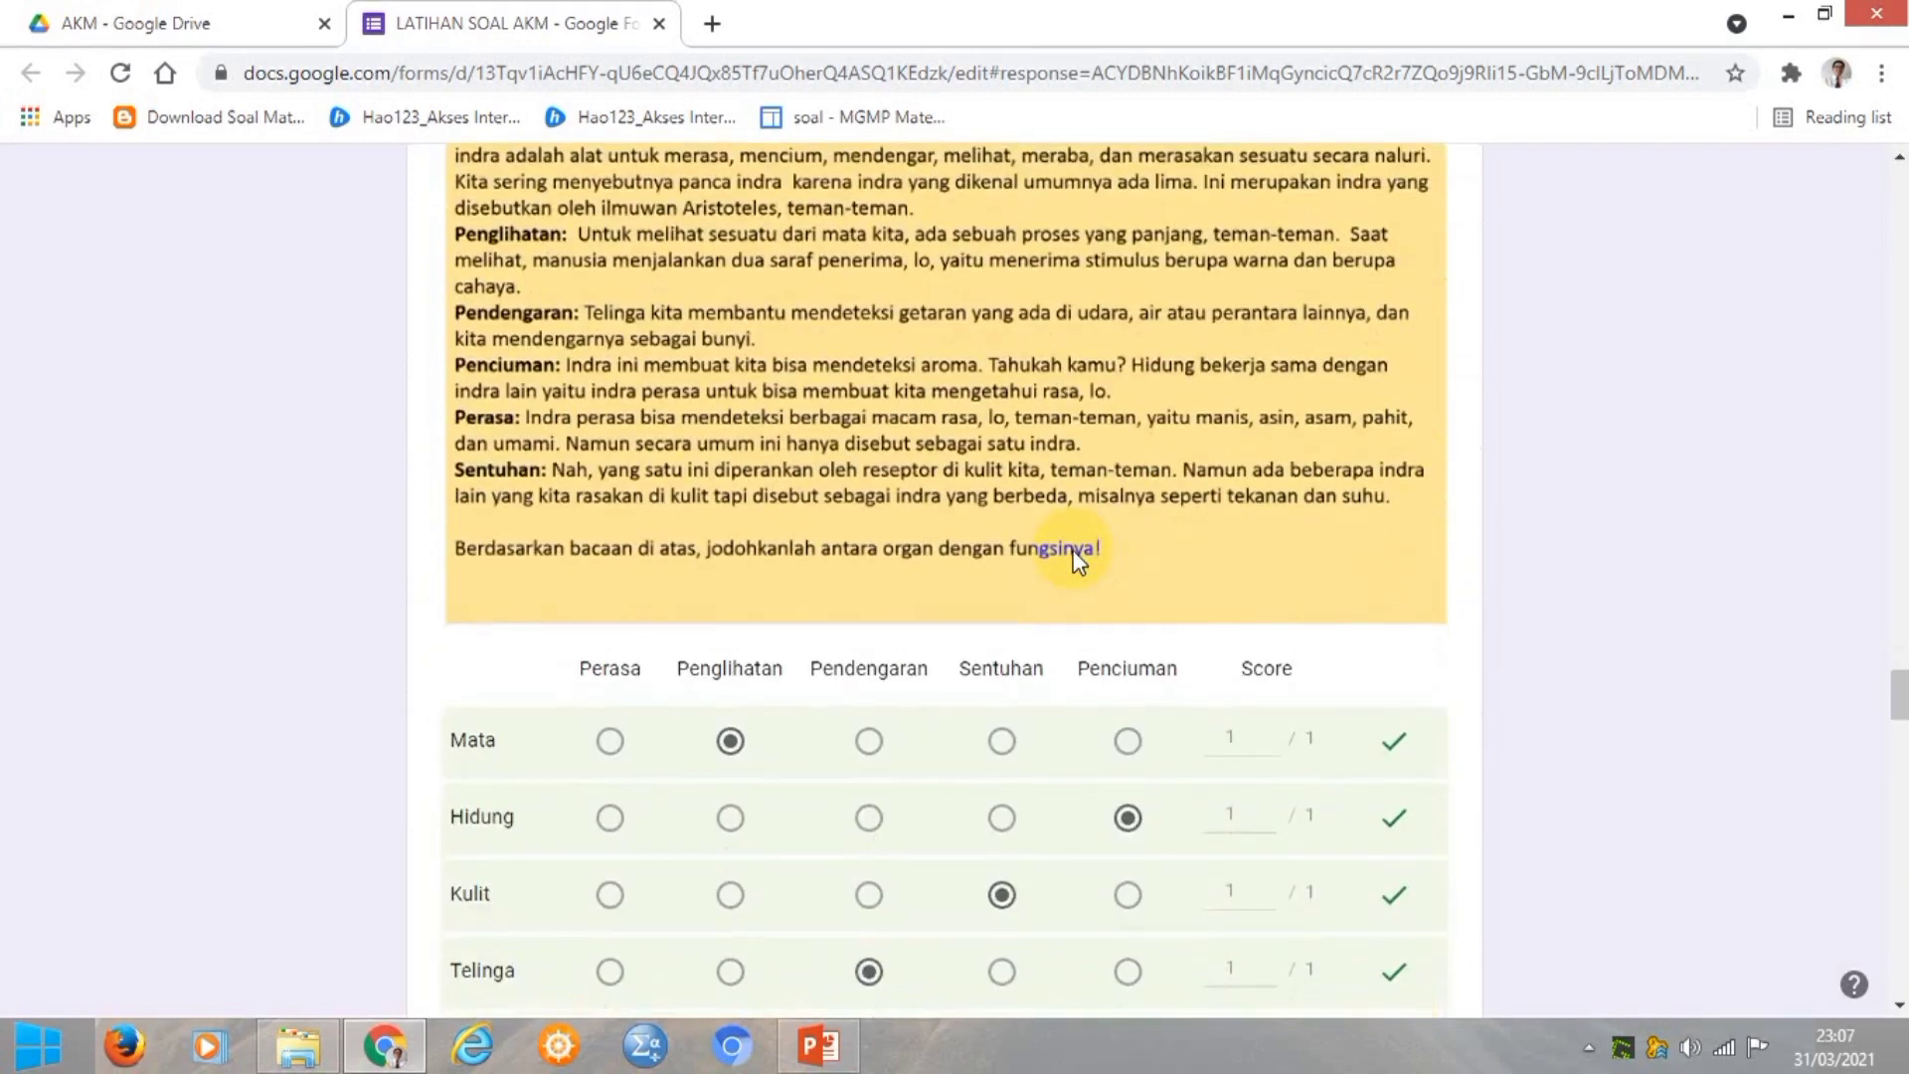
scroll(1077, 559, "down", 3)
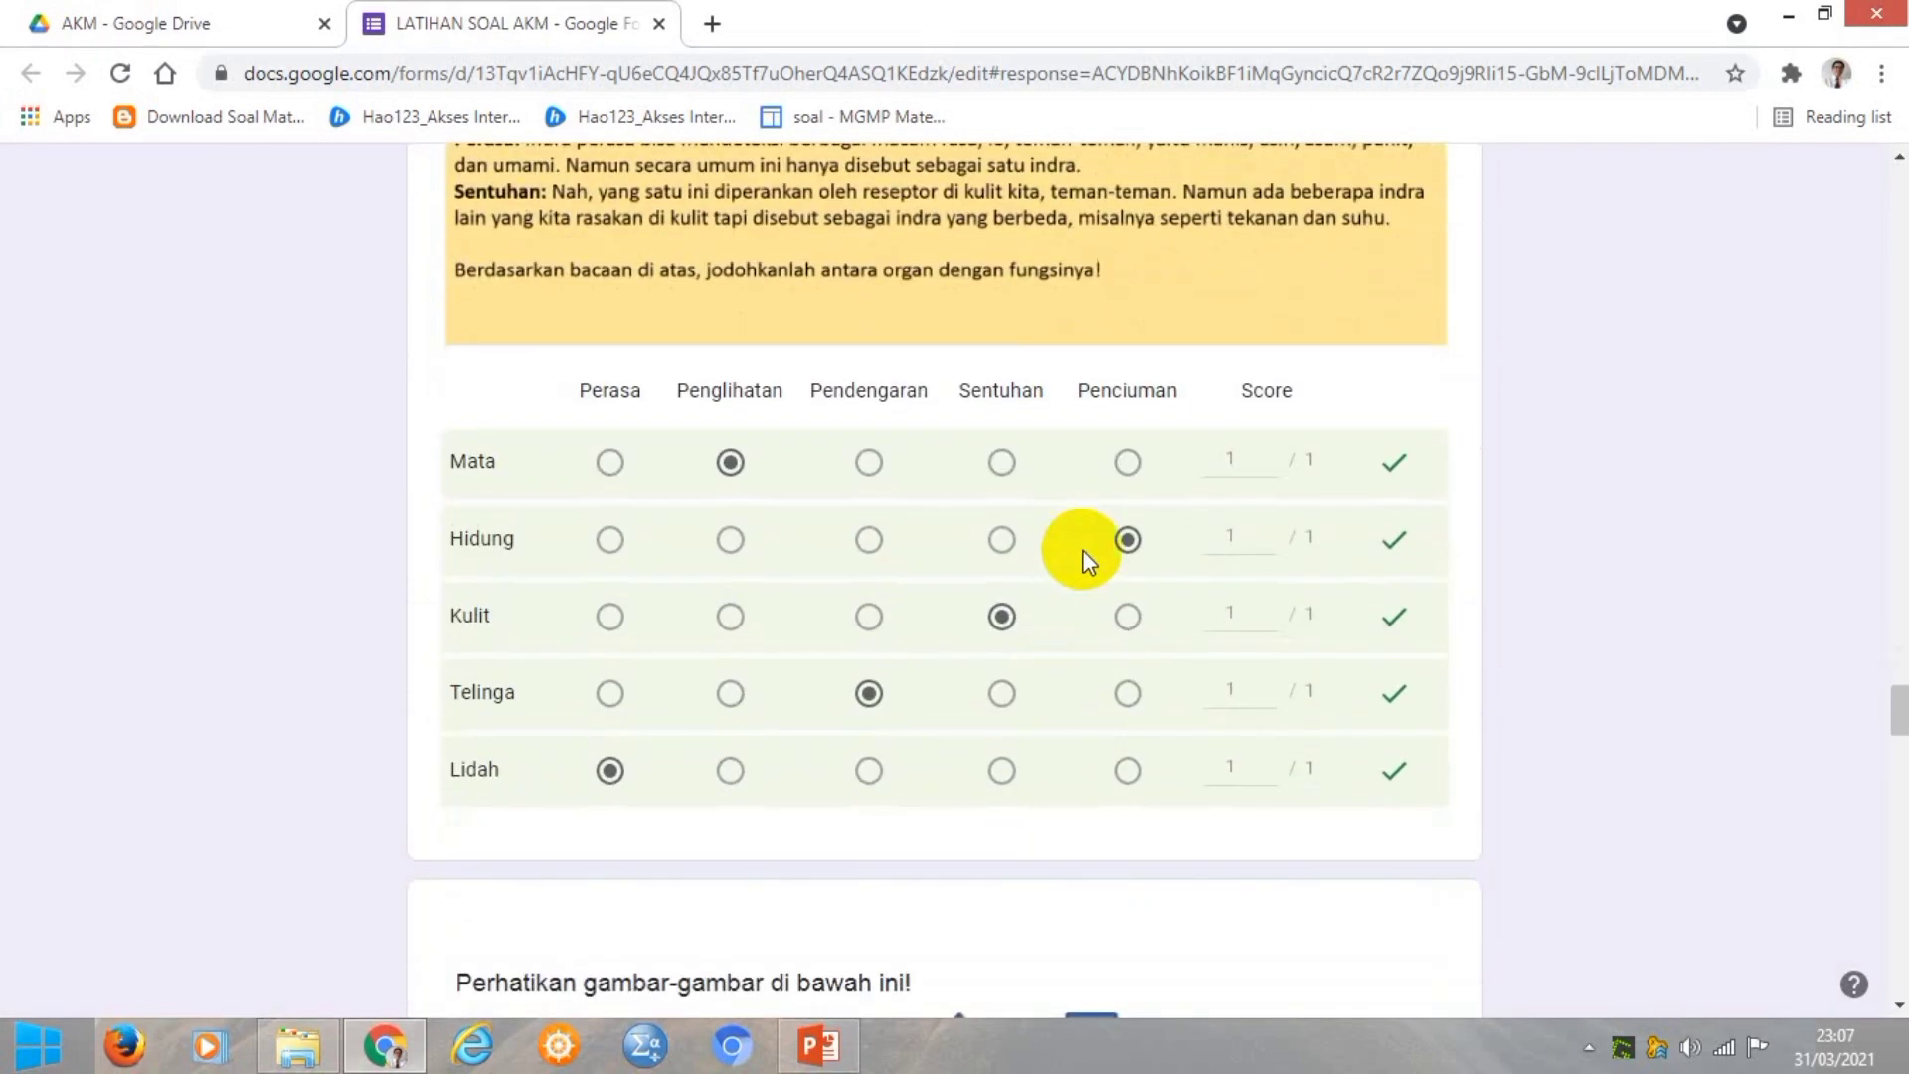
scroll(1404, 795, "down", 8)
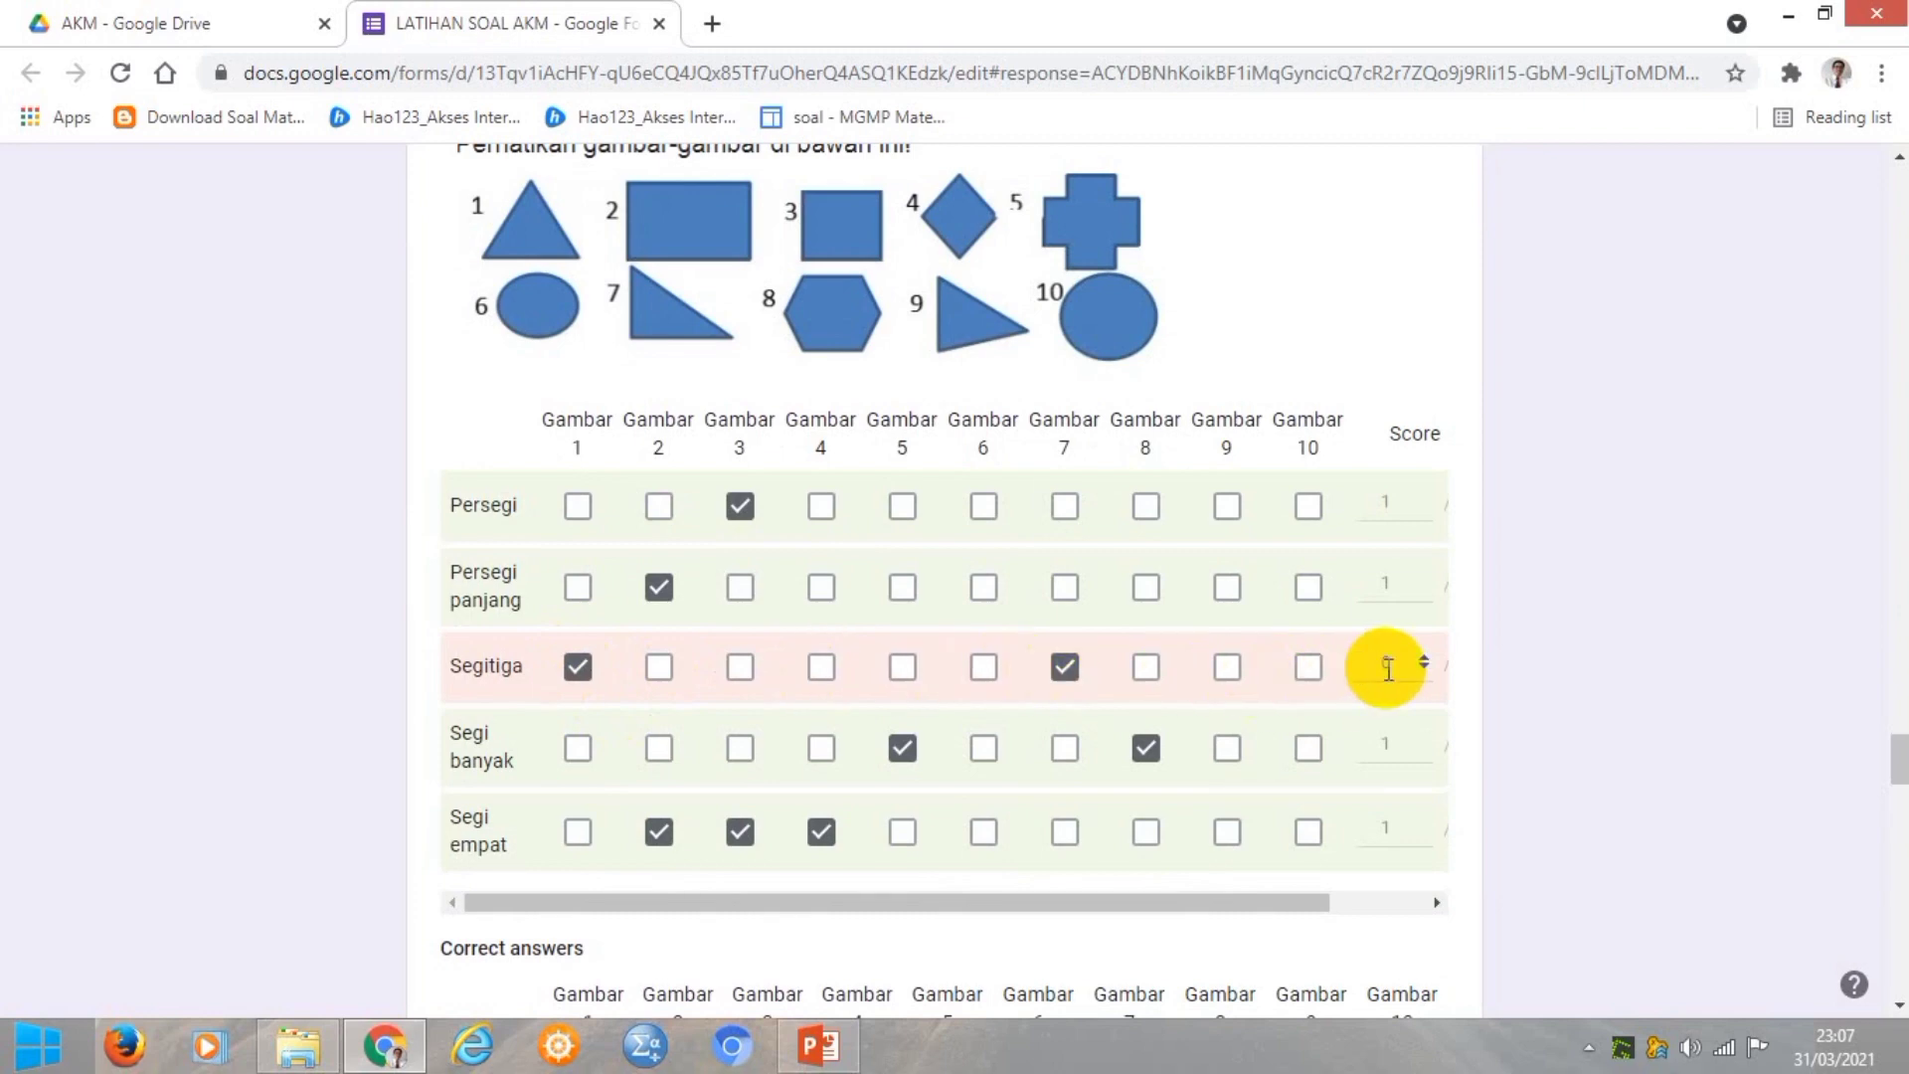
scroll(1388, 668, "down", 8)
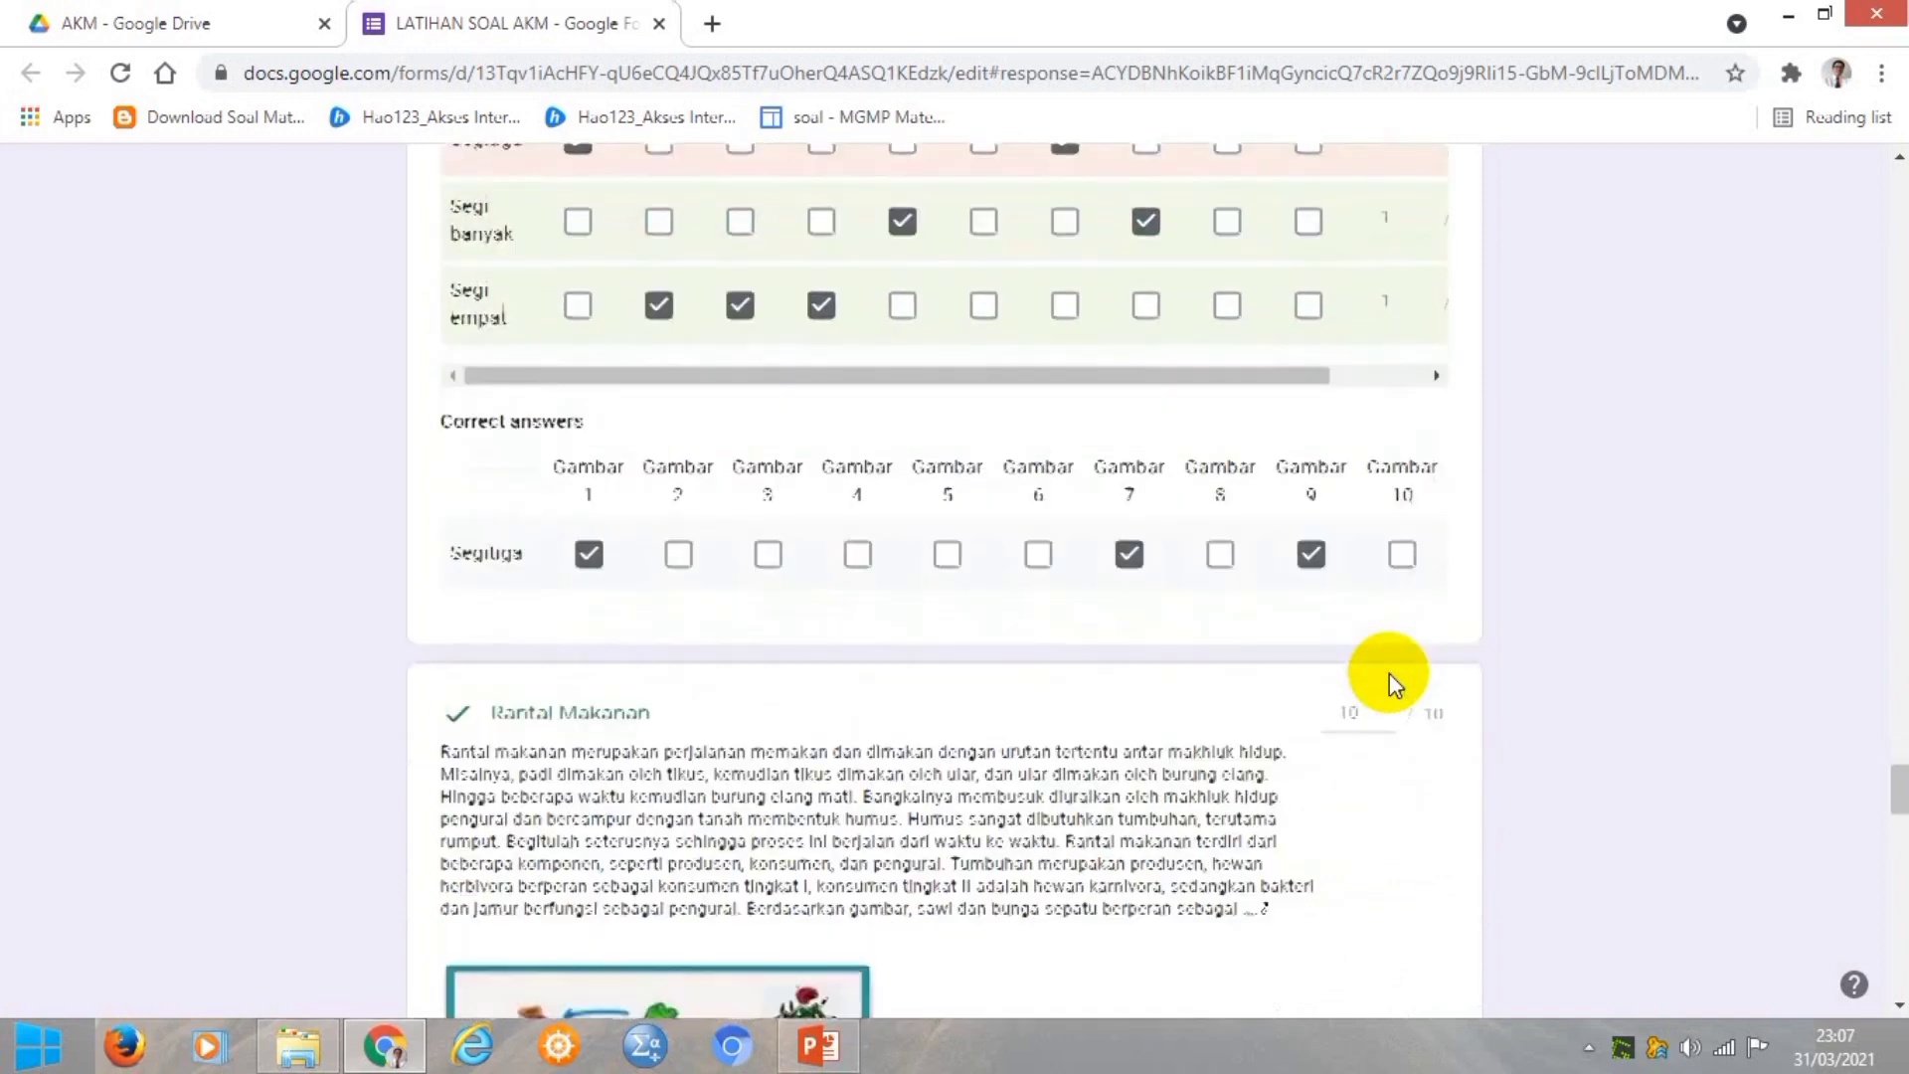
scroll(1388, 673, "down", 3)
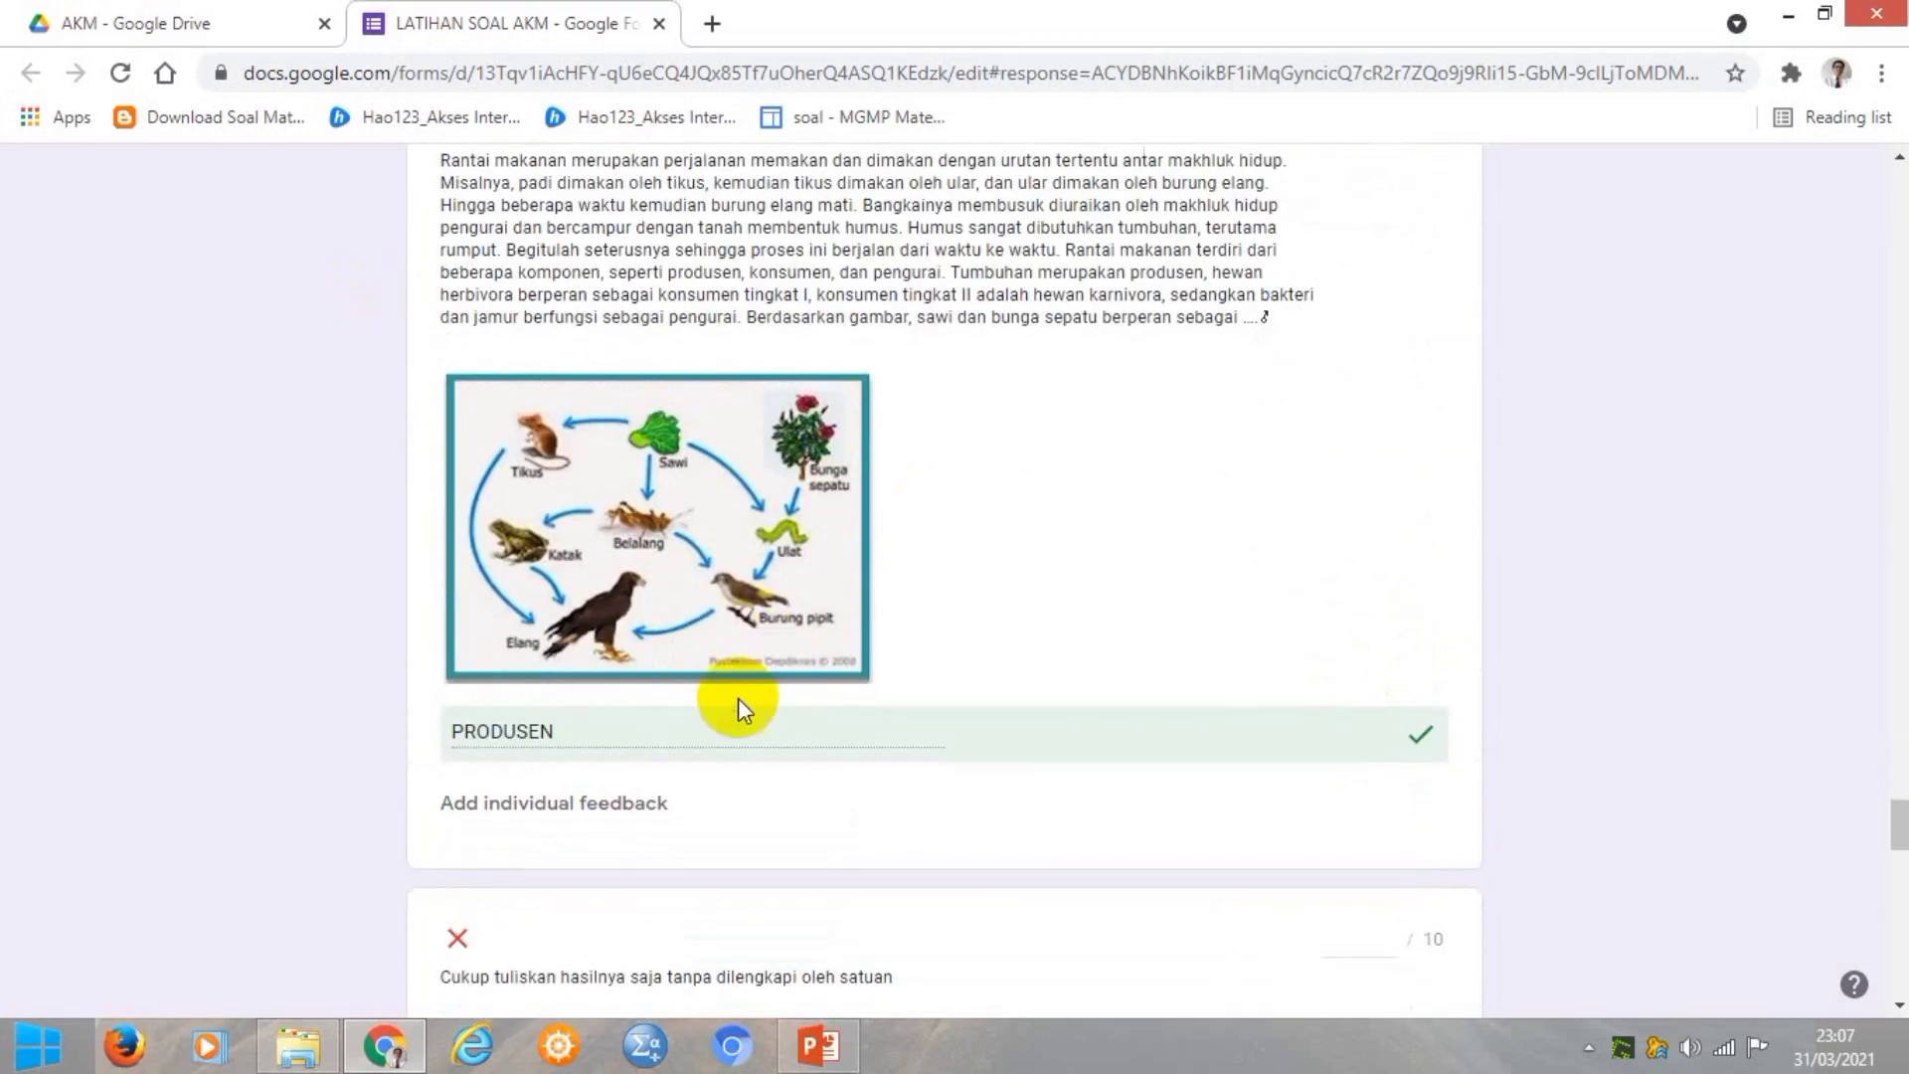
scroll(934, 714, "down", 7)
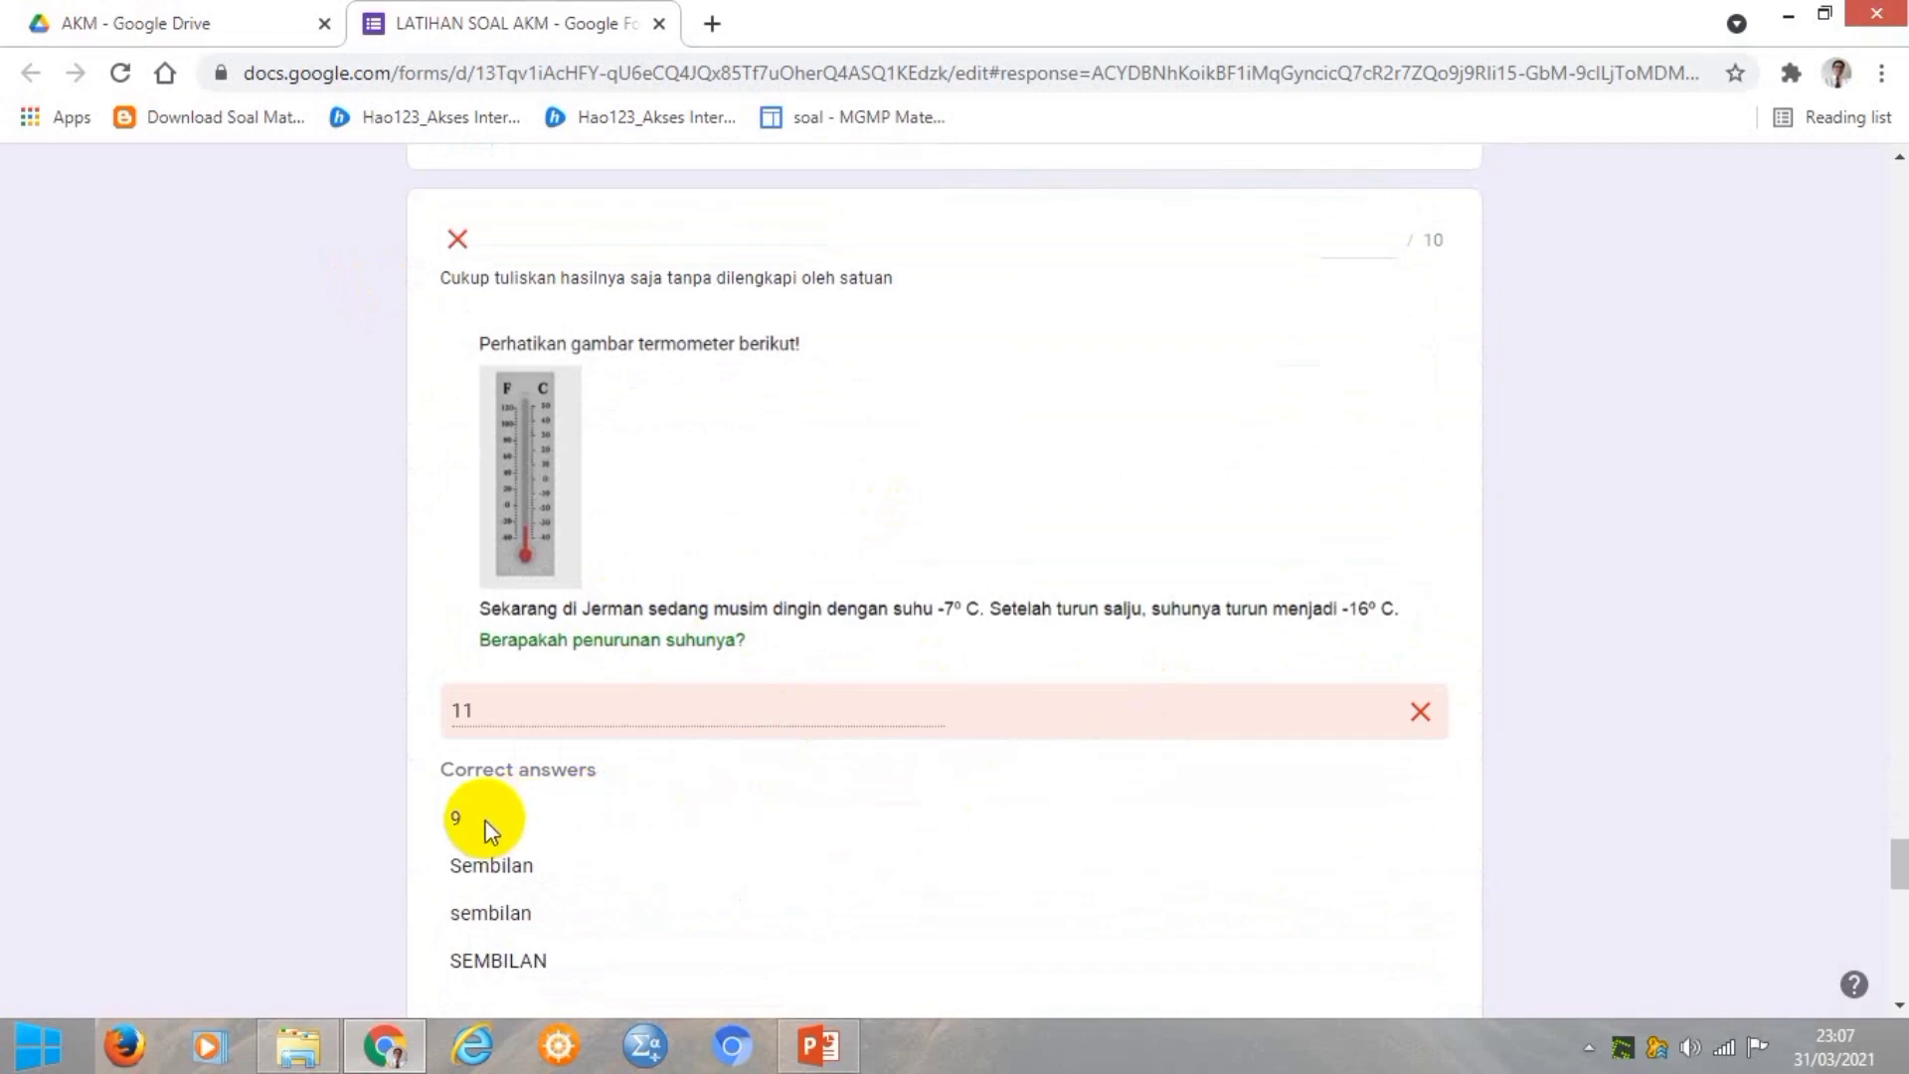
scroll(487, 828, "down", 4)
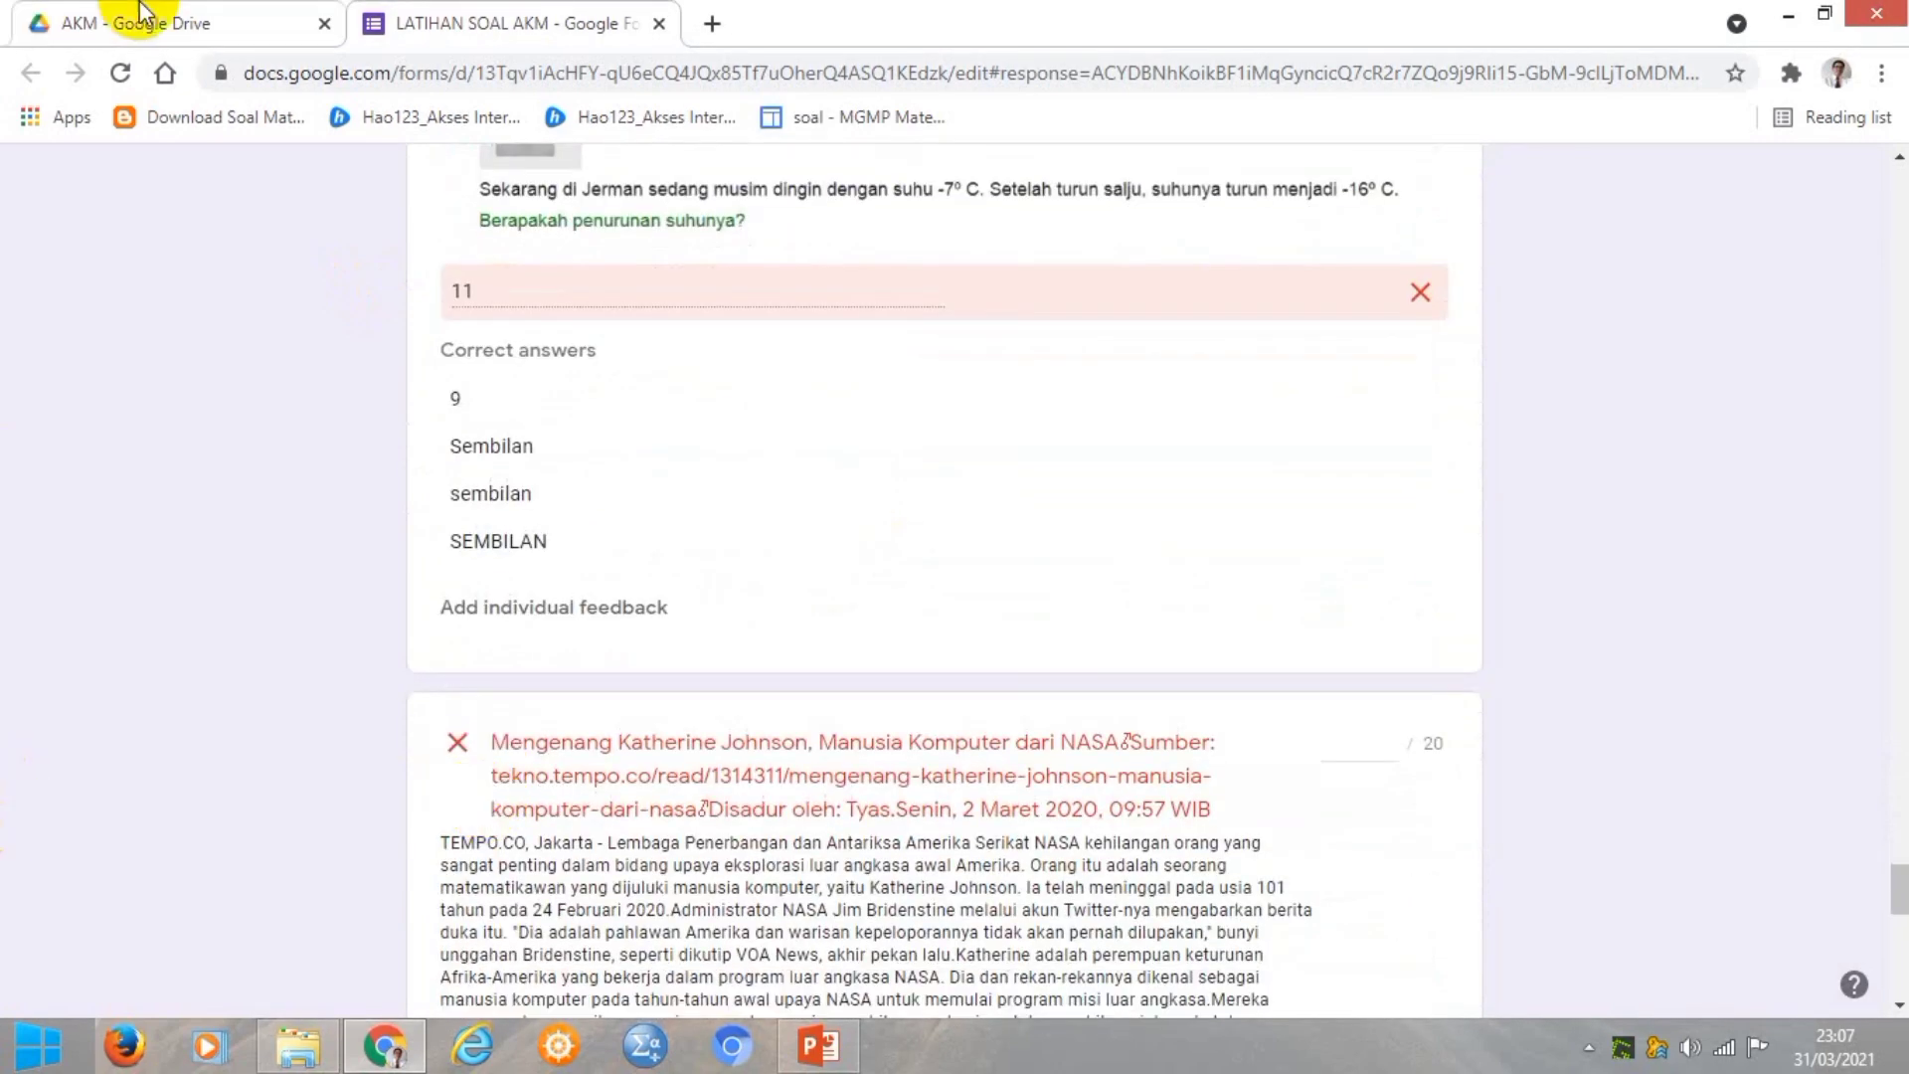
scroll(676, 328, "down", 4)
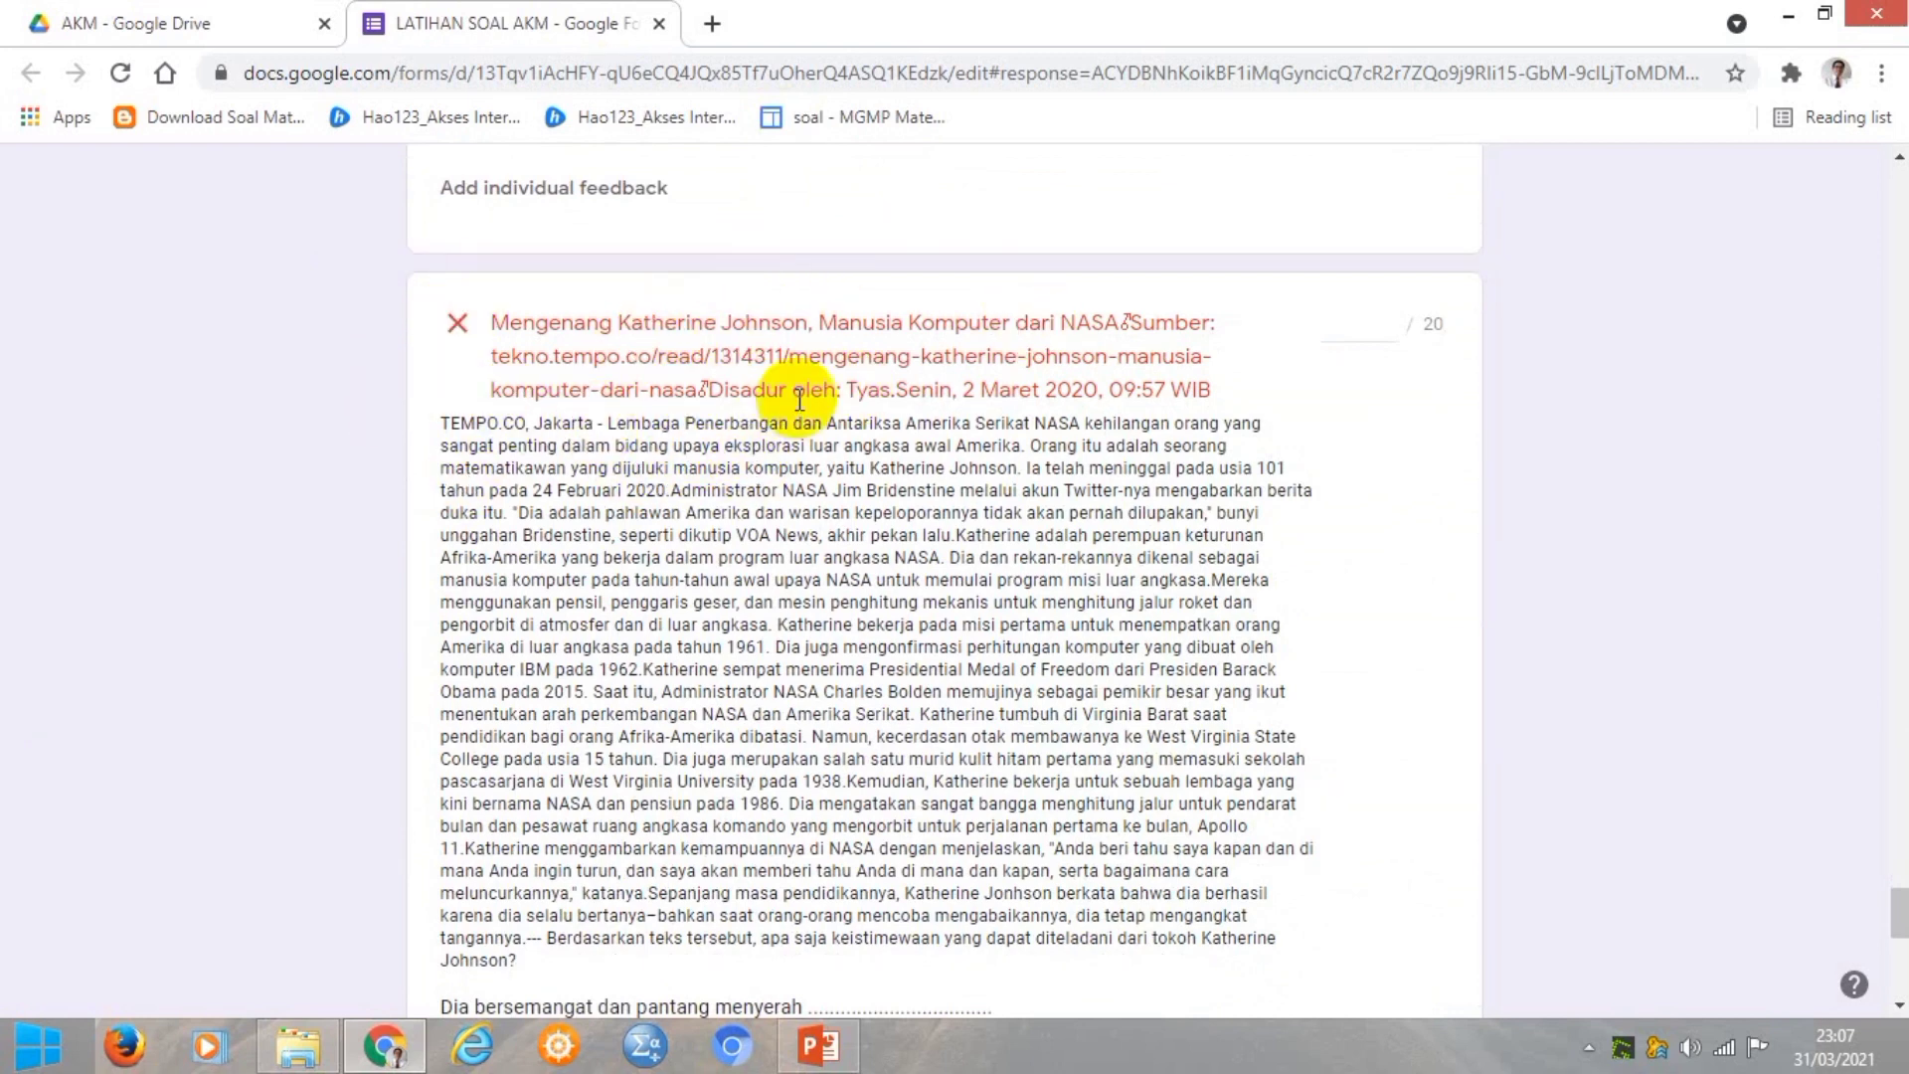
scroll(747, 426, "down", 1)
scroll(748, 425, "down", 3)
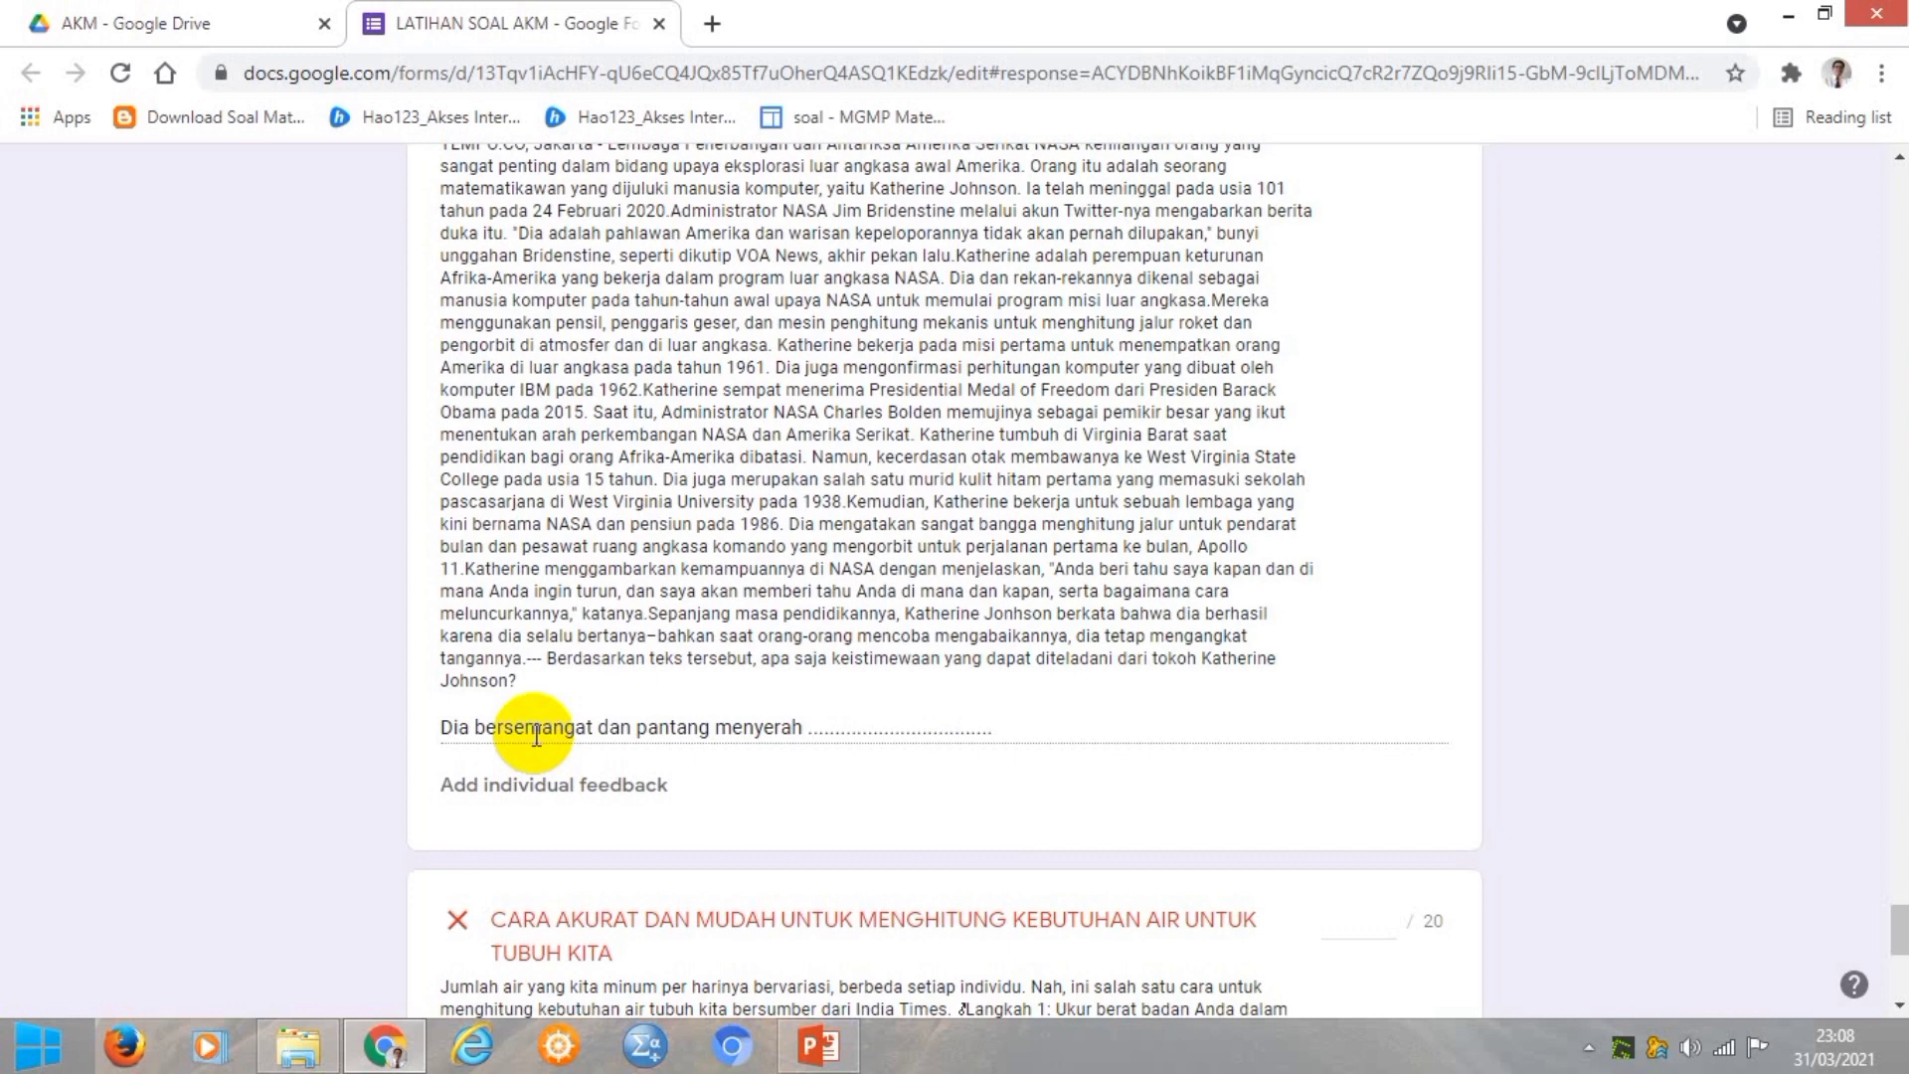
scroll(536, 736, "up", 4)
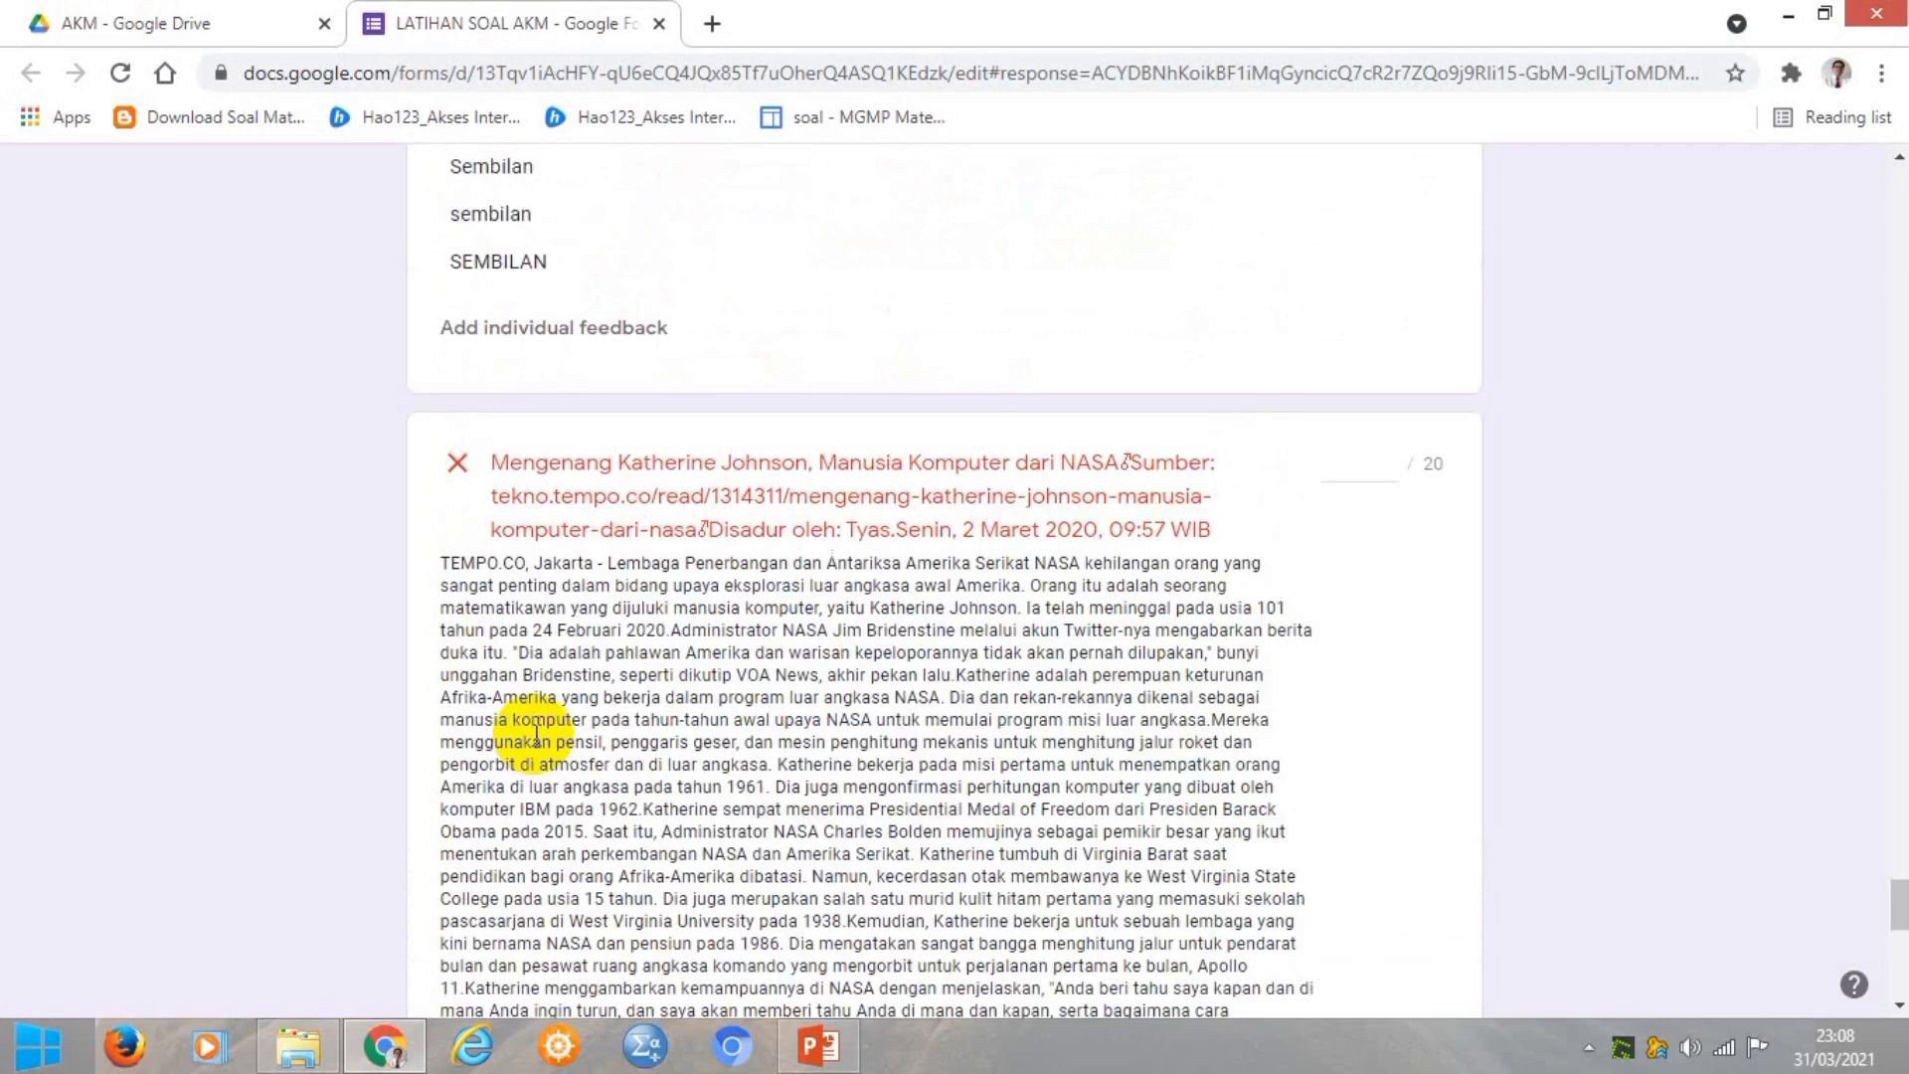
scroll(825, 885, "down", 4)
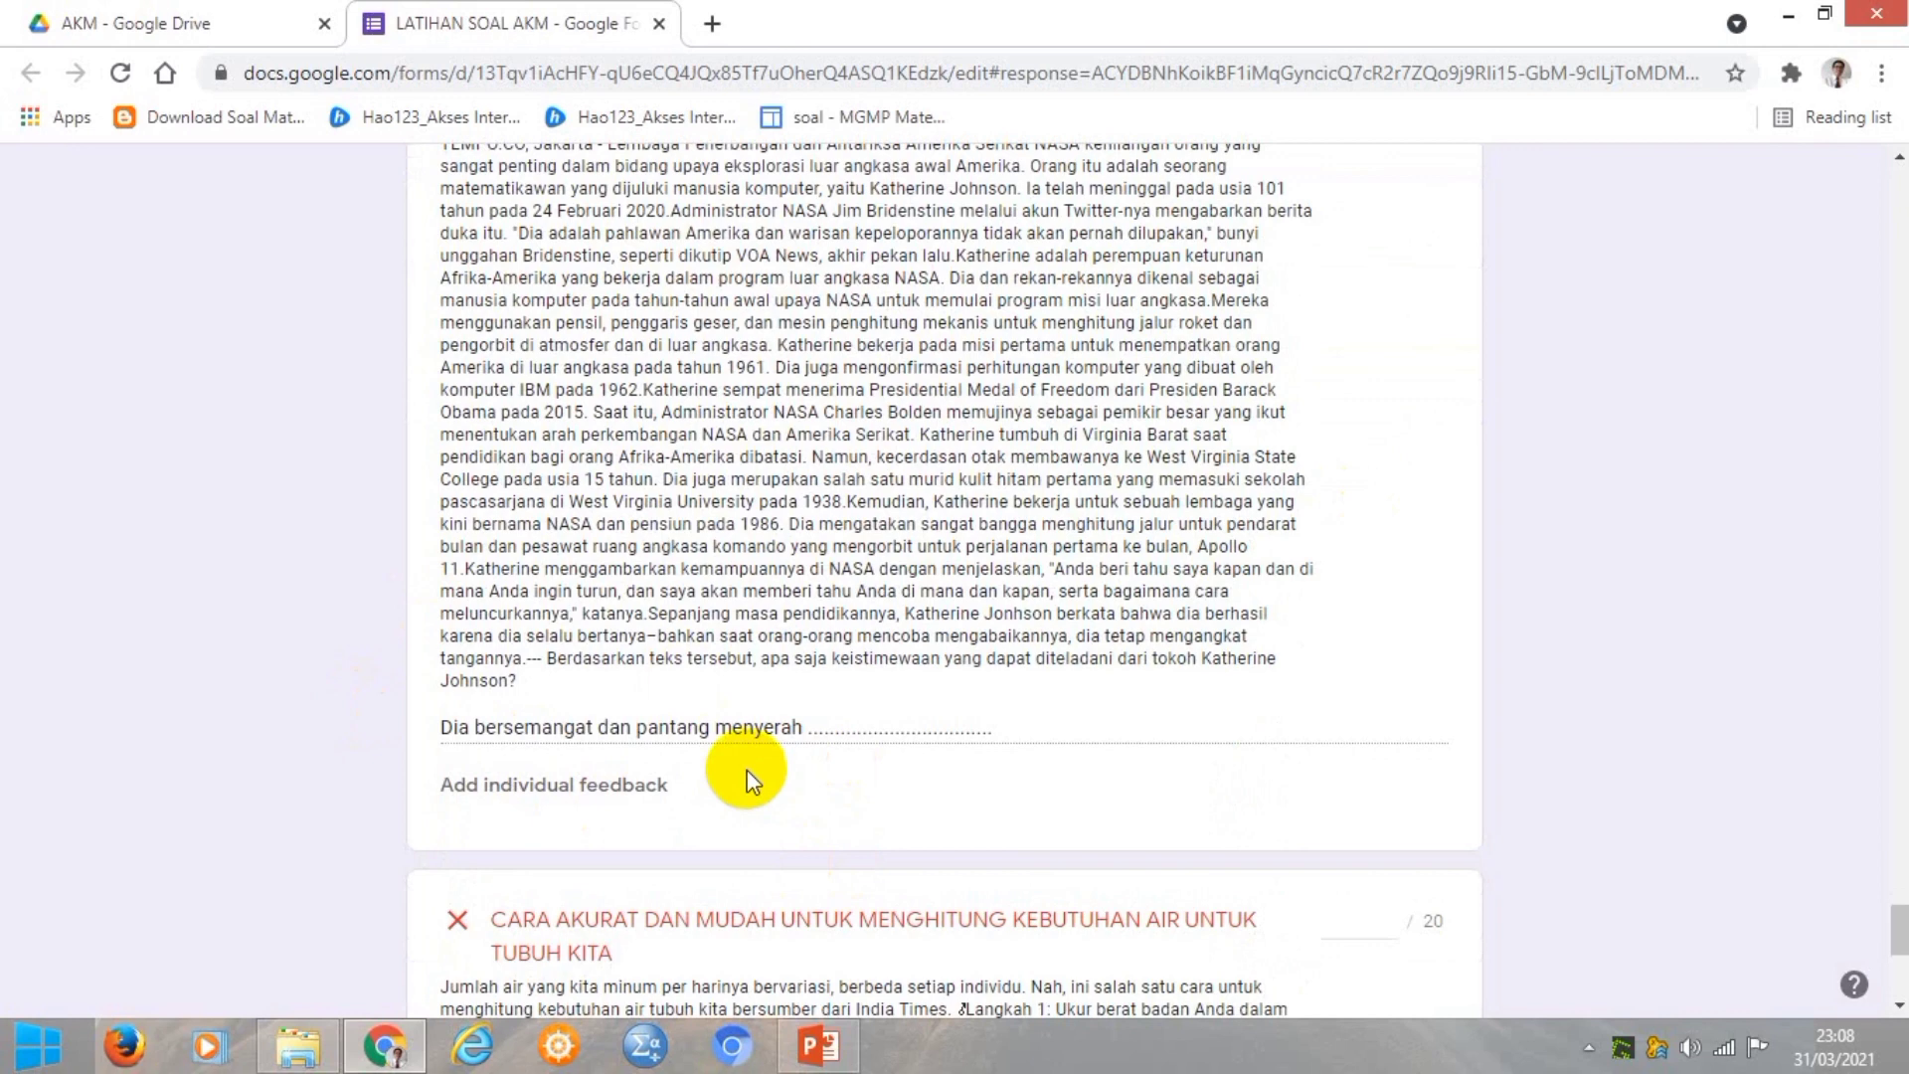
scroll(746, 781, "up", 5)
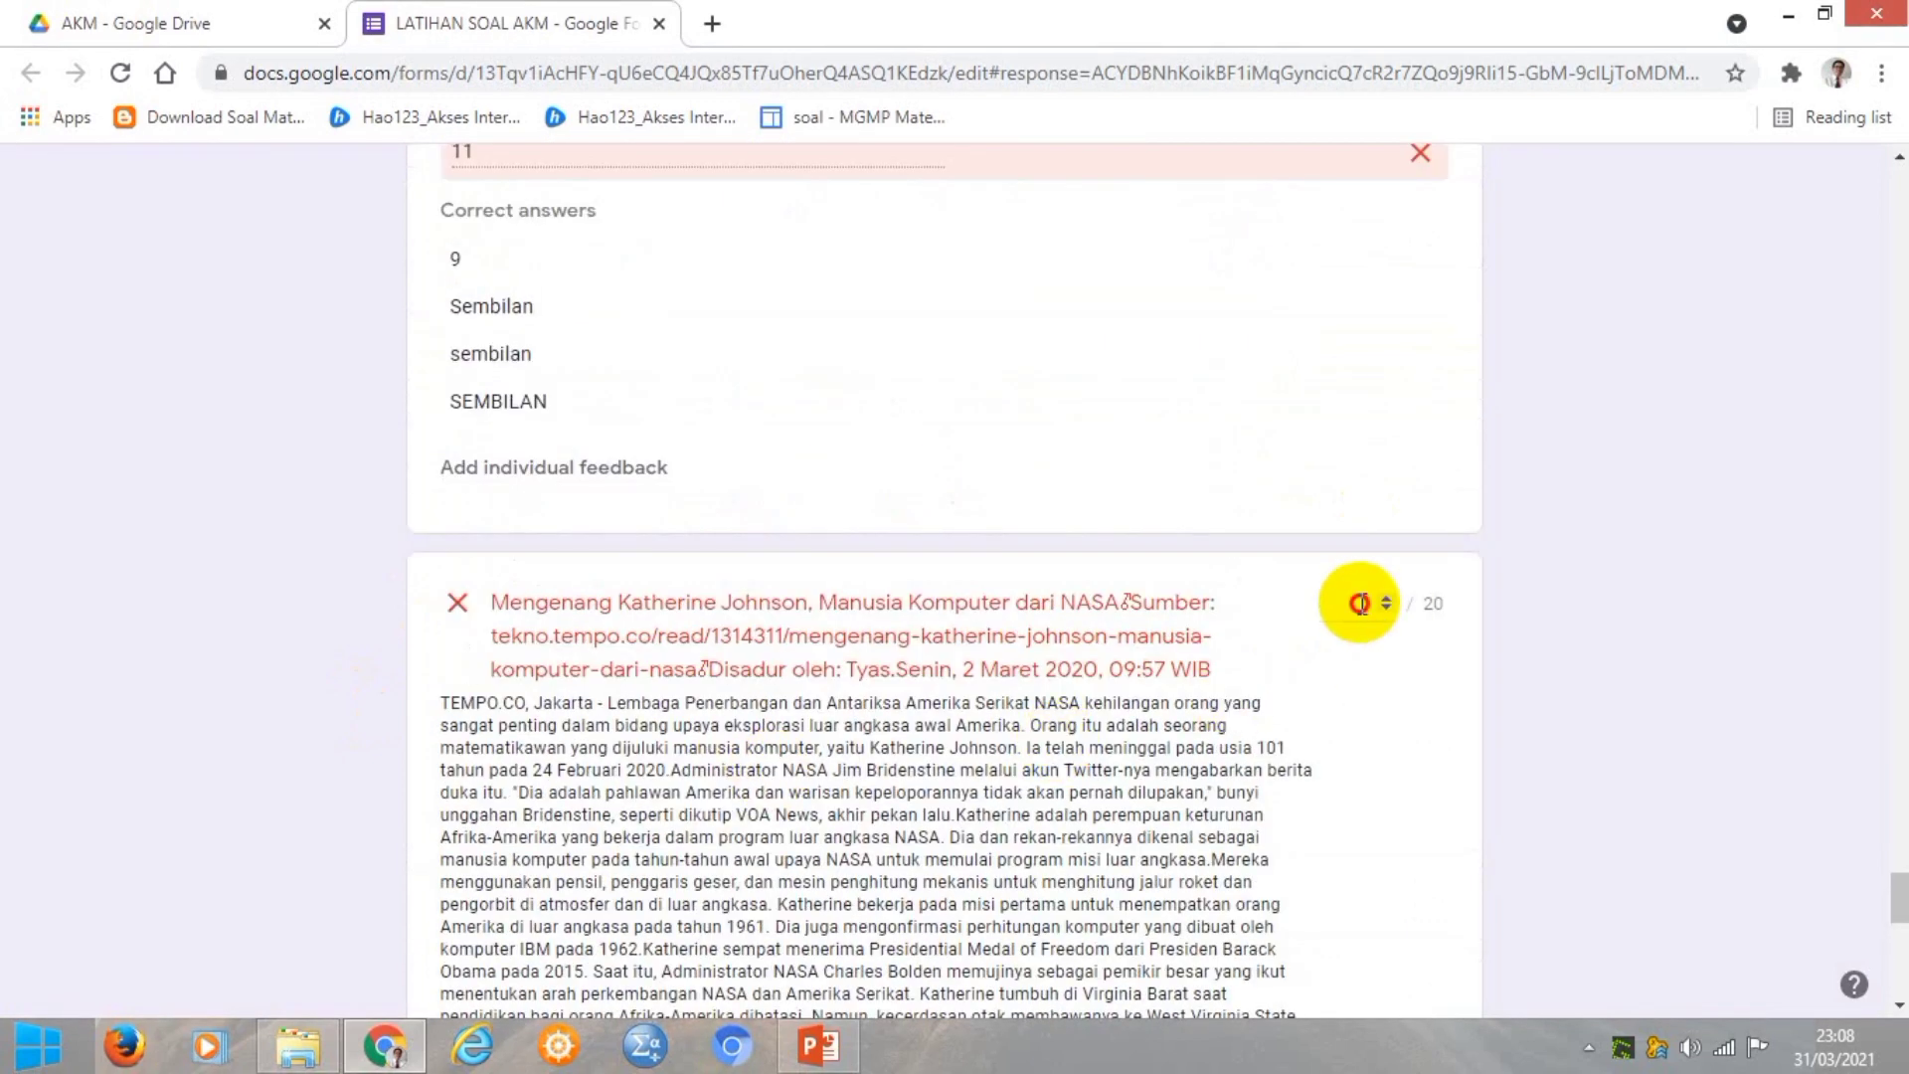
Score the Katherine Johnson essay answer 20 out of 20.
left_click(1359, 602)
key("BackSpace")
type("20")
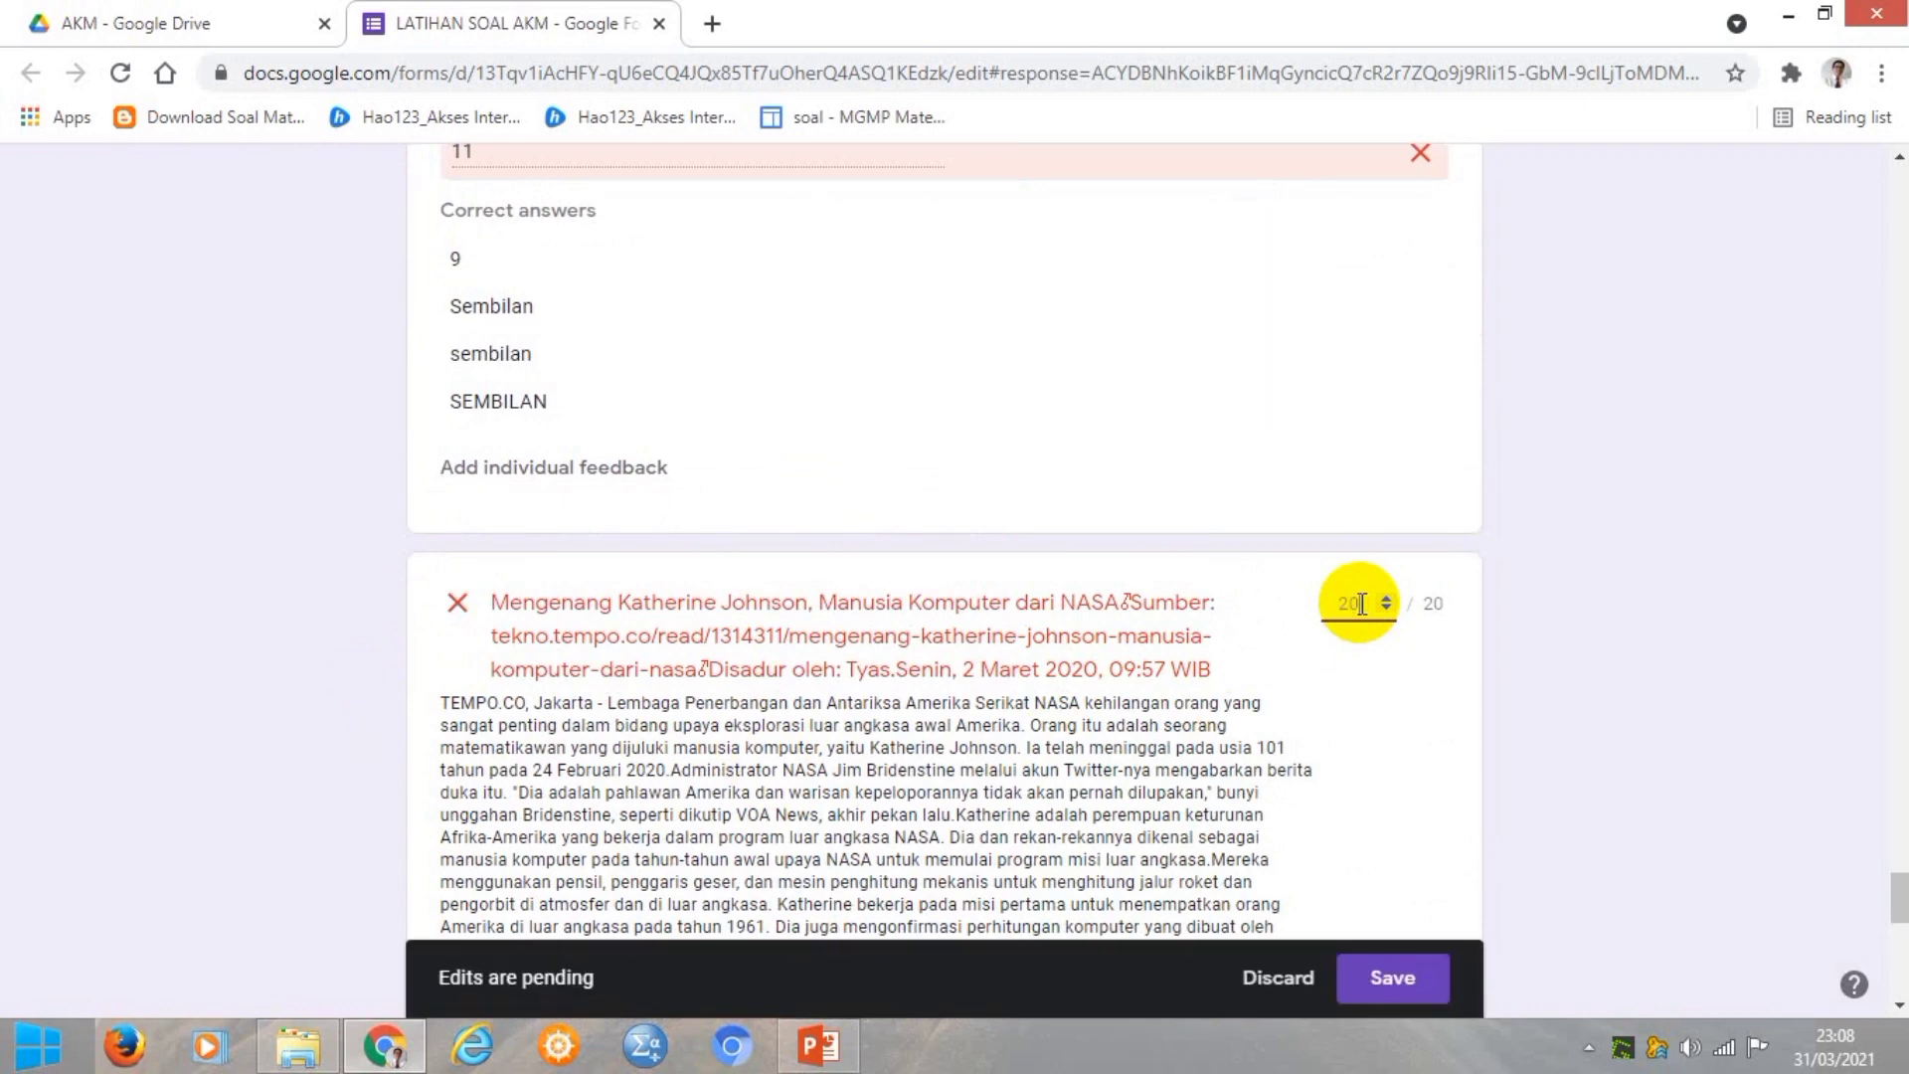
Score the water-needs answer 10 out of 20 and save the grades.
scroll(1356, 803, "down", 5)
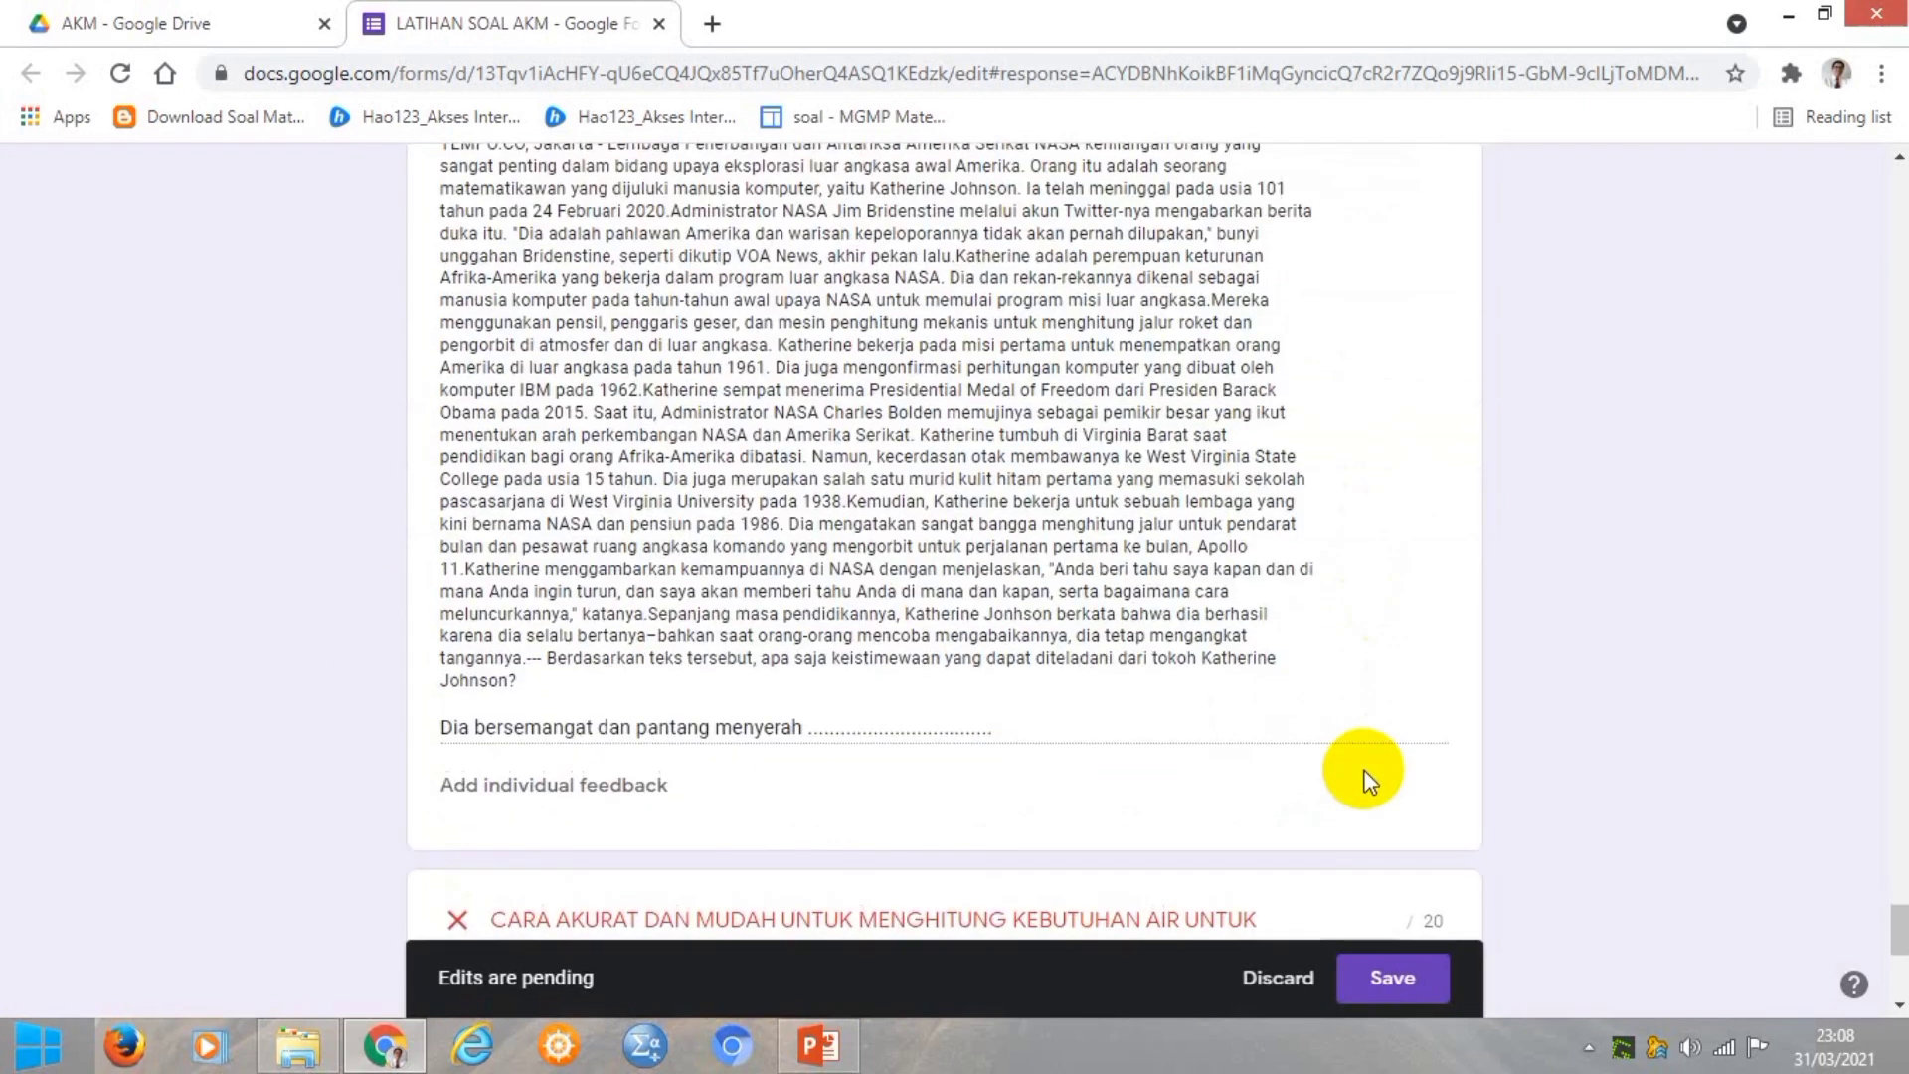
scroll(1365, 777, "down", 5)
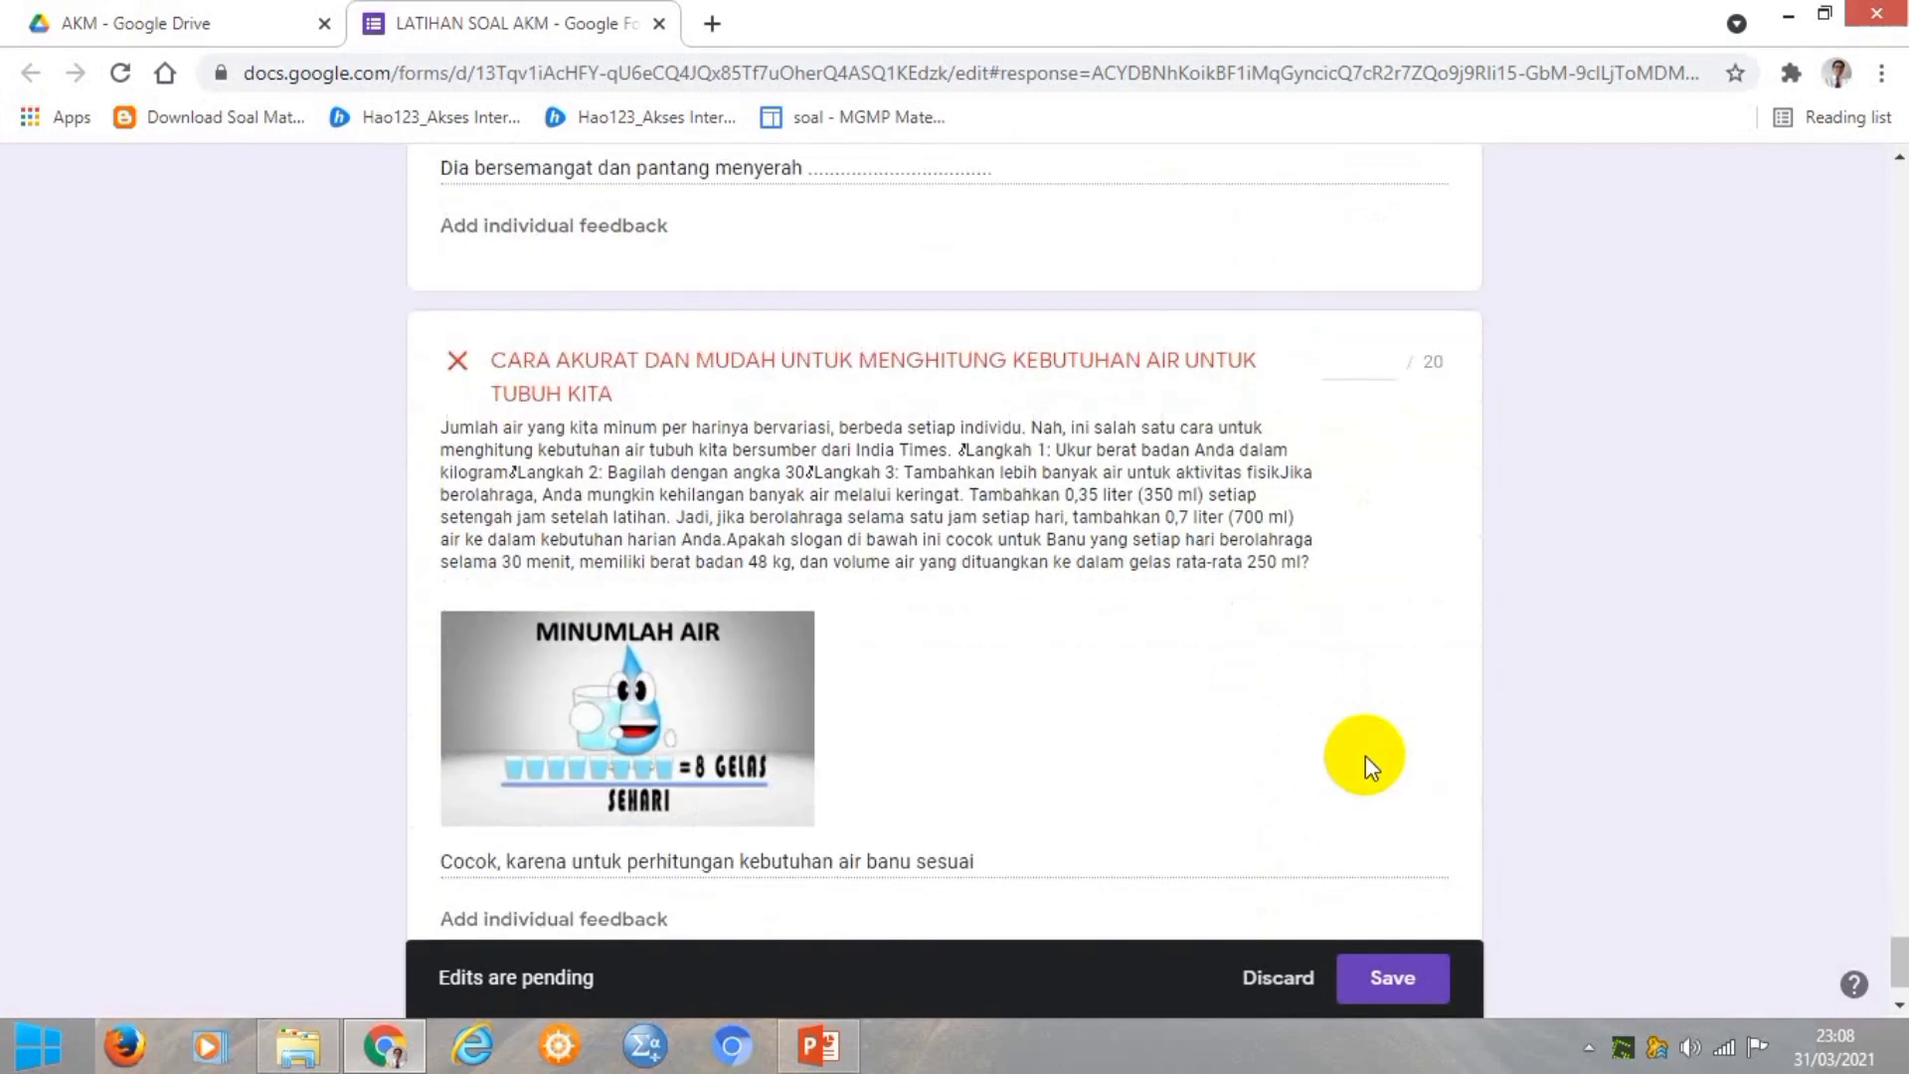
scroll(1364, 755, "down", 1)
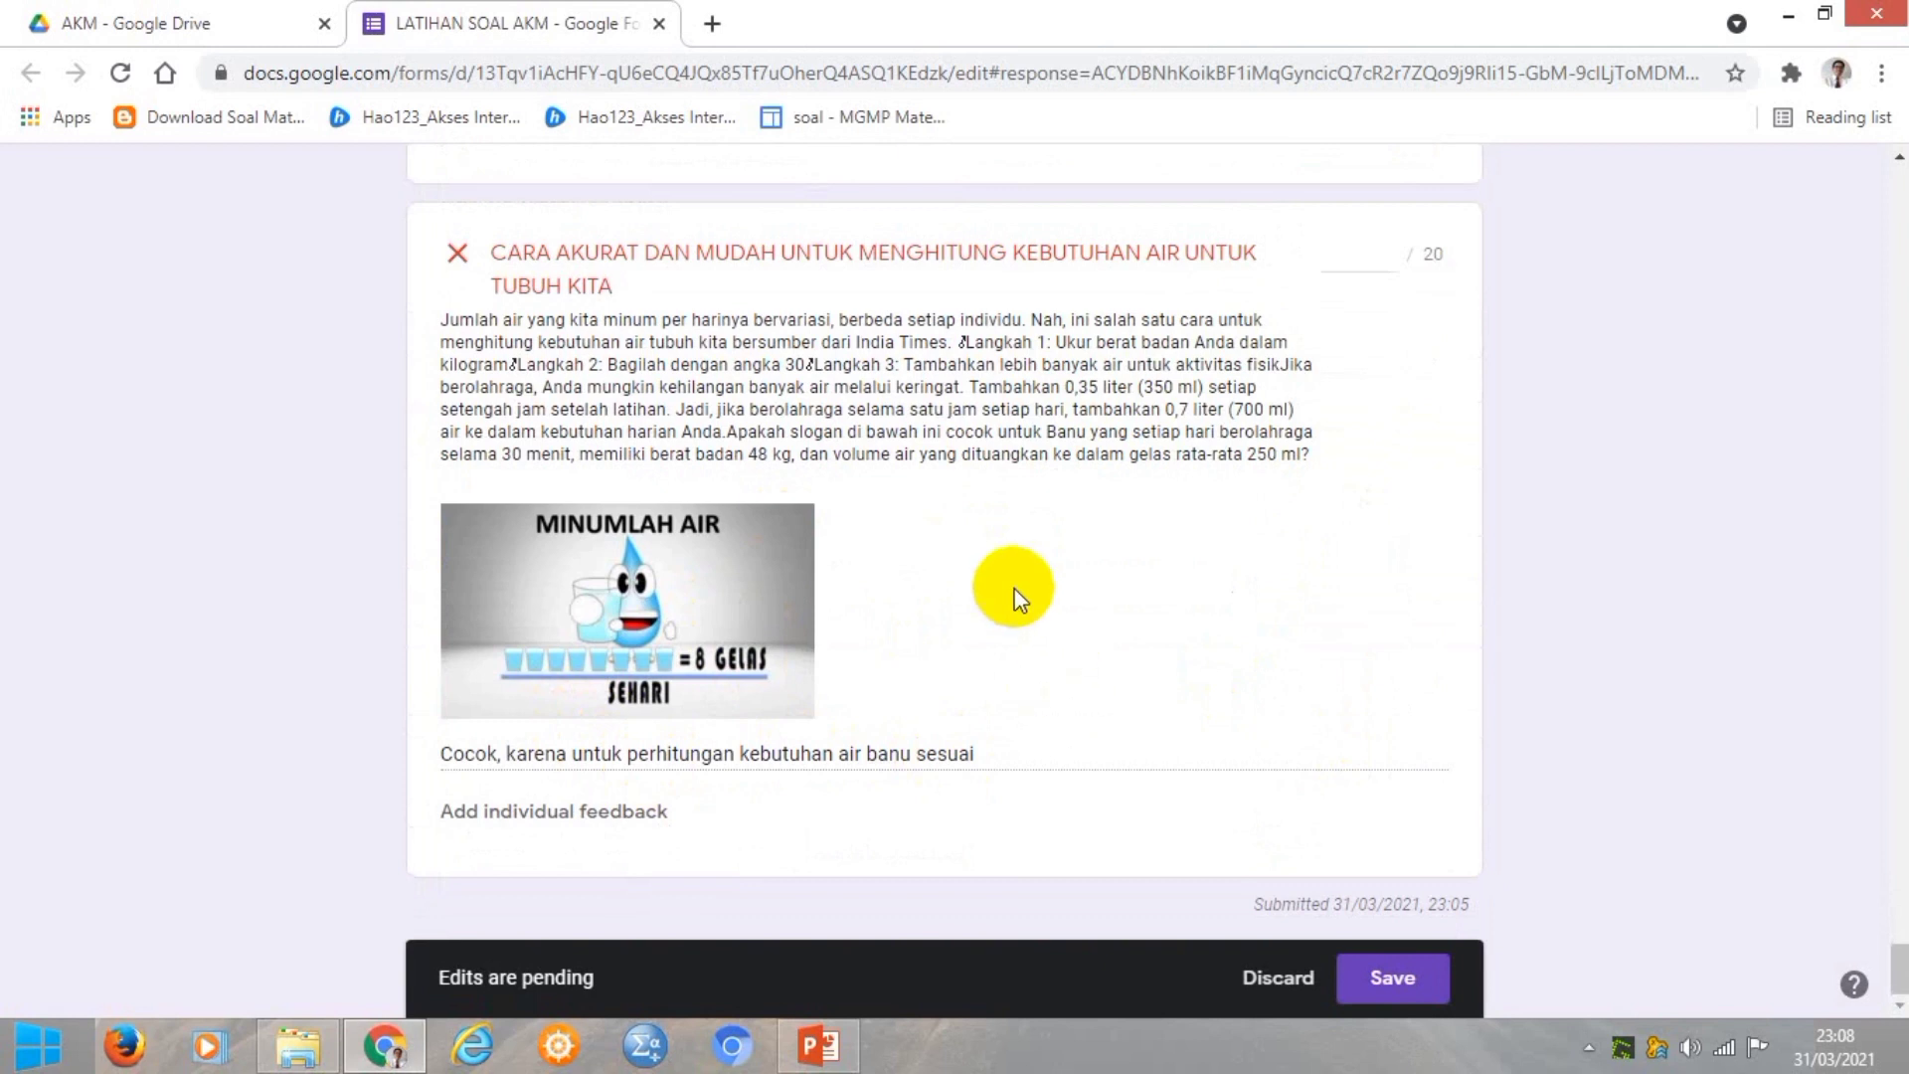
left_click(1369, 255)
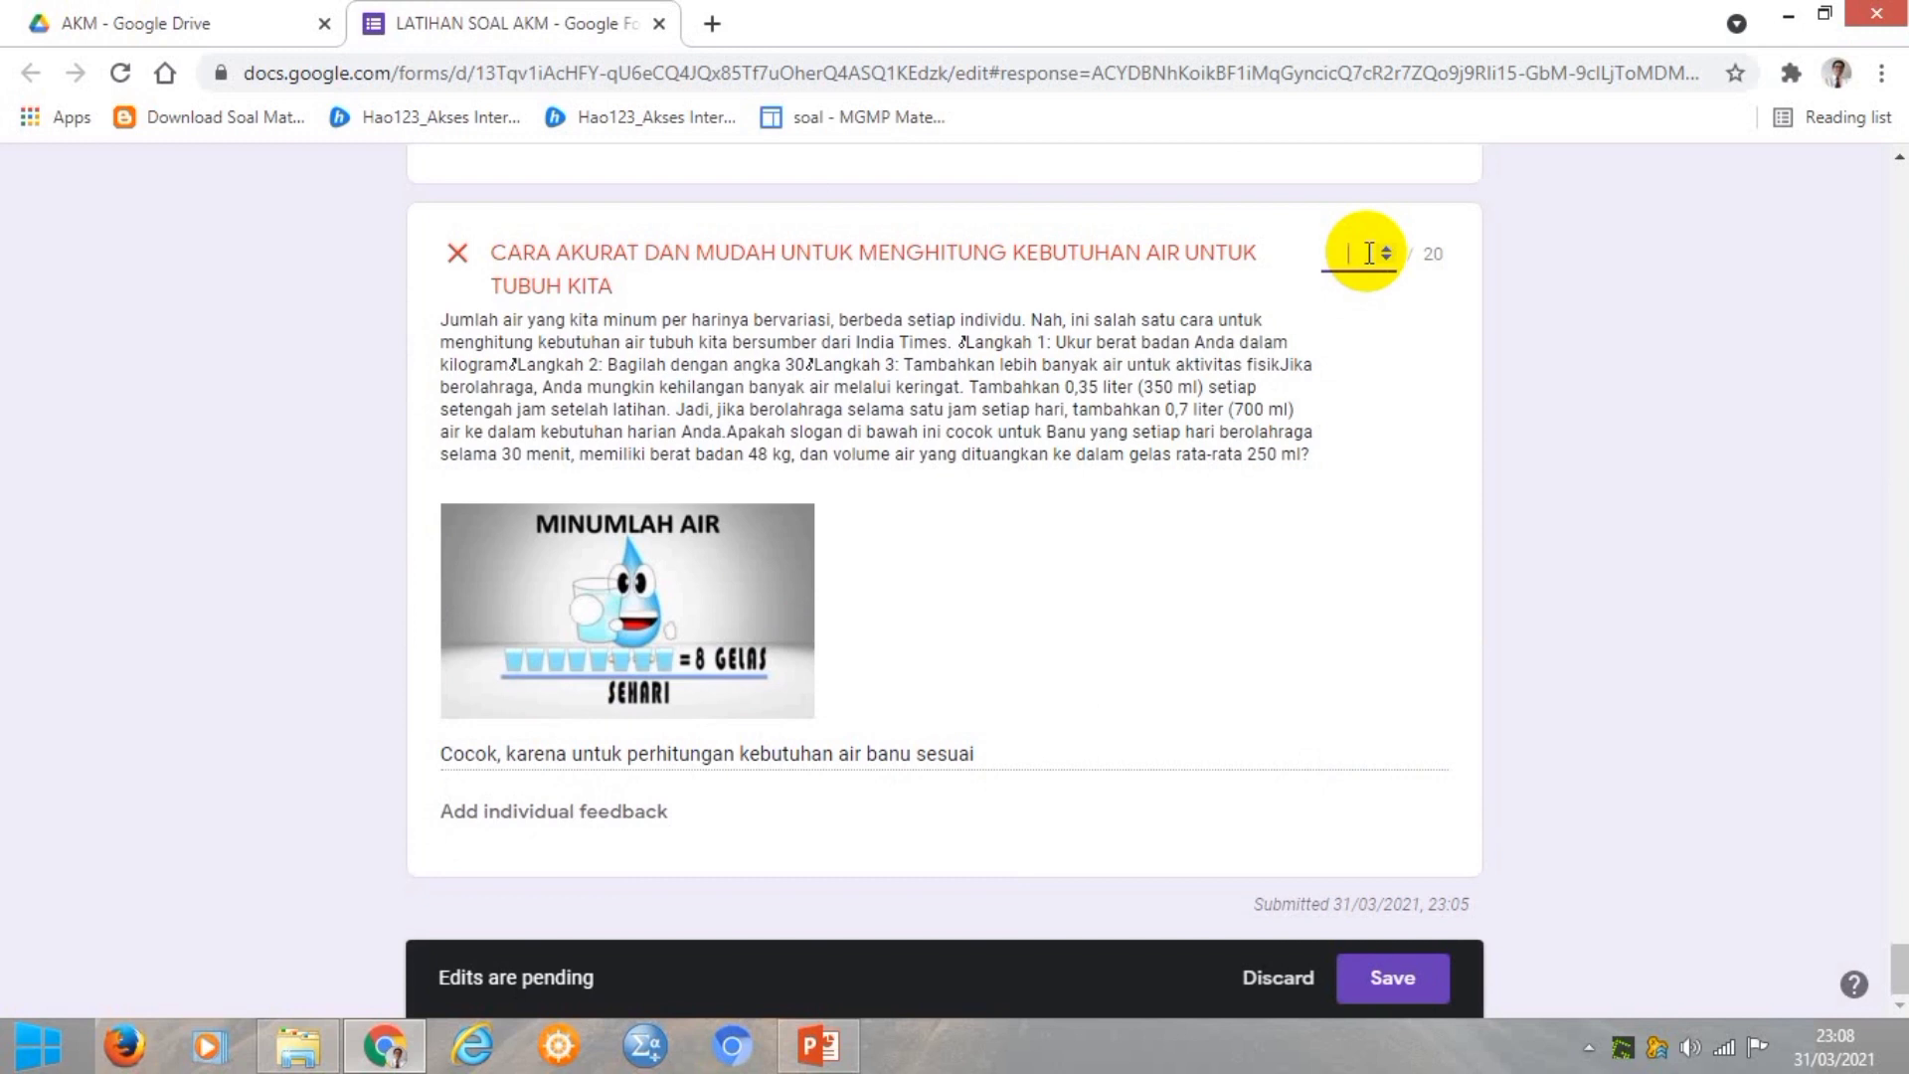
type("10")
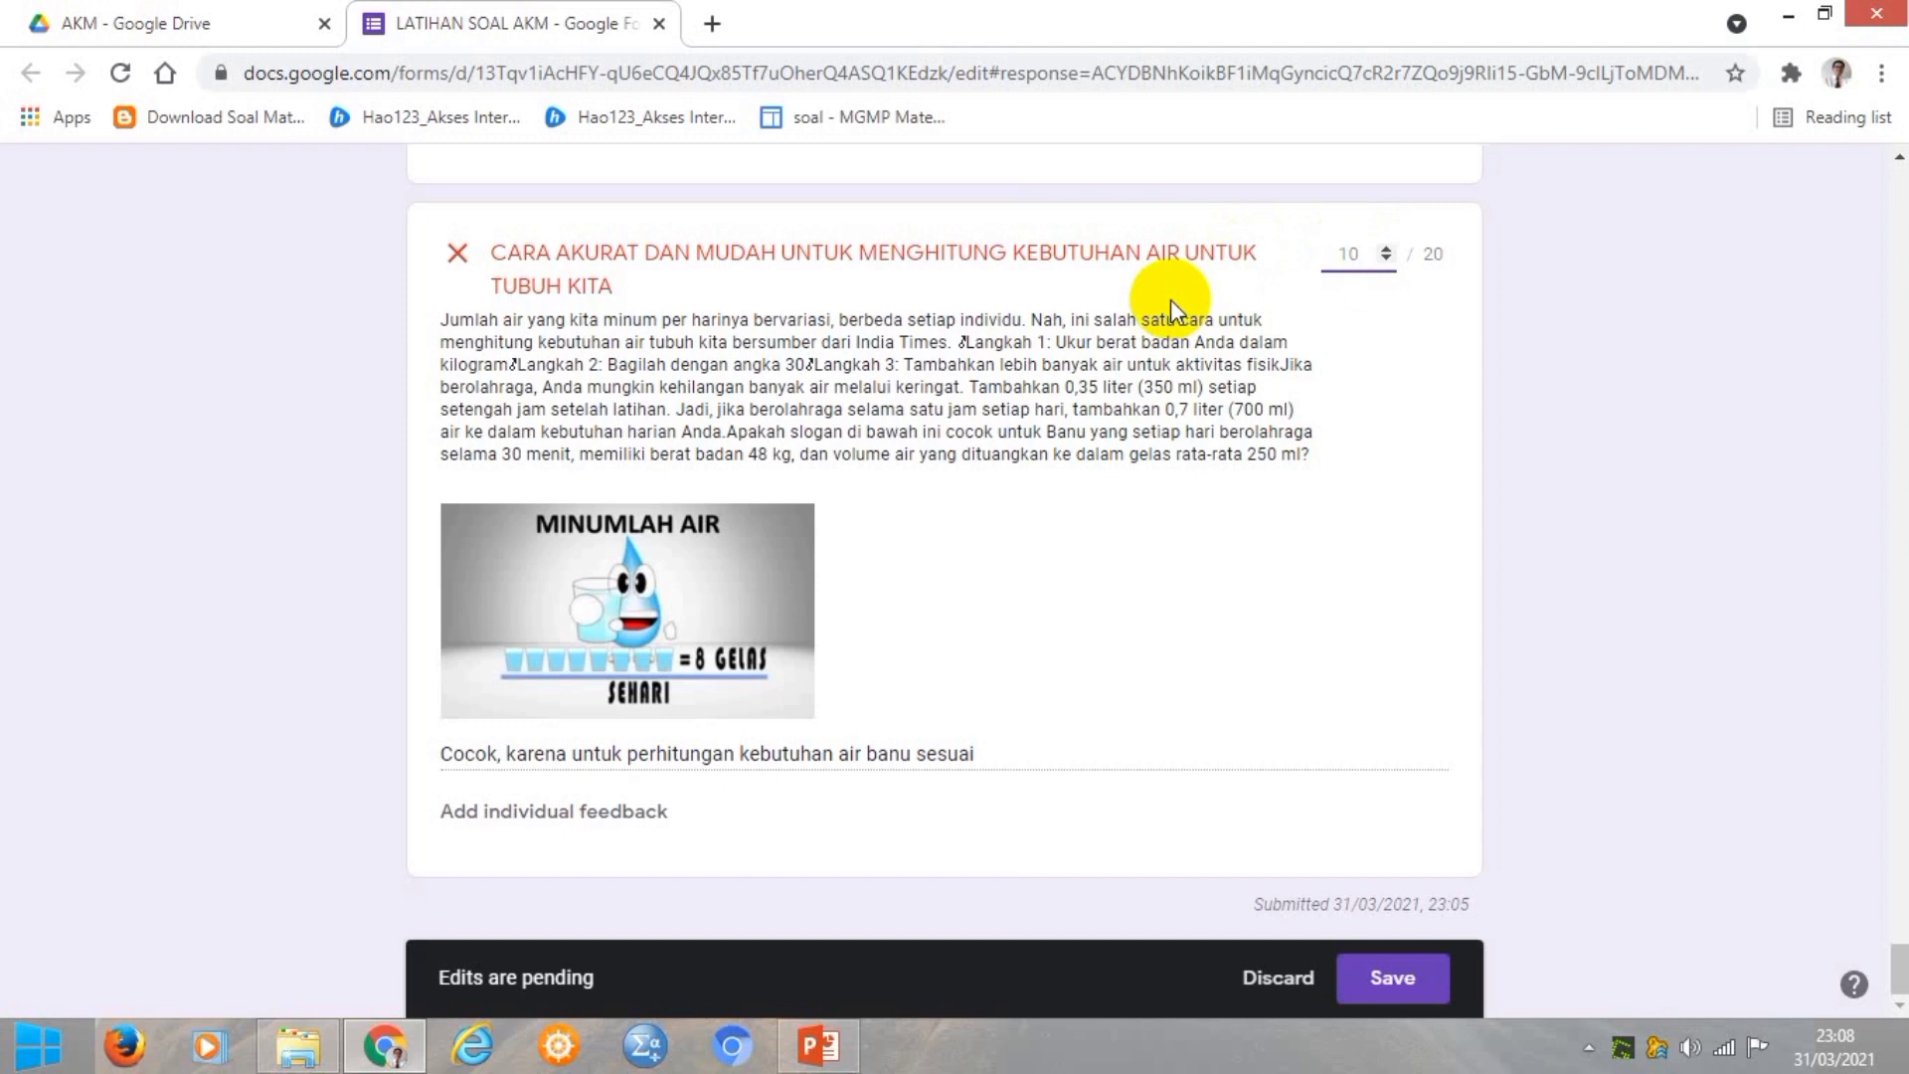
left_click(1409, 994)
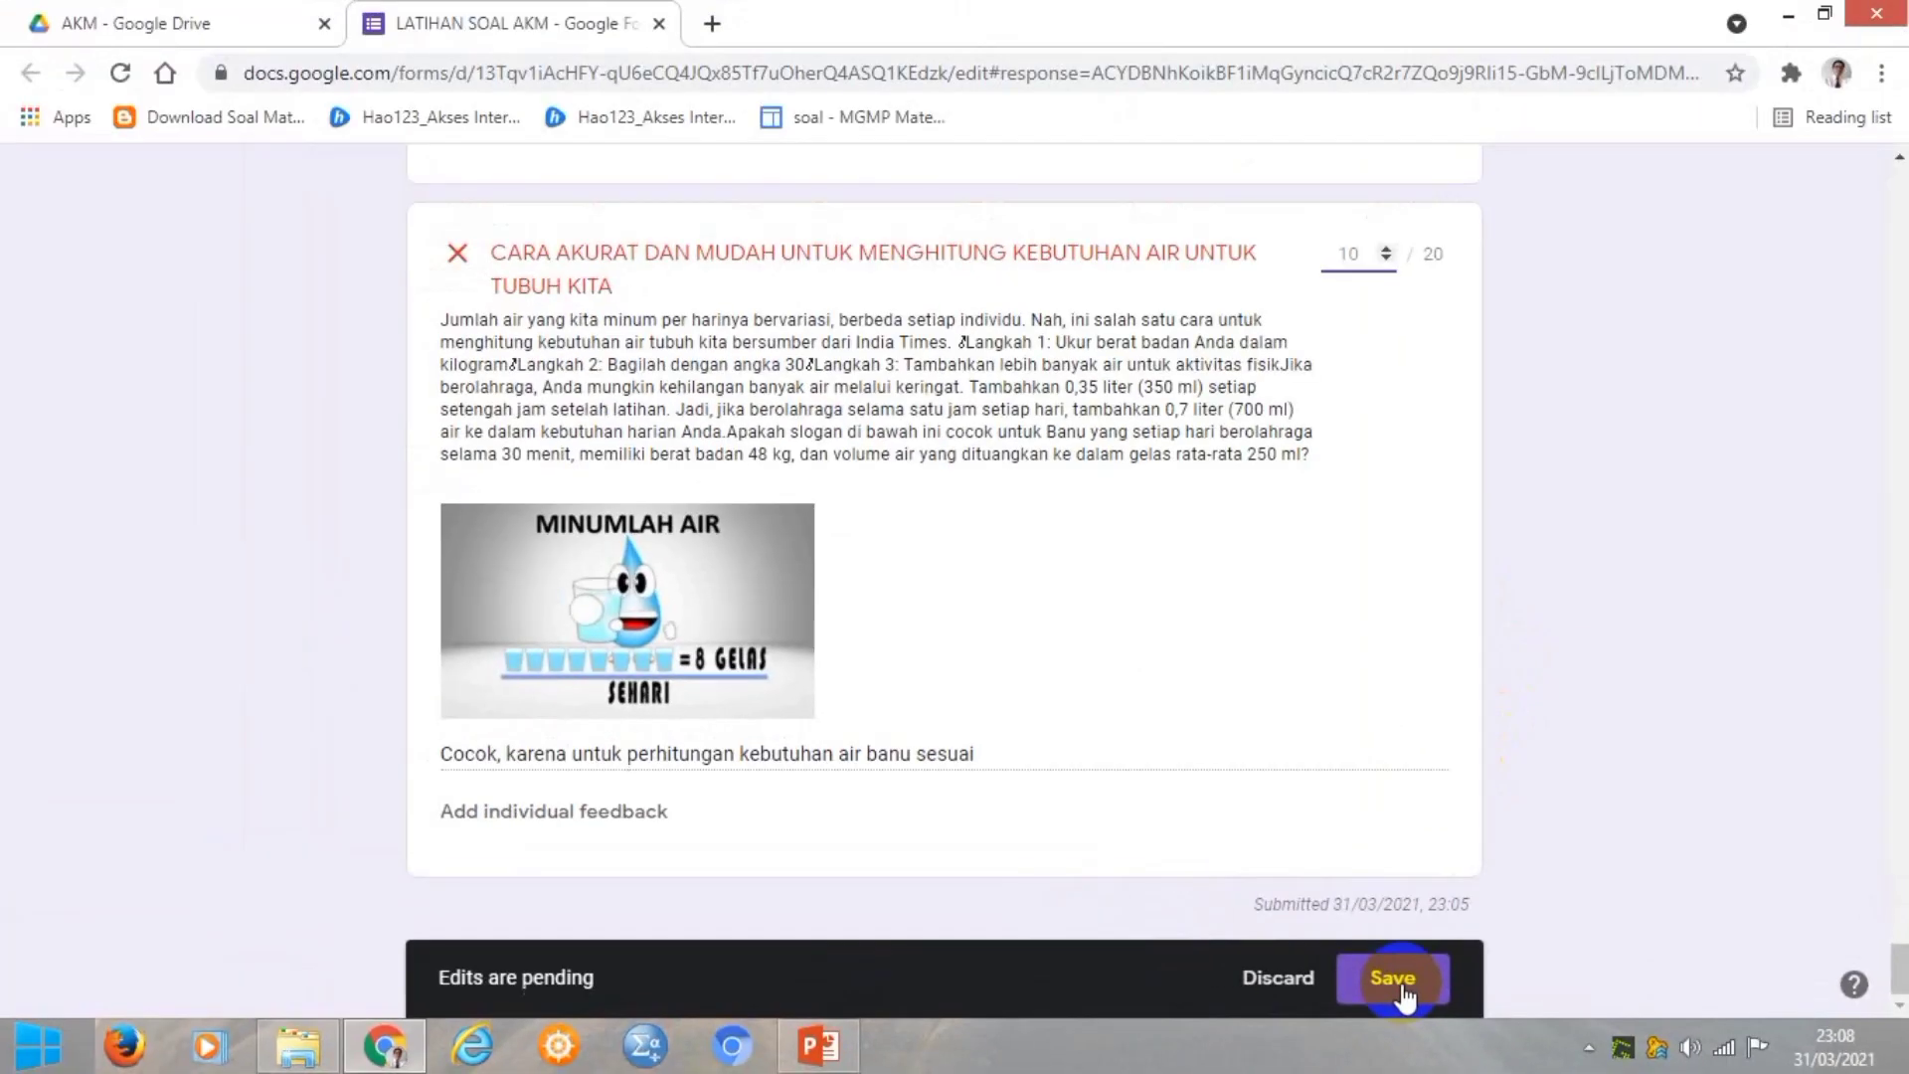
Save the 77/100 score and release it to the respondent by email.
left_click(1255, 959)
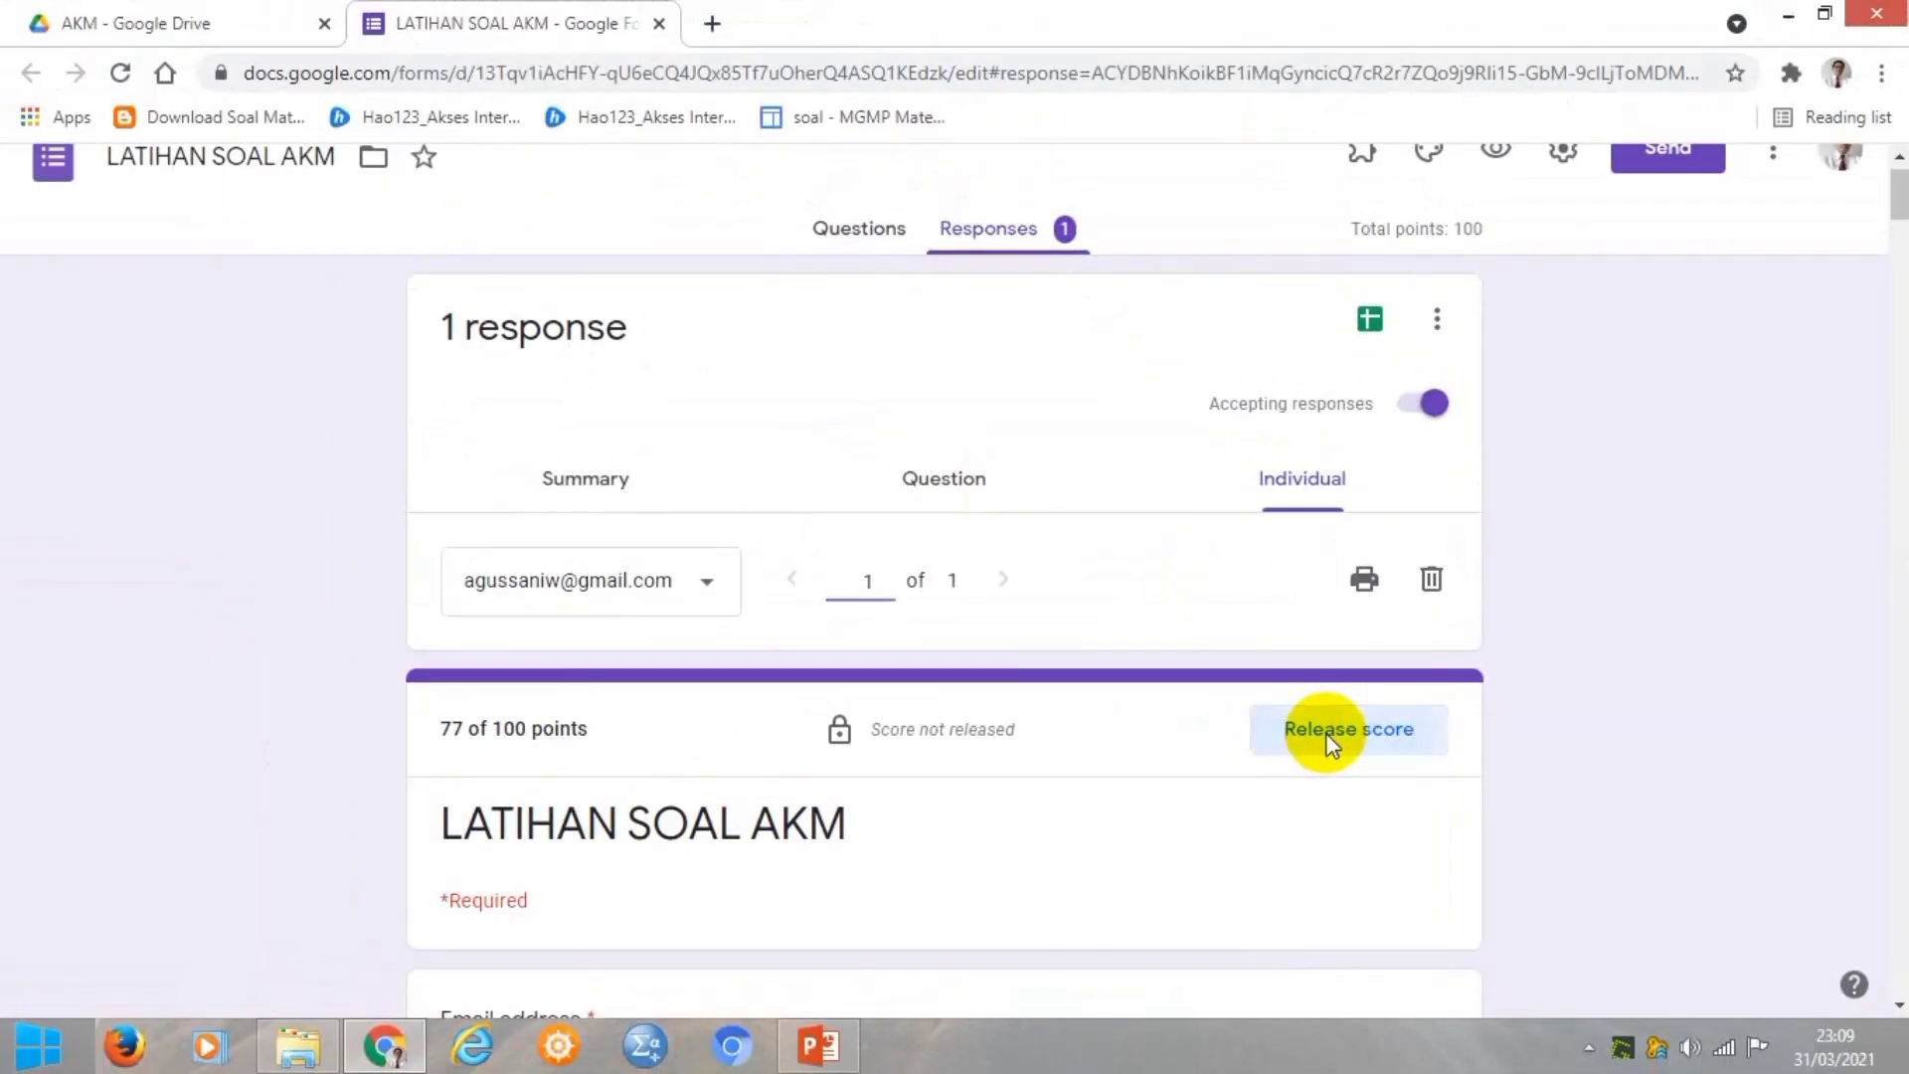
left_click(957, 547)
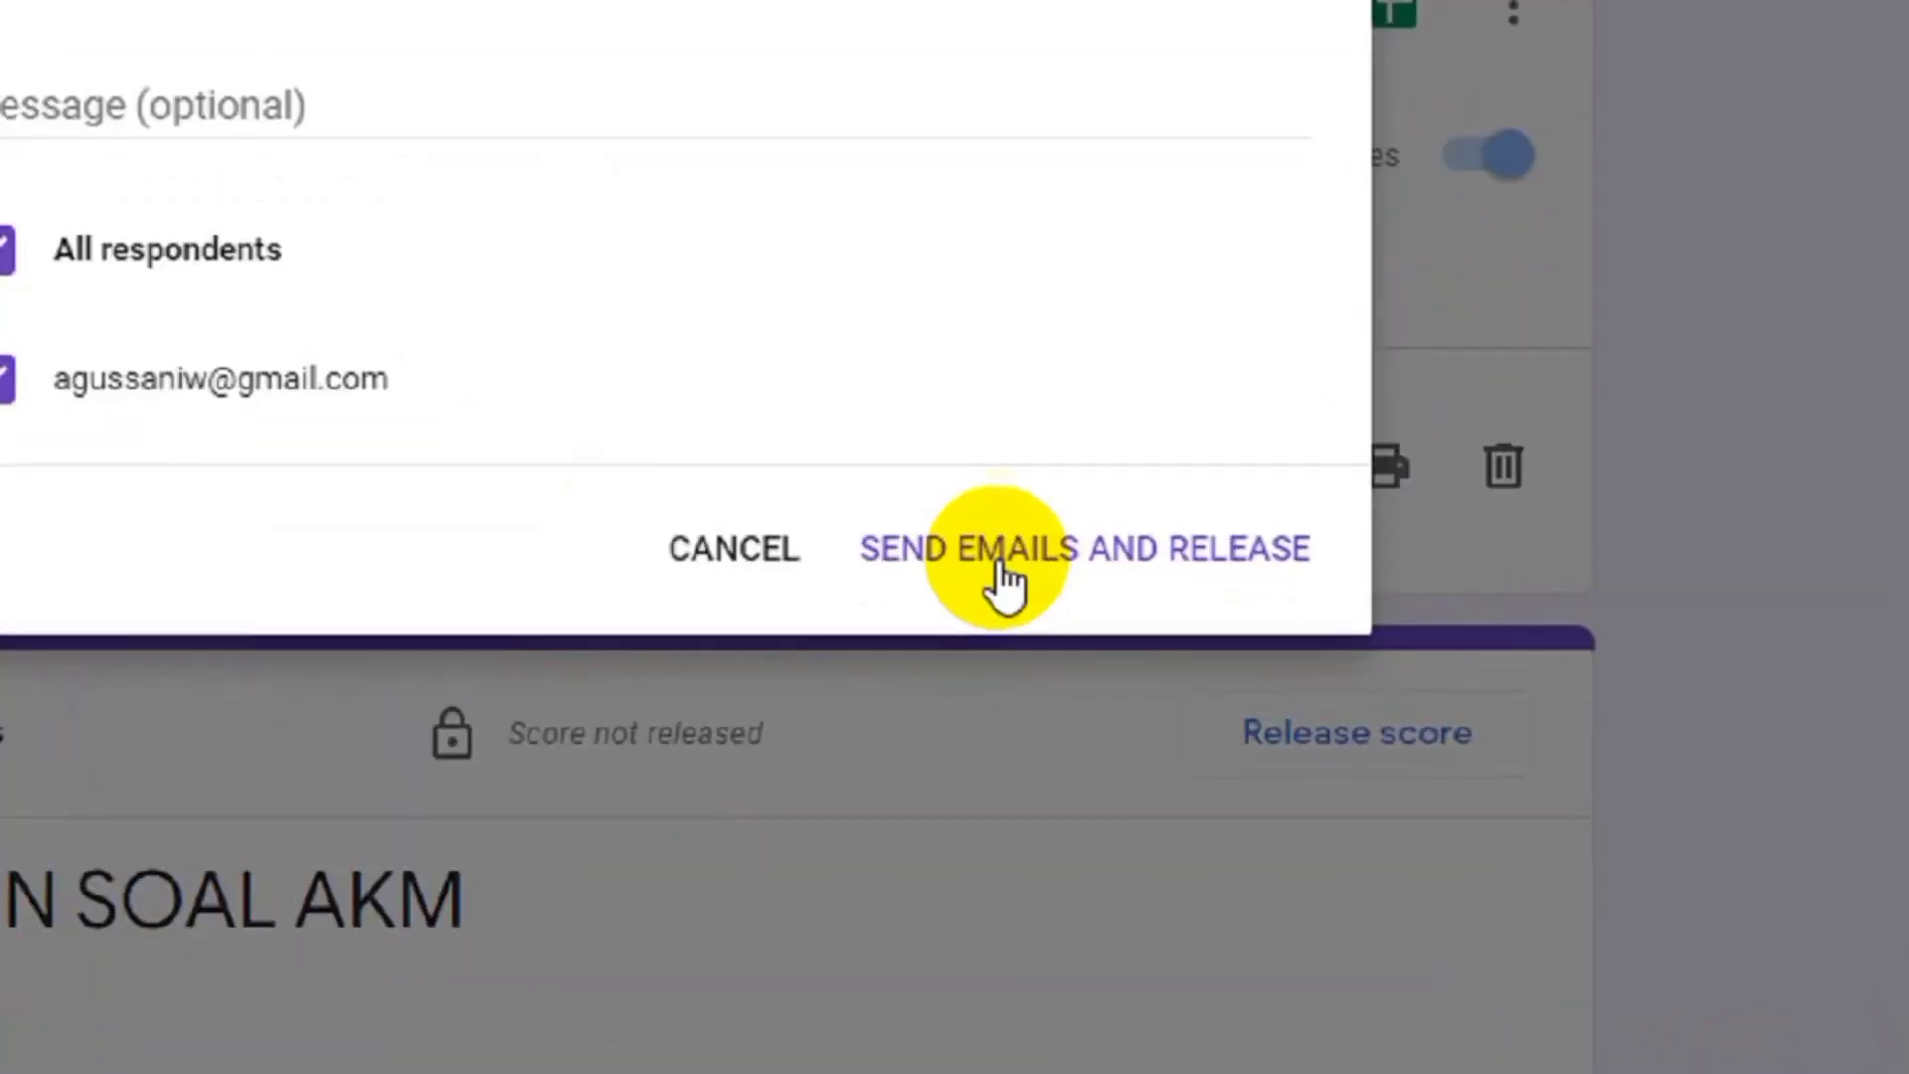
left_click(957, 547)
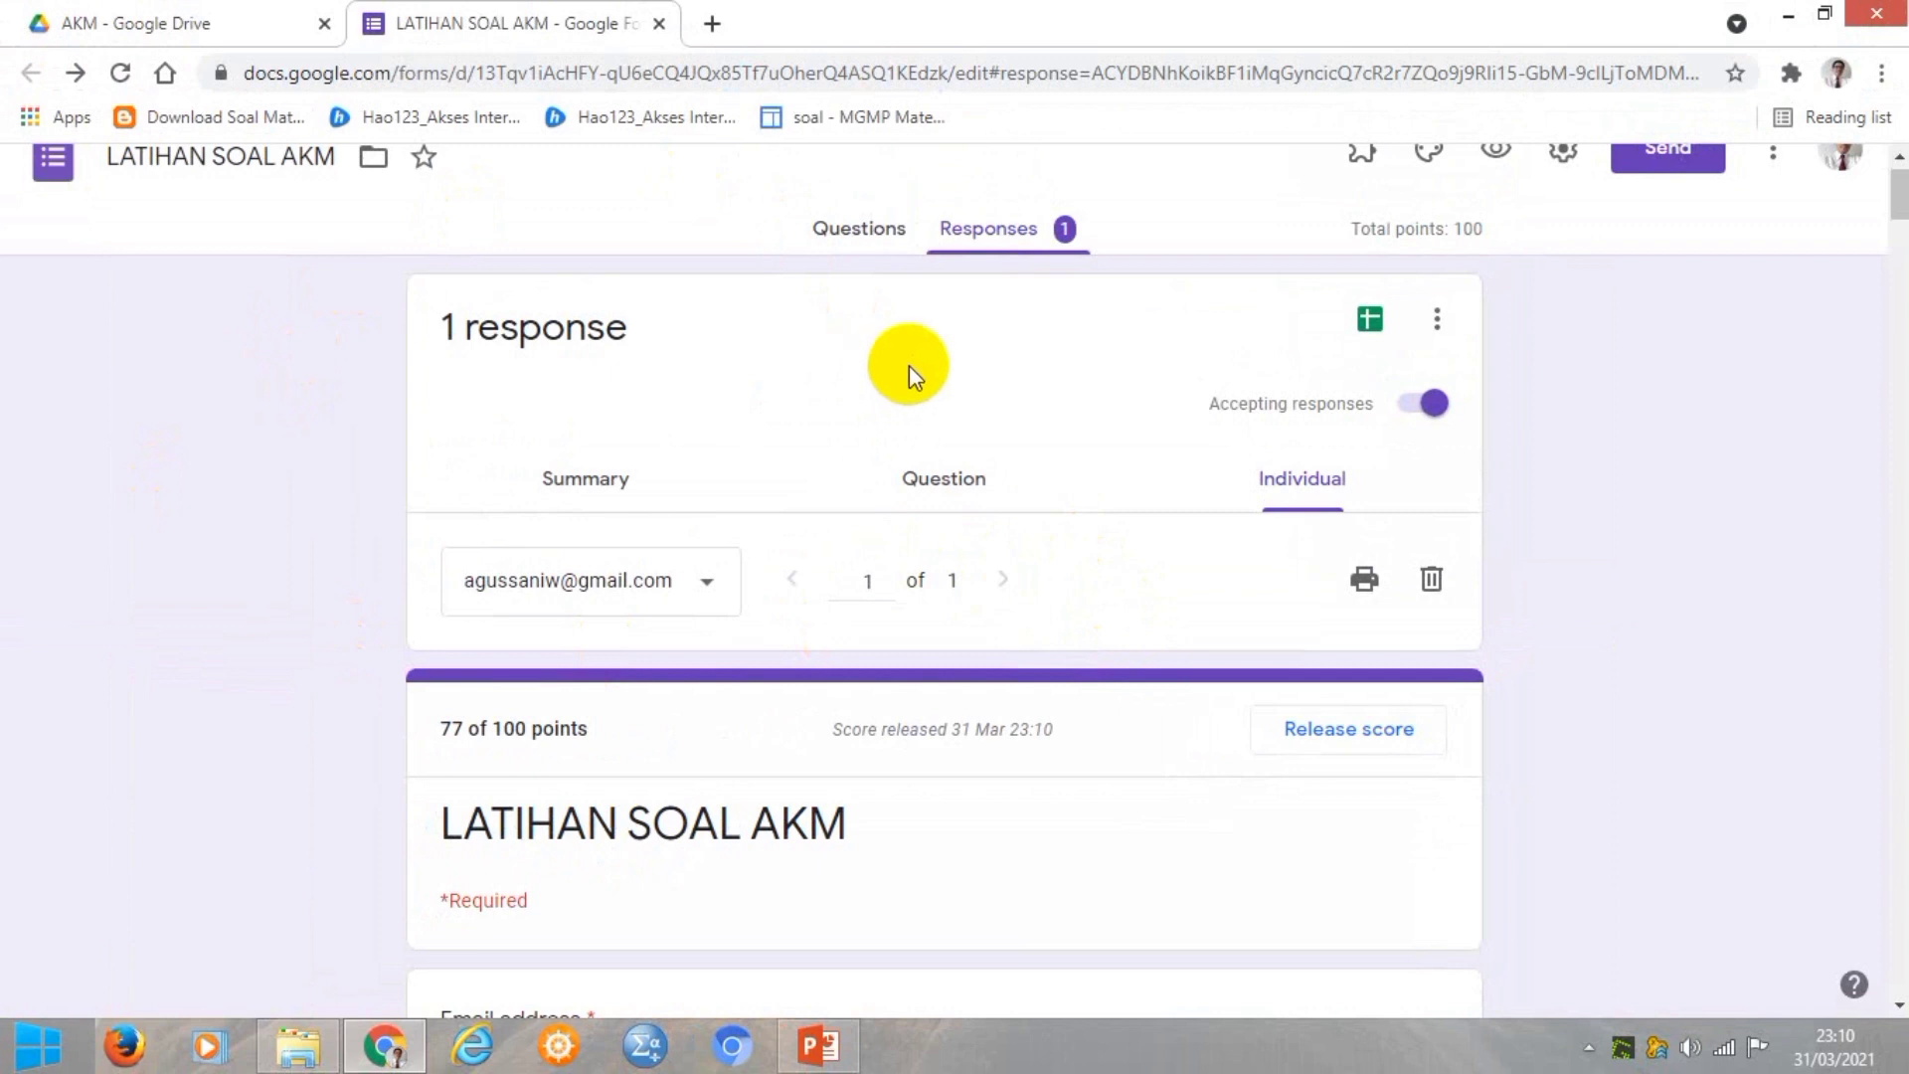
Export responses to a new spreadsheet named LATIHAN SOAL AKM (Responses).
left_click(1370, 323)
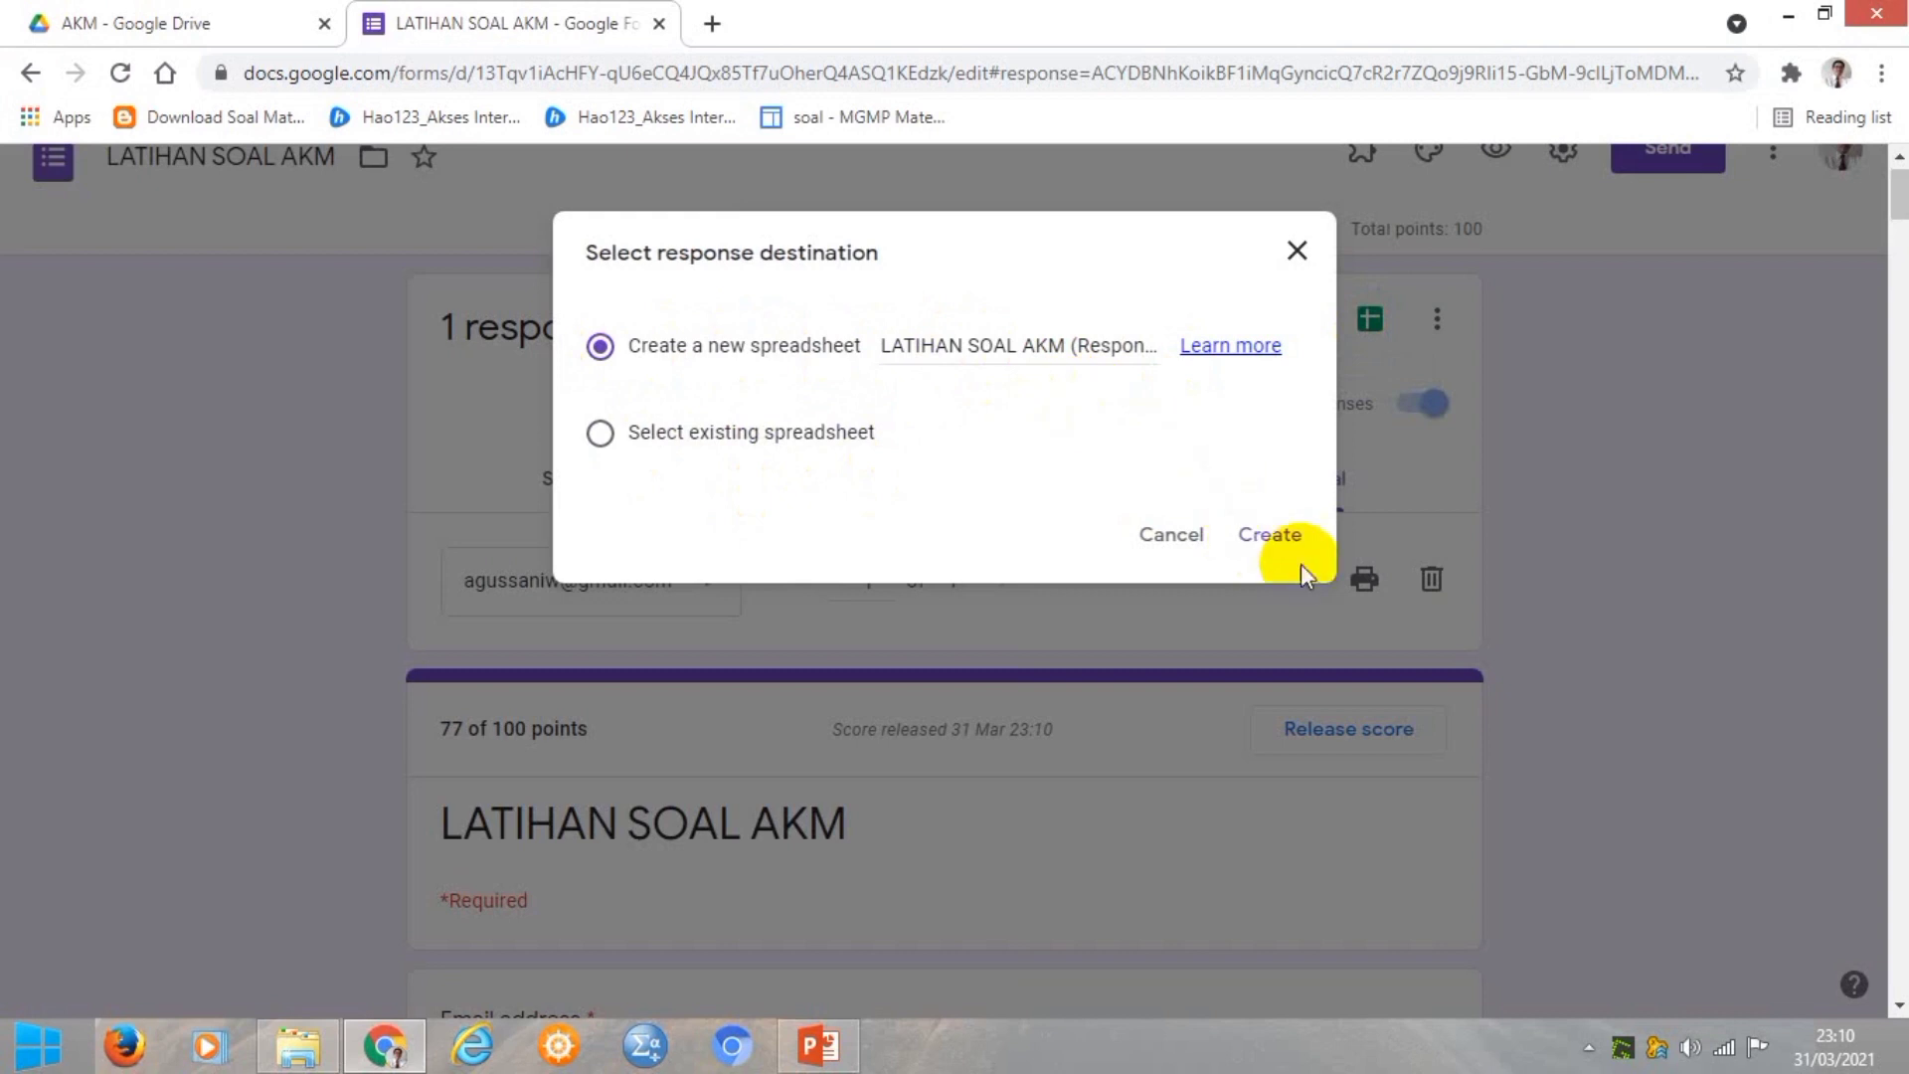
left_click(1281, 542)
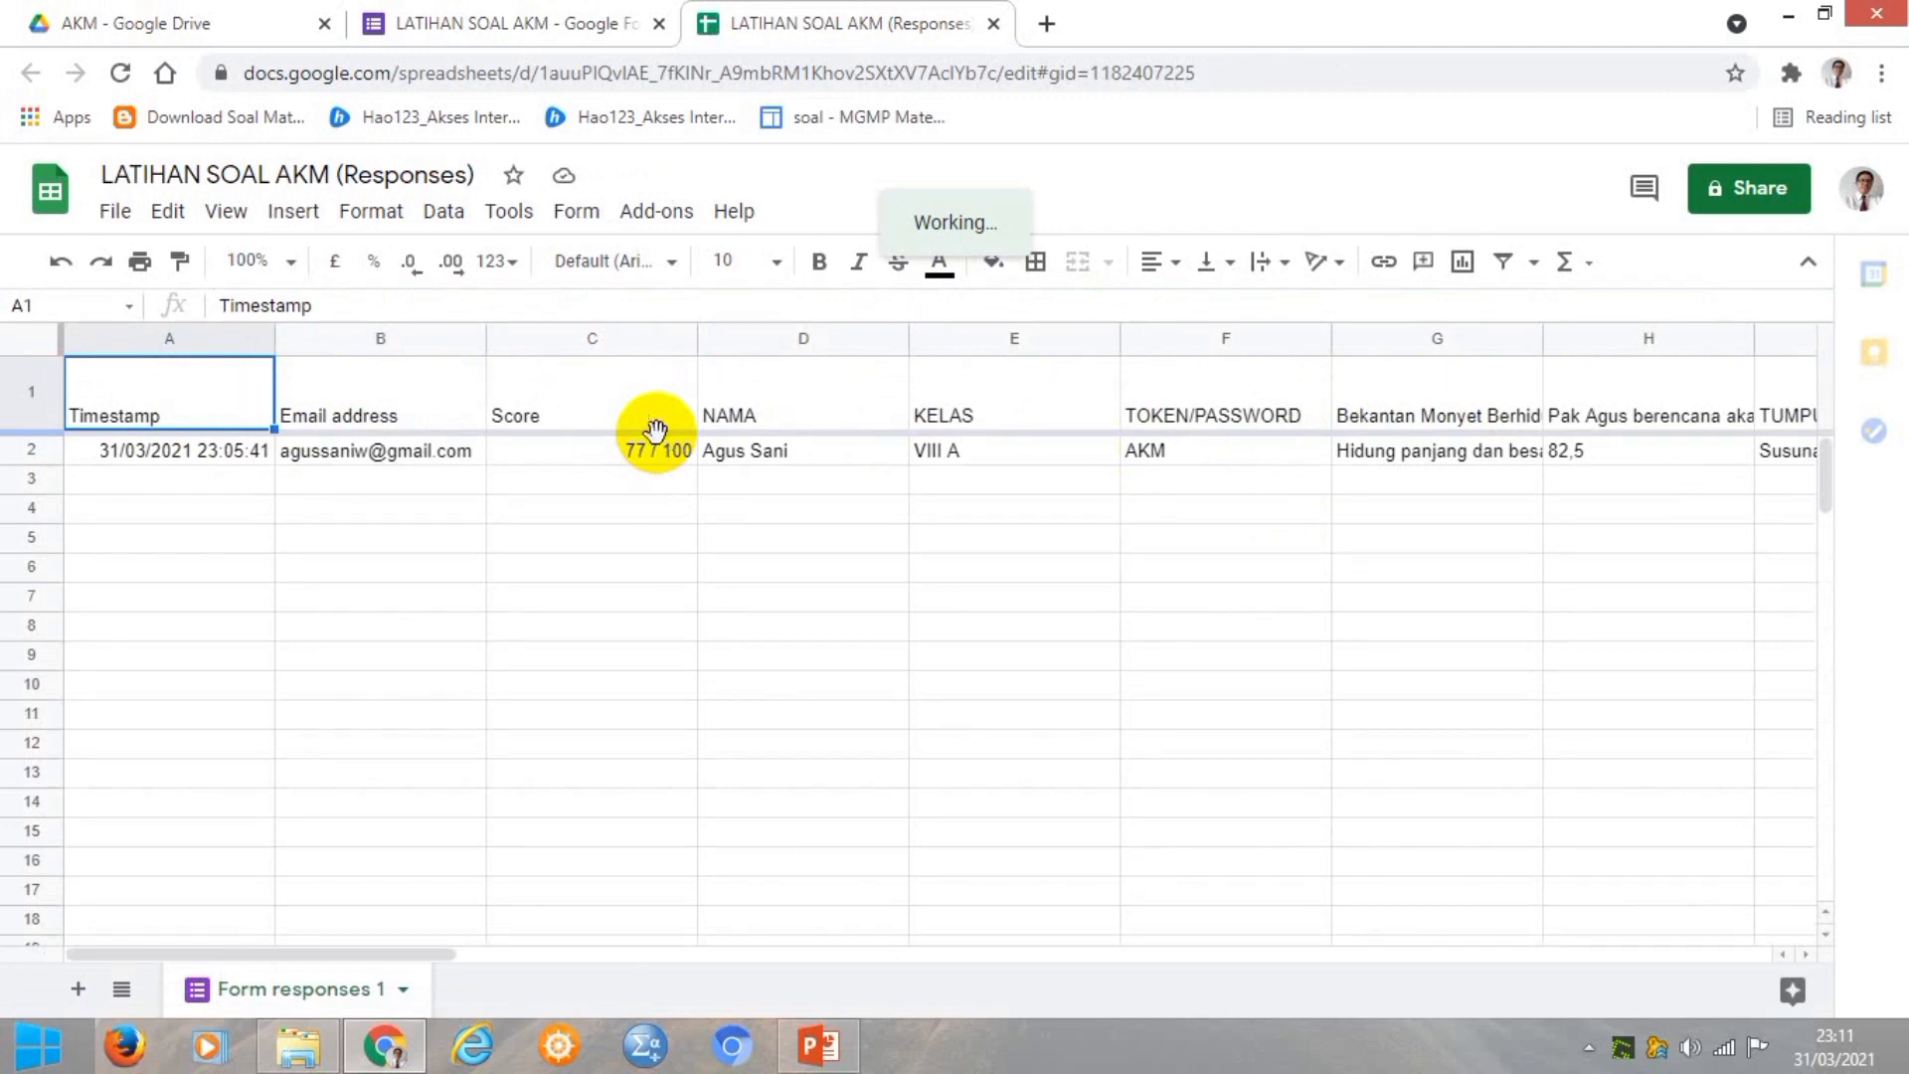
Open a new Chrome tab beside the responses spreadsheet.
left_click(1047, 31)
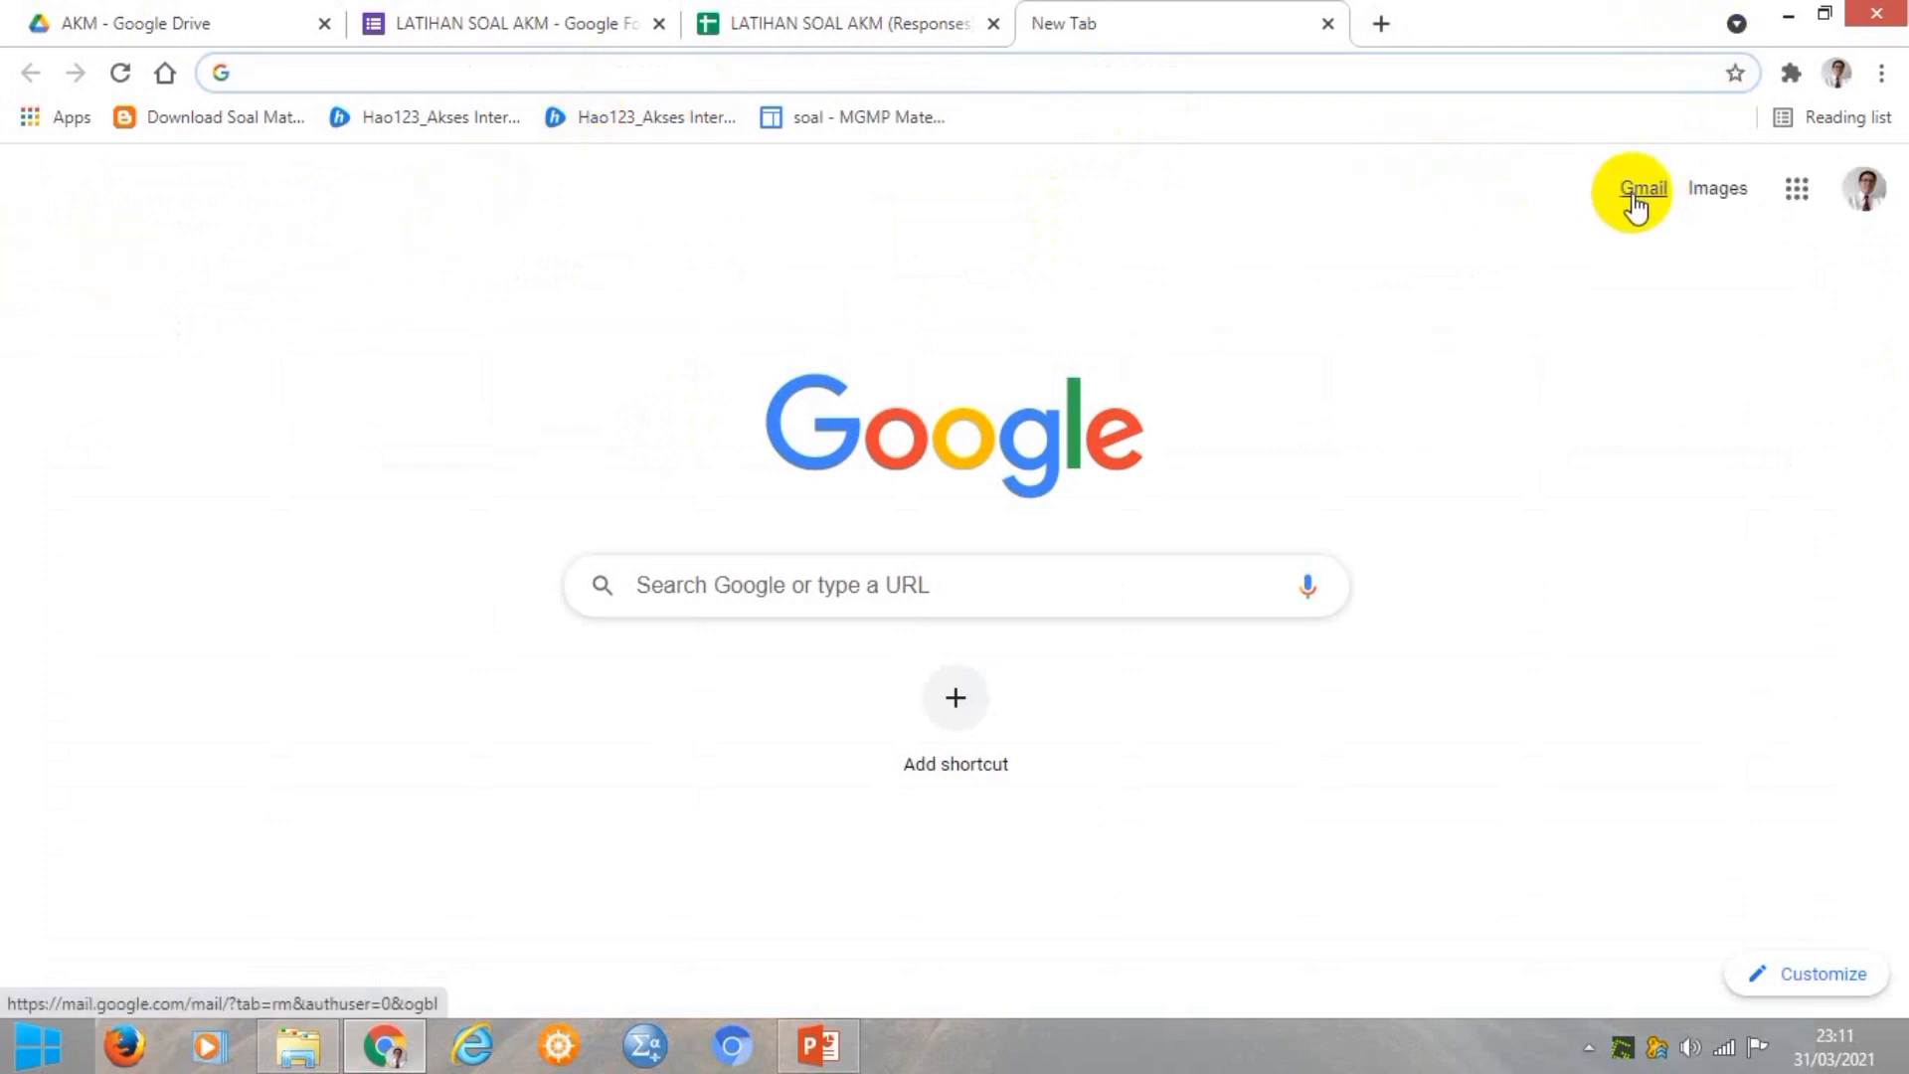
Go to Gmail and read the 'Score released: LATIHAN SOAL AKM' email reporting 77 / 100.
left_click(1634, 198)
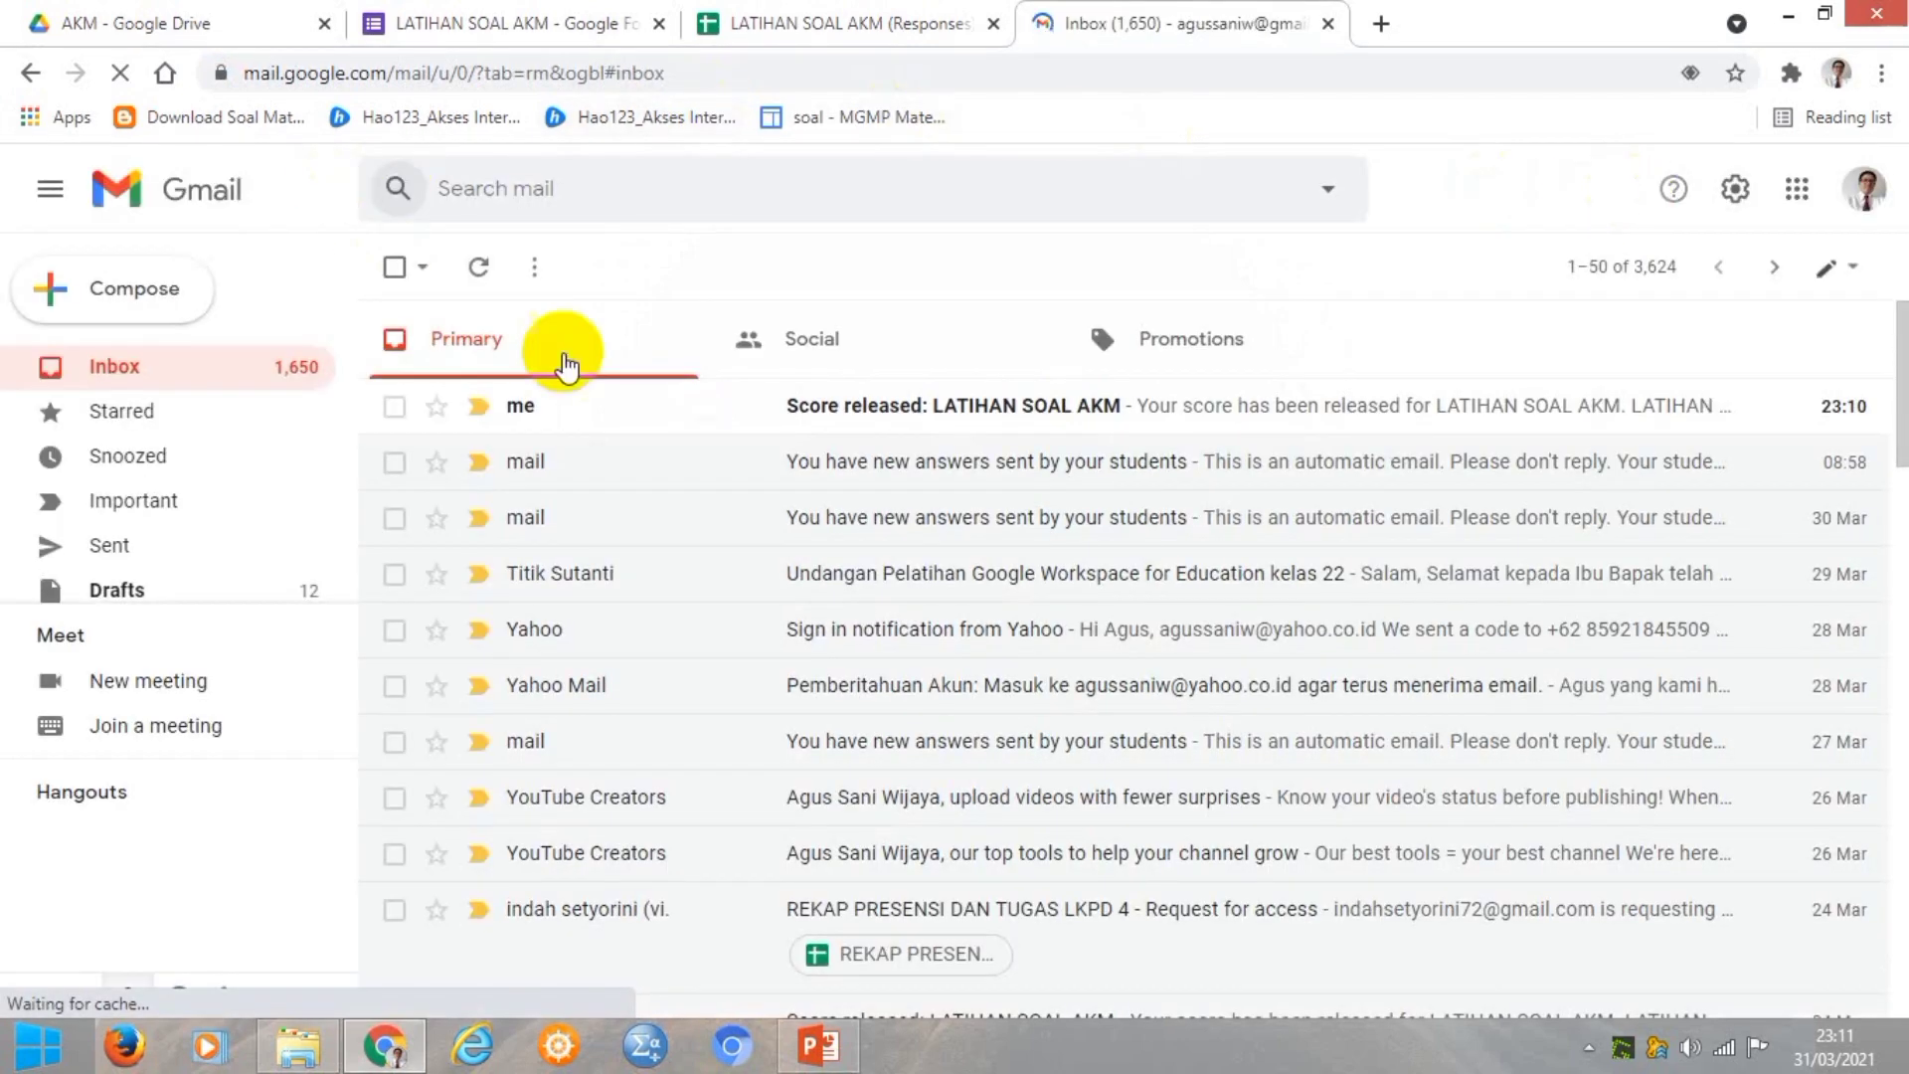
left_click(831, 410)
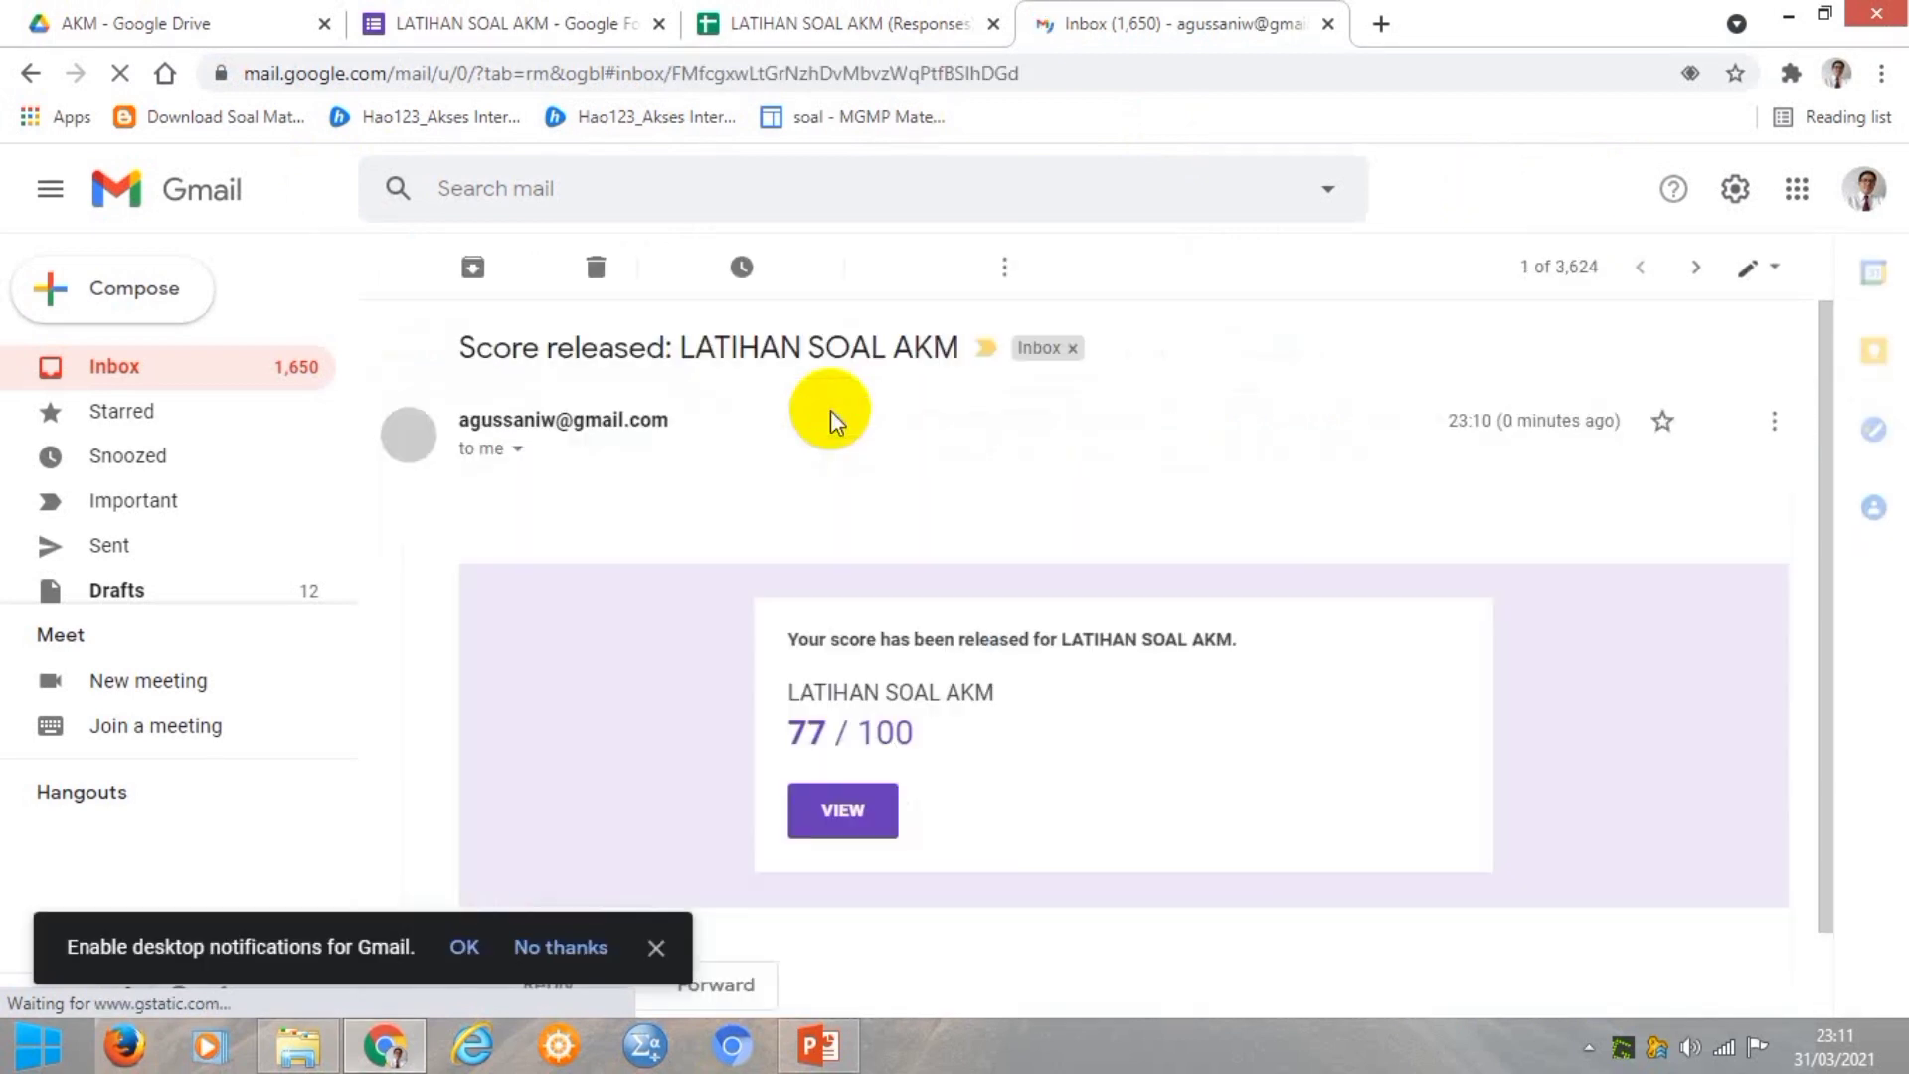
scroll(1274, 613, "down", 1)
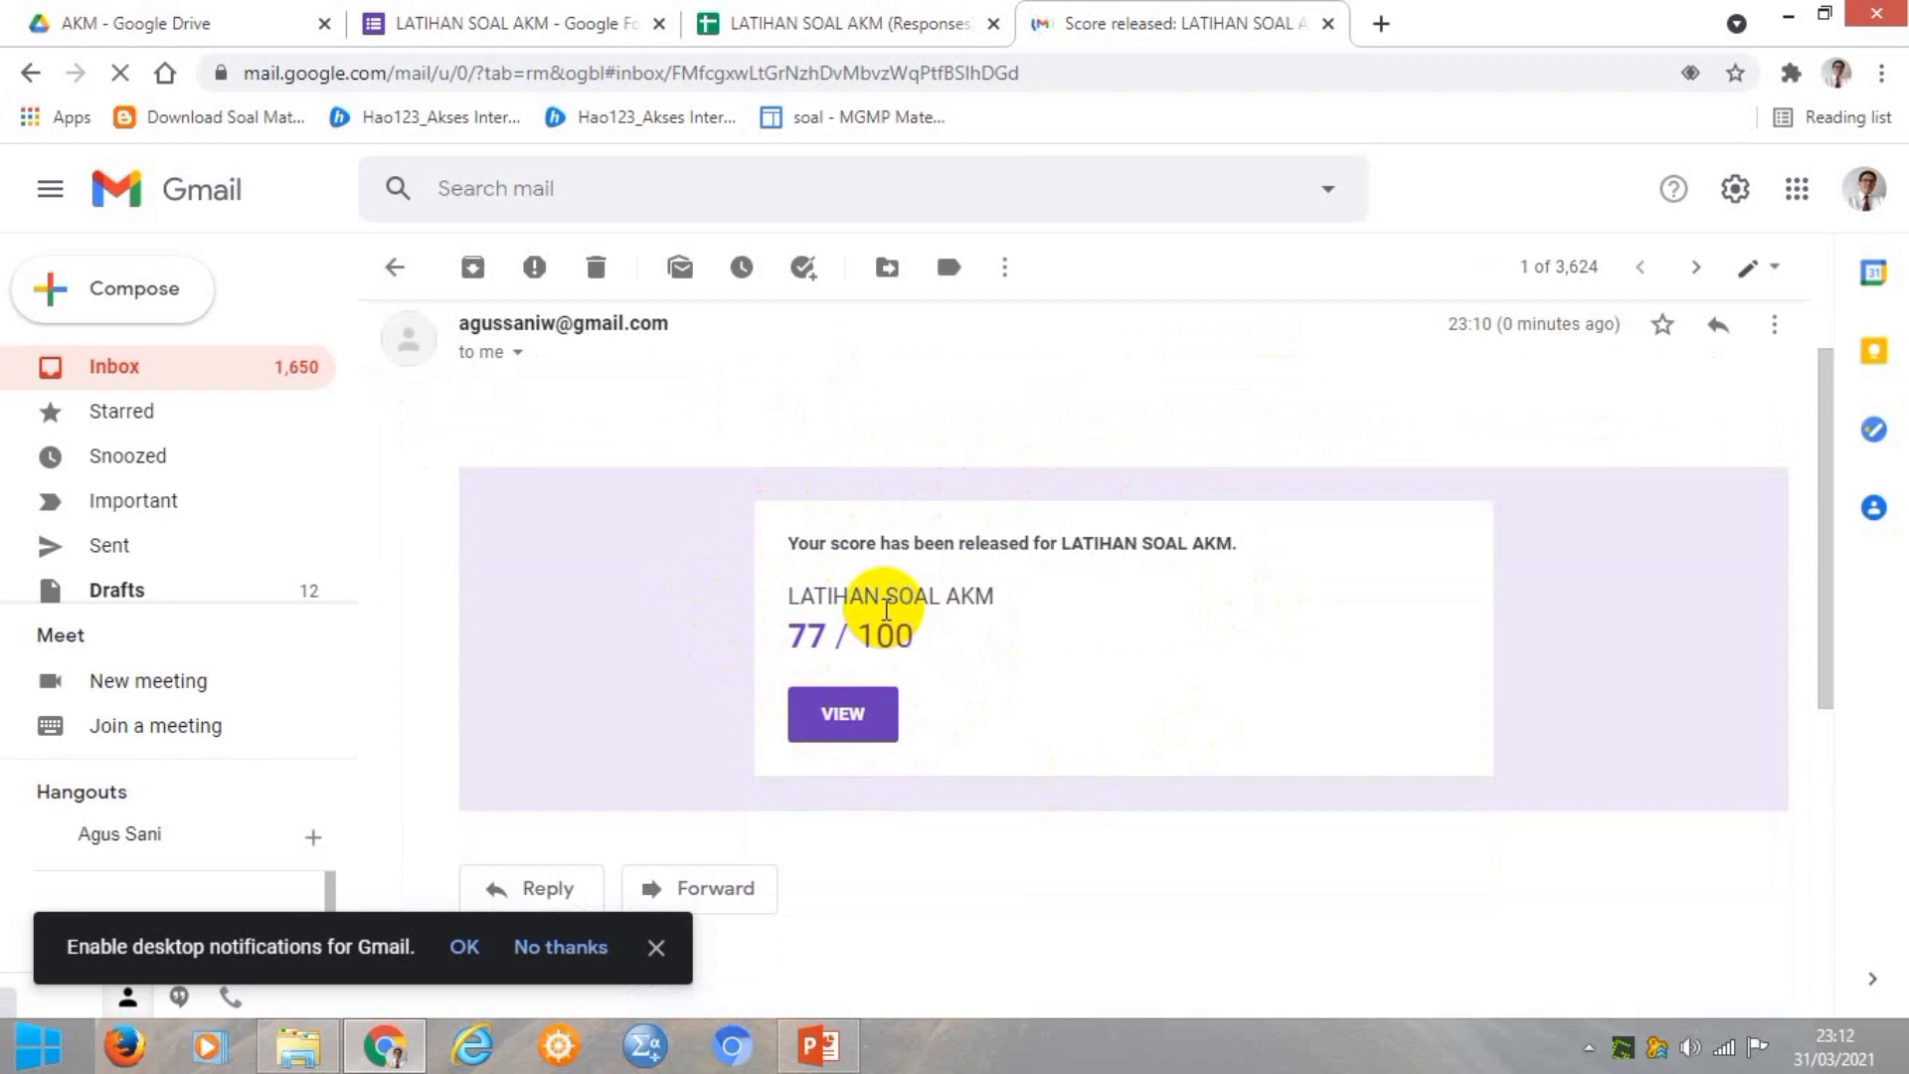
Open the released LATIHAN SOAL AKM score (77 of 100) and review each question's marks.
left_click(853, 717)
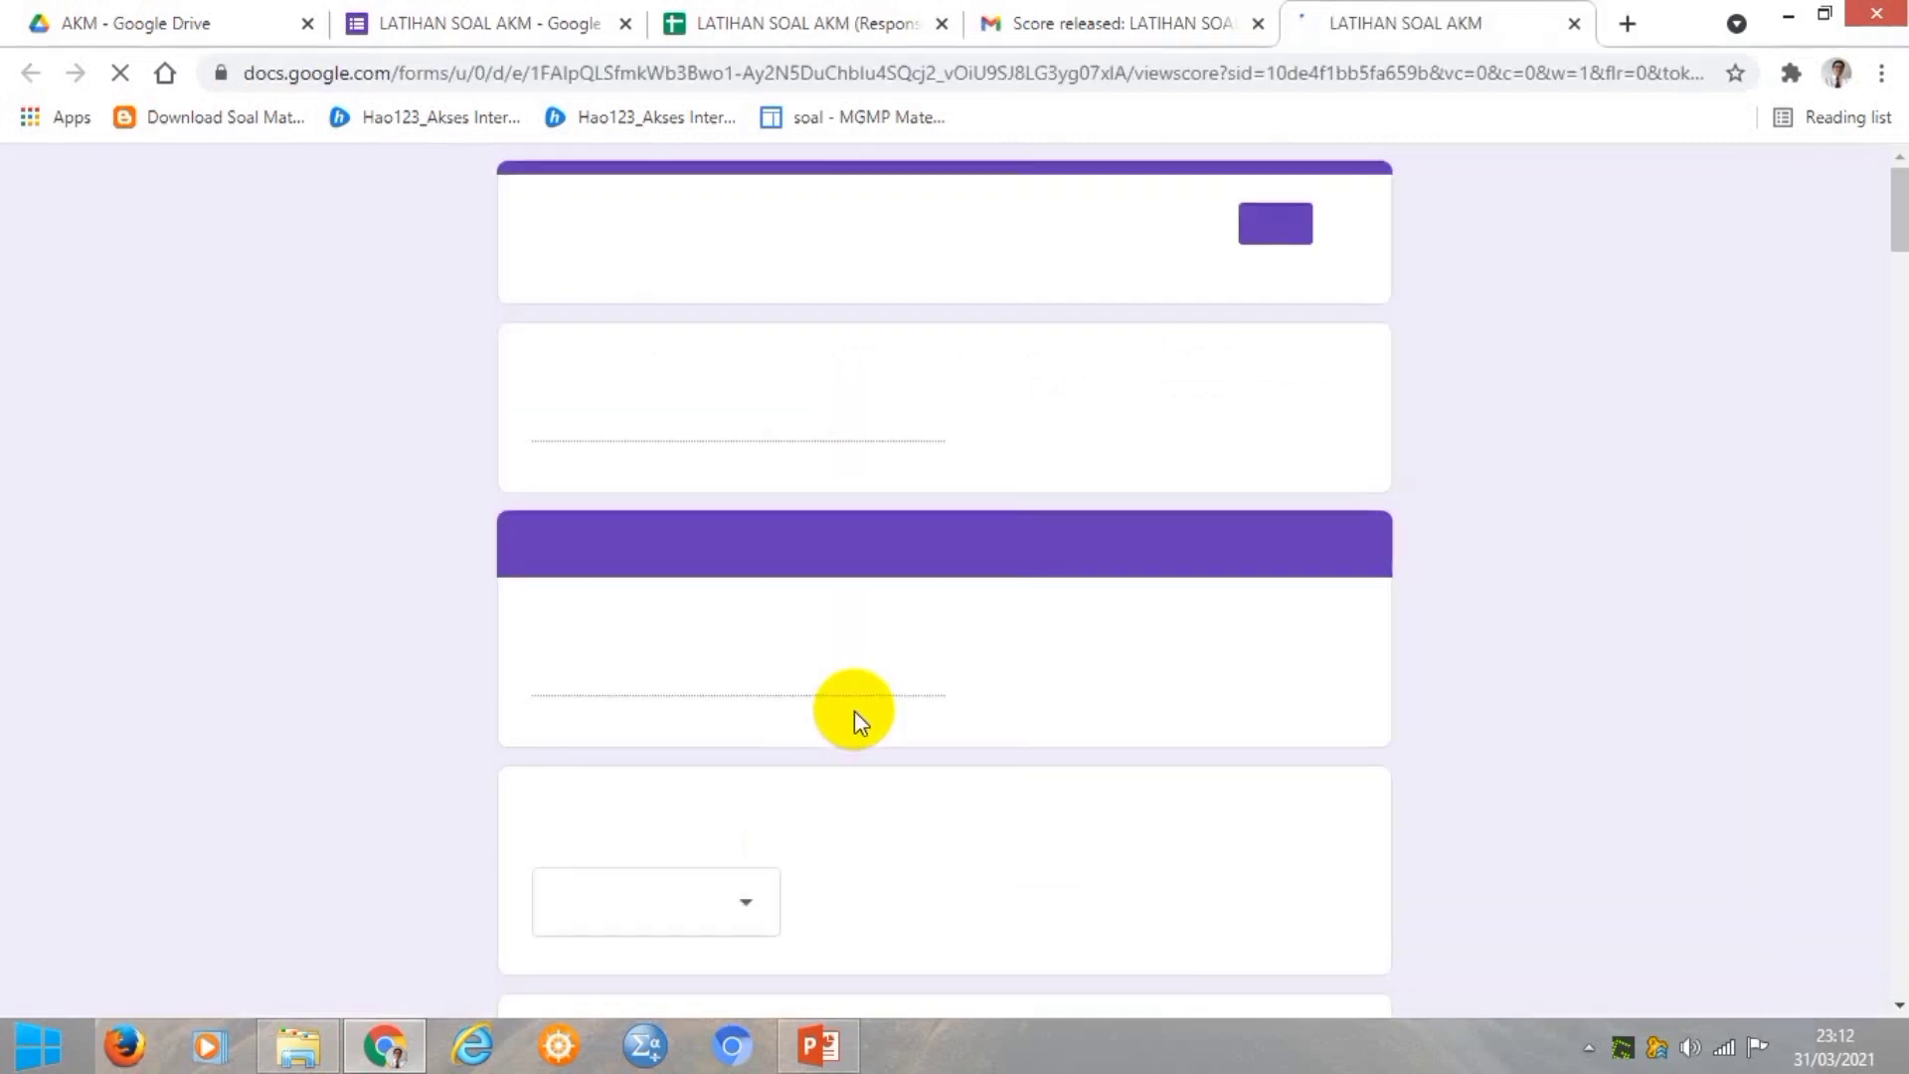
scroll(969, 608, "down", 8)
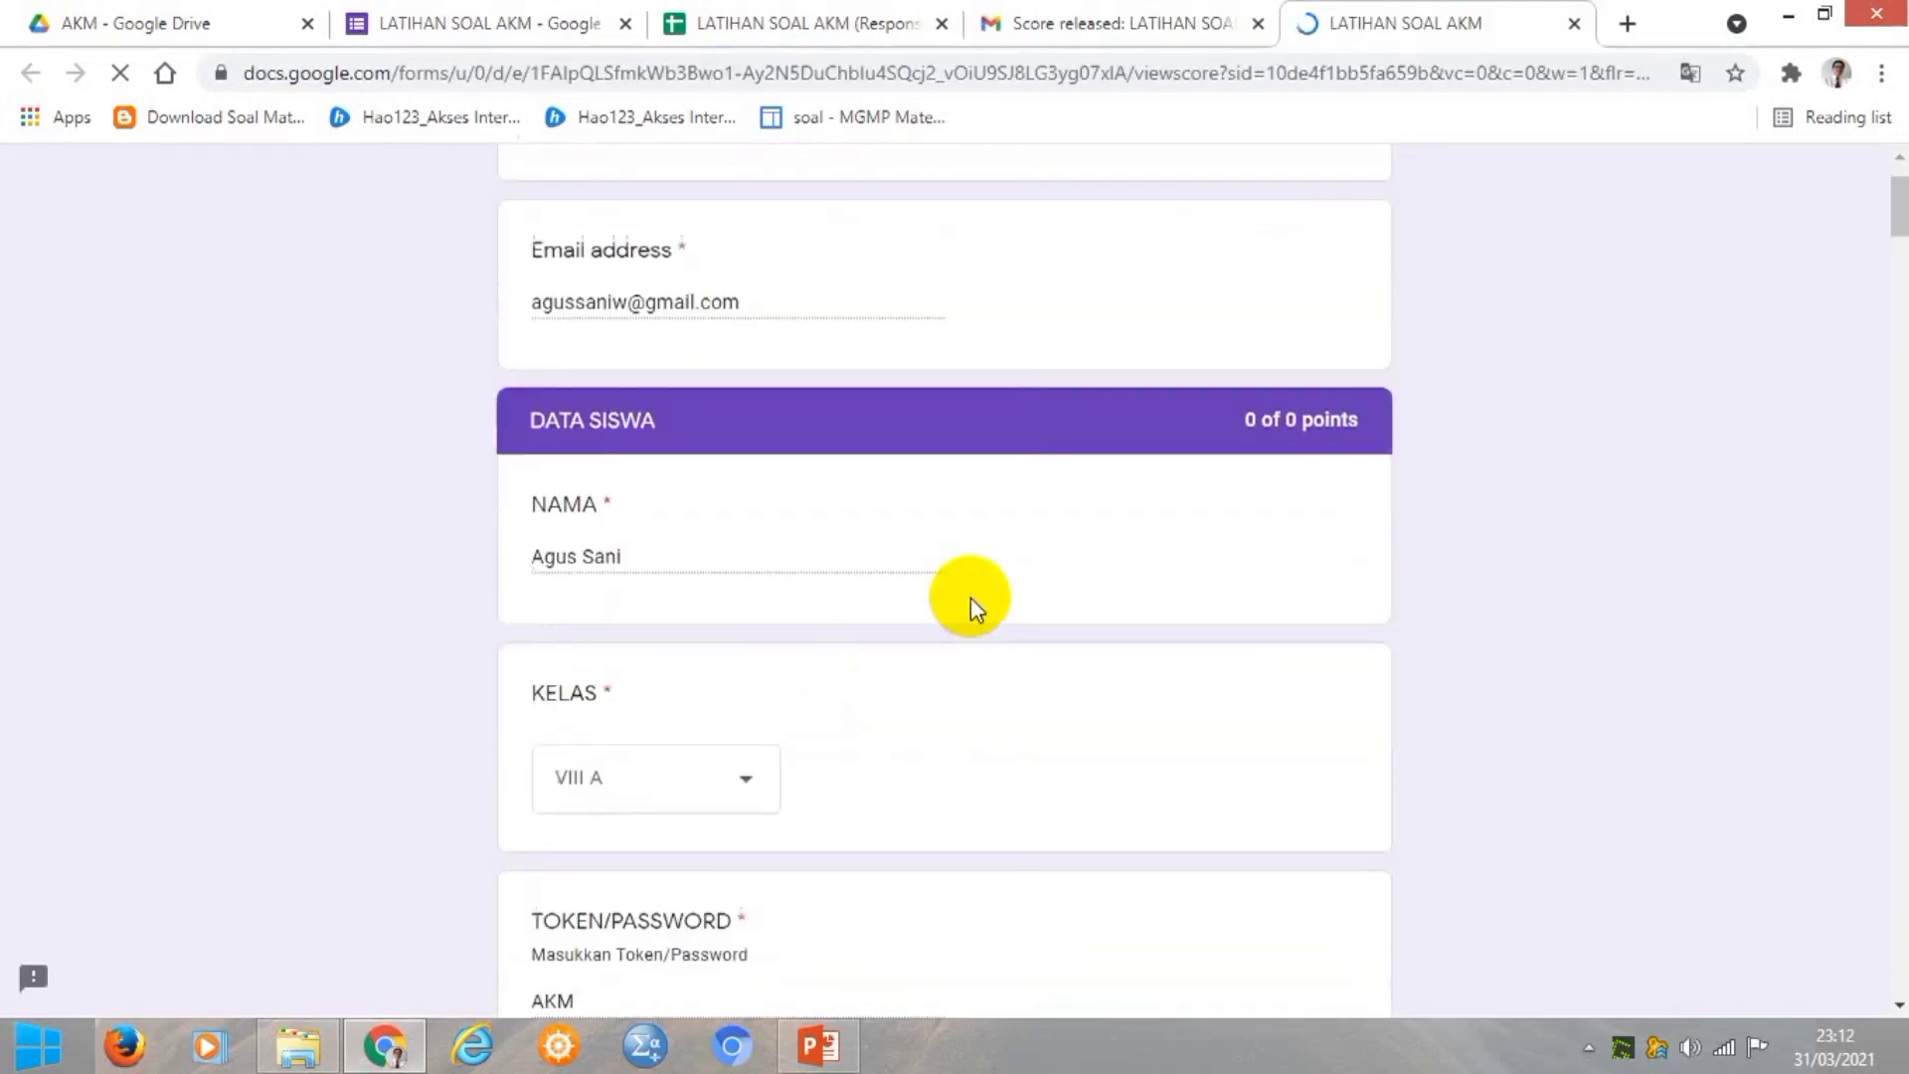
scroll(972, 608, "down", 7)
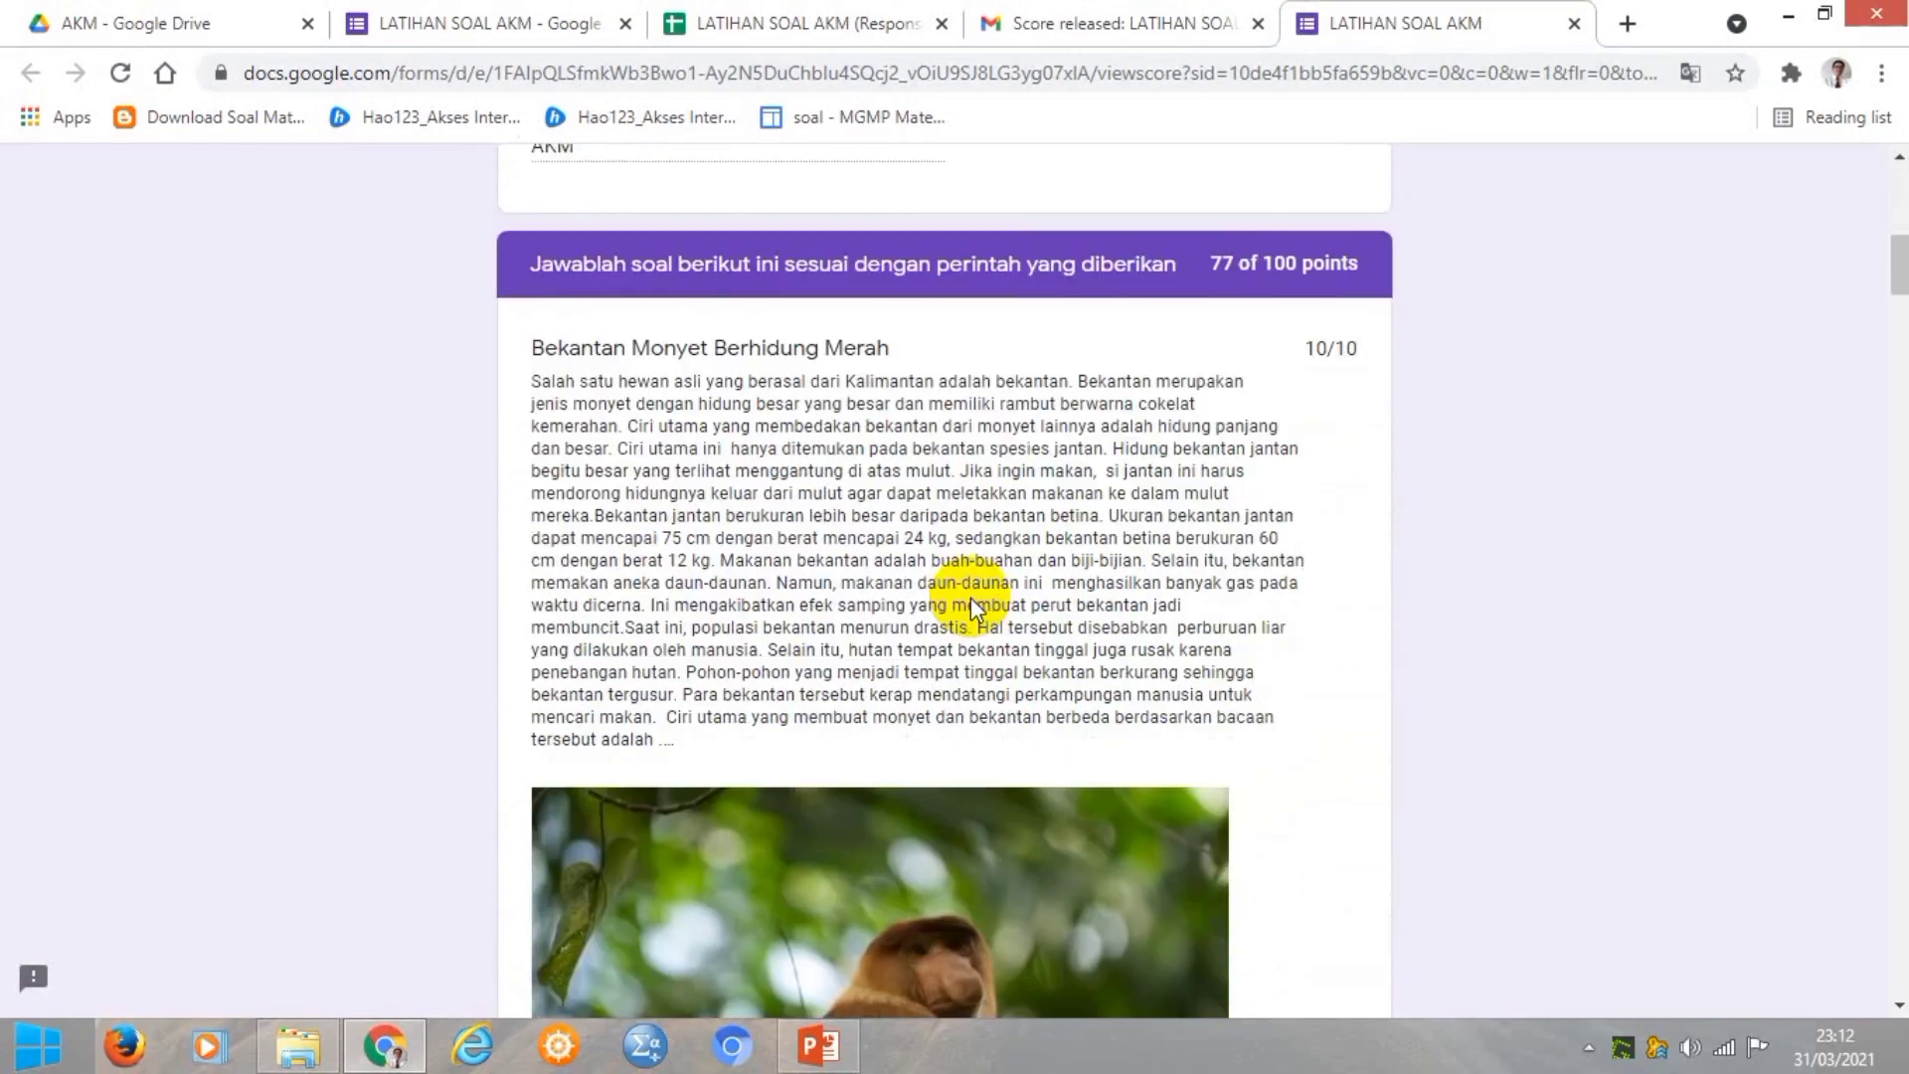
scroll(973, 608, "down", 9)
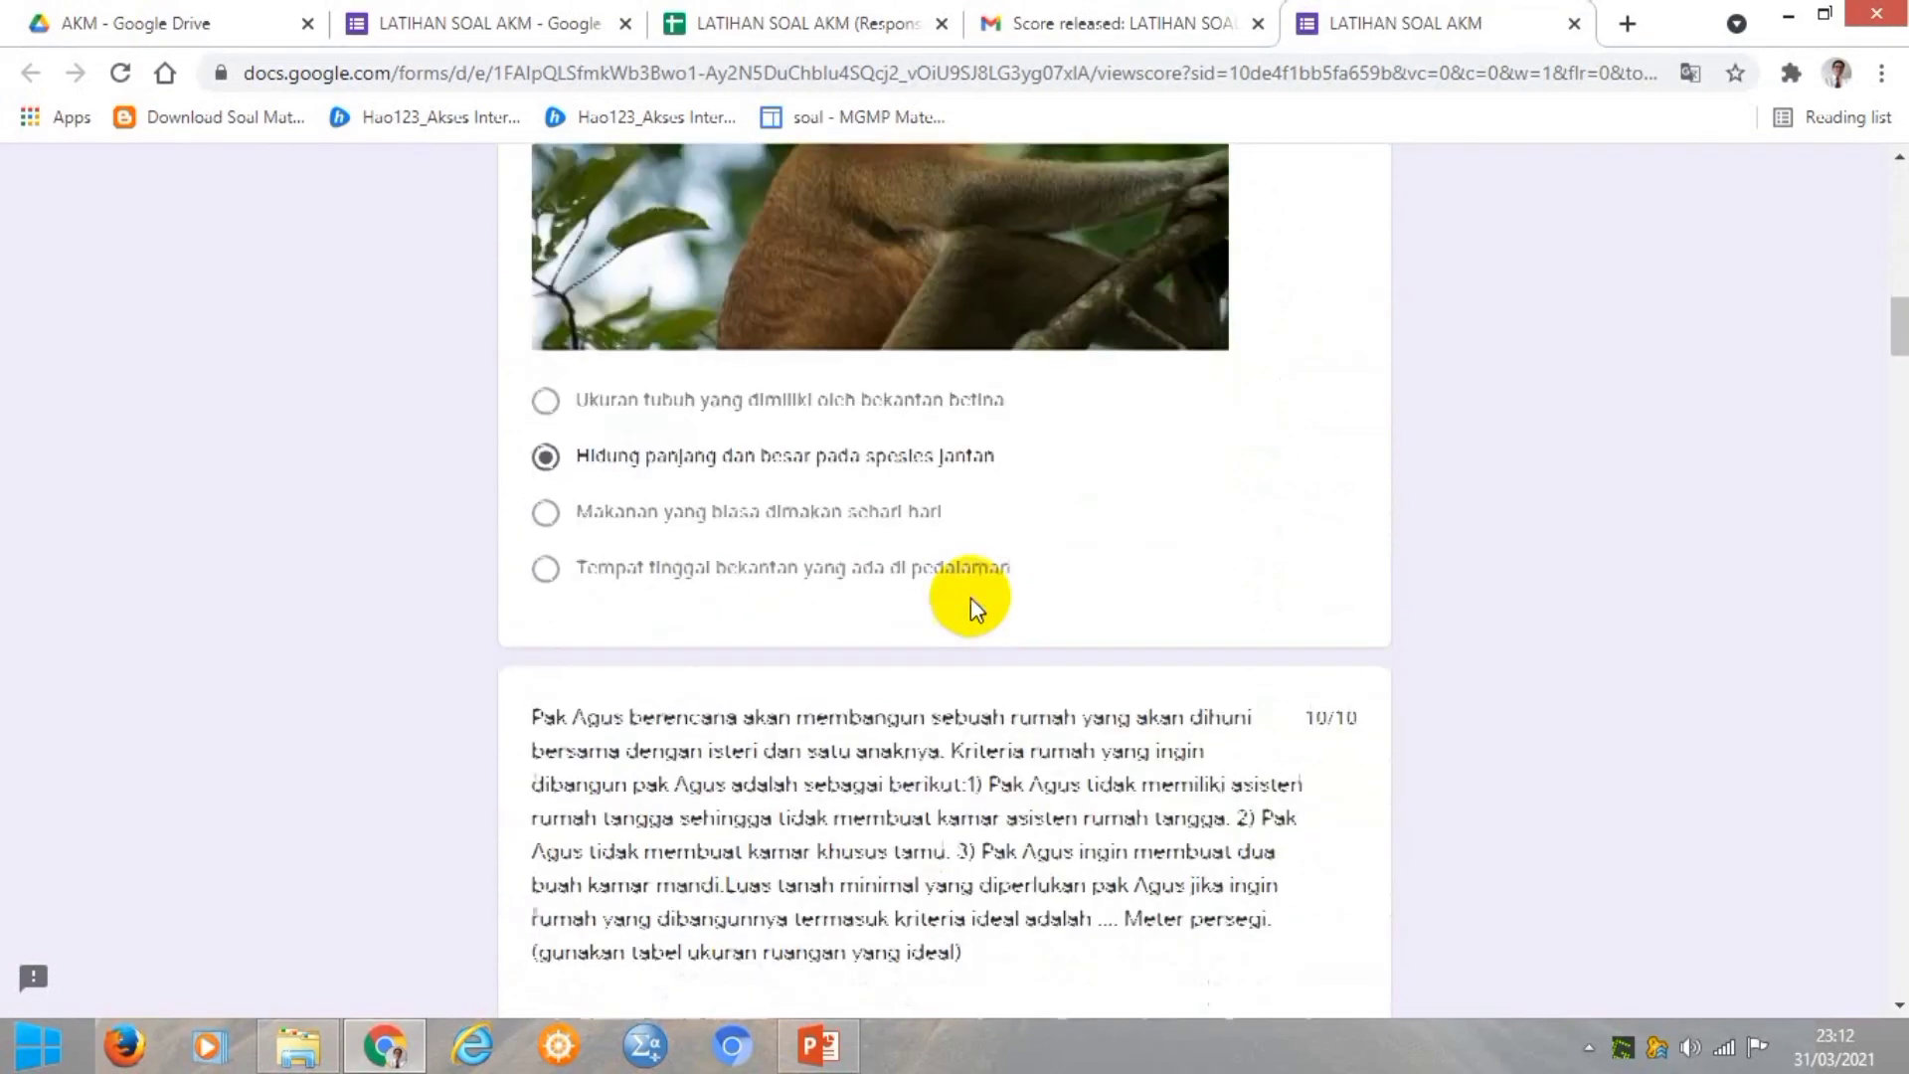
scroll(972, 597, "down", 15)
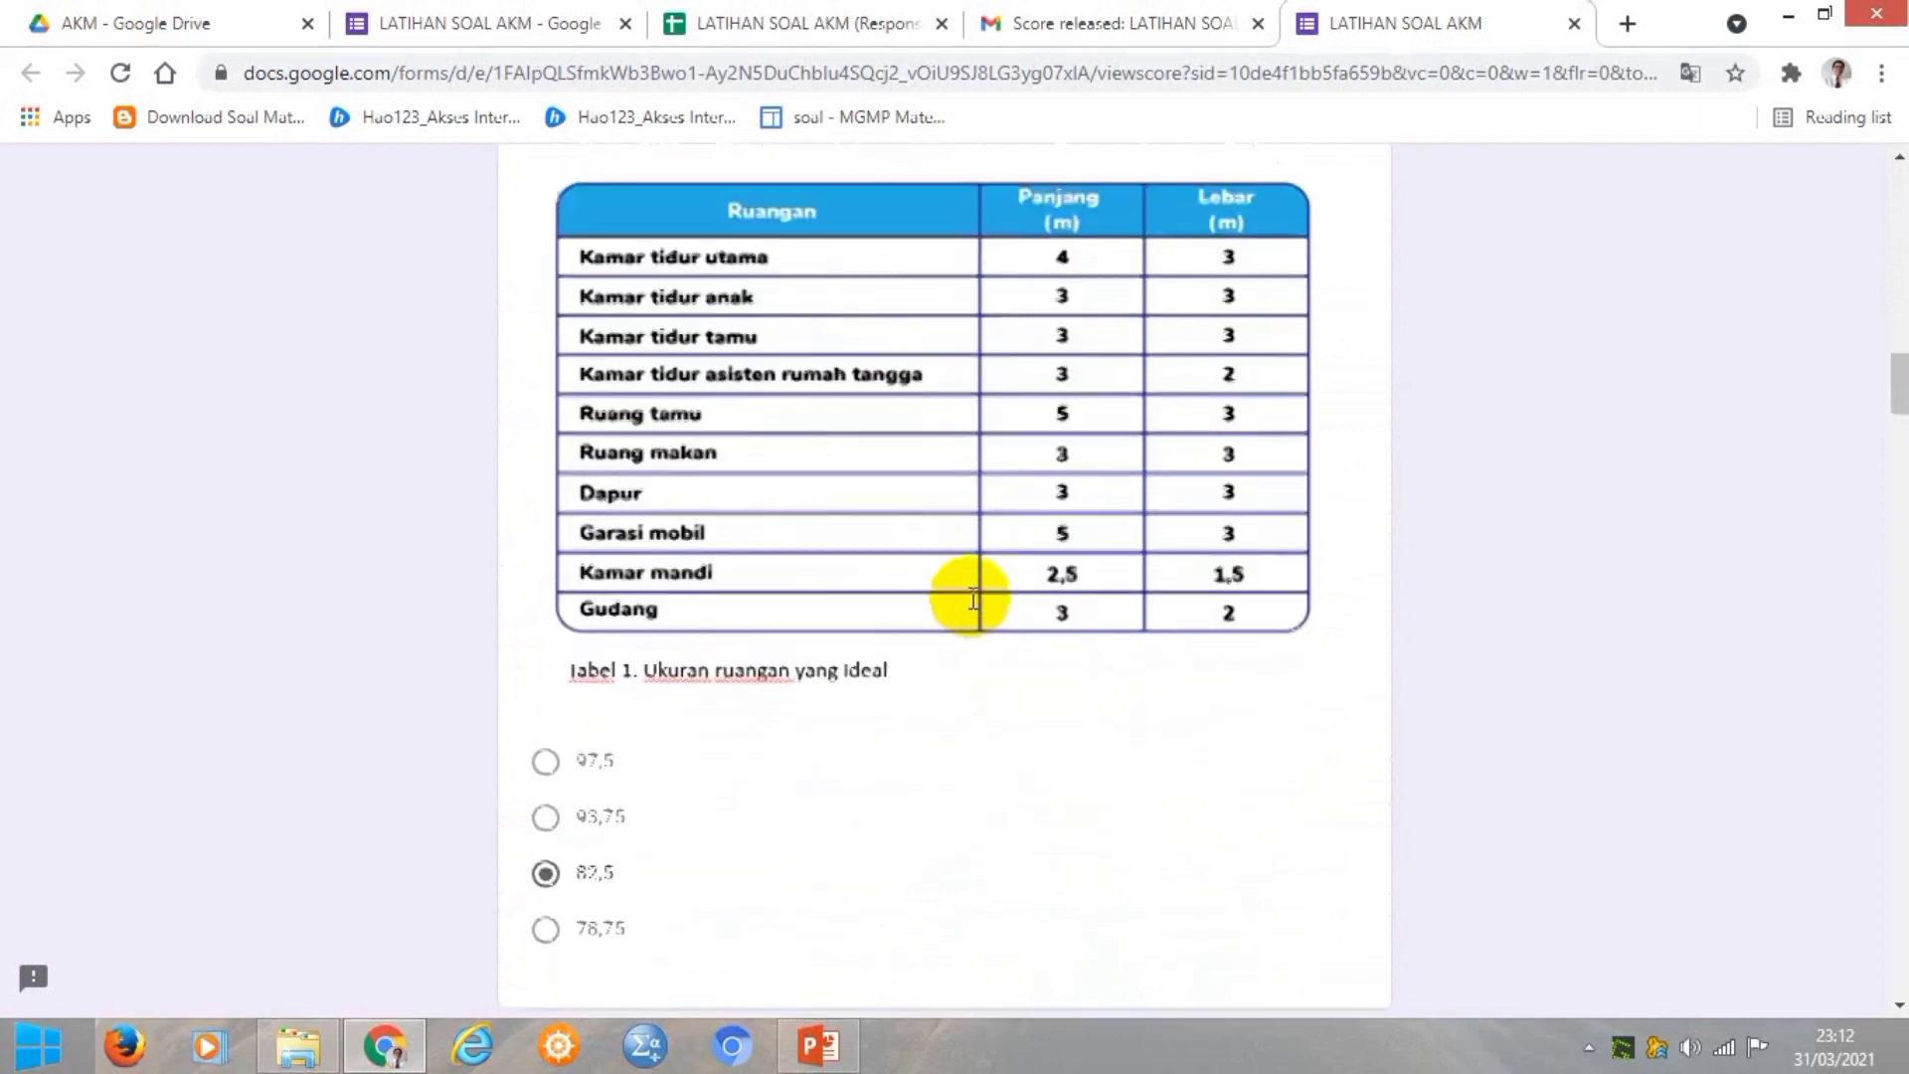
scroll(972, 601, "down", 15)
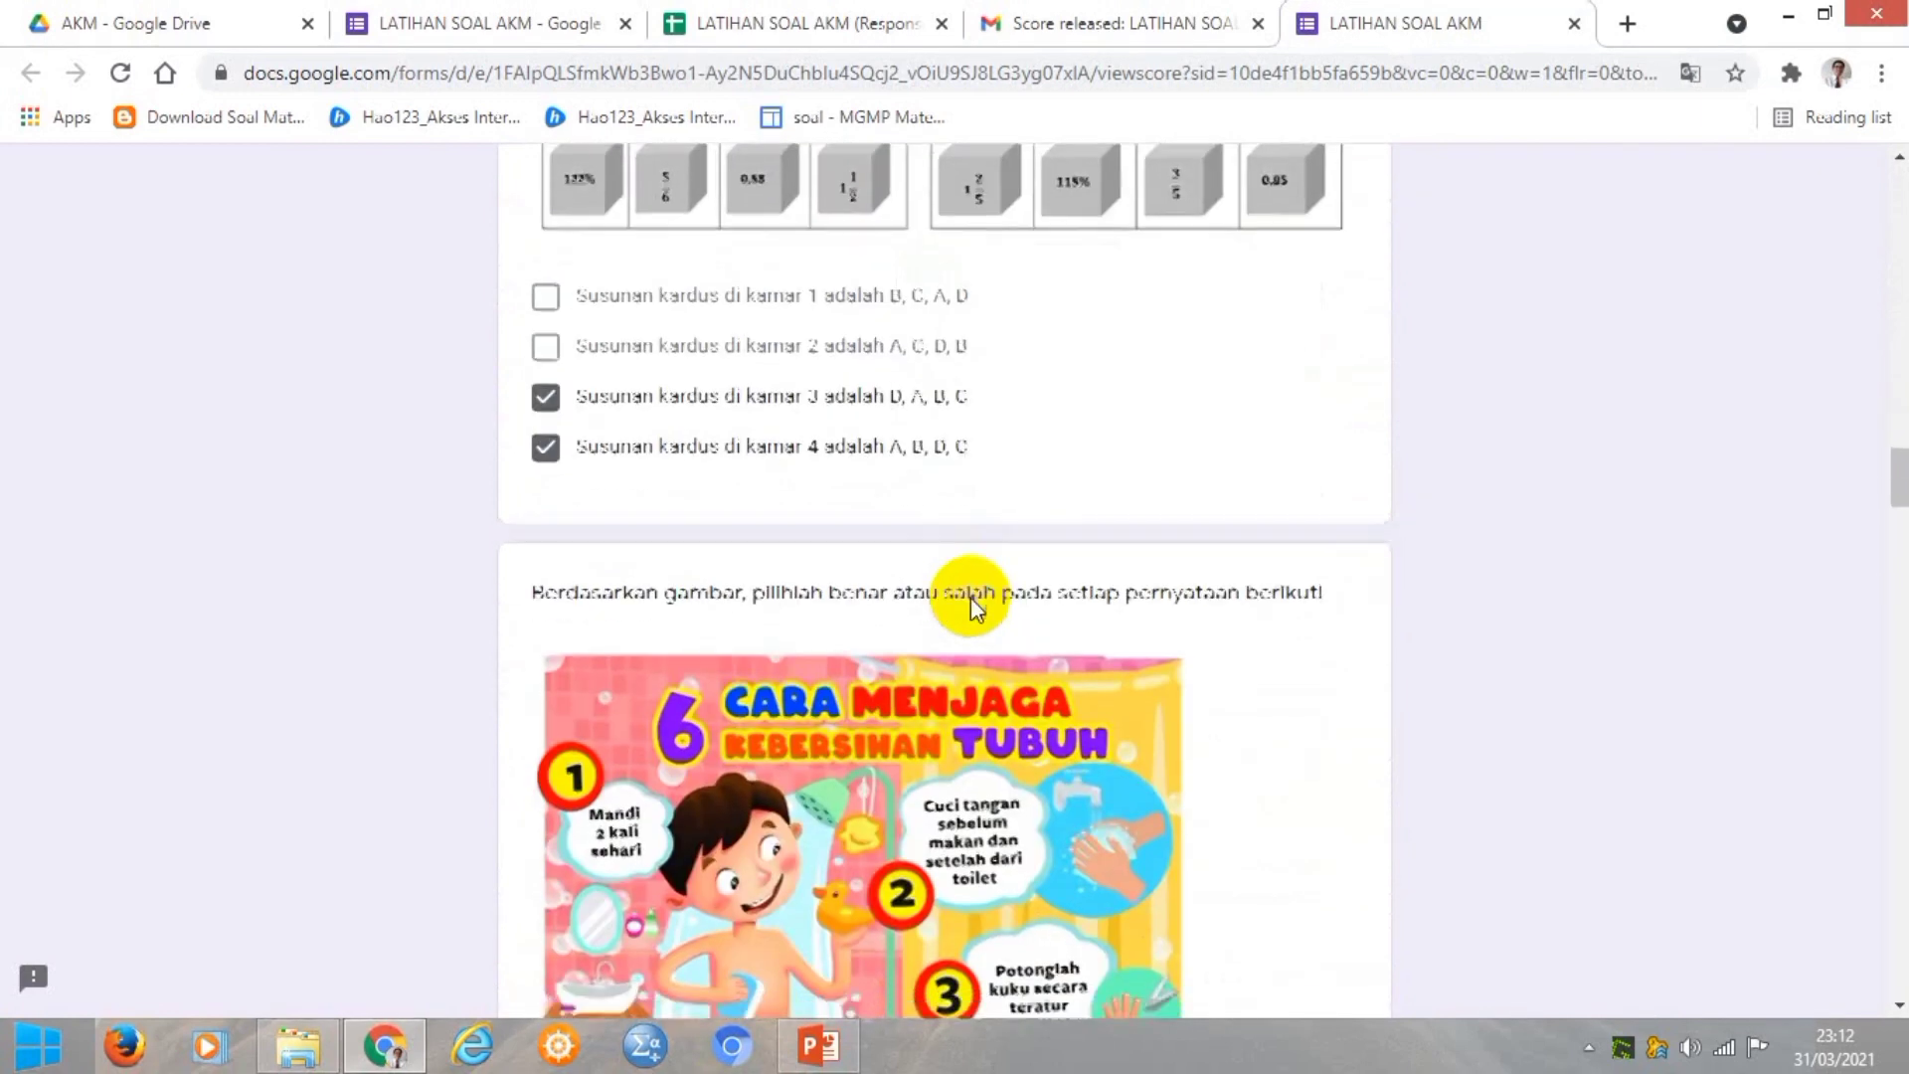